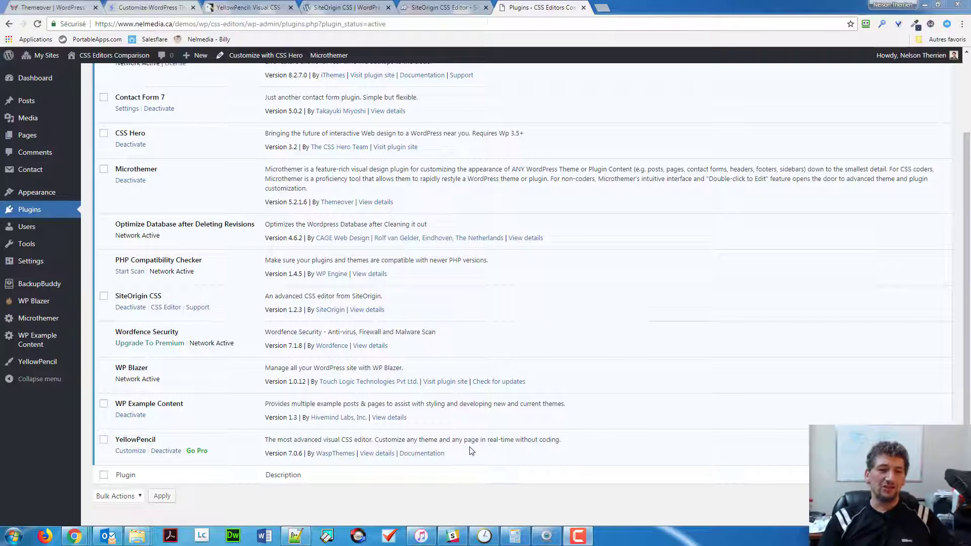
- Open the site Customizer in a new browser tab, inspect its Additional CSS editor, and close that tab
mouse_move(53, 194)
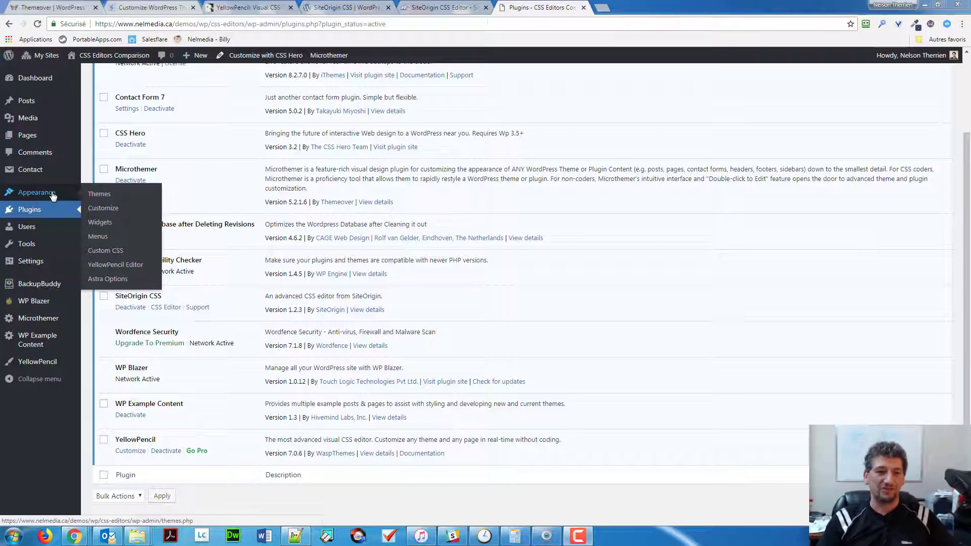
right_click(94, 210)
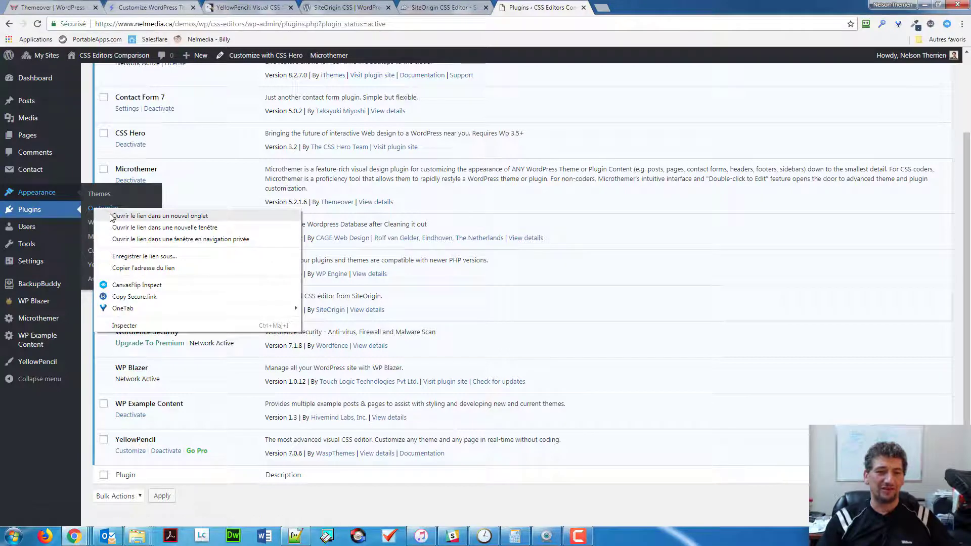
left_click(112, 216)
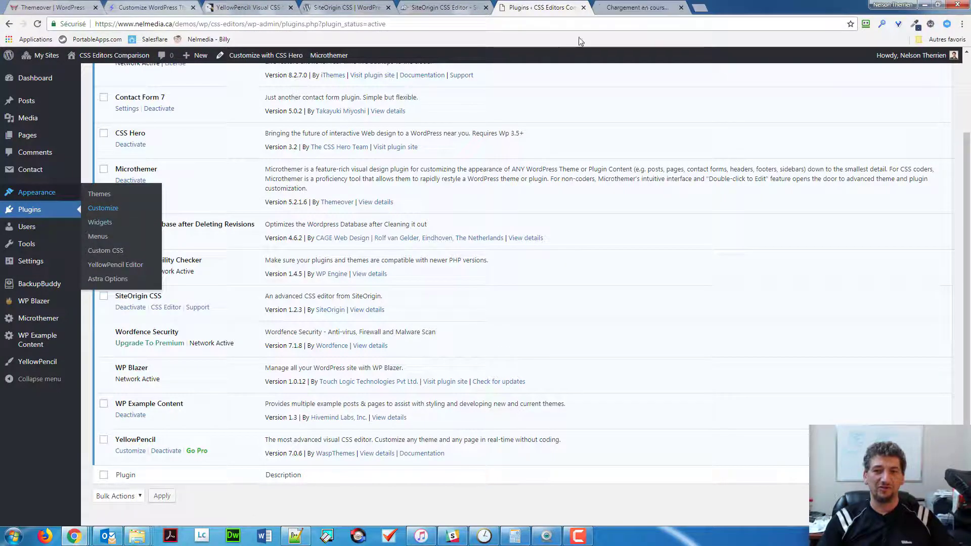
left_click(617, 7)
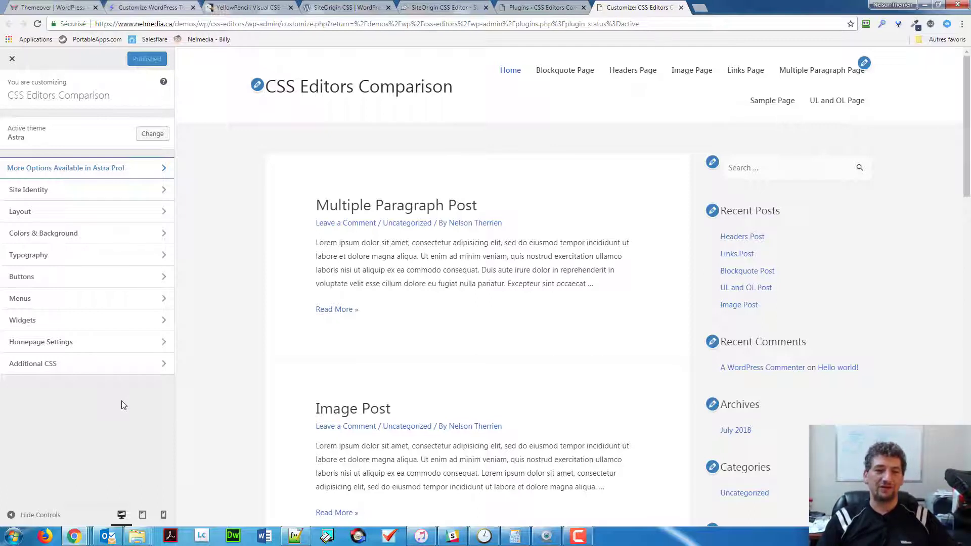
left_click(39, 371)
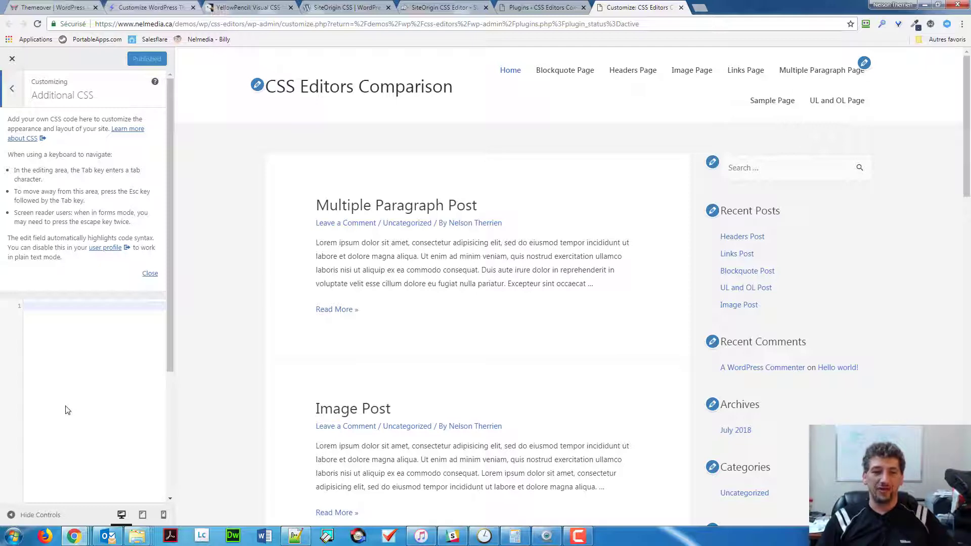
left_click(681, 9)
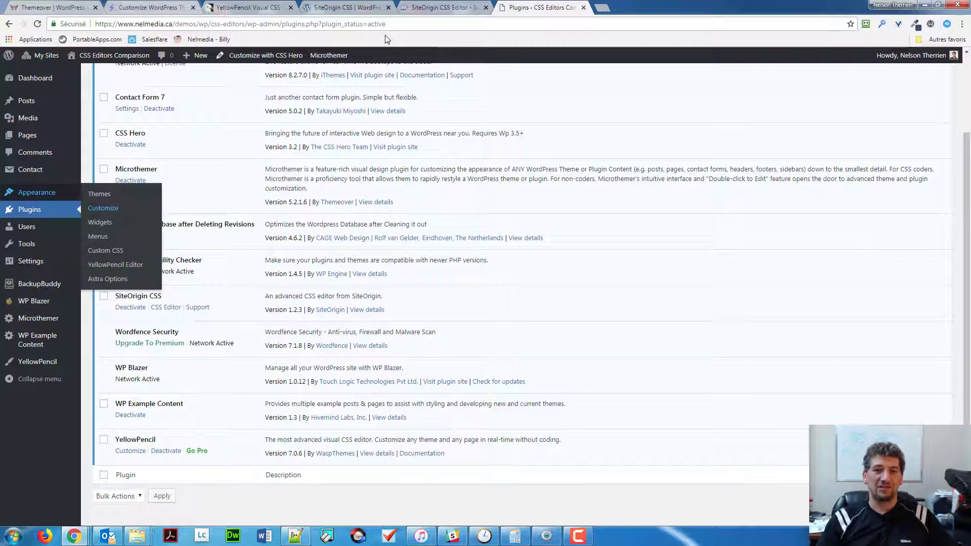
- Review the Microthemer features and customer testimonials on the Themeover website, down to the pricing plans
left_click(60, 11)
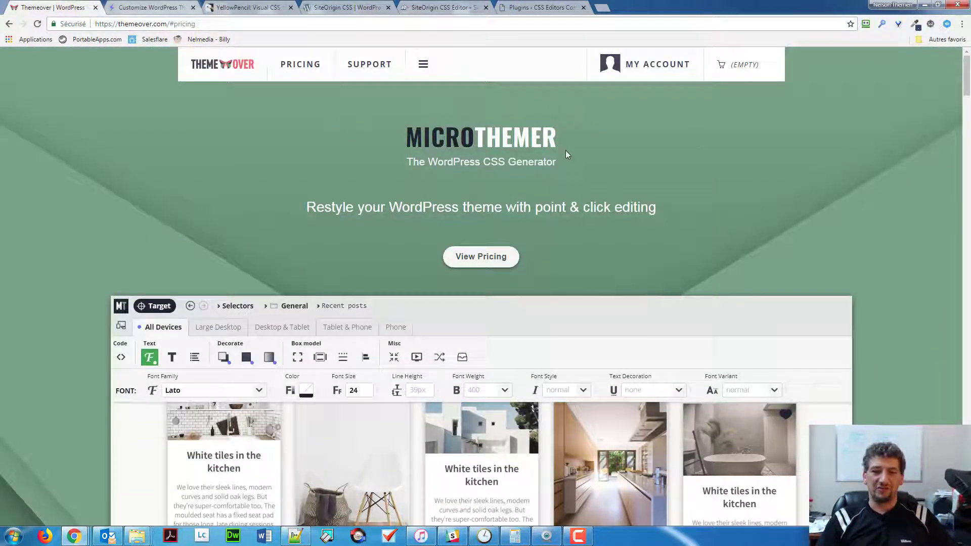
scroll(568, 161, "down", 10)
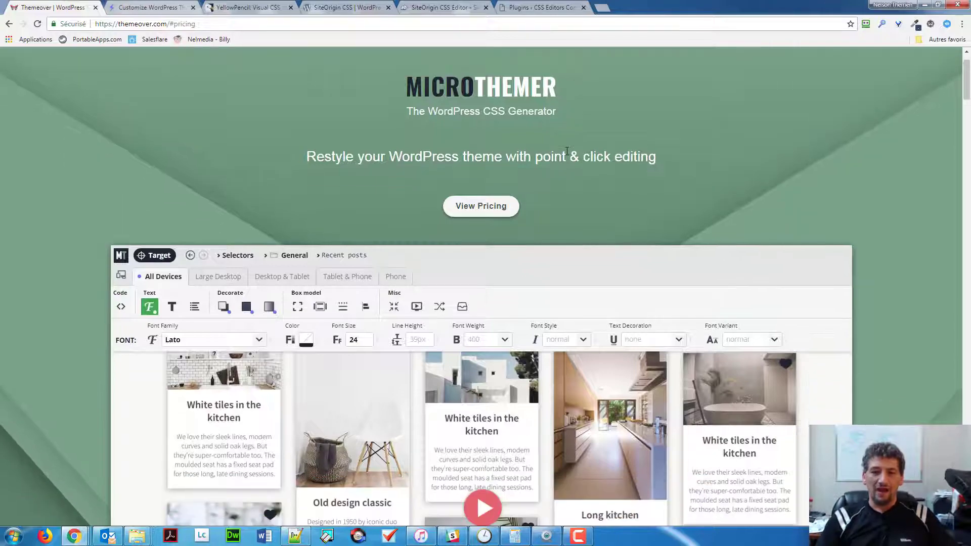
scroll(575, 176, "down", 10)
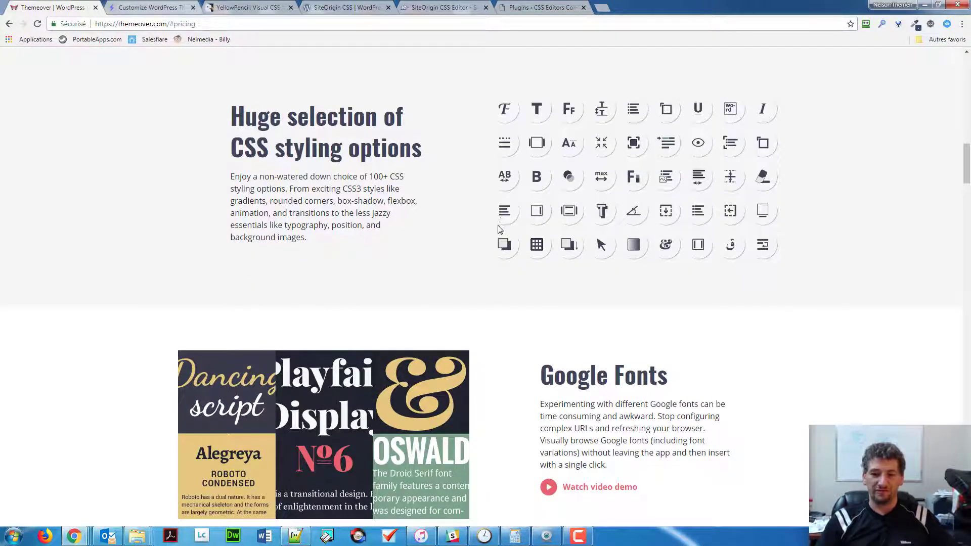
scroll(499, 243, "down", 7)
scroll(497, 263, "down", 15)
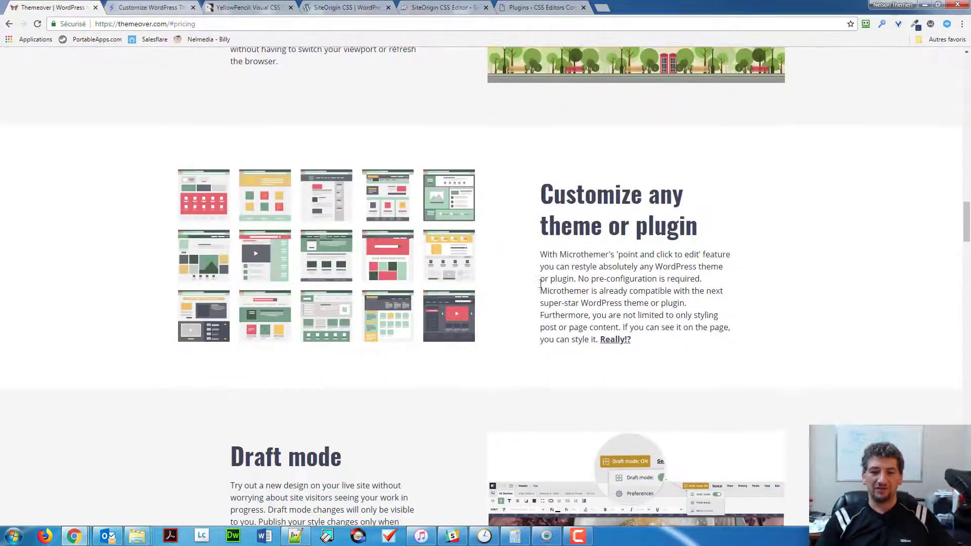
scroll(470, 293, "down", 12)
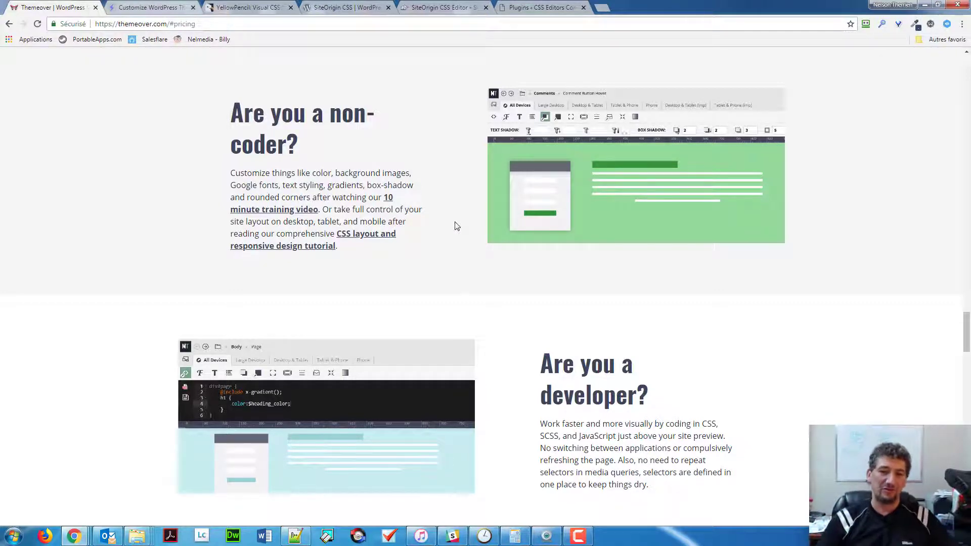
scroll(455, 230, "down", 8)
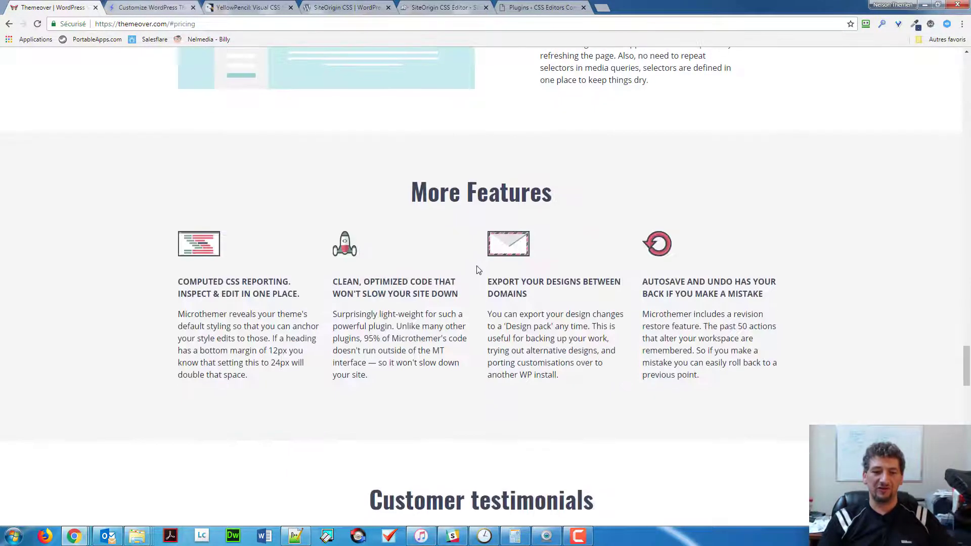
scroll(478, 269, "down", 6)
scroll(475, 270, "down", 5)
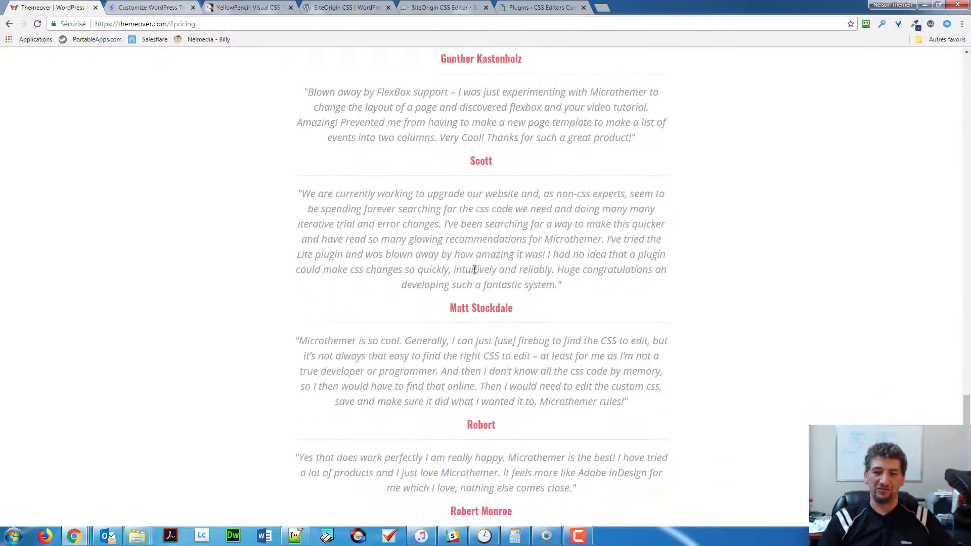
scroll(474, 270, "down", 14)
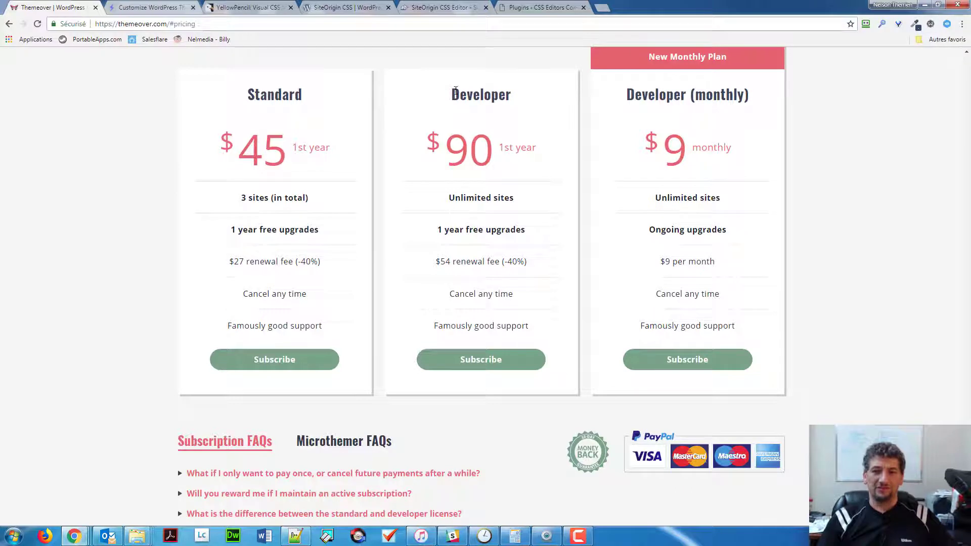
- Examine the Developer plan's first-year price and renewal fee in the Microthemer pricing table
left_click_drag(451, 103, 513, 81)
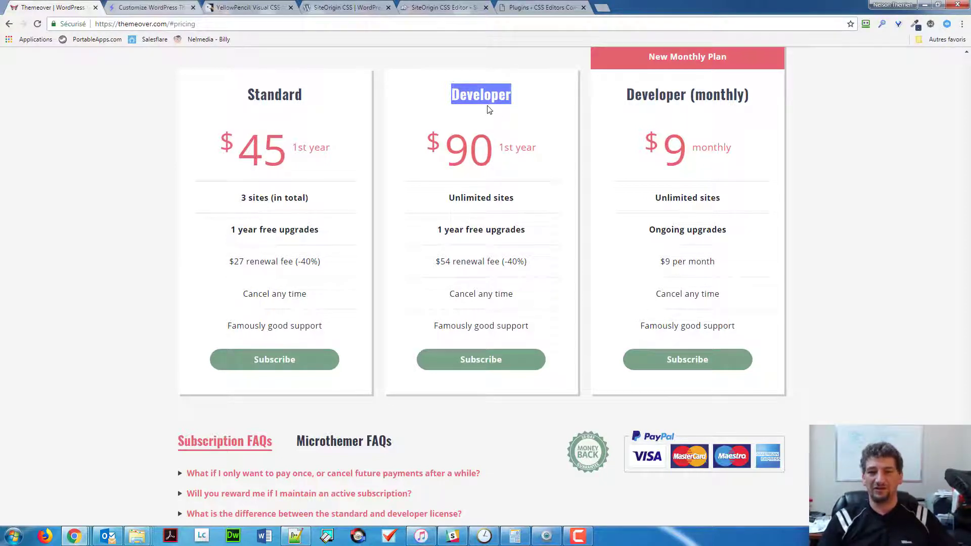
left_click(484, 121)
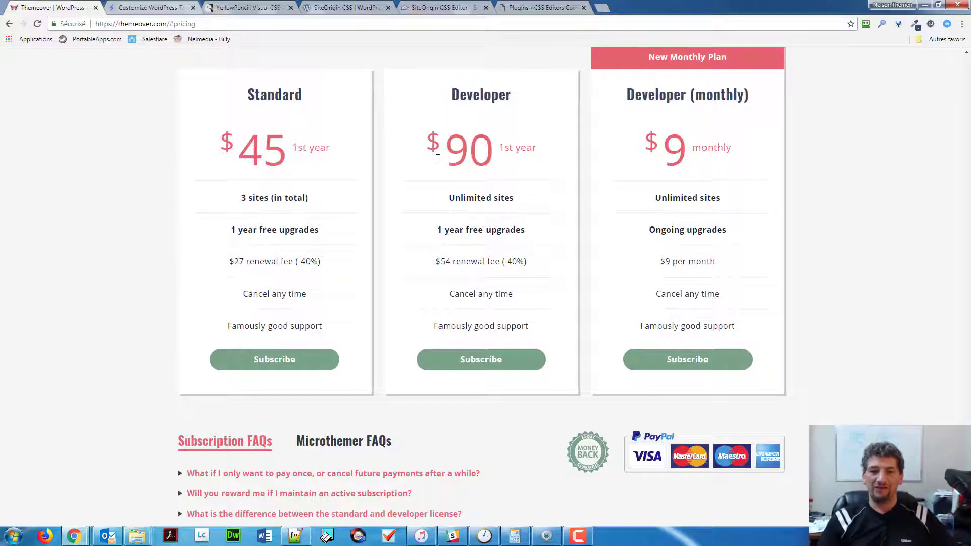
left_click_drag(438, 158, 549, 152)
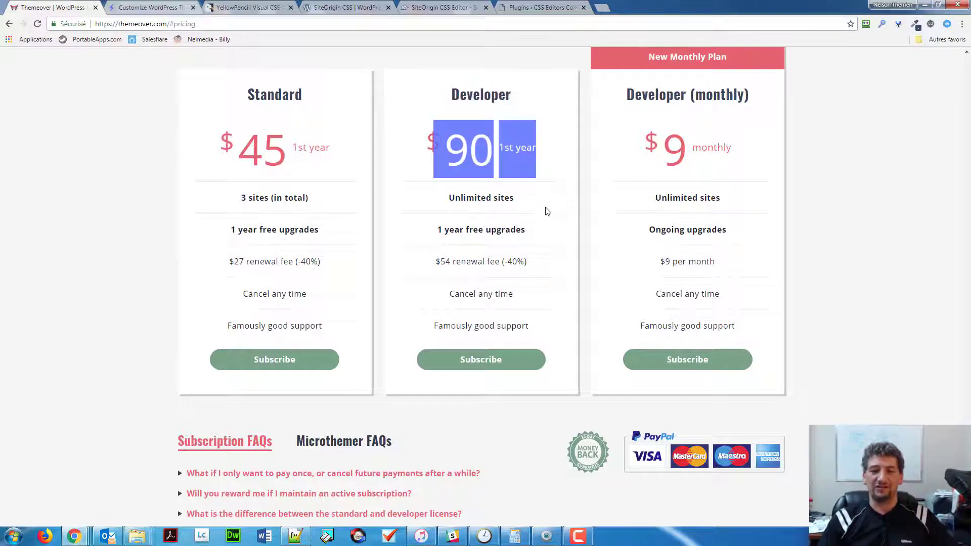
left_click(528, 151)
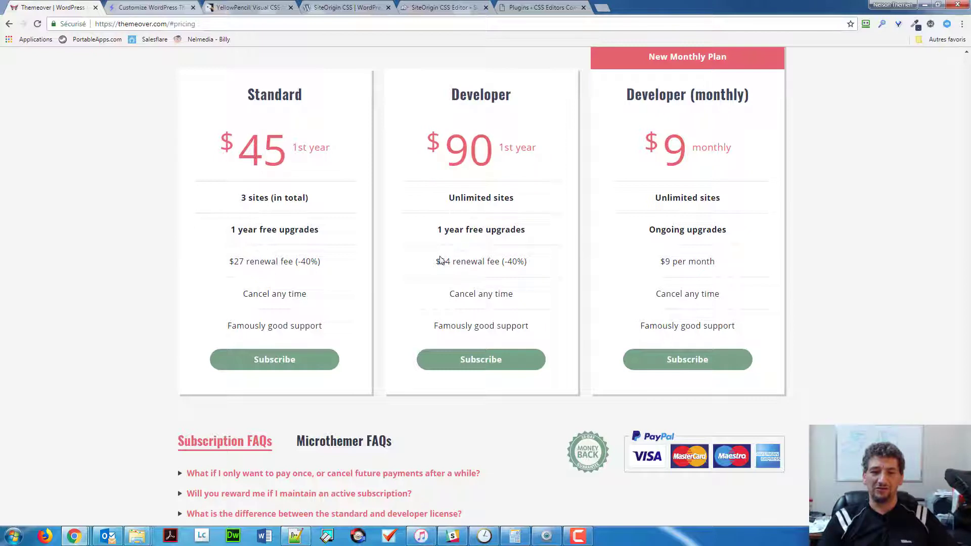
left_click_drag(436, 260, 457, 260)
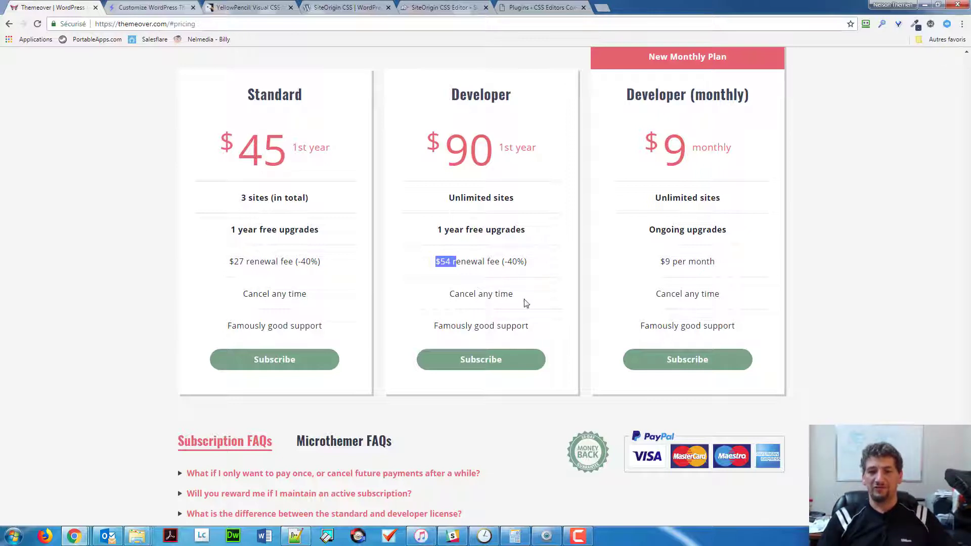
left_click_drag(524, 298, 465, 284)
left_click(465, 281)
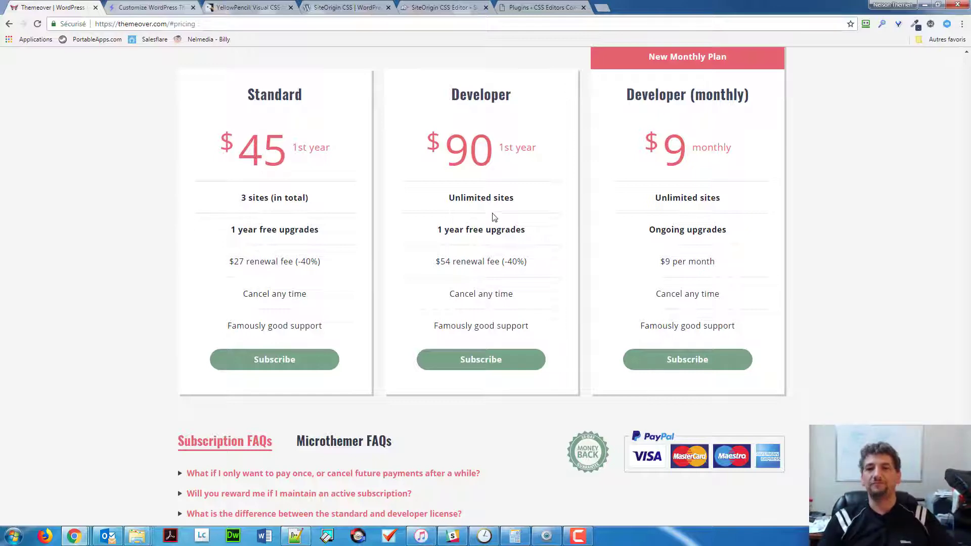
scroll(526, 192, "up", 3)
scroll(524, 206, "down", 4)
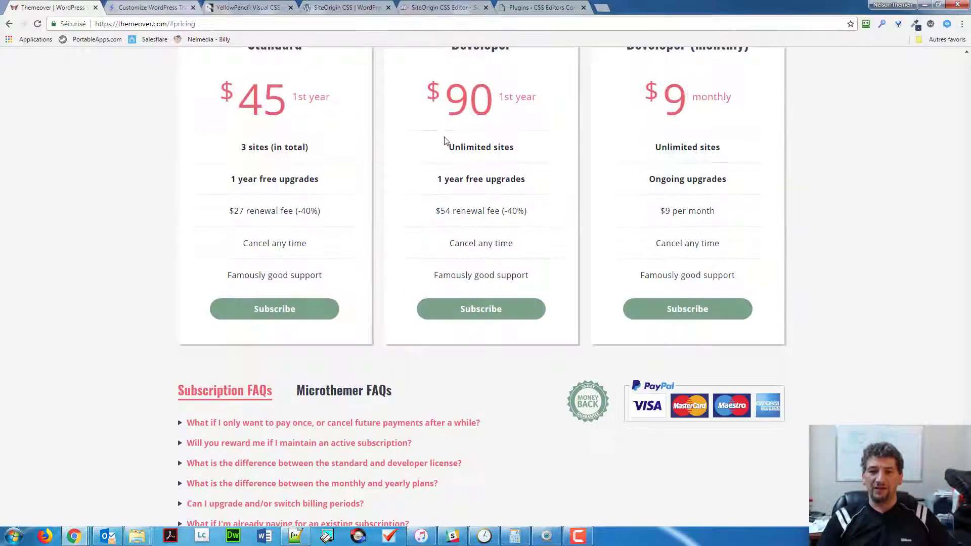
left_click_drag(429, 96, 534, 93)
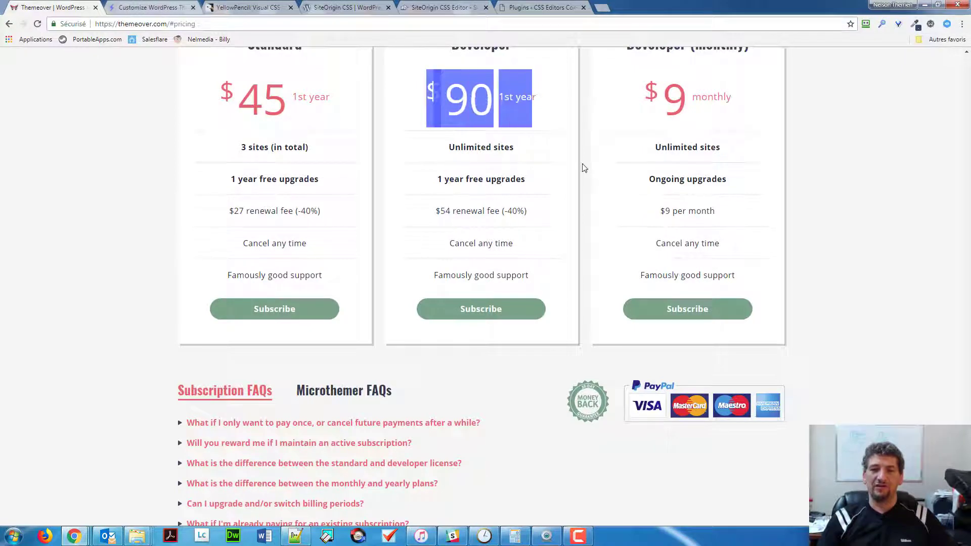
left_click(543, 116)
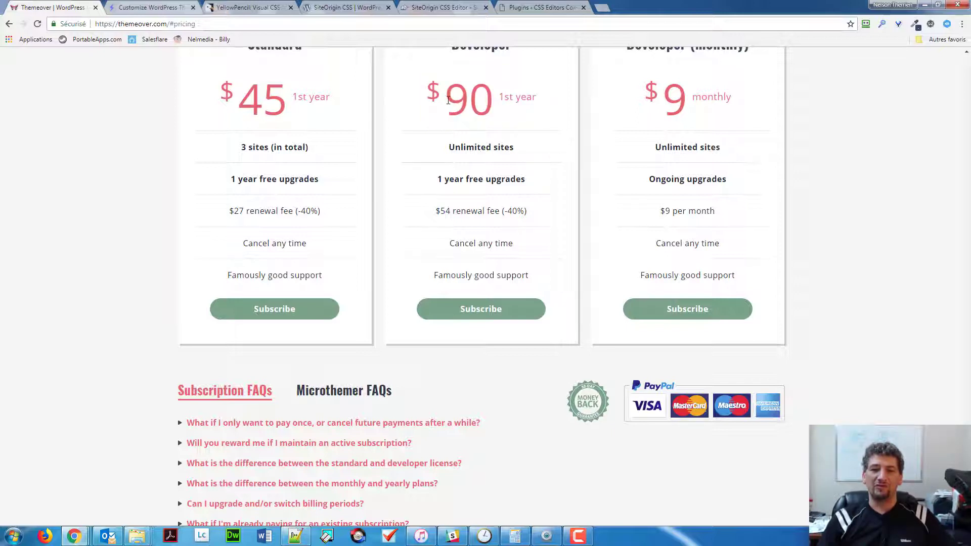
left_click_drag(448, 100, 490, 108)
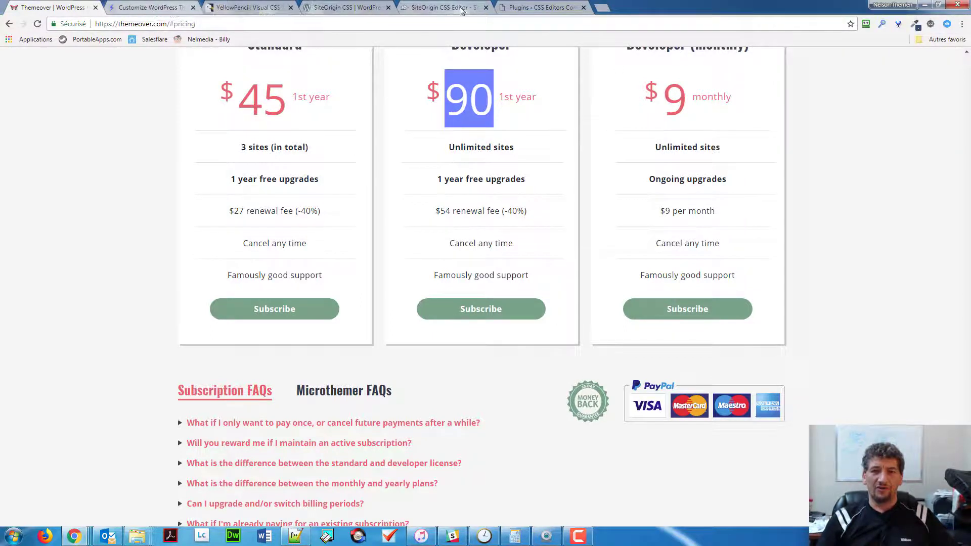
- Return to the WordPress admin, view the Links Page in a new browser tab, and load it in Microthemer
left_click(523, 8)
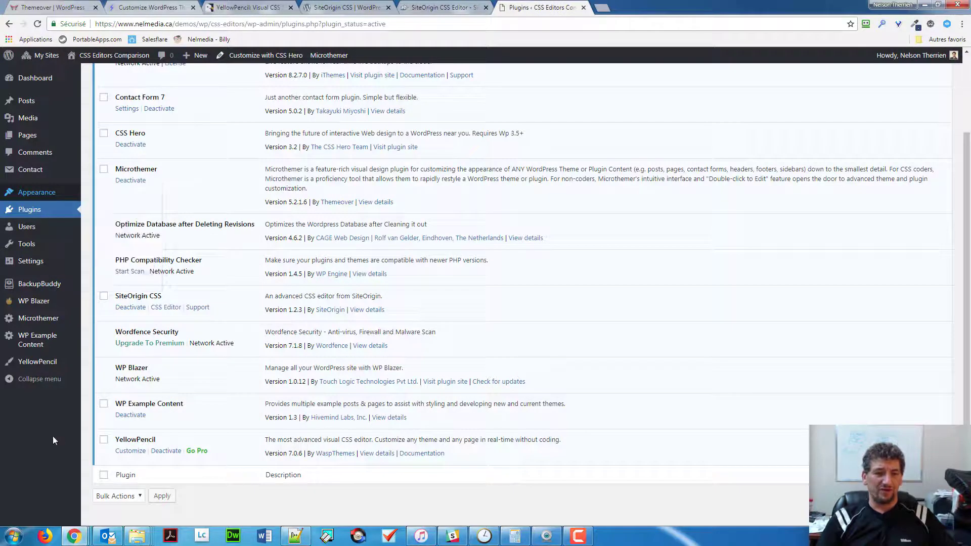
mouse_move(30, 319)
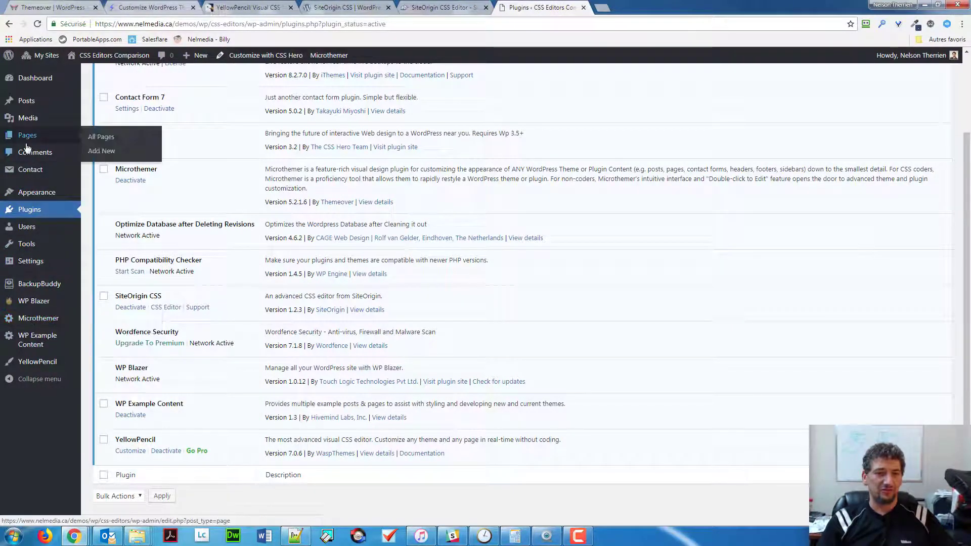
left_click(28, 137)
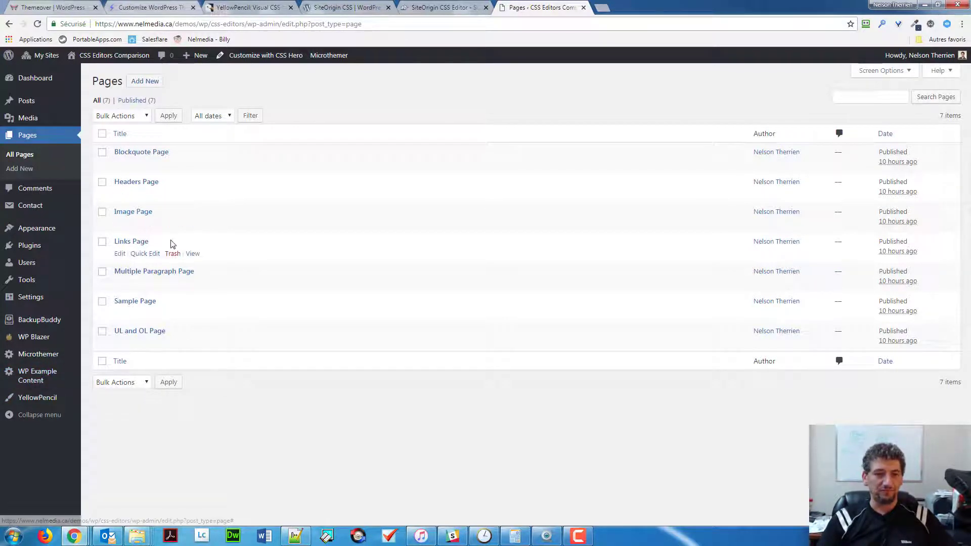
right_click(195, 254)
left_click(227, 257)
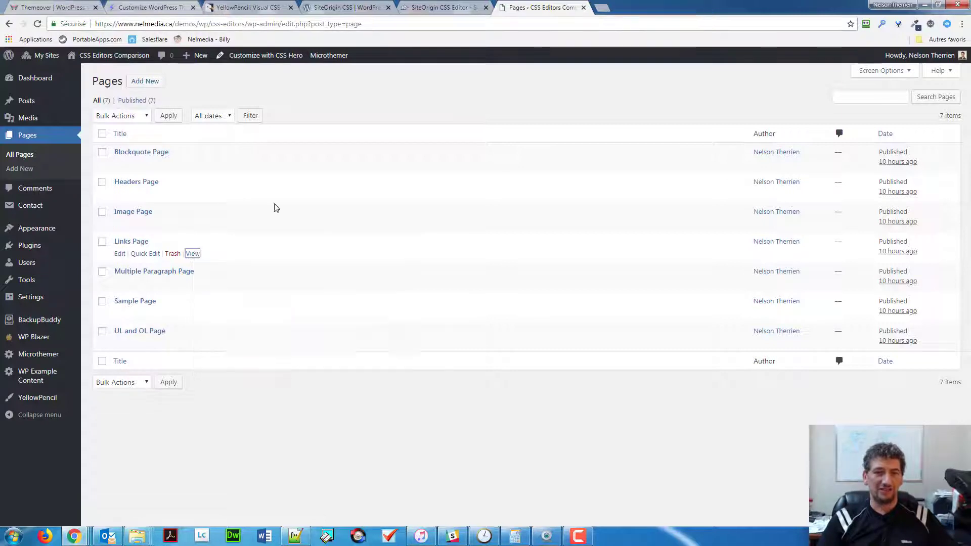
left_click(614, 17)
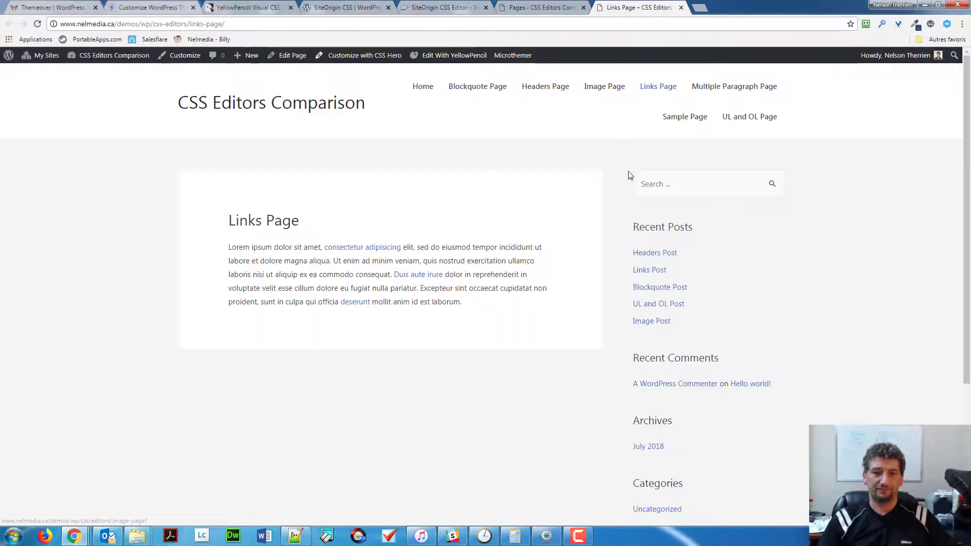
left_click(513, 55)
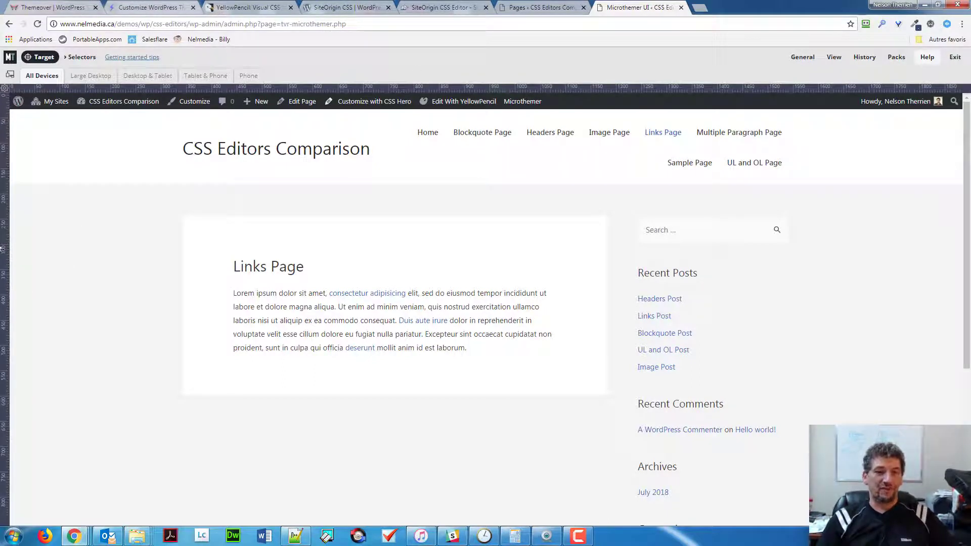
- Open the Microthemer preferences and review the general and CSS/SCSS settings, including the unit choices for Font Size
mouse_move(857, 66)
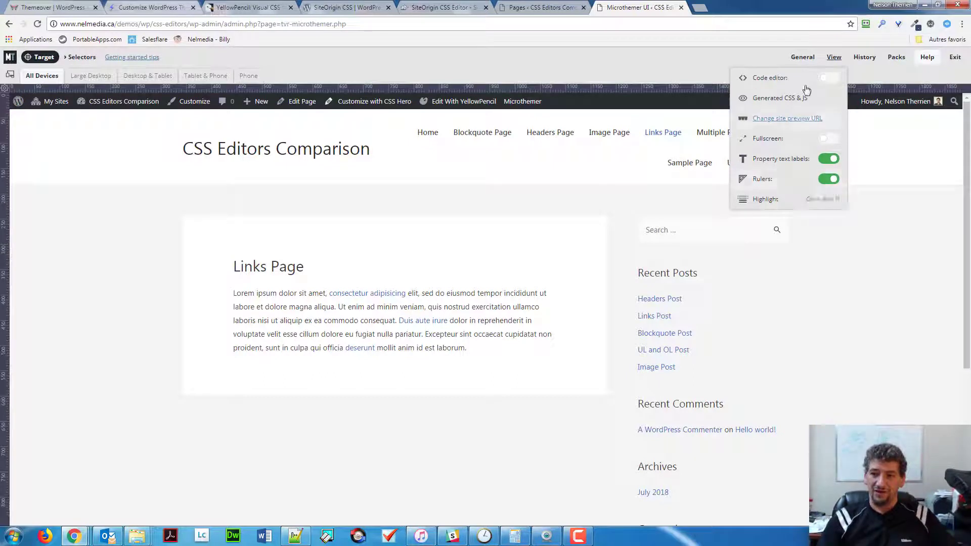
mouse_move(804, 61)
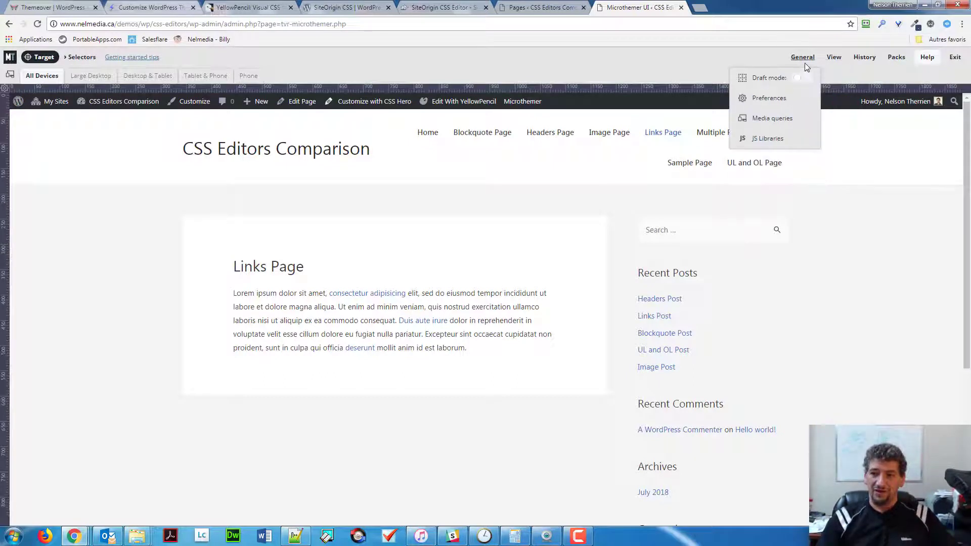
left_click(772, 99)
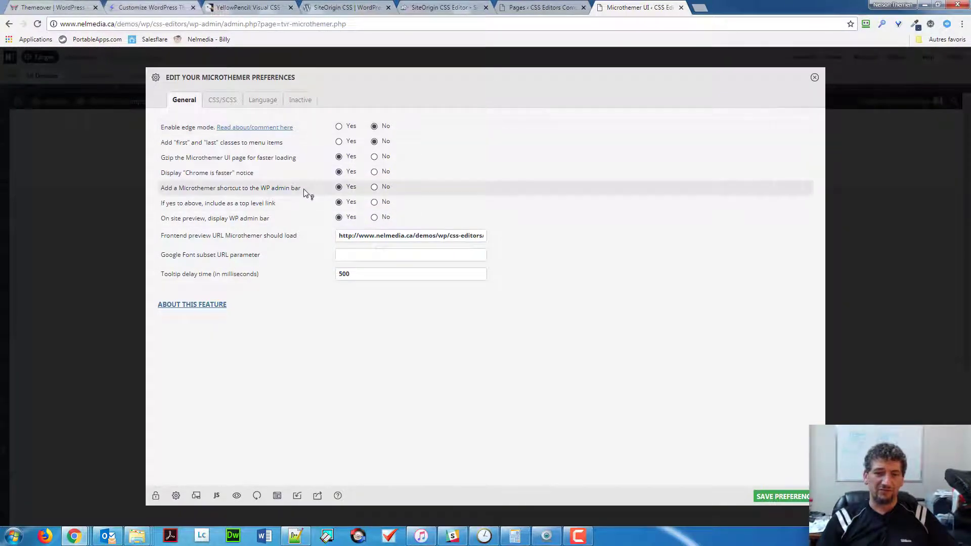
left_click(221, 103)
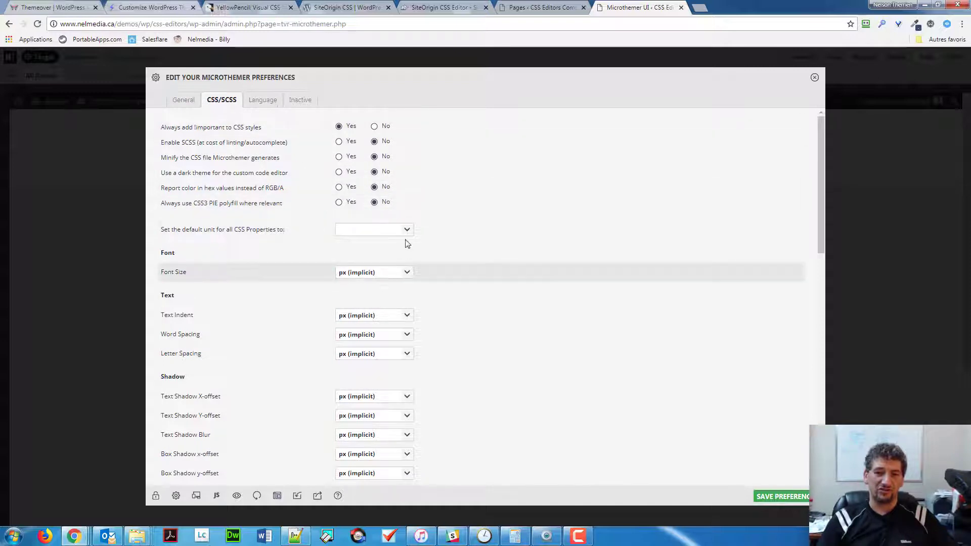
left_click(413, 273)
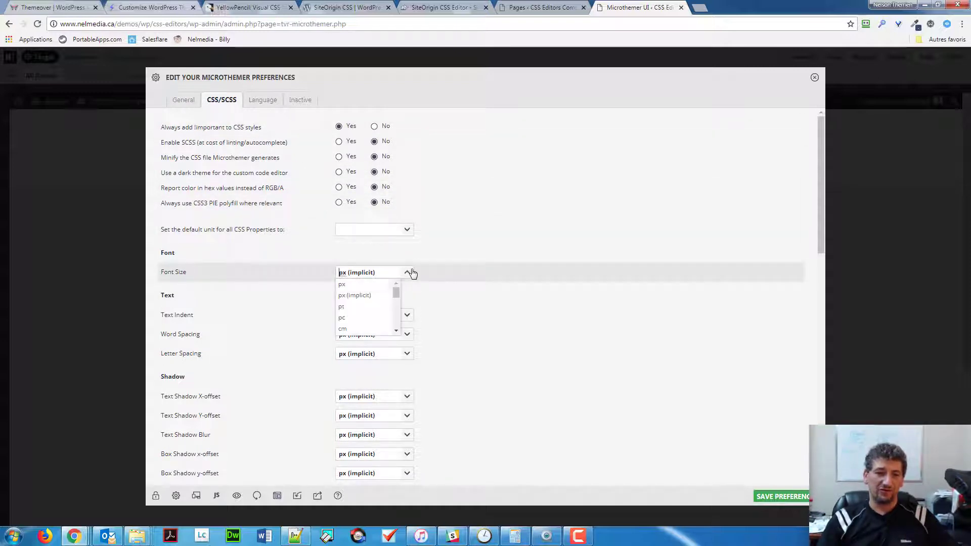
scroll(398, 307, "down", 1)
scroll(398, 308, "down", 1)
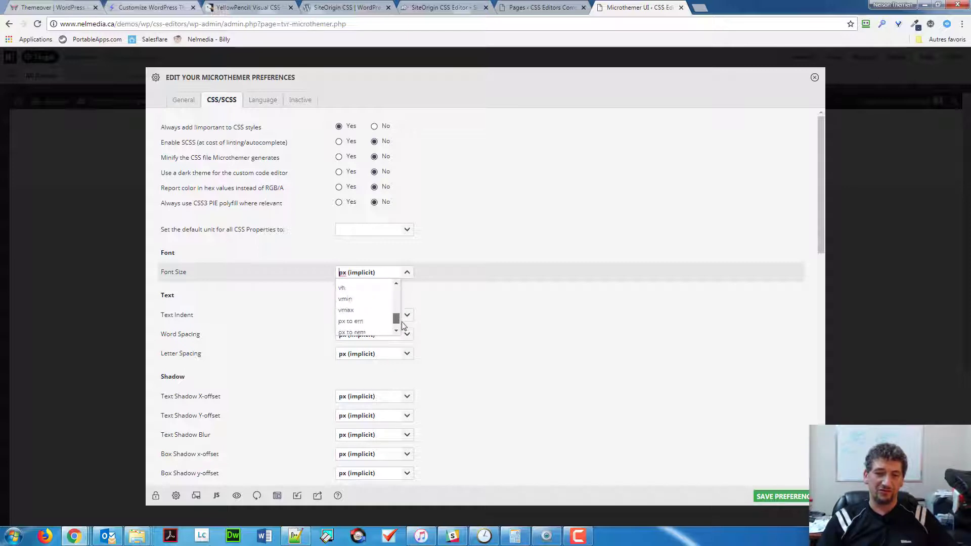
scroll(399, 313, "up", 2)
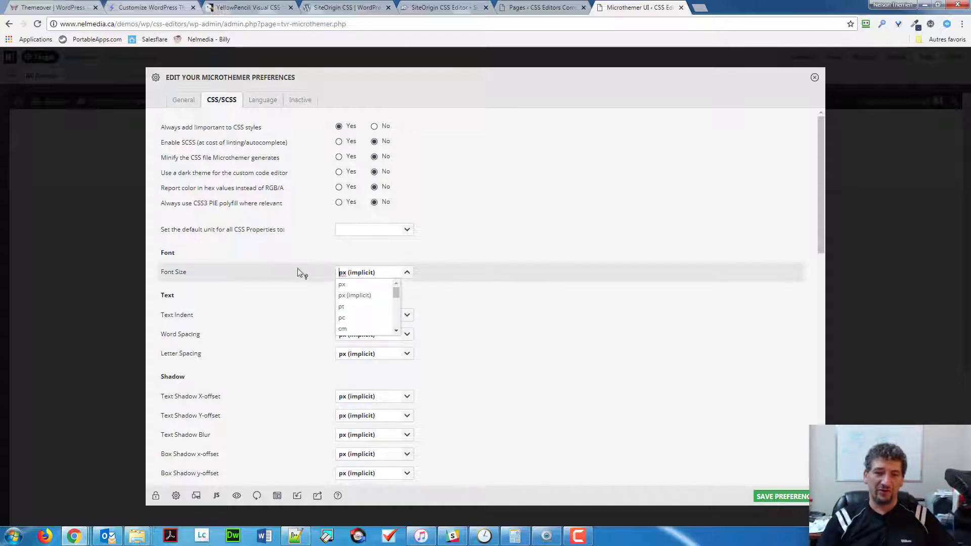
left_click(446, 269)
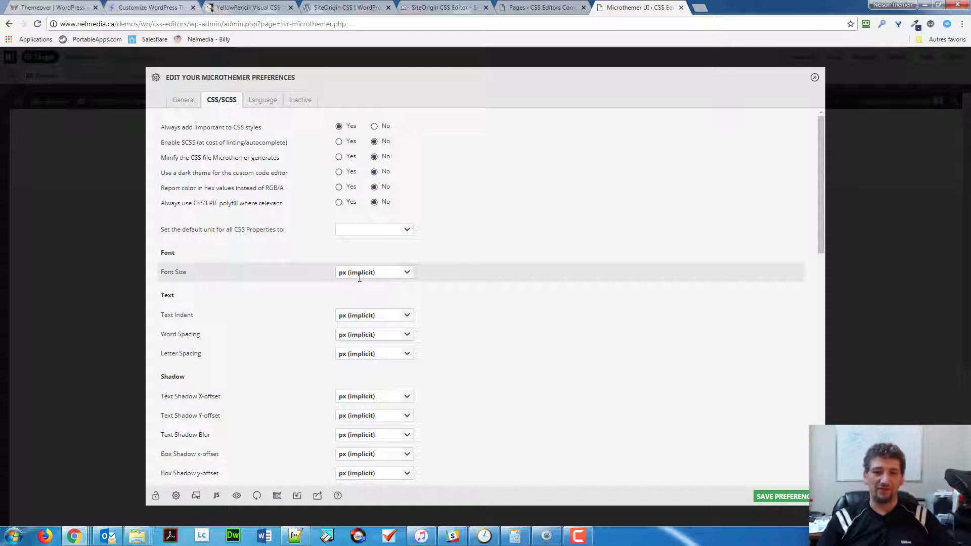
- Review the Language and Inactive preferences, including the code for manually loading Microthemer styles, and close the preferences
left_click(263, 100)
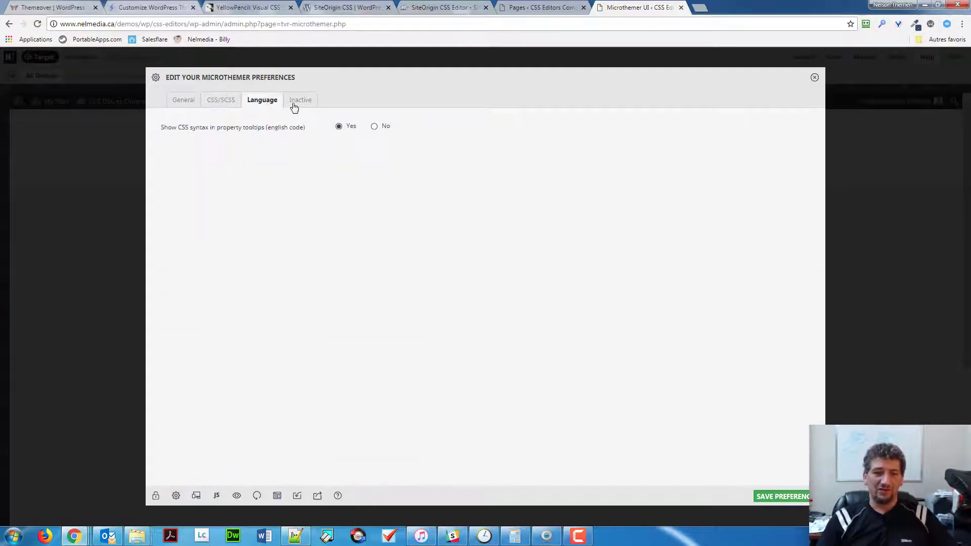
left_click(299, 102)
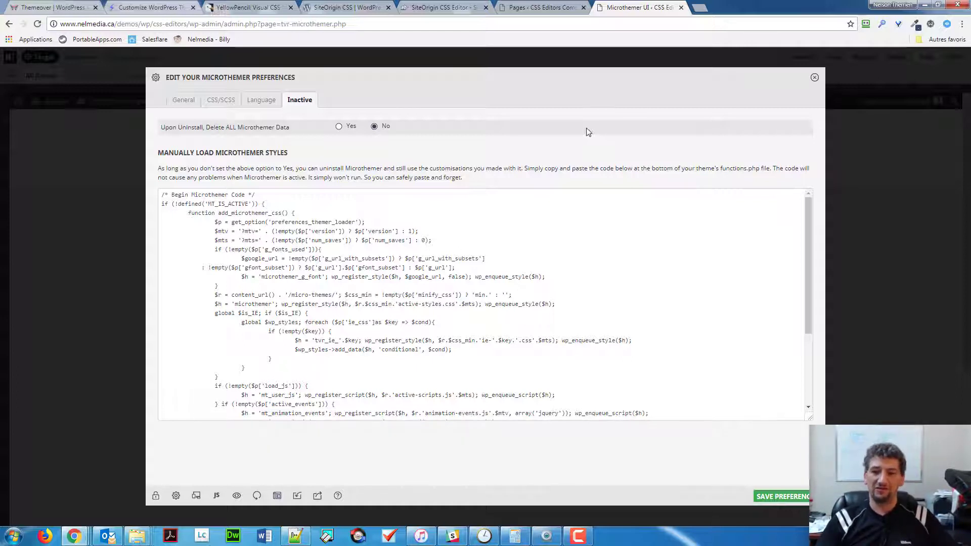
left_click(814, 76)
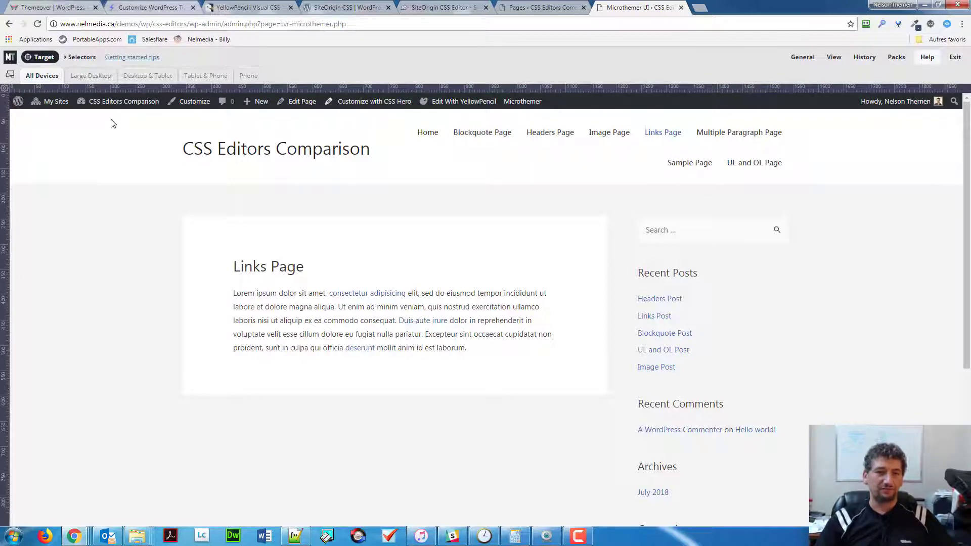
- Start targeting elements on the Links Page, and hide and reshow the advanced targeting options
left_click(44, 58)
left_click(280, 337)
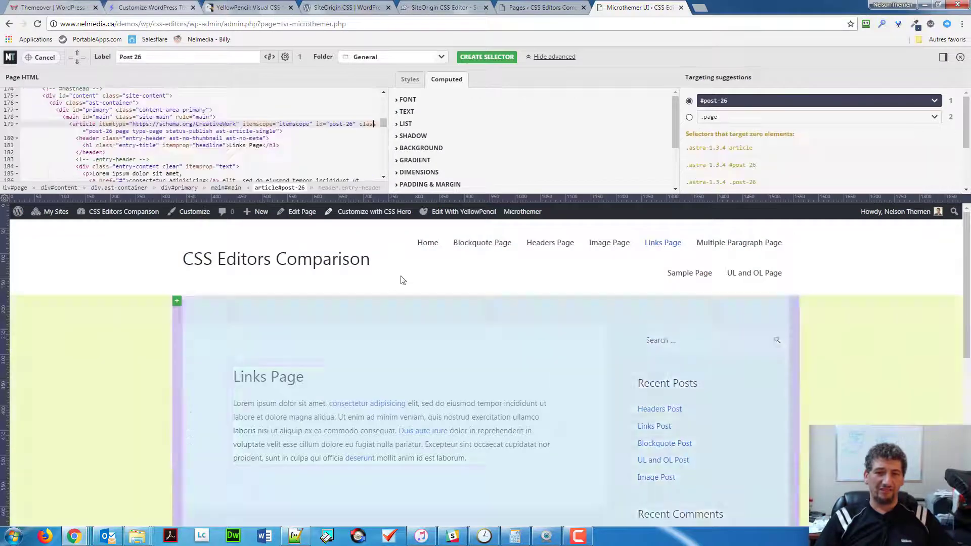
left_click(543, 57)
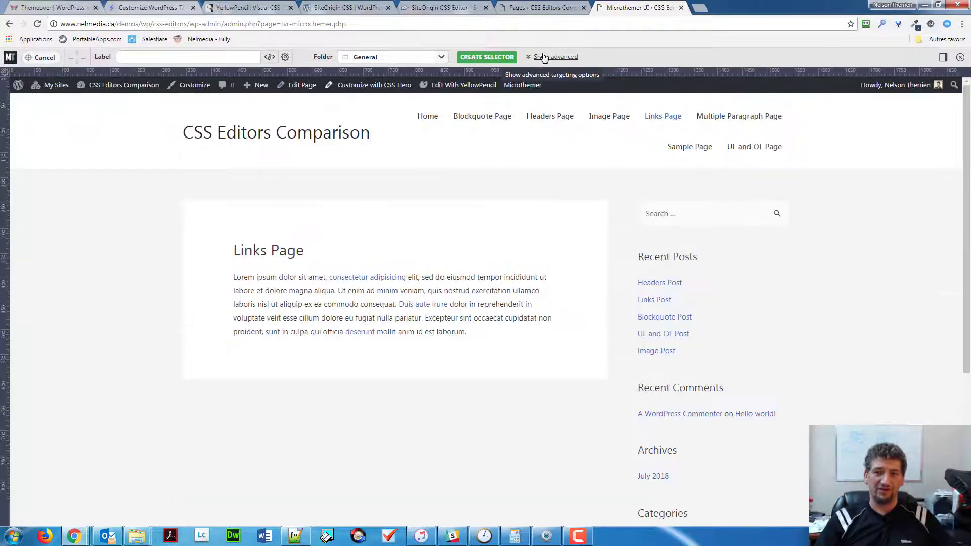
left_click(544, 57)
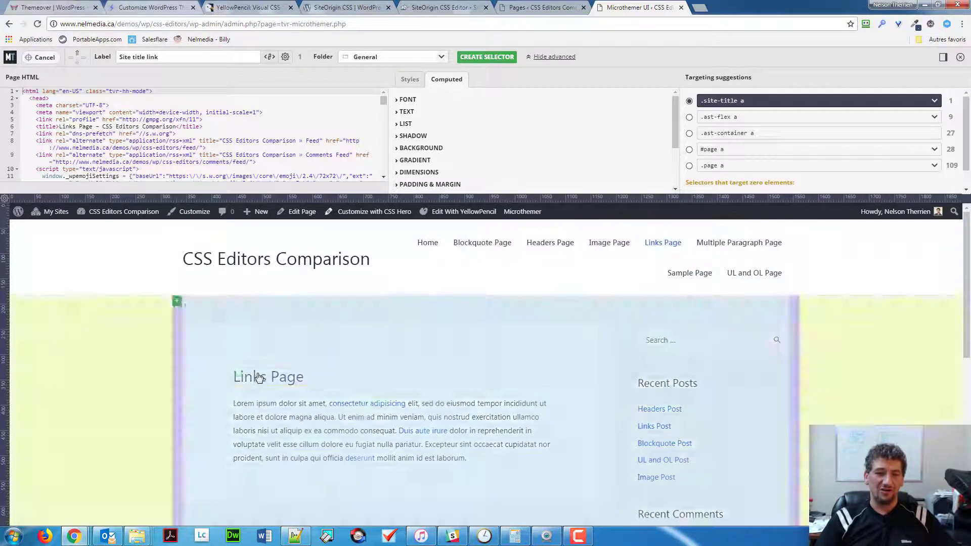
- Target the body paragraph and the Links Page heading to inspect their HTML and suggested selectors
left_click(274, 433)
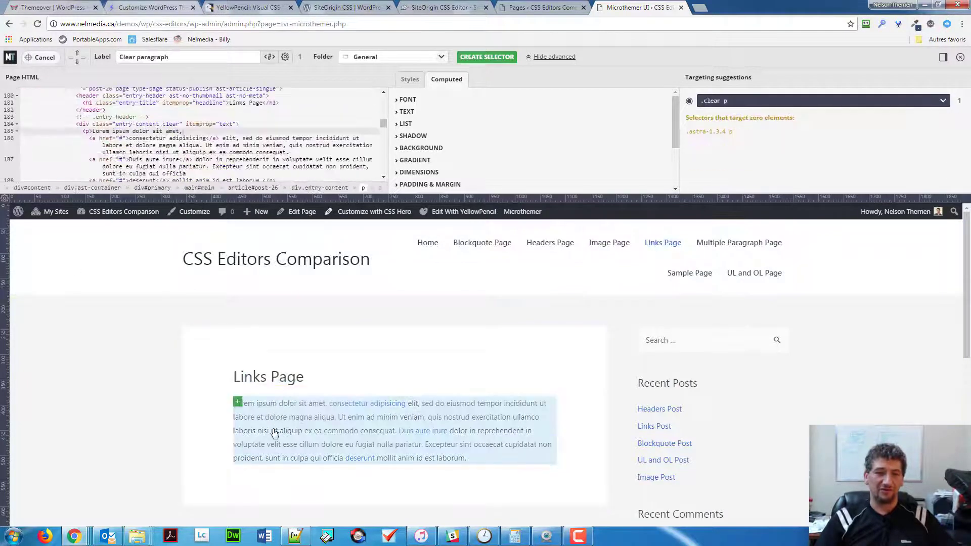
left_click(270, 382)
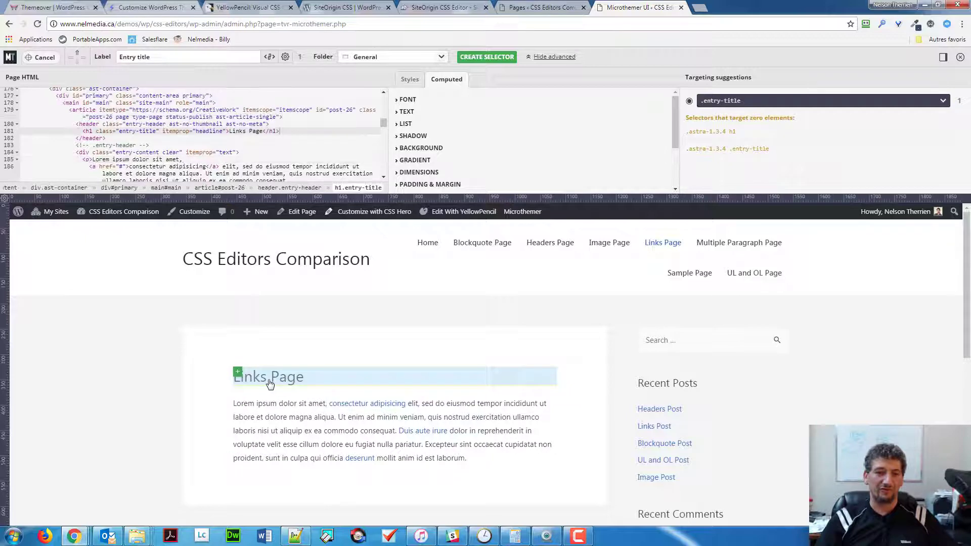
scroll(191, 104, "up", 10)
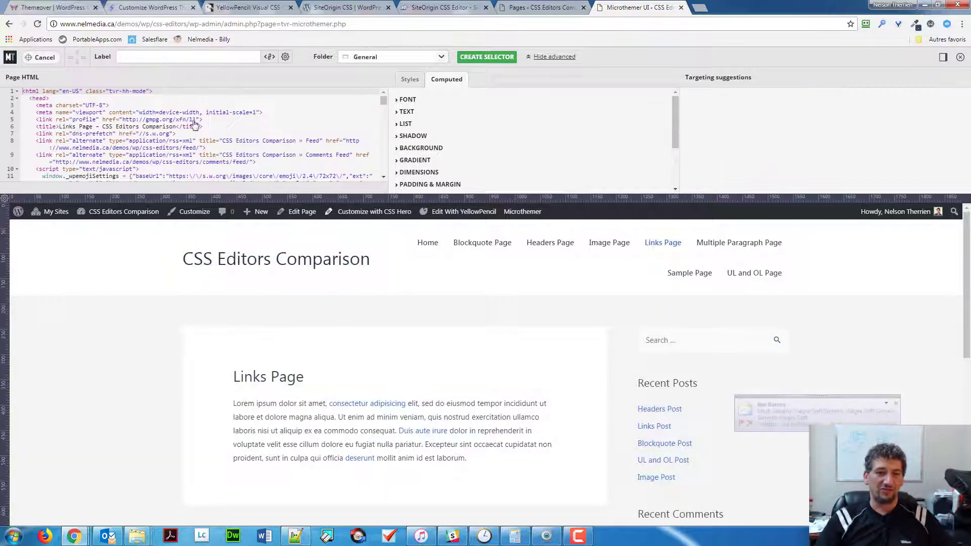
- Target the "consectetur adipisicing" link in the paragraph and review its applied styles and computed font properties
left_click(326, 407)
left_click(347, 407)
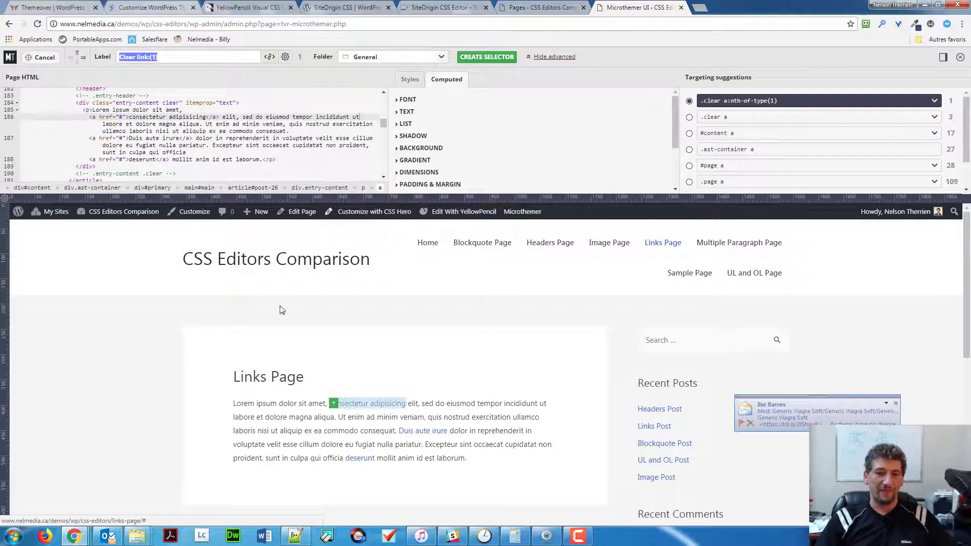
left_click(410, 81)
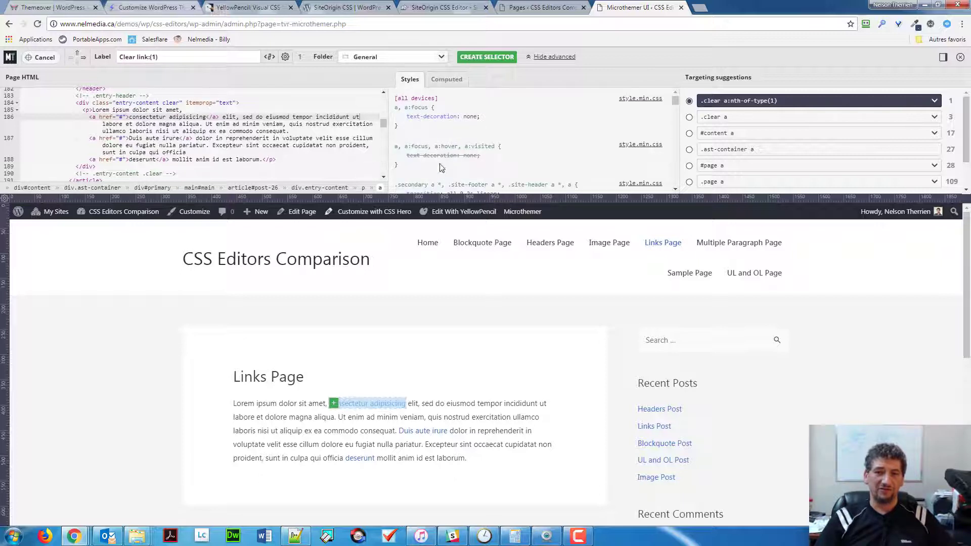
left_click(447, 80)
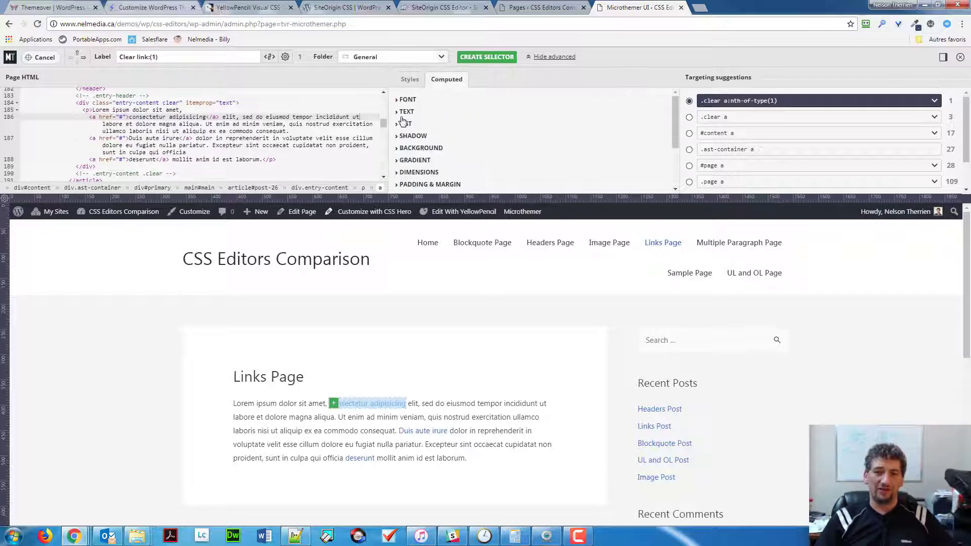
left_click(400, 101)
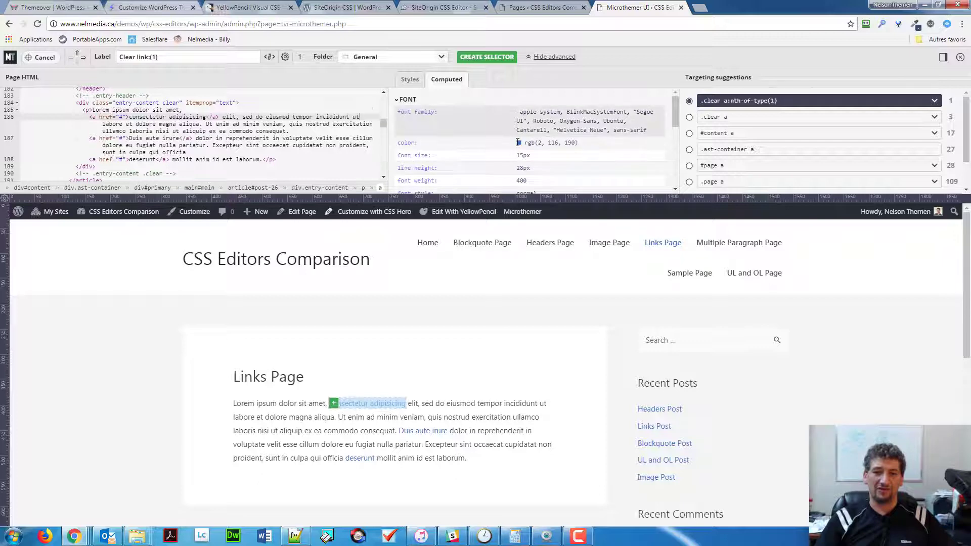
left_click(405, 100)
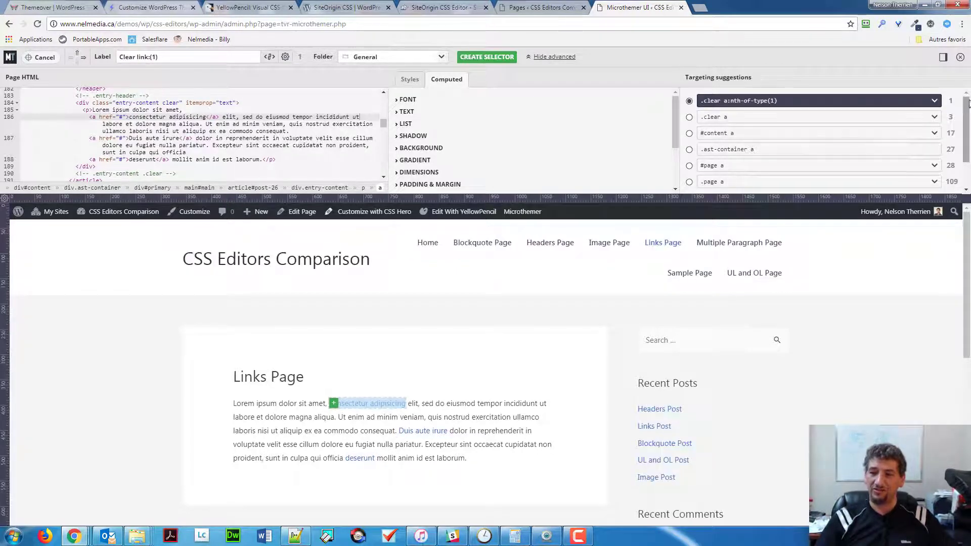
- Review the link's targeting suggestions and the alternative selectors offered for .clear a:nth-of-type(1)
mouse_move(968, 104)
left_mouse_down()
mouse_move(969, 142)
mouse_move(967, 116)
left_mouse_up()
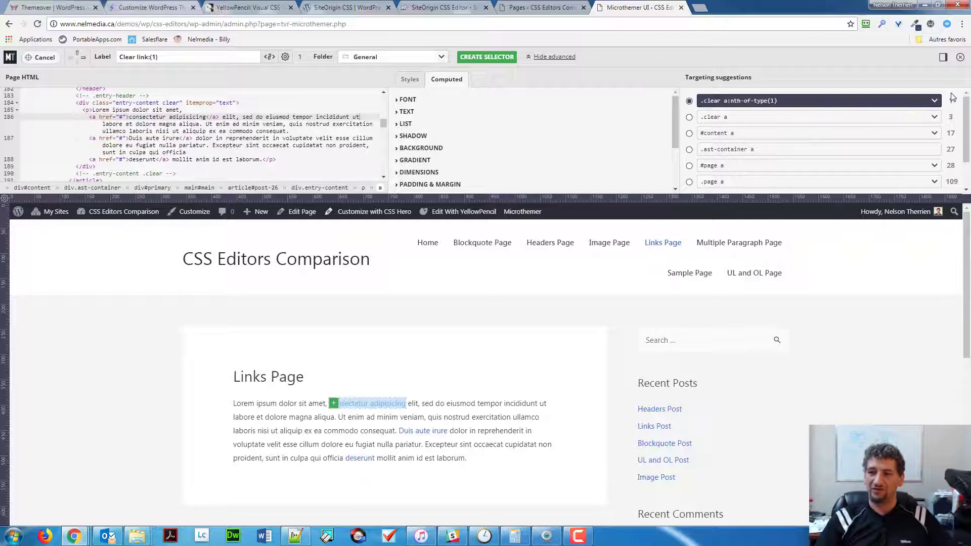
mouse_move(950, 103)
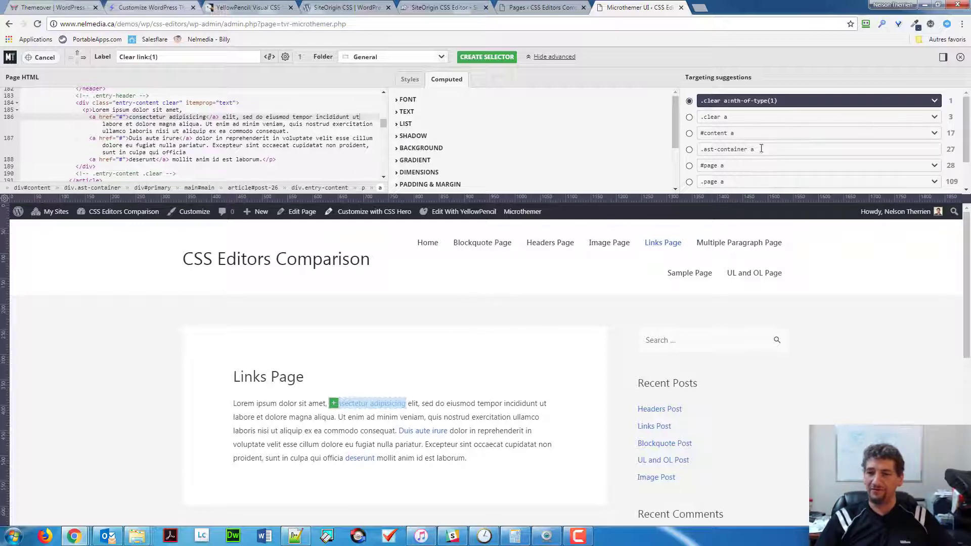
left_click(934, 101)
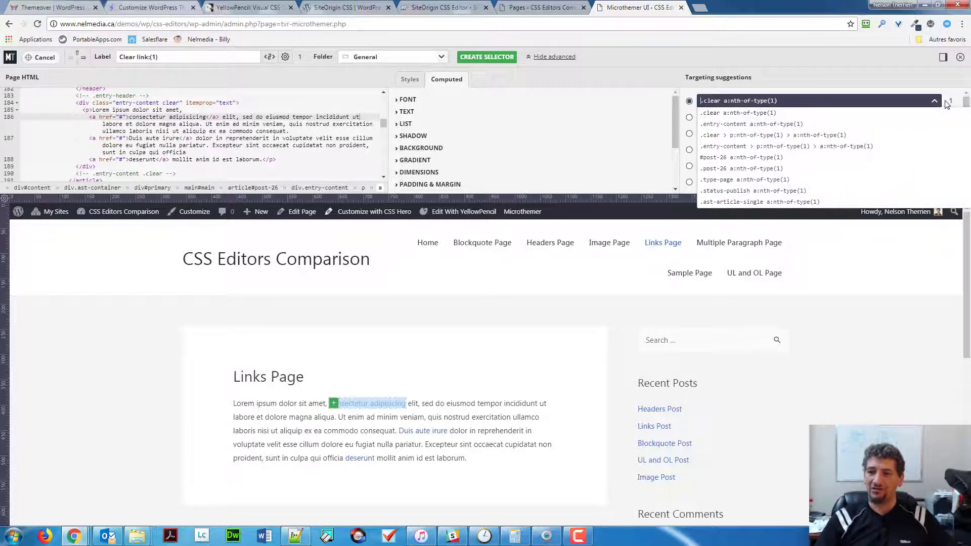
left_click(933, 83)
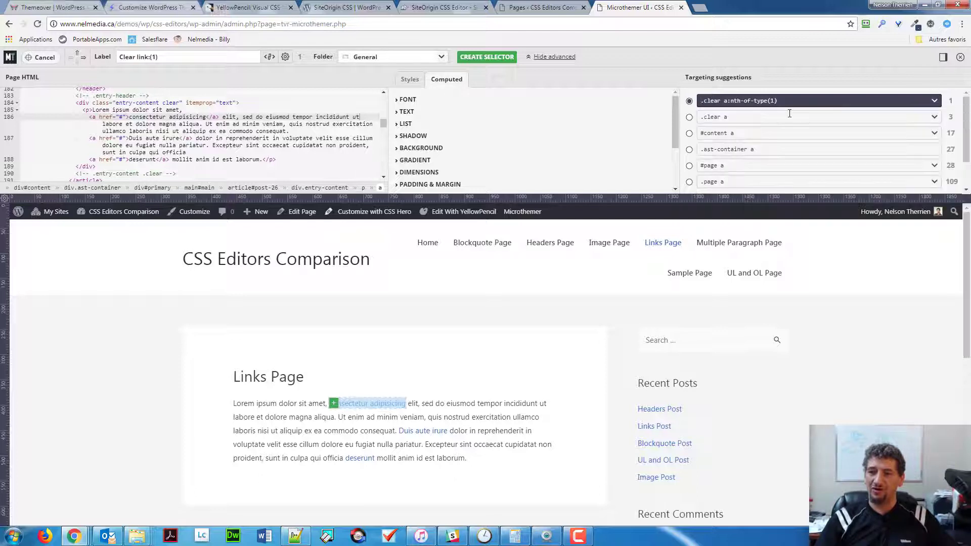
- Choose the .clear a suggestion to cover all the paragraph's links, and create the Clear link selector from it
left_click(689, 118)
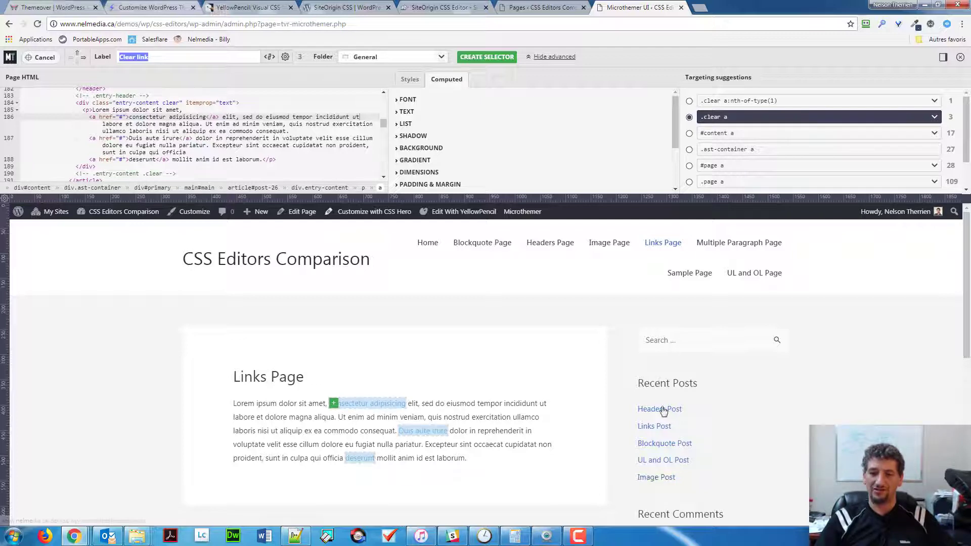
left_click(934, 116)
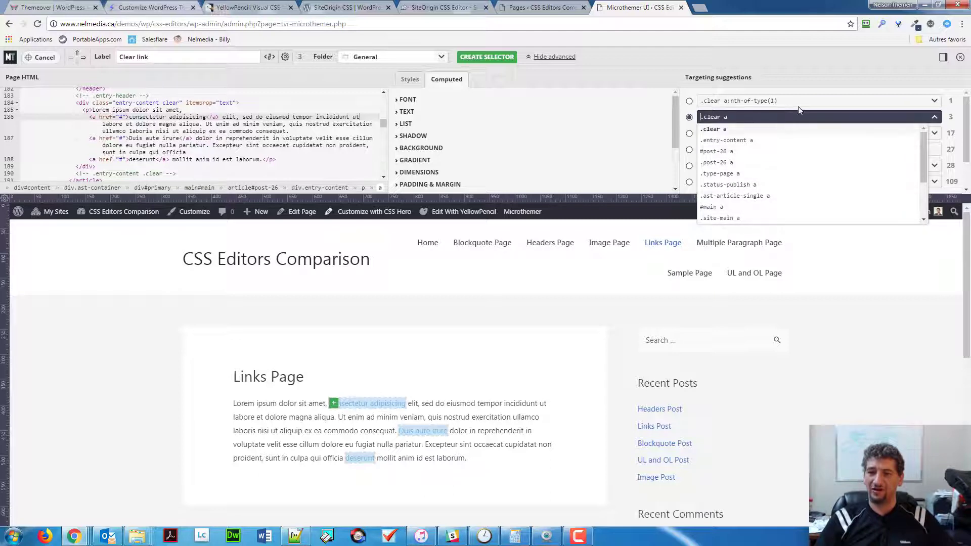
left_click(823, 92)
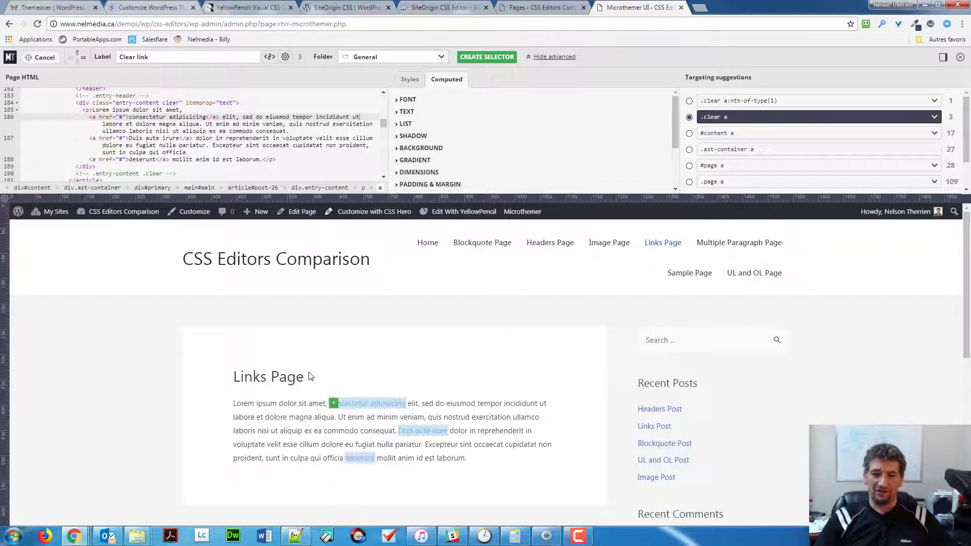
mouse_move(333, 402)
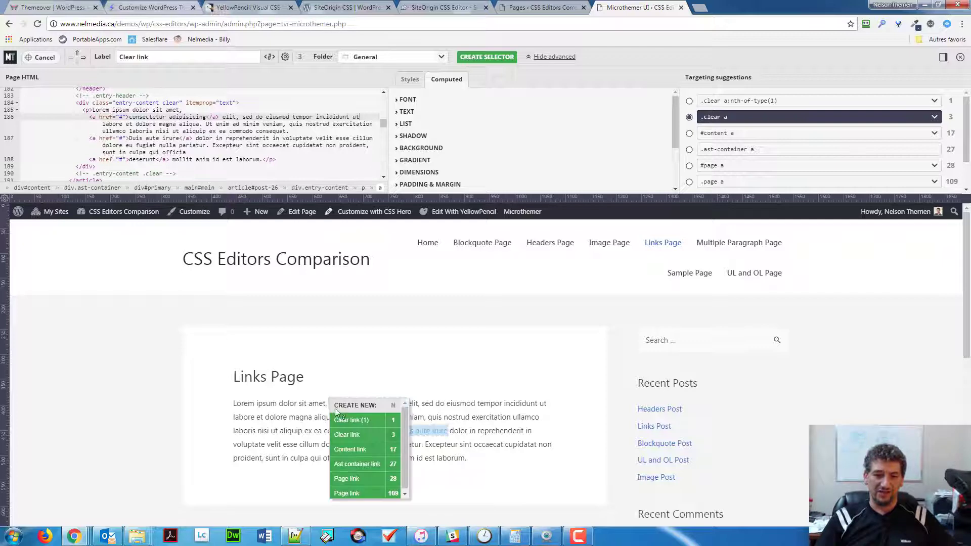
left_click(349, 435)
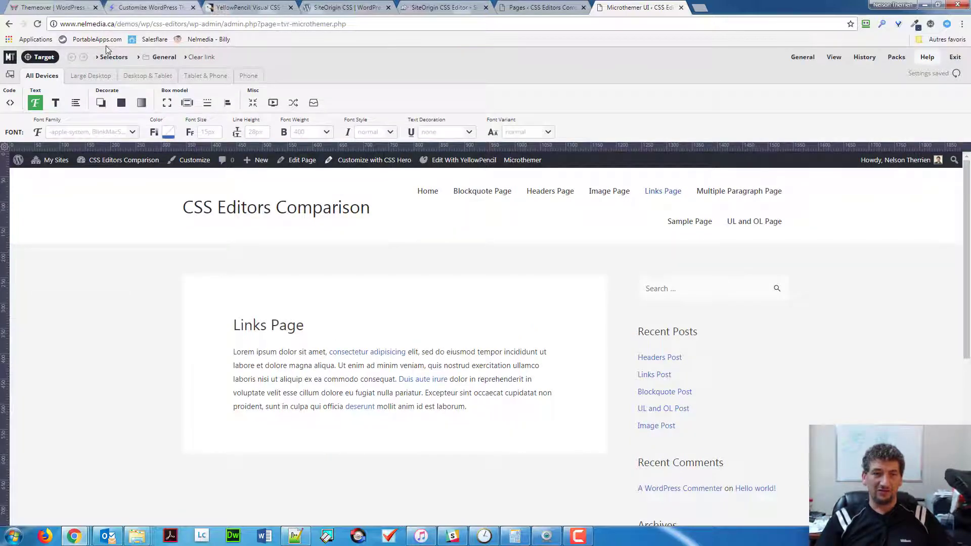
- Check the Clear link selector's label and code, re-target the "consectetur adipisicing" link, and go to its existing Clear link selector
left_click(202, 58)
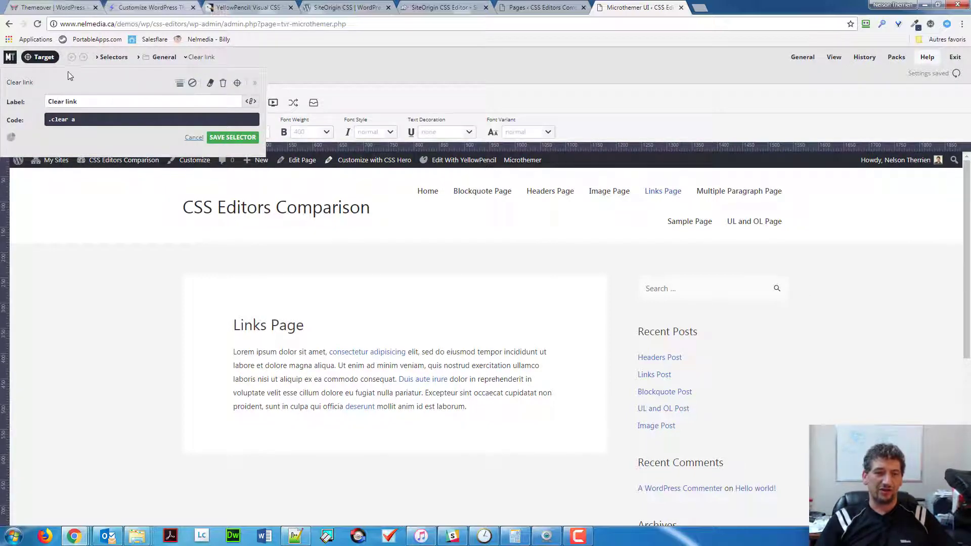
left_click(238, 113)
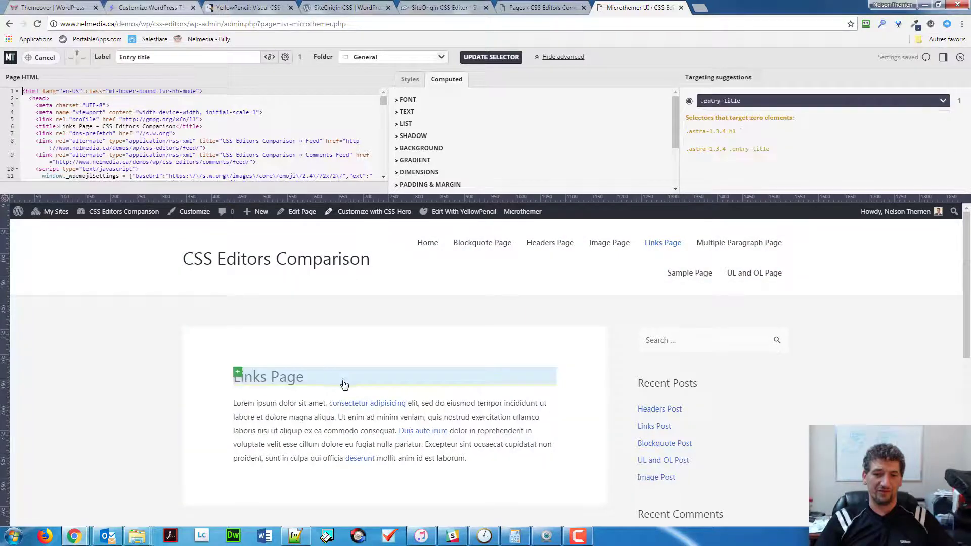
left_click(351, 403)
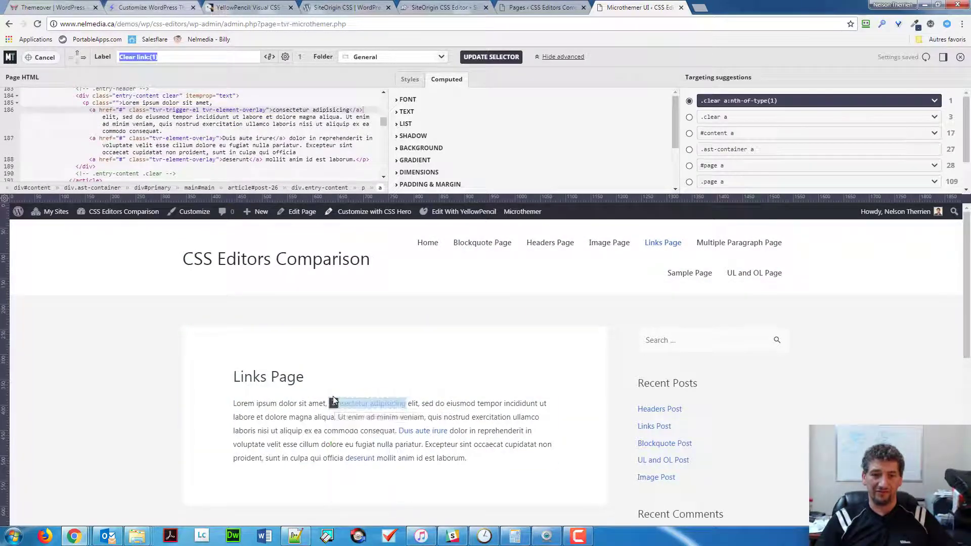
mouse_move(333, 399)
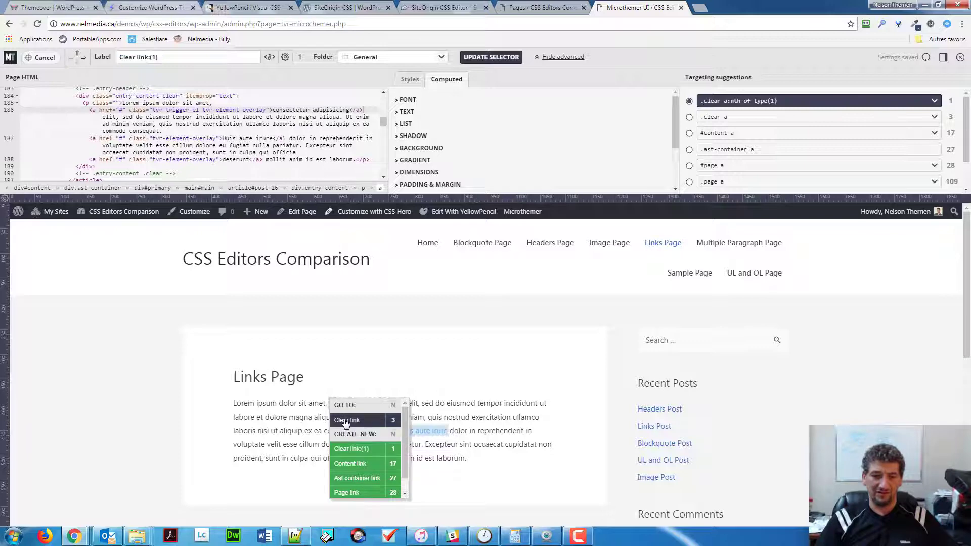
left_click(345, 421)
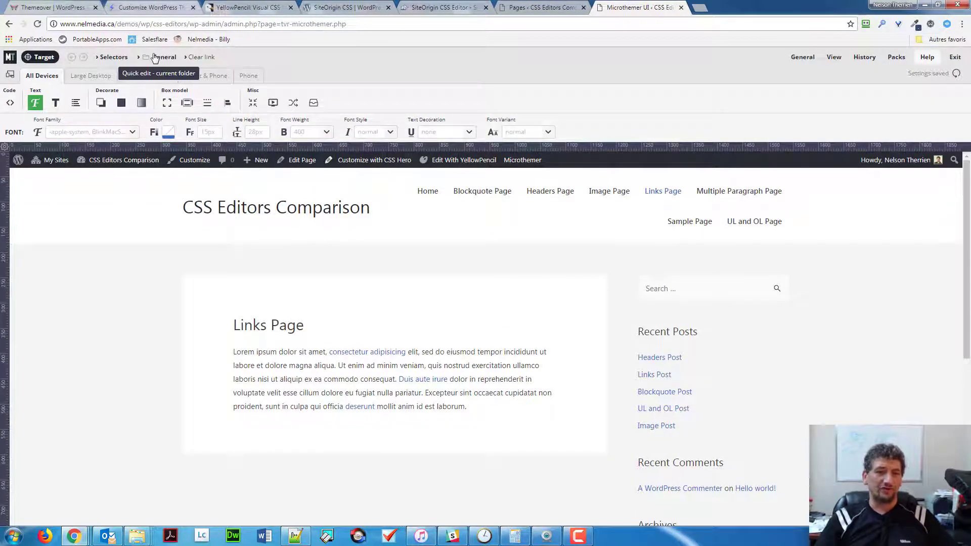
- Look through the selector folders and the contents of the General folder
mouse_move(117, 57)
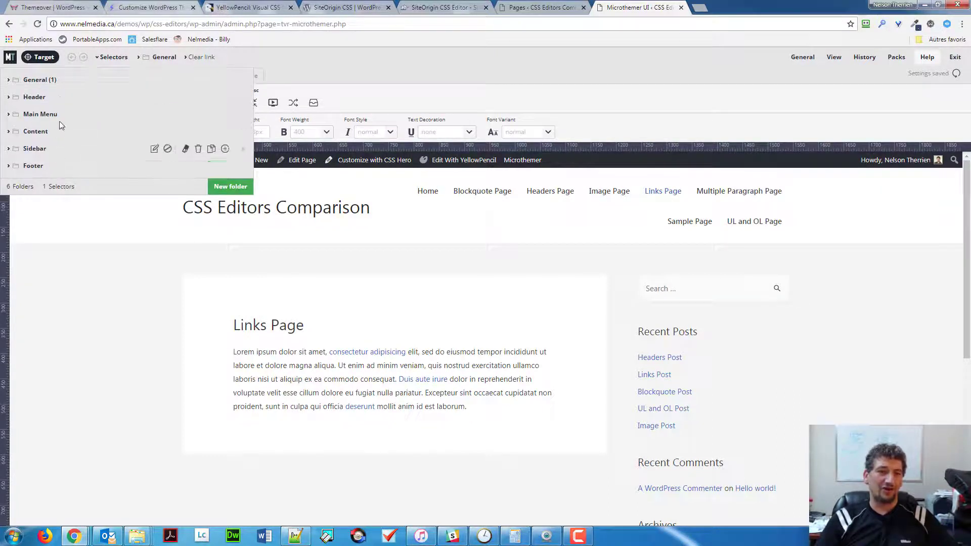
left_click(8, 80)
left_click(8, 80)
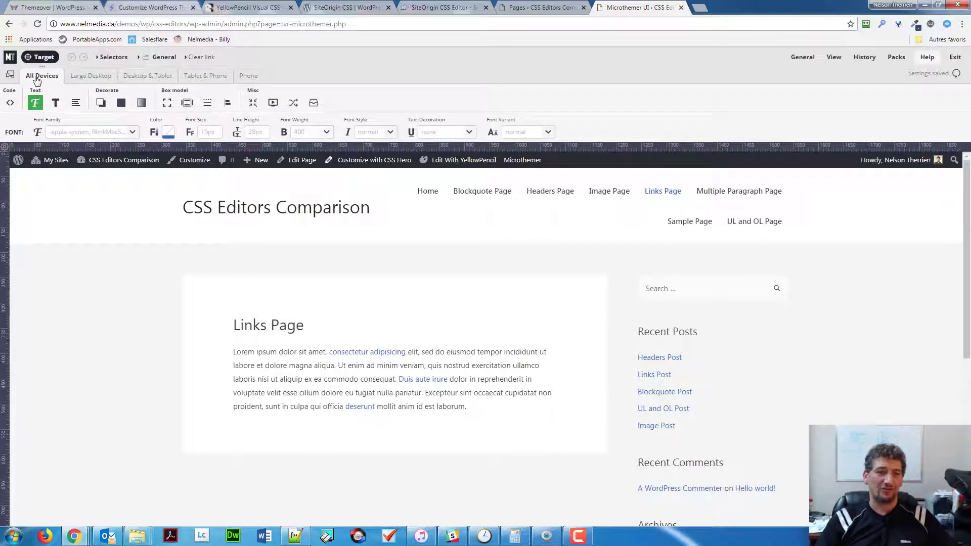
- Preview the Links Page at Large Desktop, Desktop & Tablet, Tablet & Phone and Phone widths, ending on All Devices
left_click(78, 79)
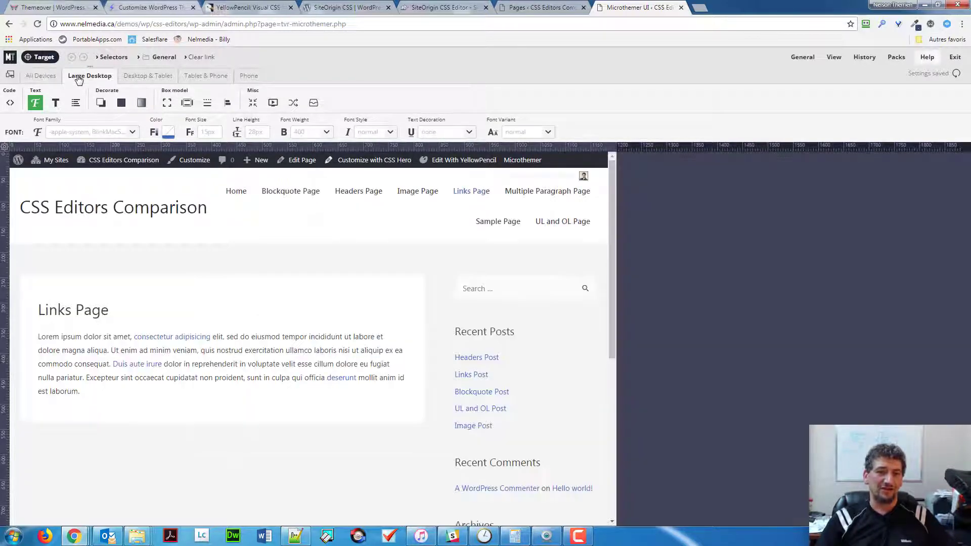
left_click(134, 79)
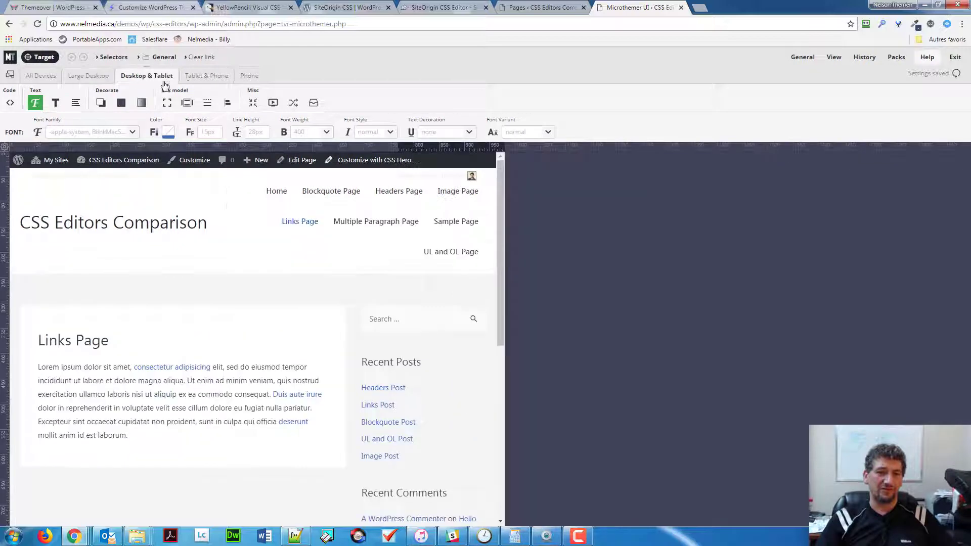
left_click(193, 77)
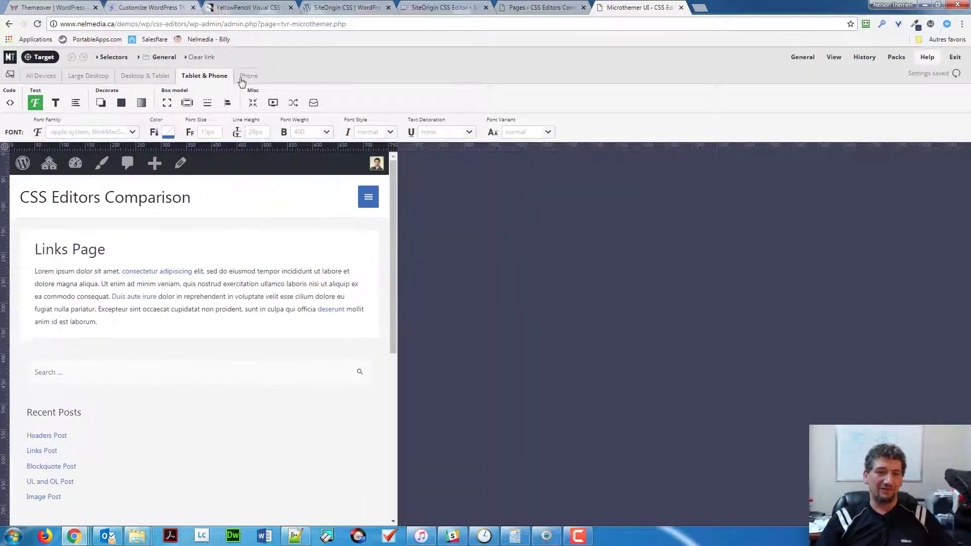
left_click(245, 77)
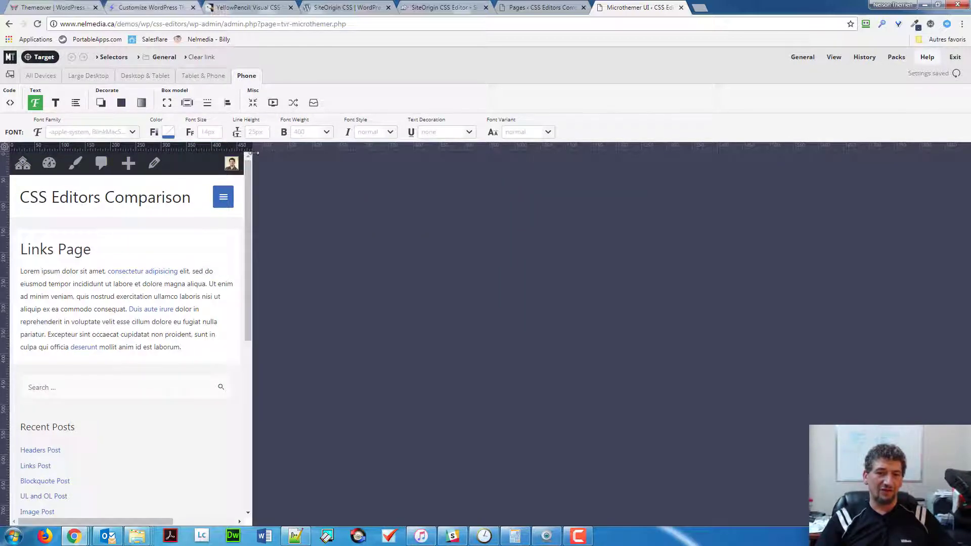
left_click(42, 77)
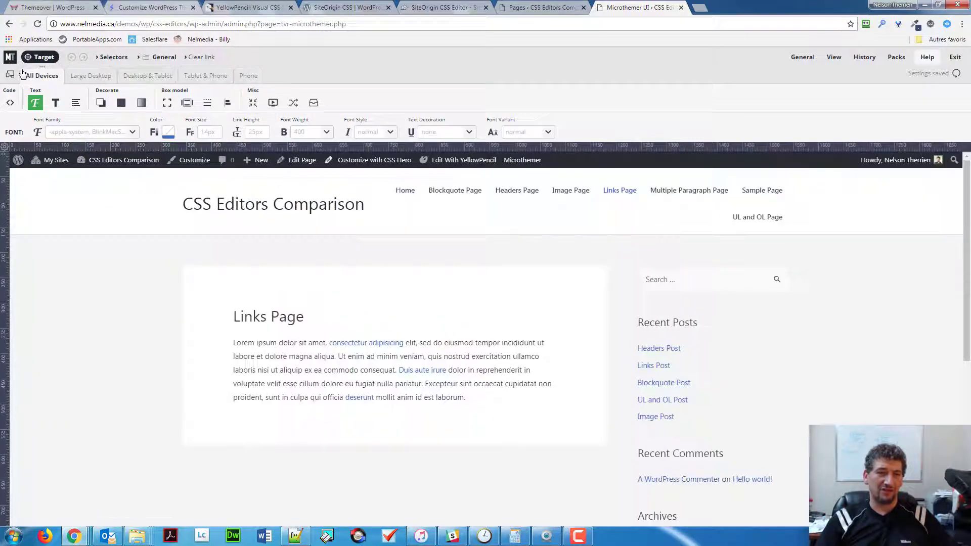
- Review the media query settings for the Large Desktop and Desktop & Tablet breakpoints
left_click(10, 78)
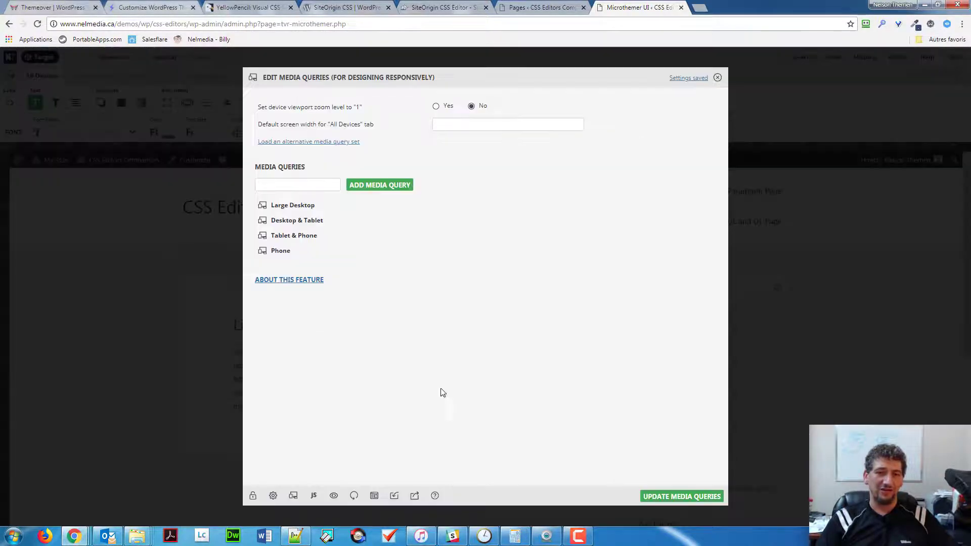
left_click(284, 208)
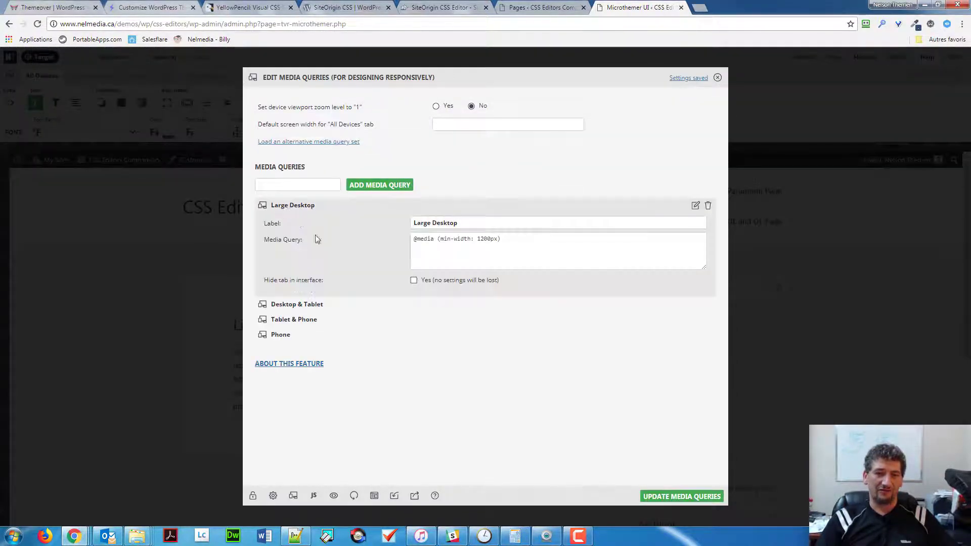
left_click(321, 308)
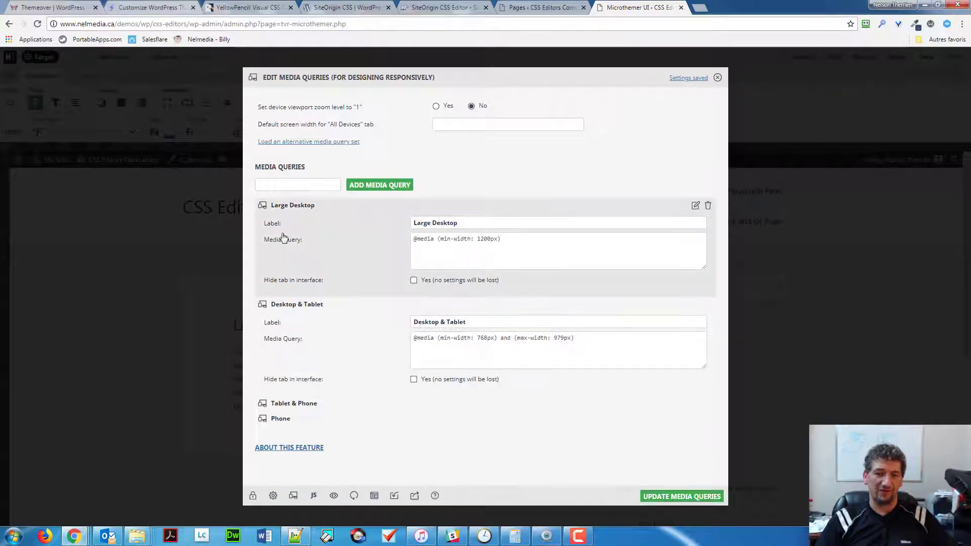
left_click(286, 207)
left_click(286, 221)
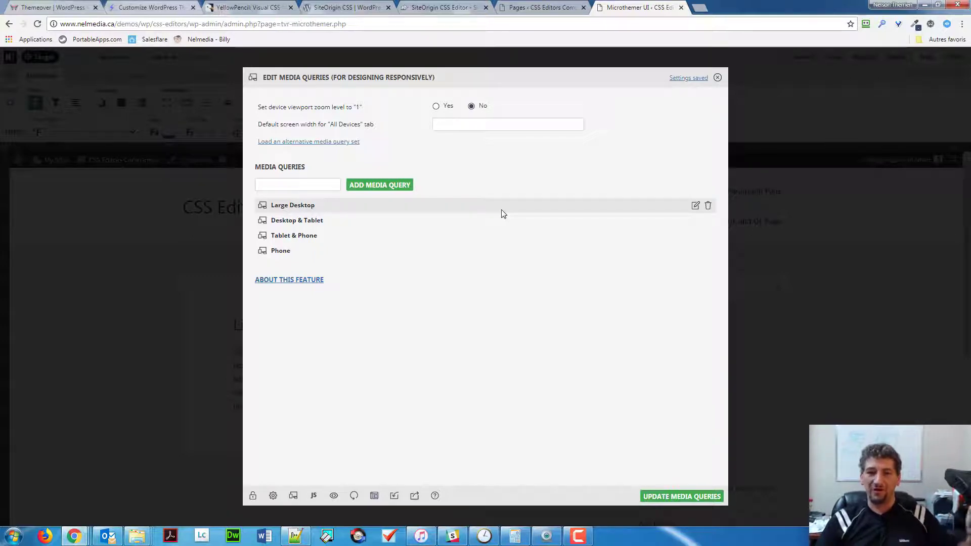
- Examine the alternative media query sets on offer and close the media query settings without loading one
left_click(297, 144)
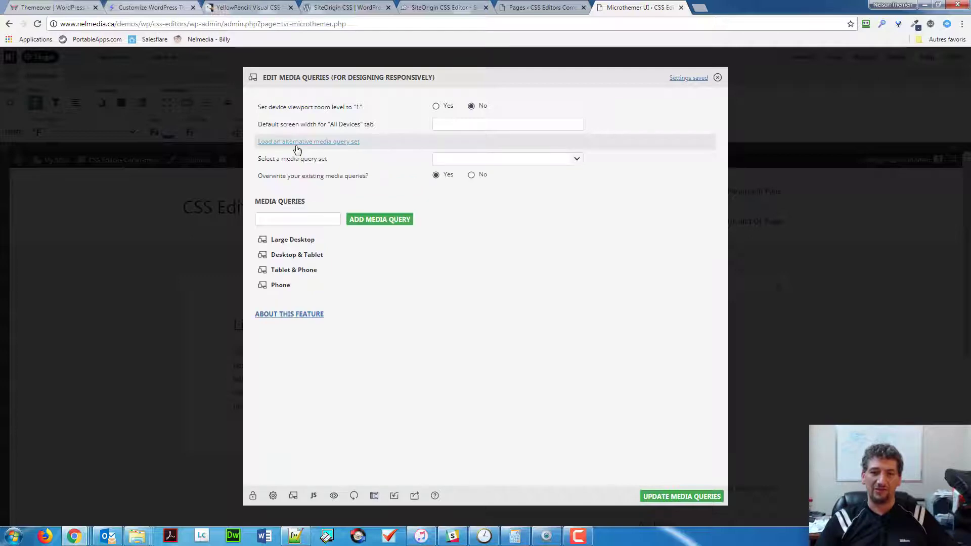
left_click(576, 159)
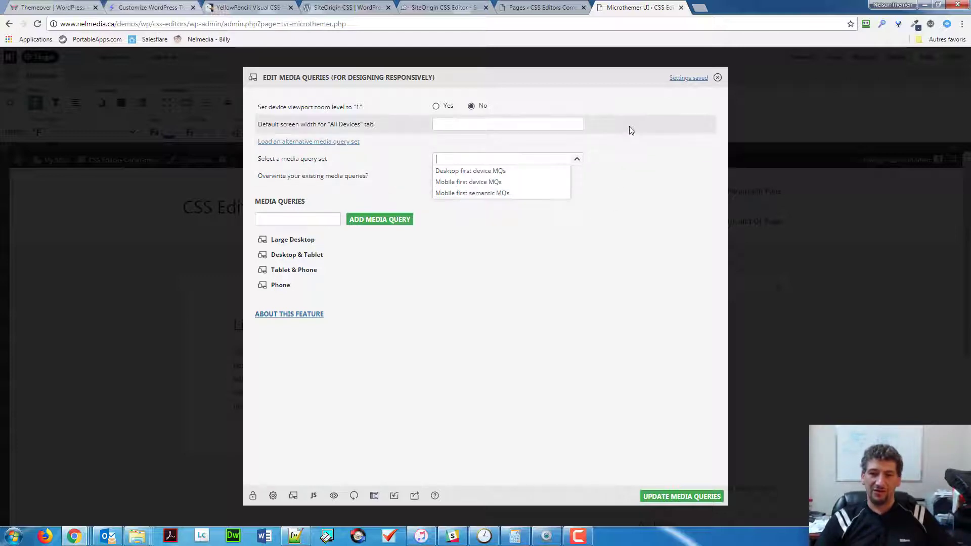
left_click(514, 261)
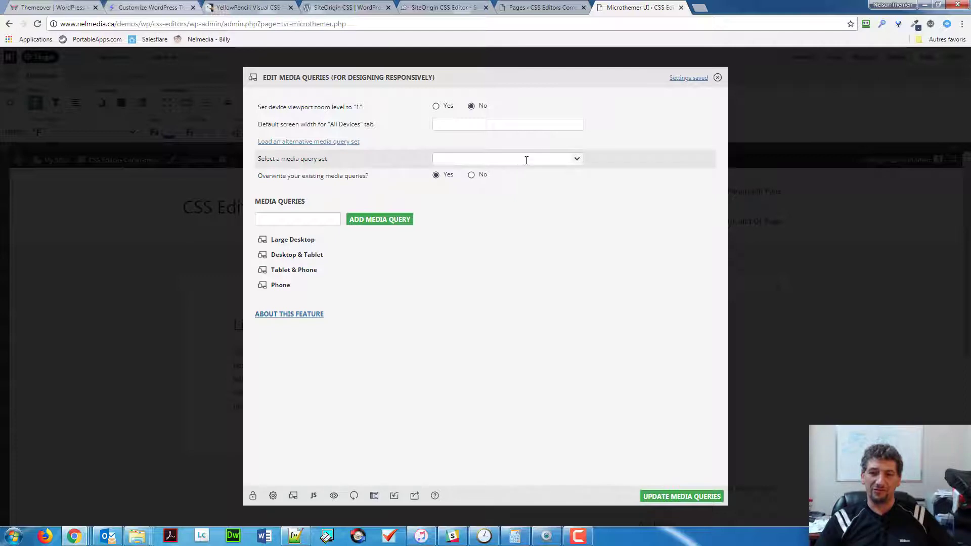
left_click(577, 160)
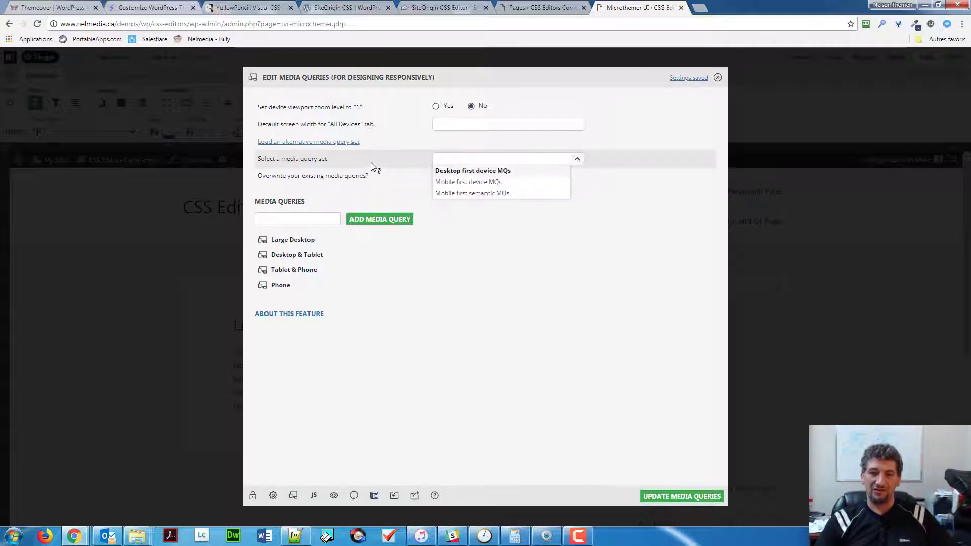
left_click(597, 413)
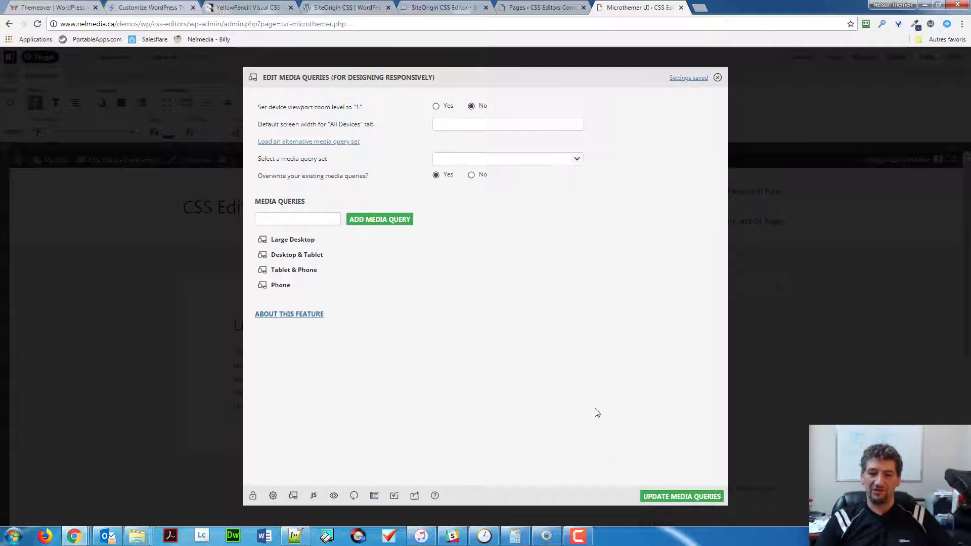
left_click(718, 79)
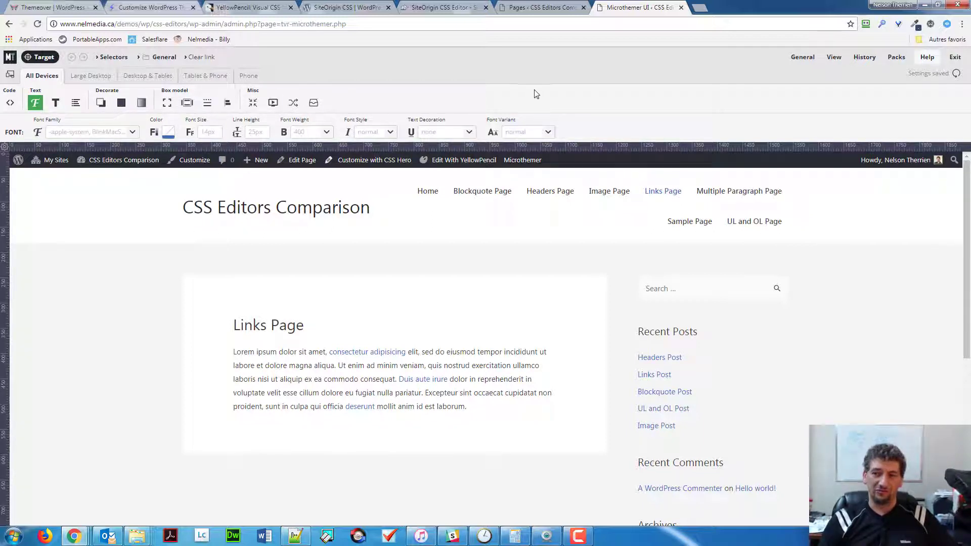
- View the .clear a rule in the code editor and return to the font properties
left_click(11, 103)
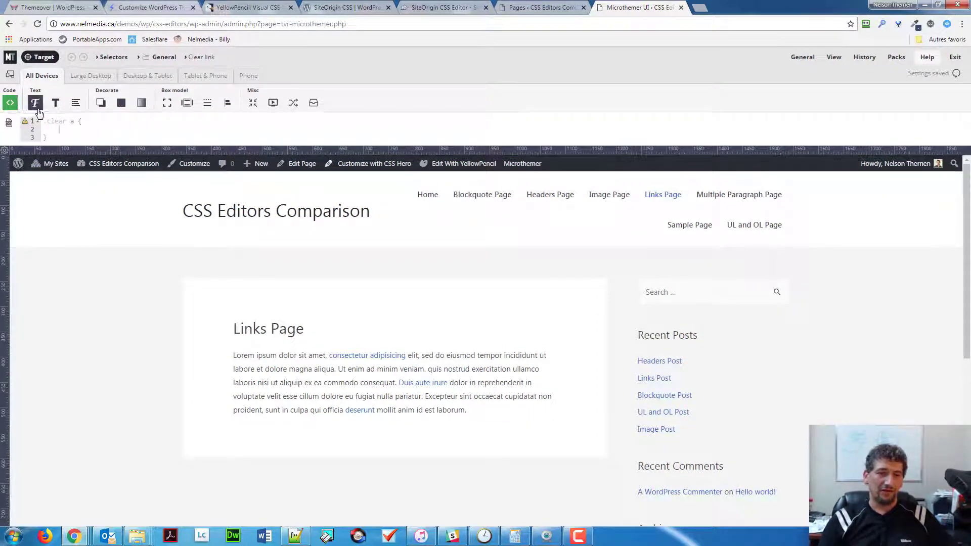
left_click(35, 103)
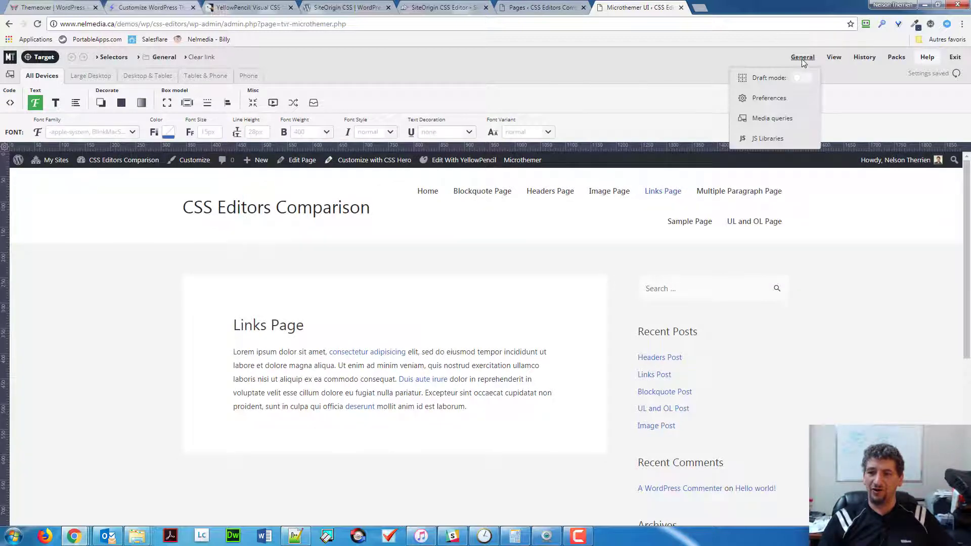
- Turn draft mode on and switch it off again
mouse_move(797, 58)
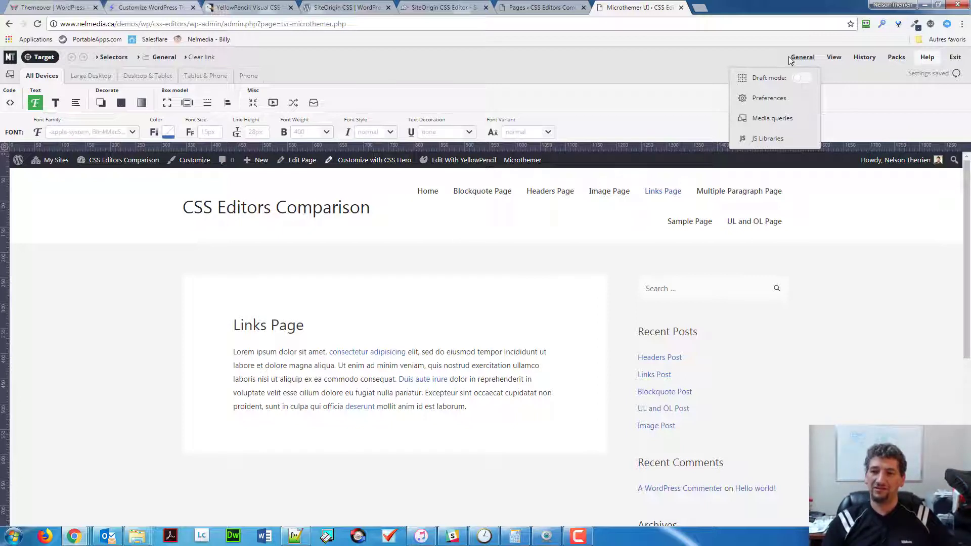
left_click(799, 81)
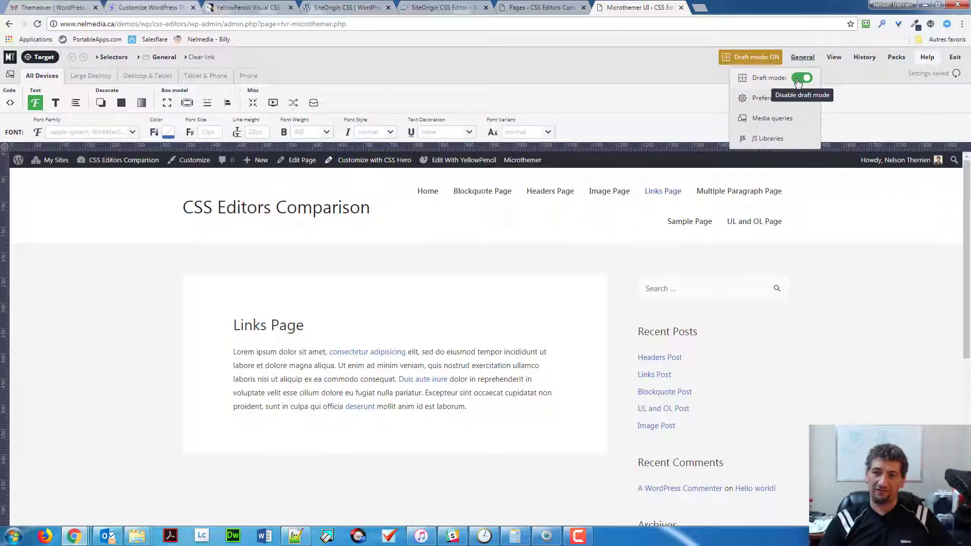
left_click(798, 80)
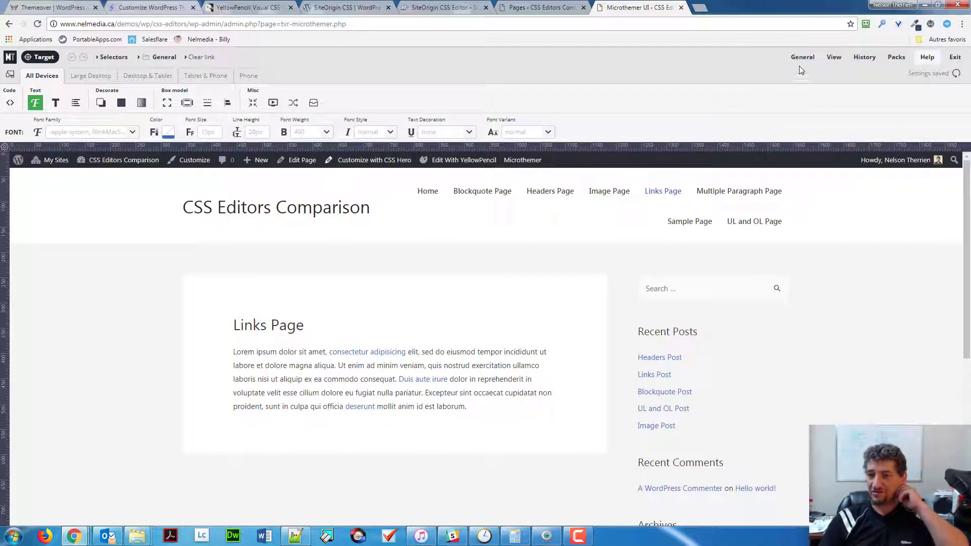
mouse_move(799, 66)
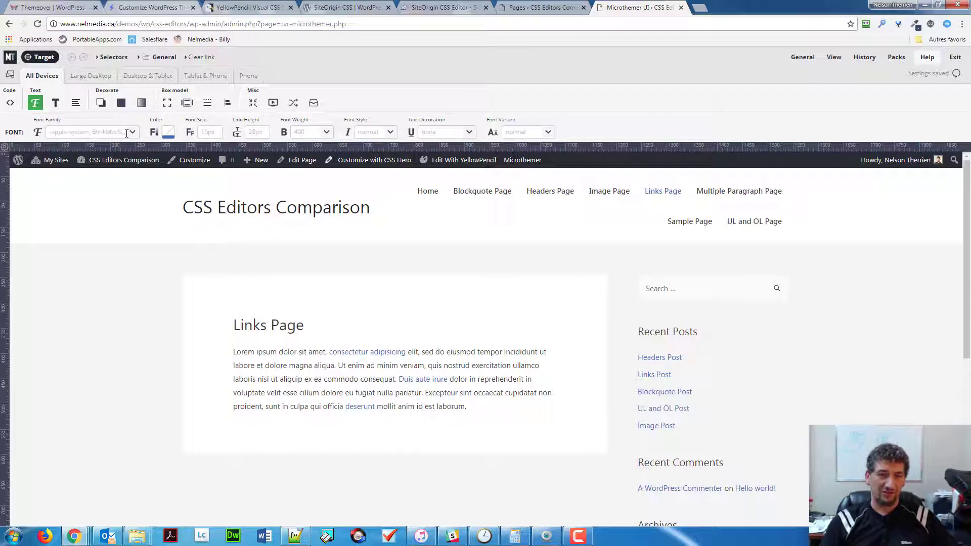
- Set the Clear link selector's font colour to the dark orange #bc491c at full opacity
left_click(169, 133)
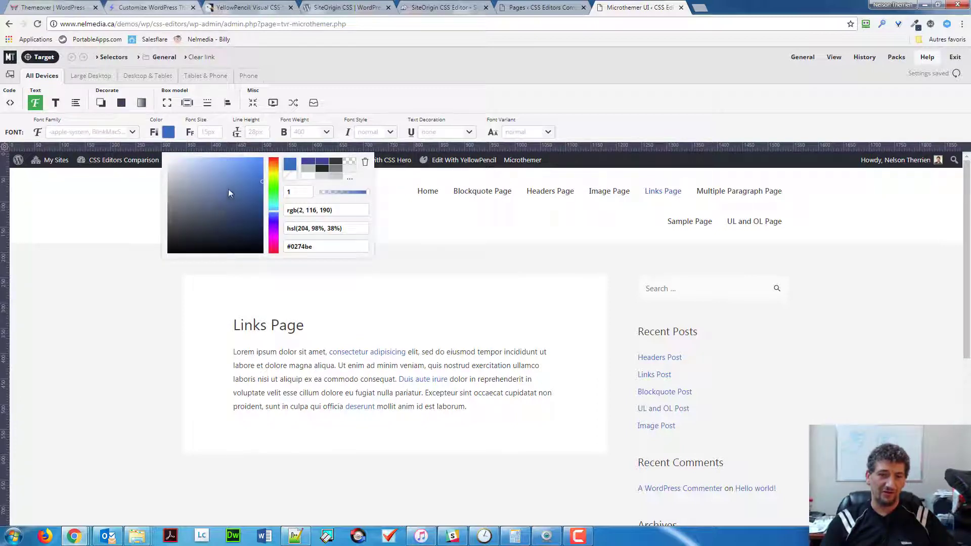
left_click(230, 167)
left_click(274, 177)
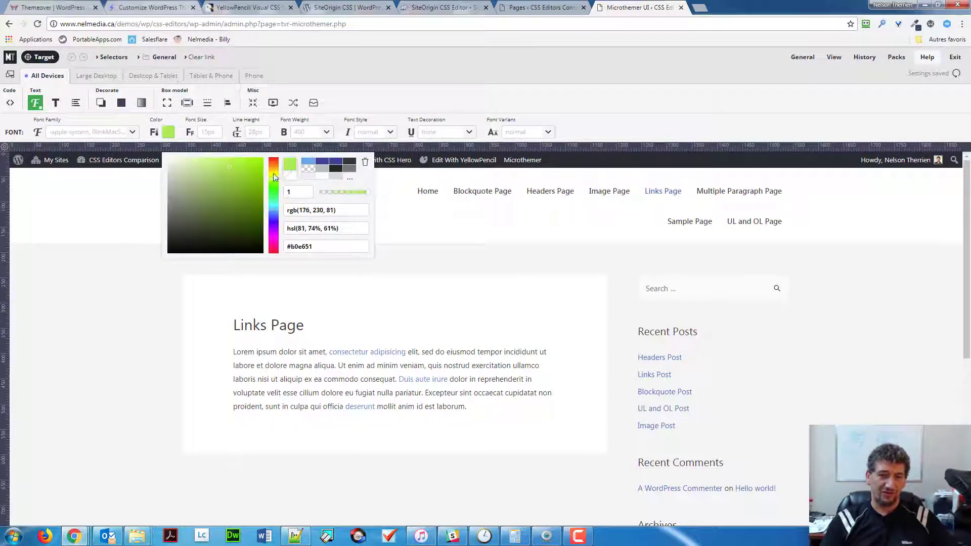
left_click_drag(273, 176, 272, 169)
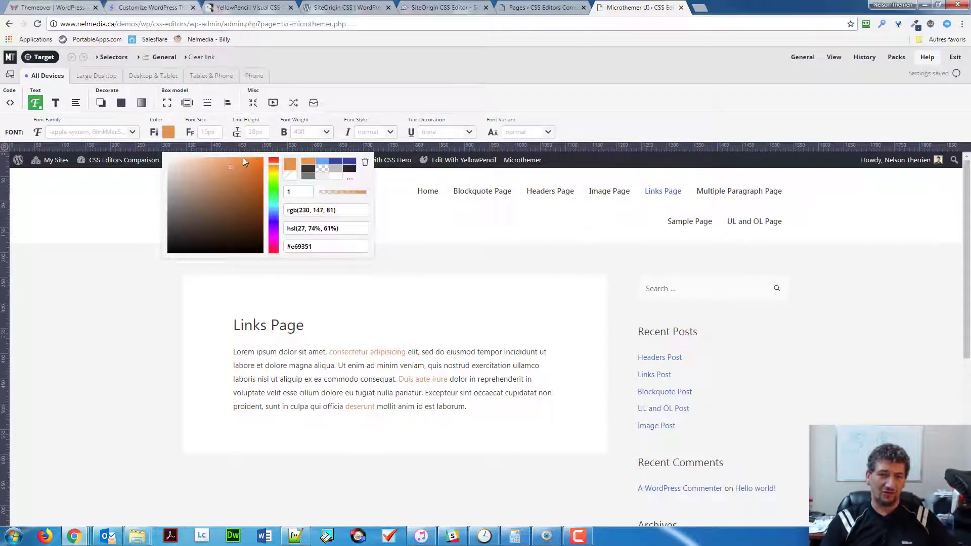
left_click_drag(247, 161, 262, 161)
left_click_drag(337, 195, 380, 197)
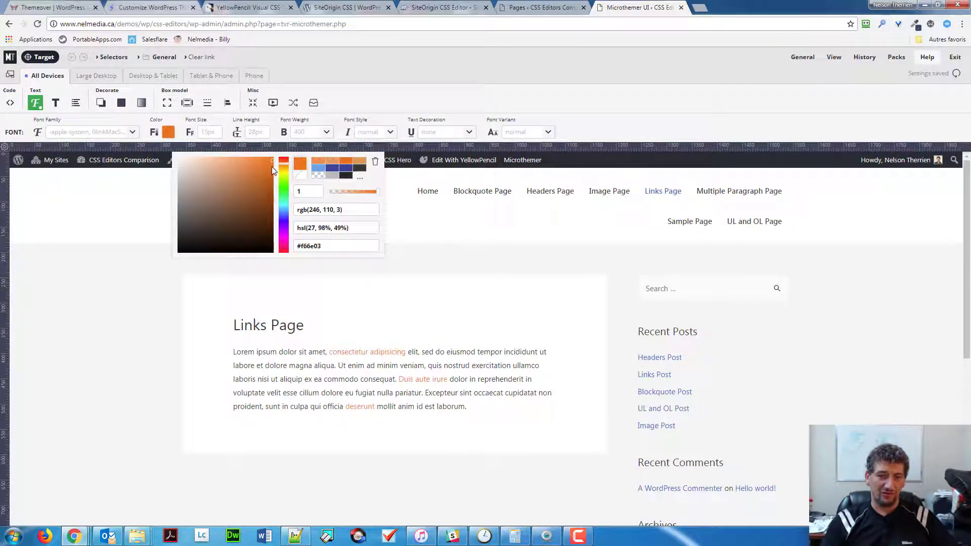
left_click(283, 163)
left_click(266, 172)
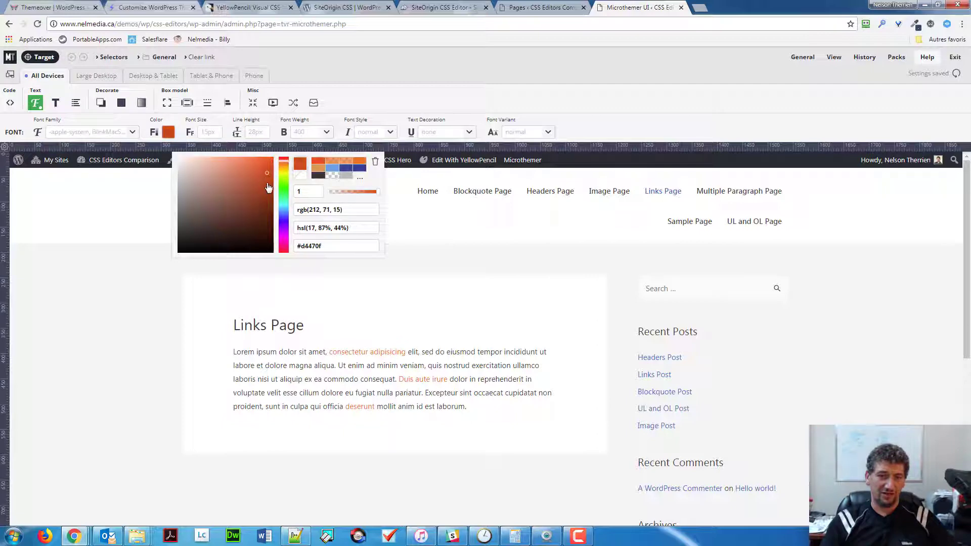
left_click(267, 183)
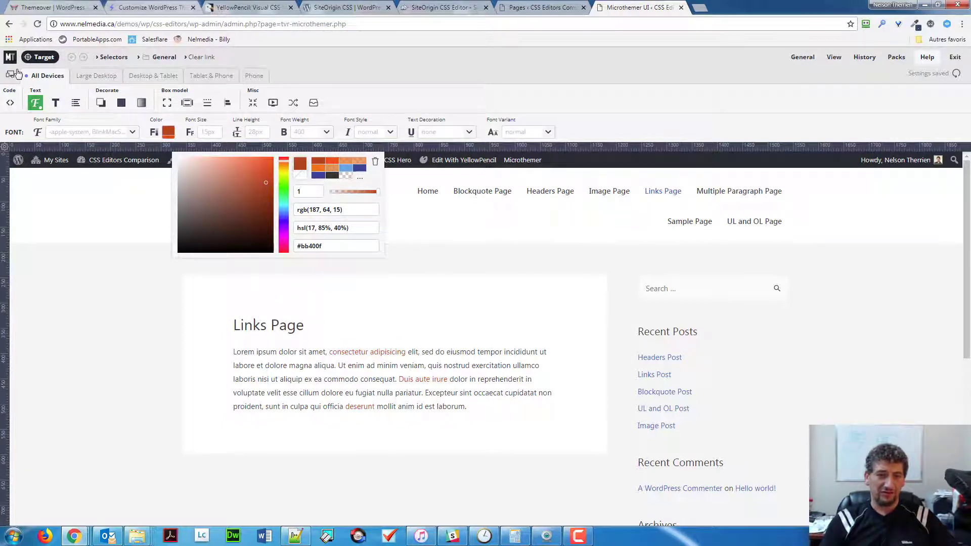
left_click(260, 183)
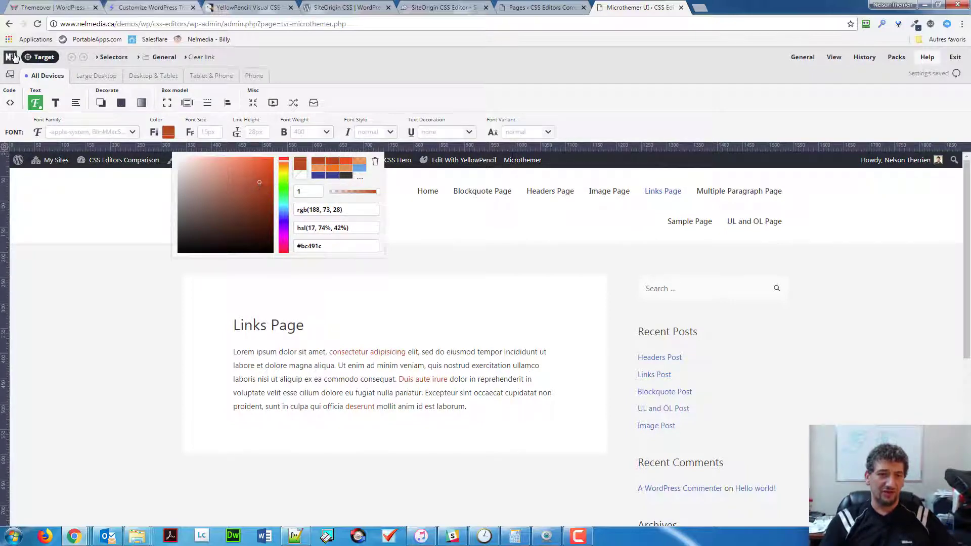
- Change the Clear link selector's font colour to the brighter orange #d7521e
left_click(261, 181)
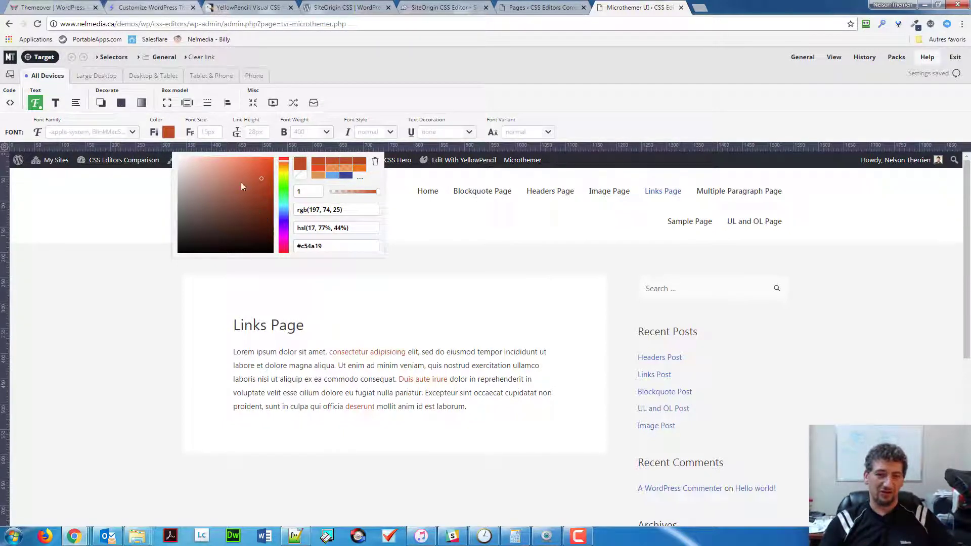
left_click(260, 173)
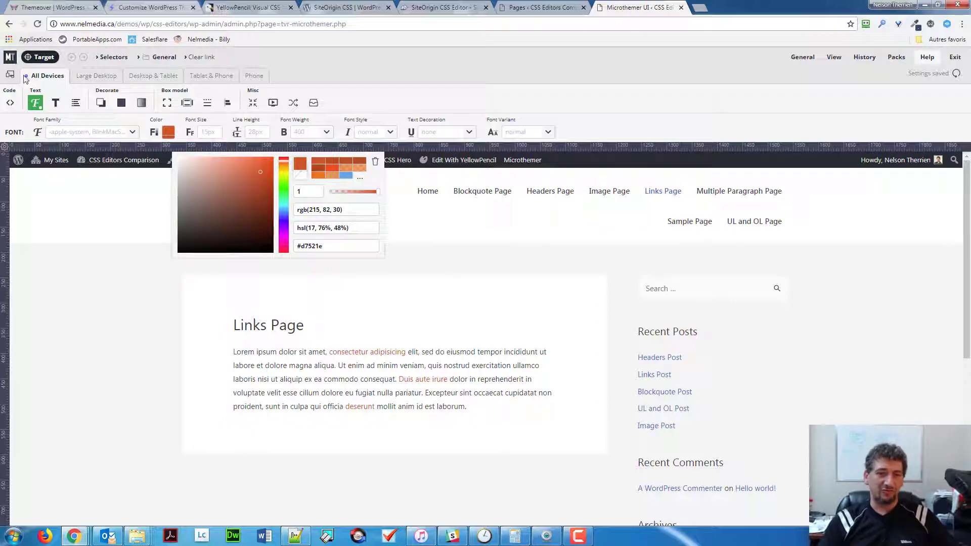
left_click(472, 93)
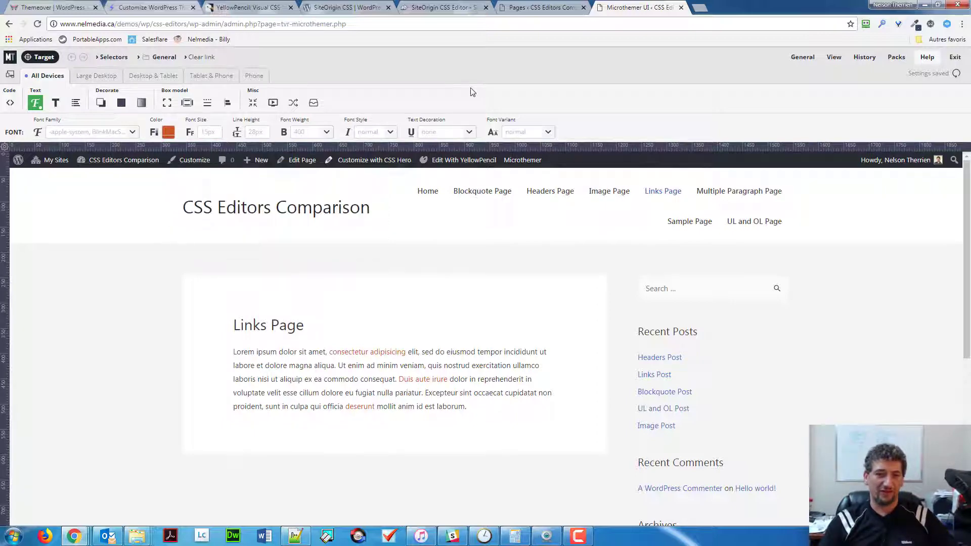
- Set the Clear link selector's font size to 18 and its font weight to 900
left_click(209, 132)
type("18")
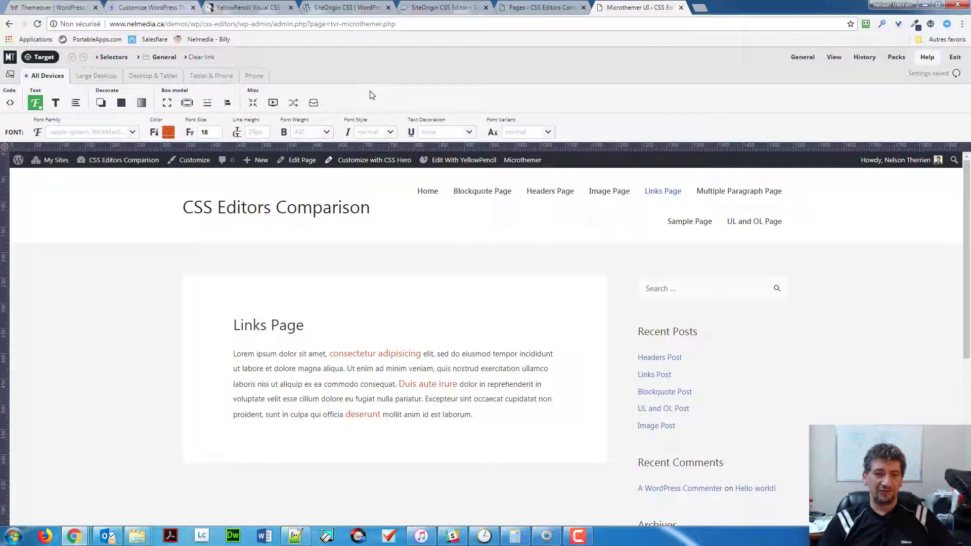
left_click(311, 132)
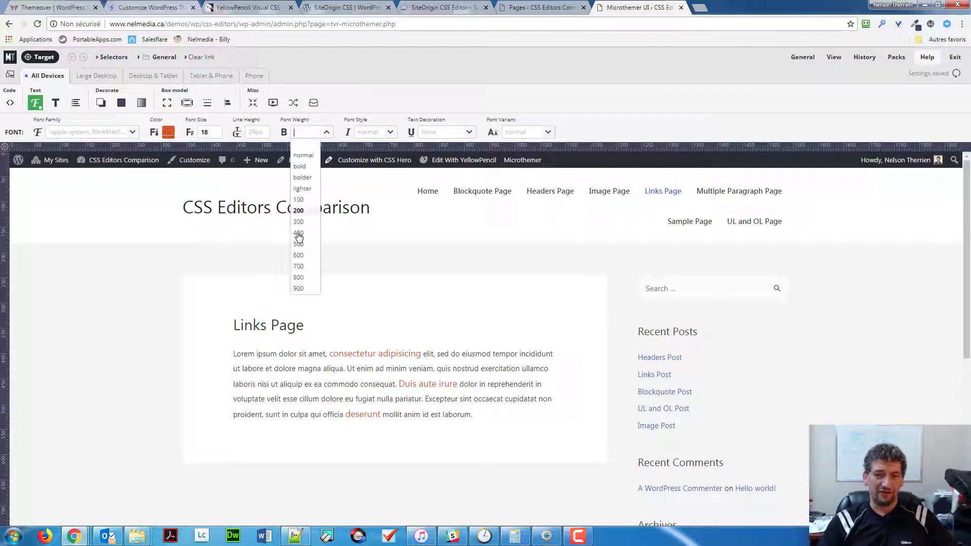
left_click(311, 287)
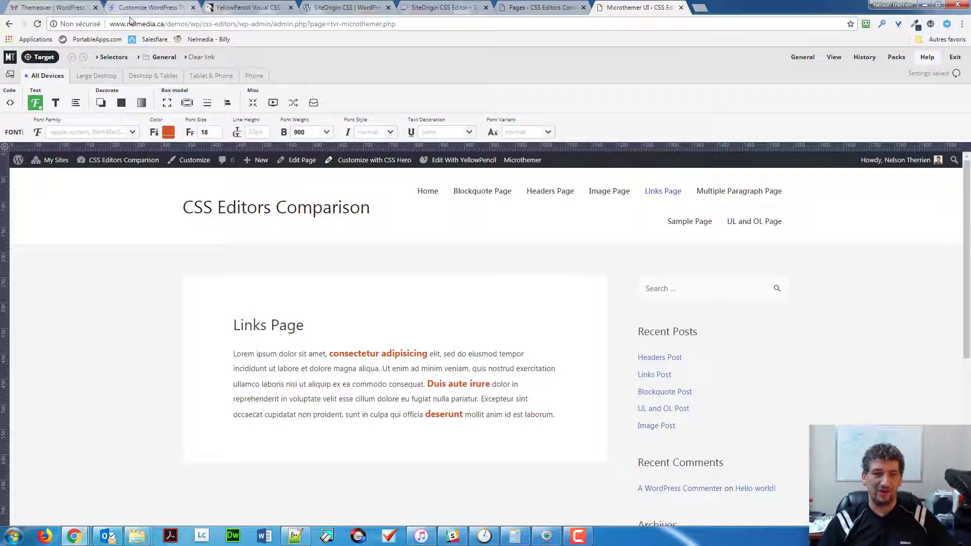
- Copy the site's base address and open the live links-page in a new browser tab to check the link styling
left_click_drag(236, 24, 84, 27)
key("ctrl+c")
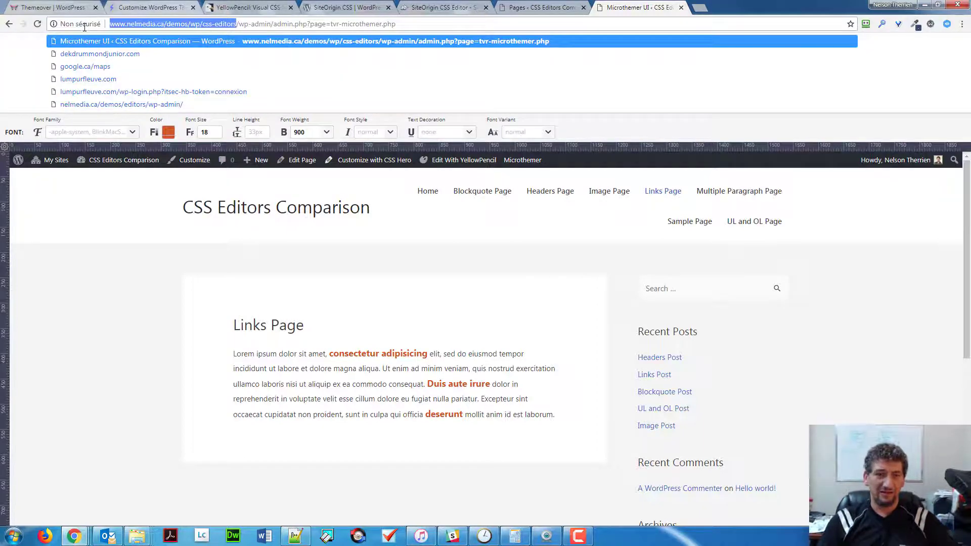
left_click(697, 8)
key("ctrl+v")
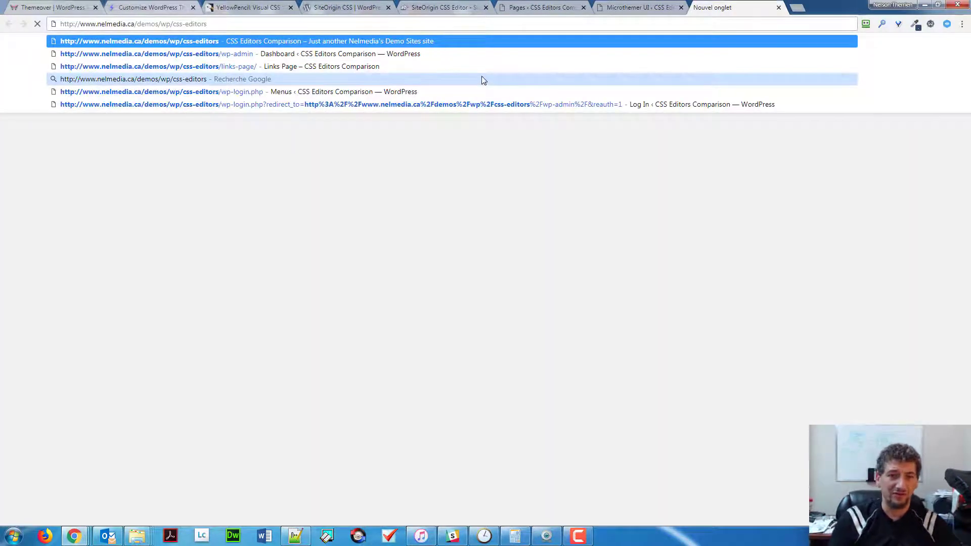
type("/")
key("Down")
key("Return")
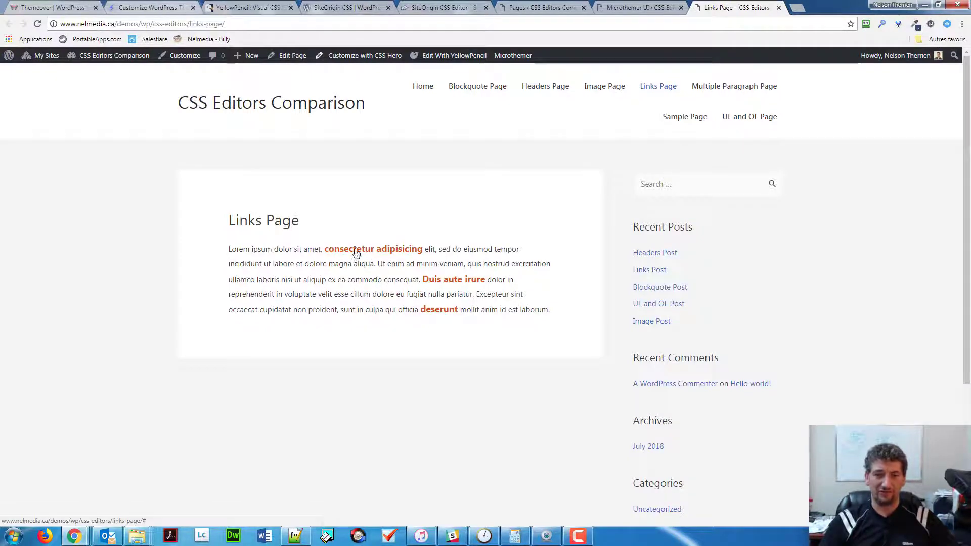
- Return to the Microthemer editor and give the Clear link selector a text shadow with X-offset 2, Y-offset 2 and blur 5
left_click(620, 9)
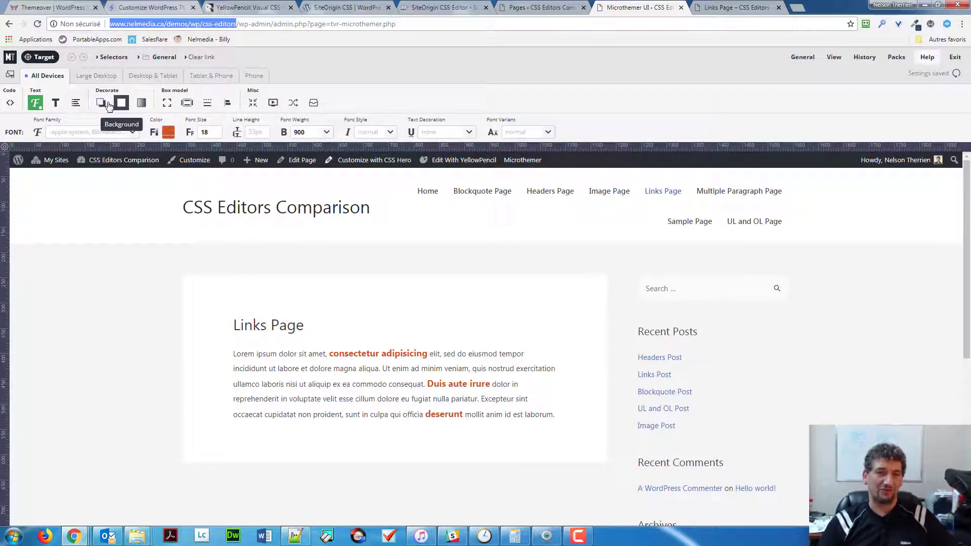
left_click(100, 103)
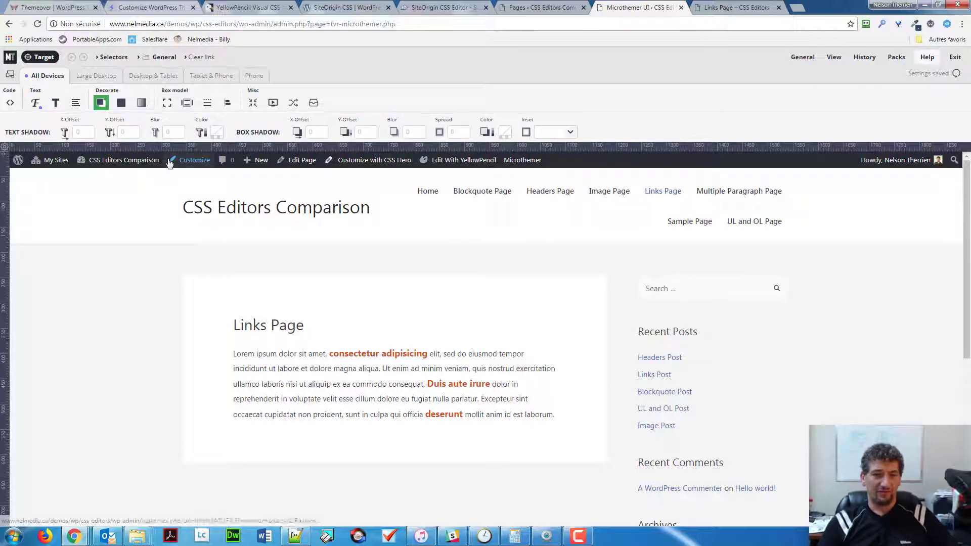
left_click(79, 132)
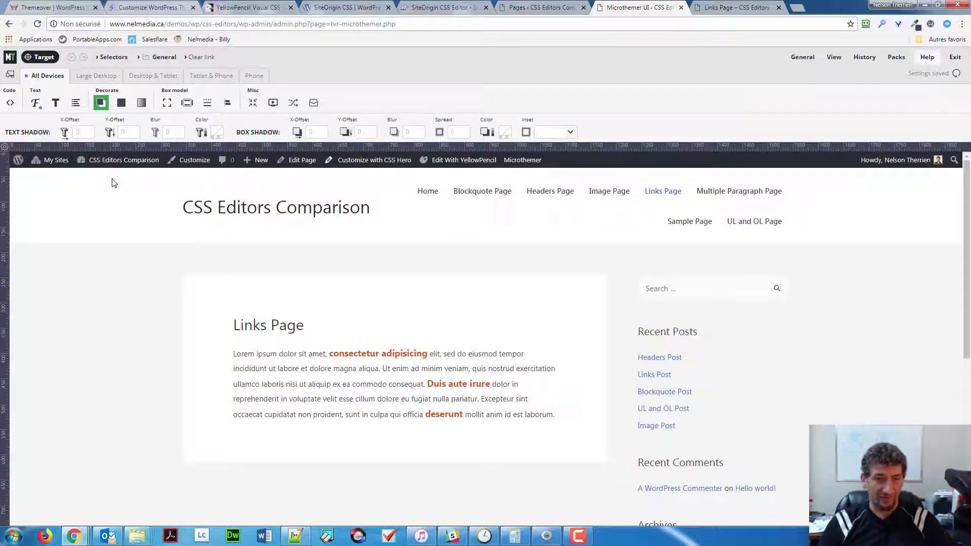
type("22")
key("Tab")
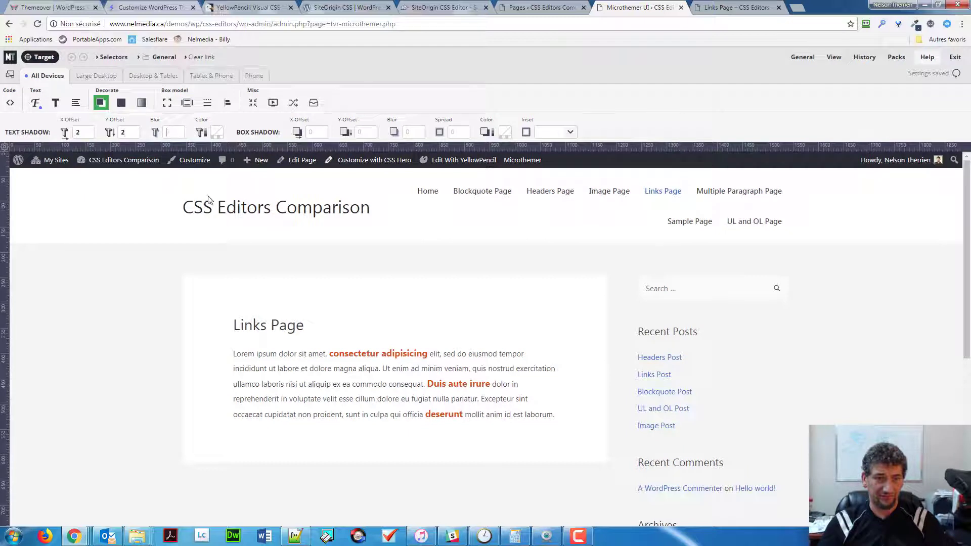
type("5")
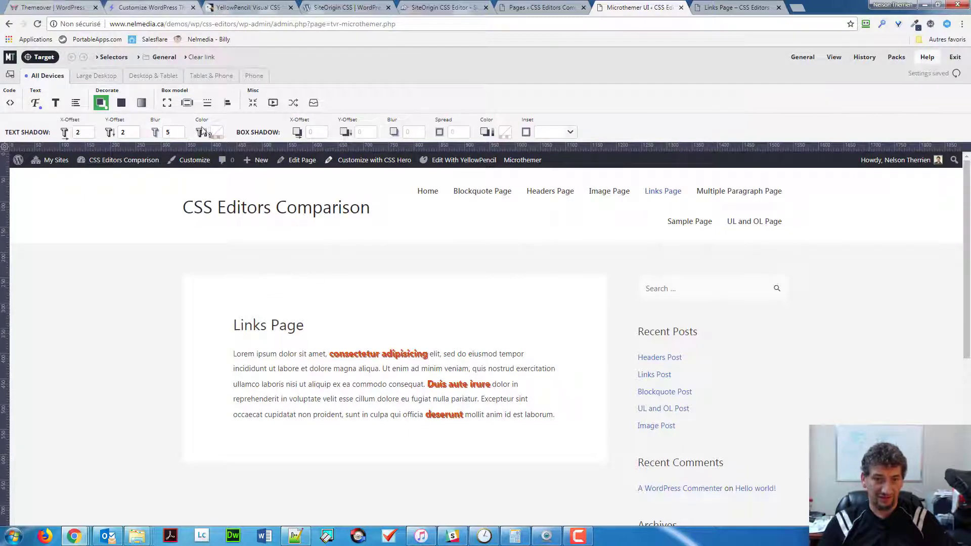
- Set the text shadow colour to black #000000 at 0.3 opacity
left_click(217, 131)
left_click_drag(241, 178, 206, 278)
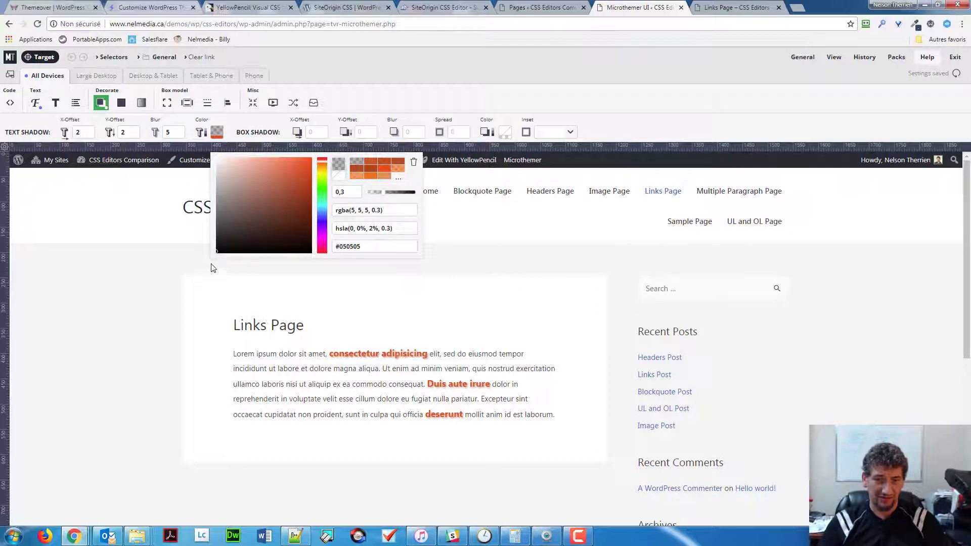
left_click(216, 249)
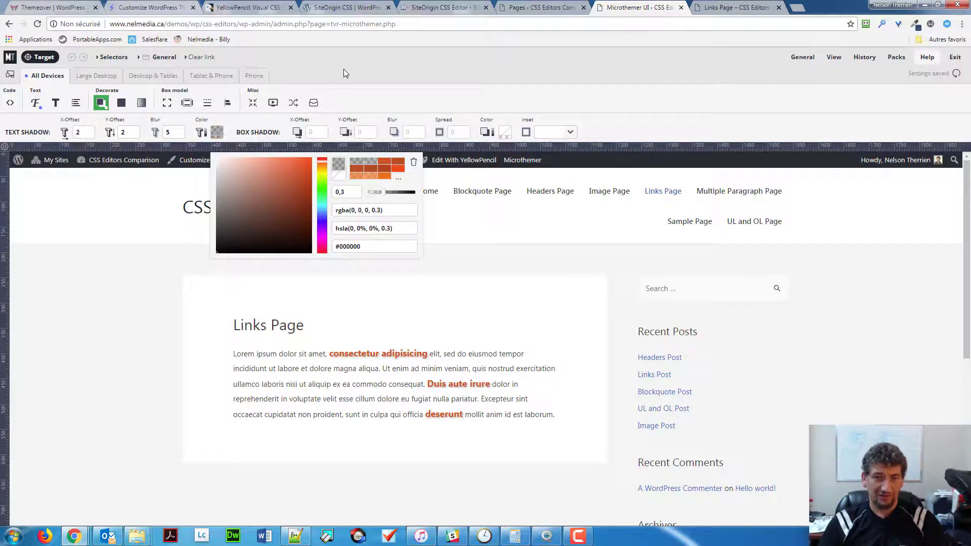
left_click(360, 98)
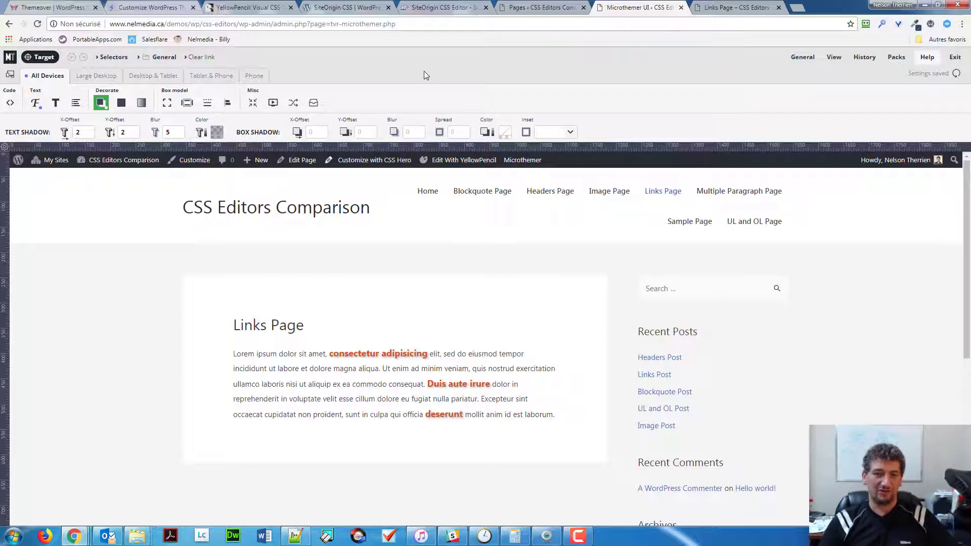
- Set the Clear link selector's font size to 25 for the Phone media query
left_click(110, 77)
left_click(254, 76)
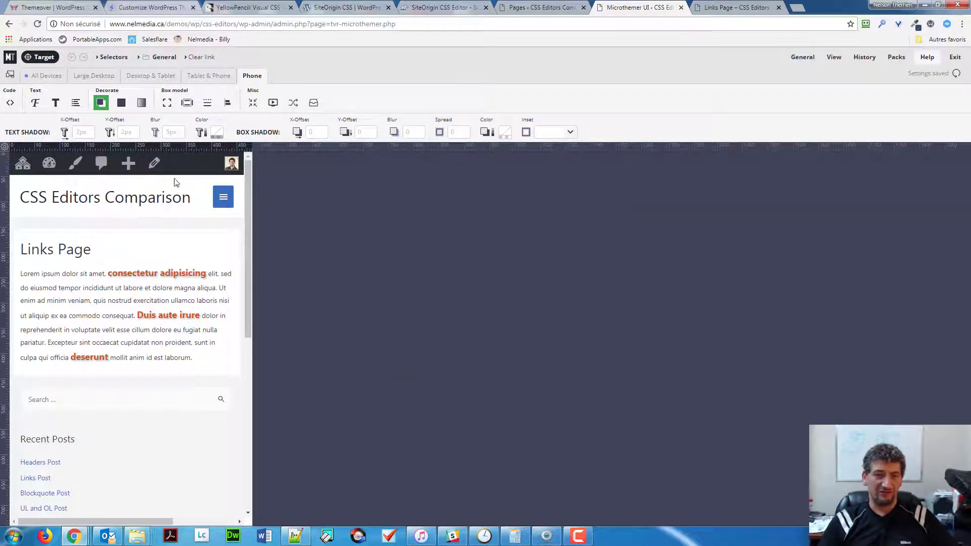
left_click(32, 104)
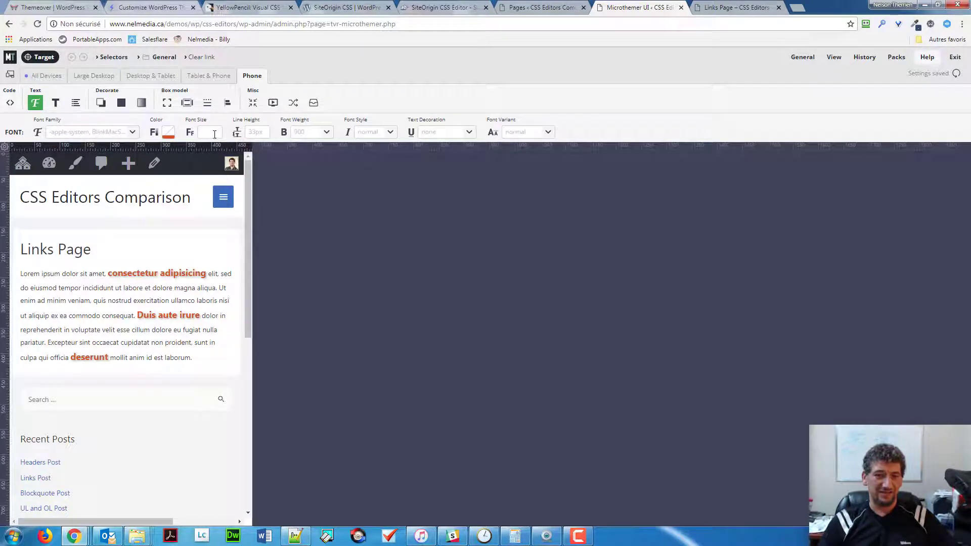
left_click(214, 132)
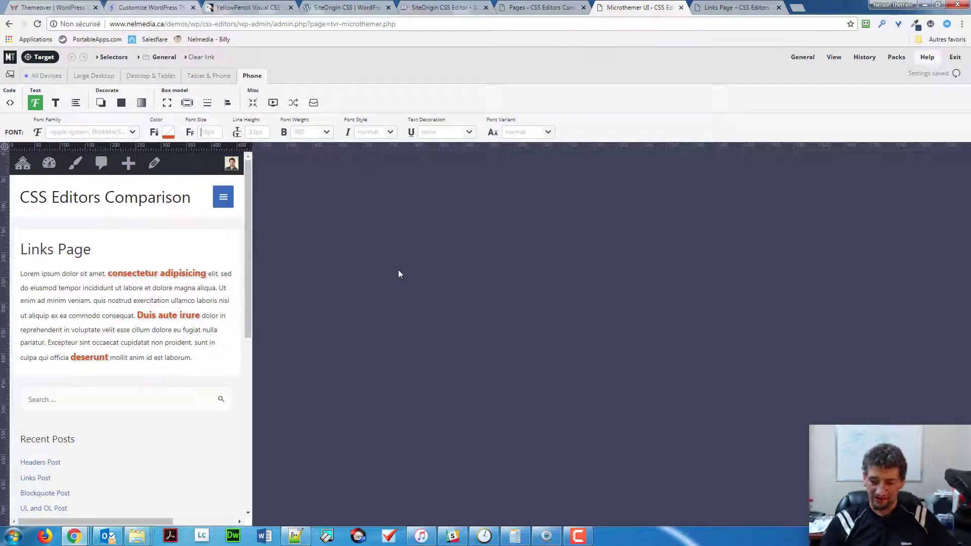
type("25")
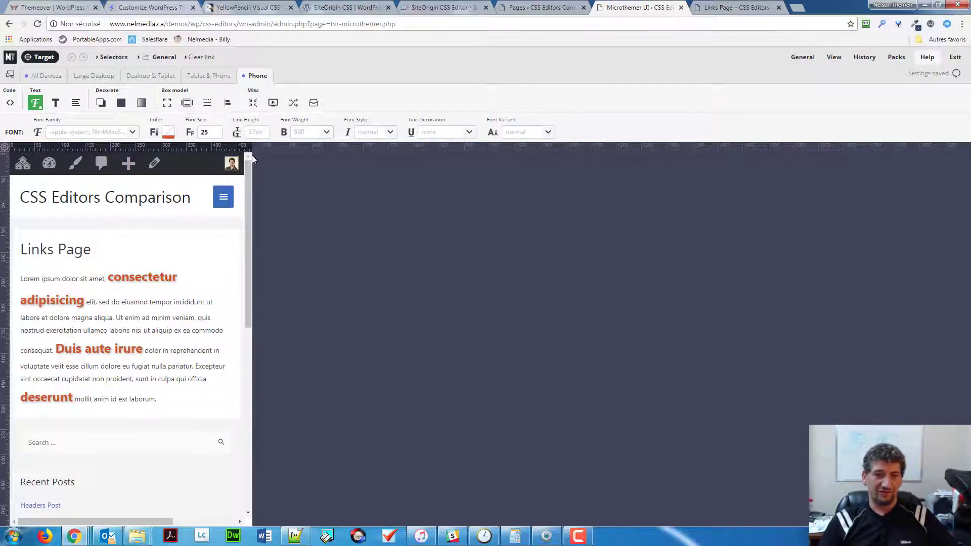
- Preview the Links Page at Apple iPhone 6, Apple iPhone 5 and landscape phone sizes, and return to the All Devices view
mouse_move(252, 147)
left_mouse_down()
mouse_move(262, 148)
mouse_move(226, 150)
mouse_move(260, 149)
left_mouse_up()
mouse_move(4, 152)
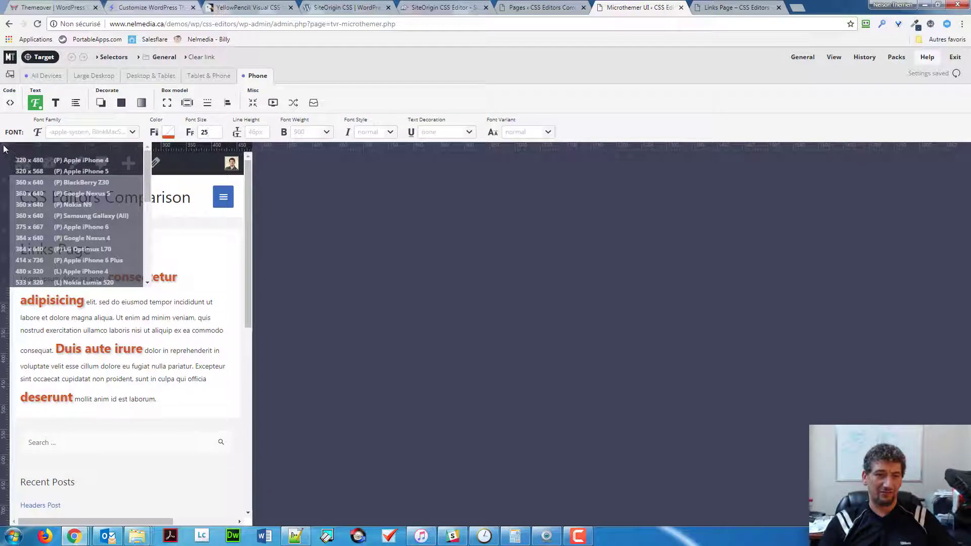
left_click(58, 226)
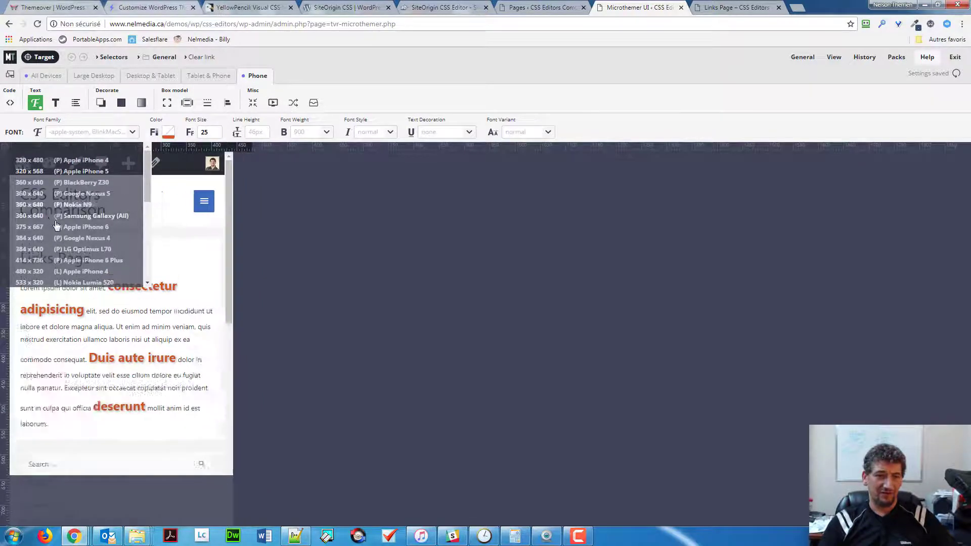
left_click(67, 173)
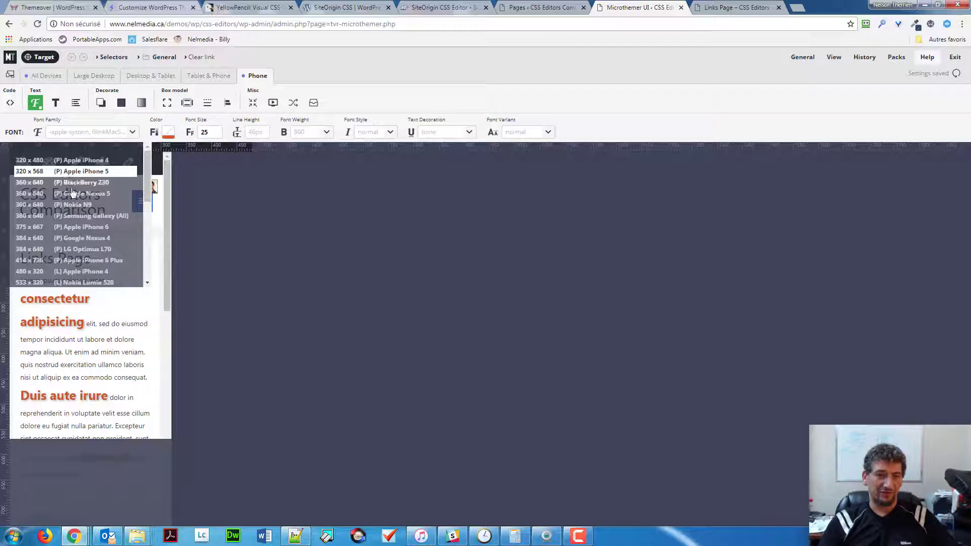
scroll(71, 202, "down", 1)
left_click(80, 226)
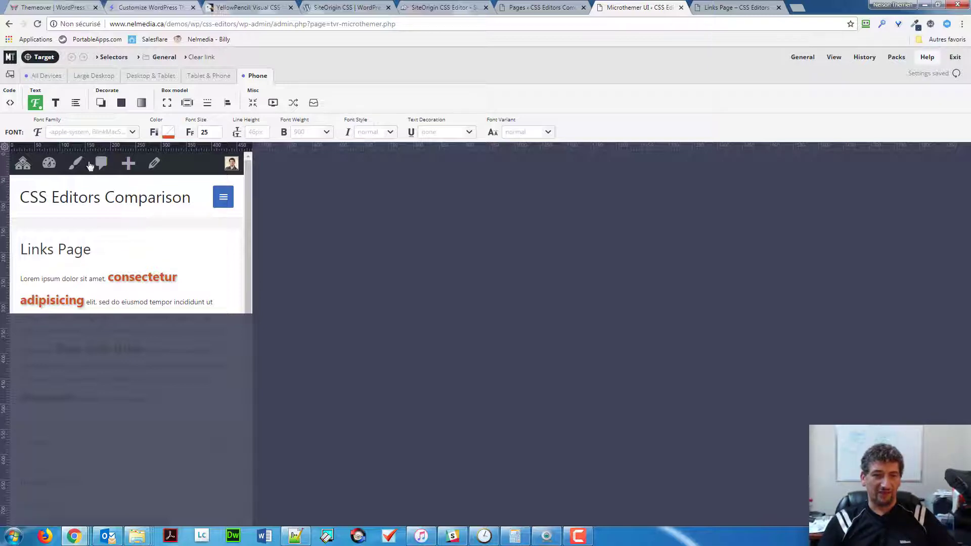
left_click(50, 77)
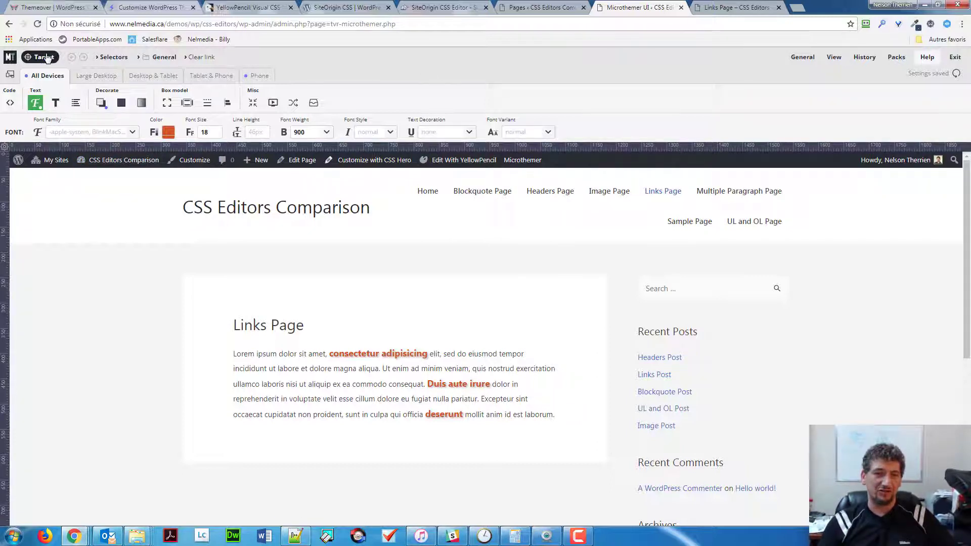
- Duplicate the Clear link selector in the General folder
left_click(154, 57)
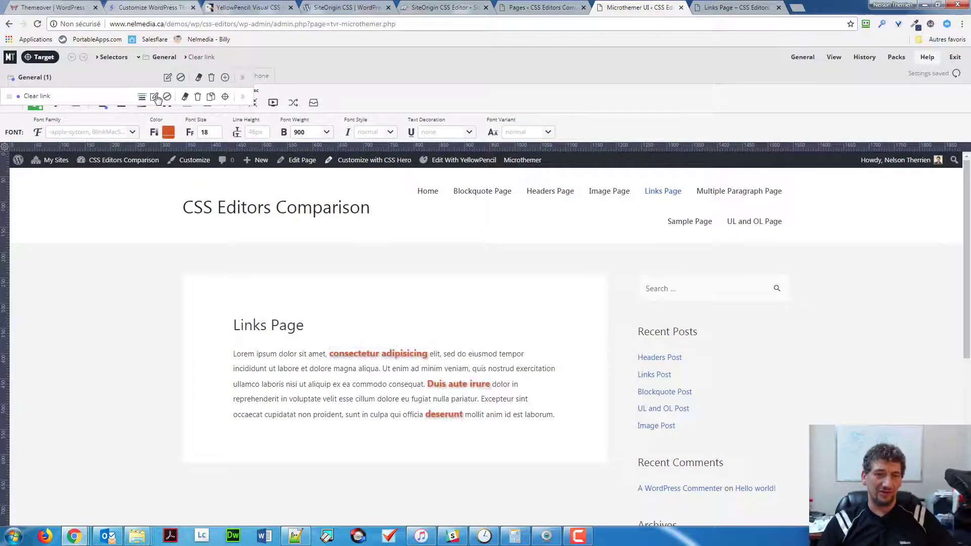
left_click(243, 79)
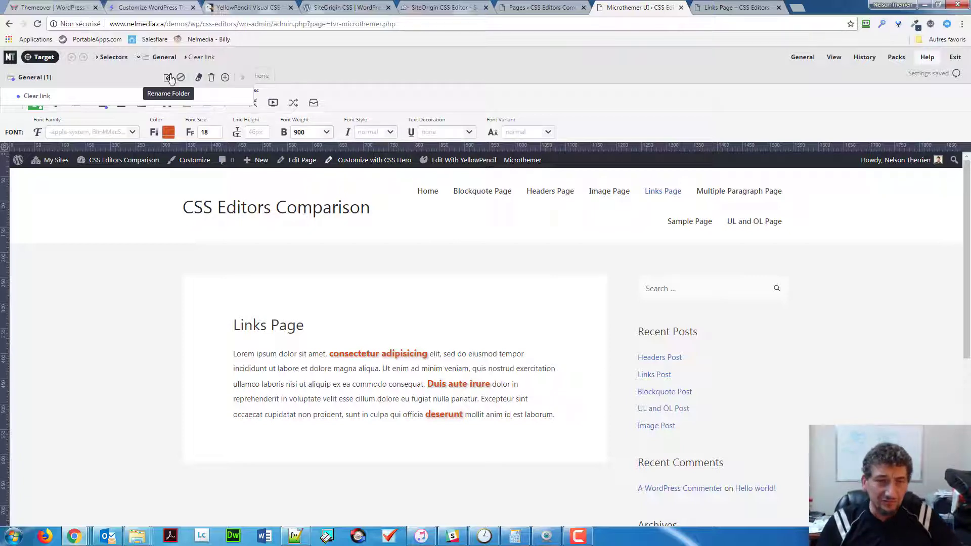
mouse_move(71, 101)
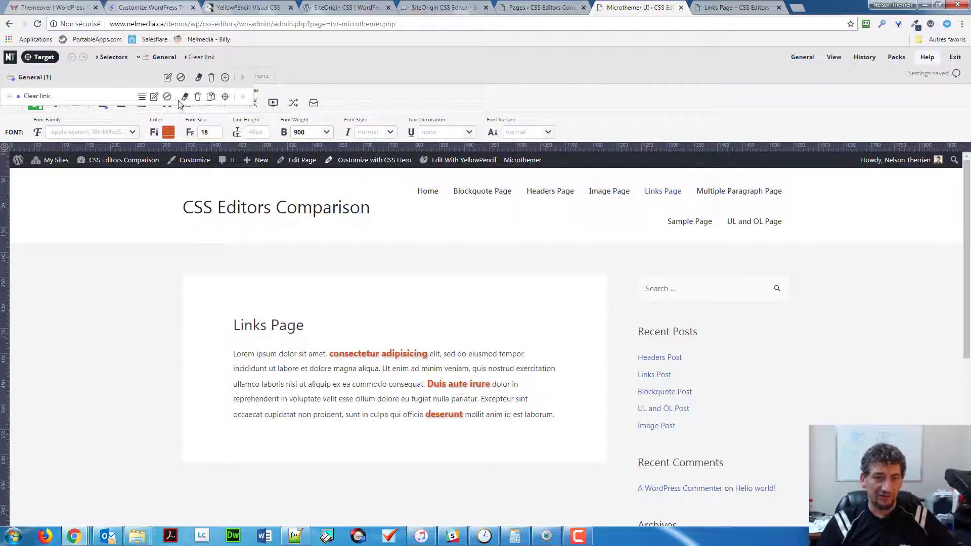
left_click(210, 97)
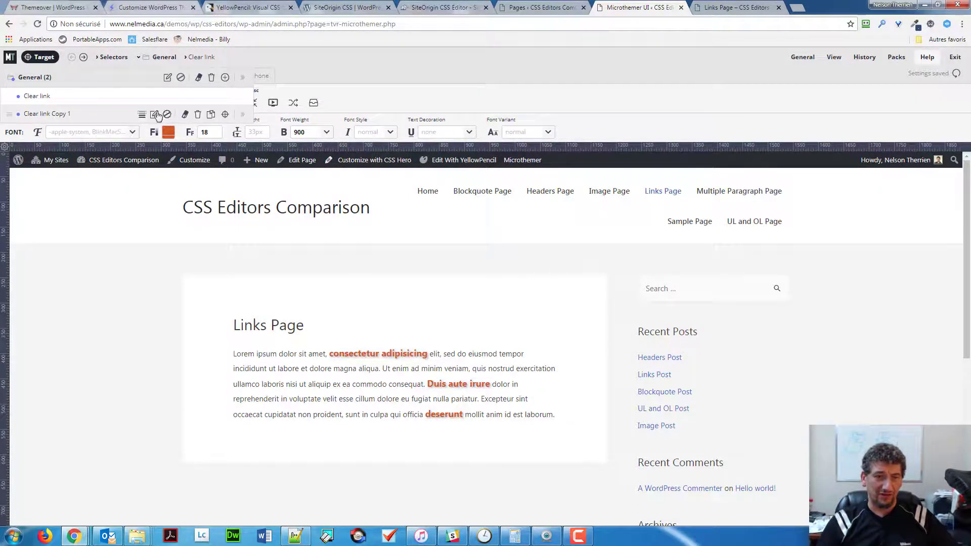
- Edit the copied selector's label to "Clear link hover" and its code to .clear a:hover
left_click(154, 115)
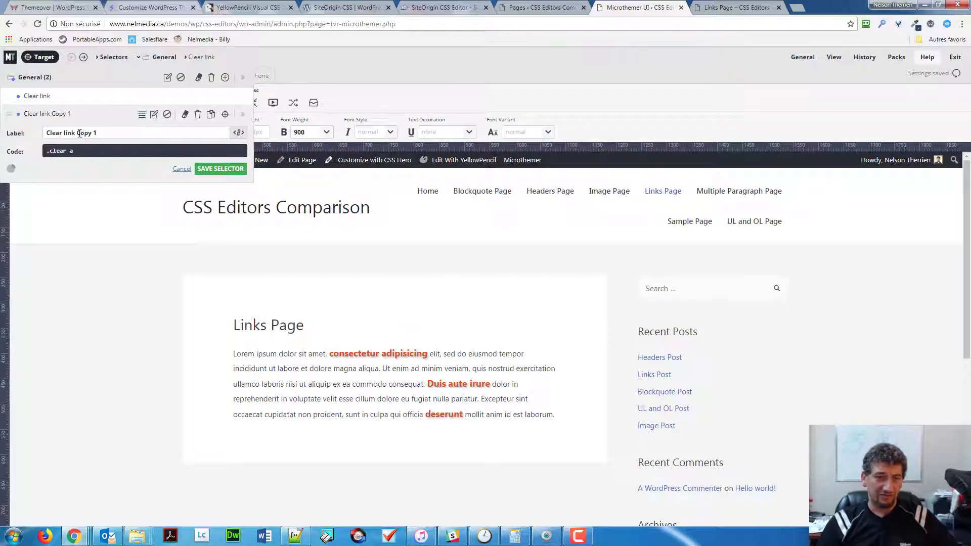
left_click_drag(77, 133, 149, 132)
type("hover")
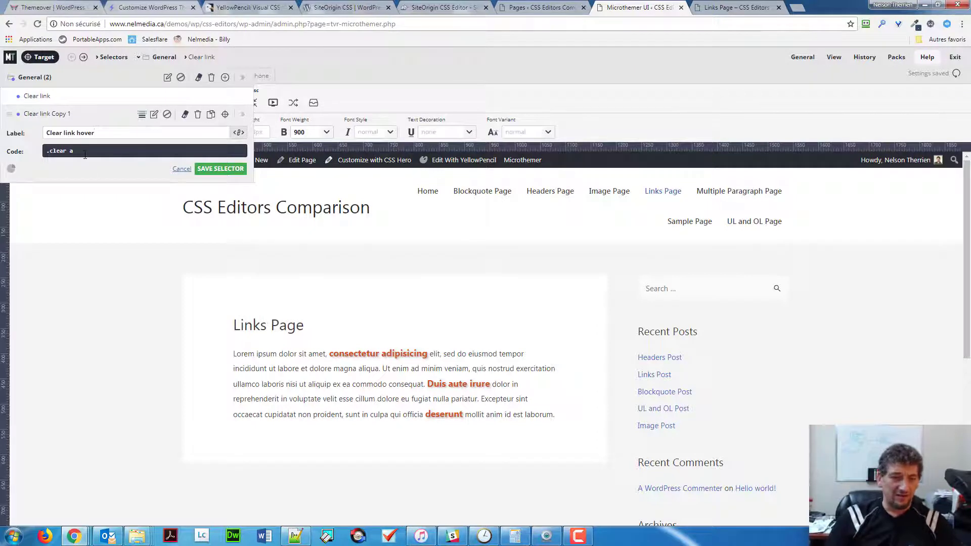
left_click(85, 155)
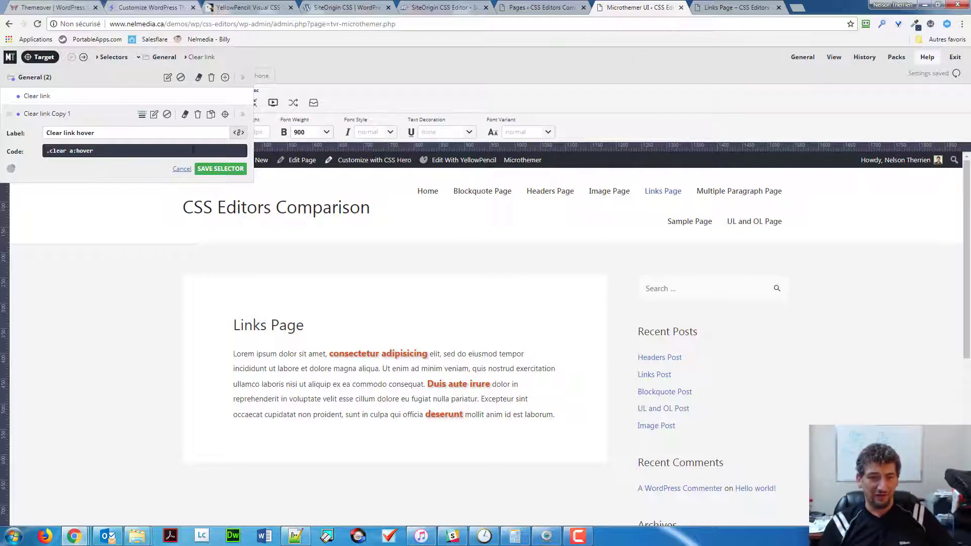
- Target the "consectetur adipisicing" link with the :hover pseudo-class and create a new .clear a:hover selector in the General folder
left_click(239, 133)
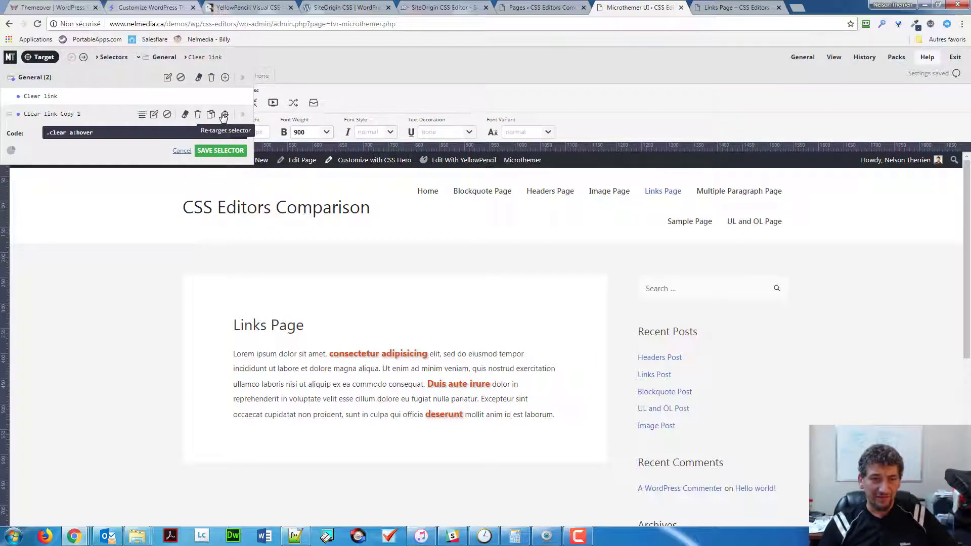
left_click(224, 115)
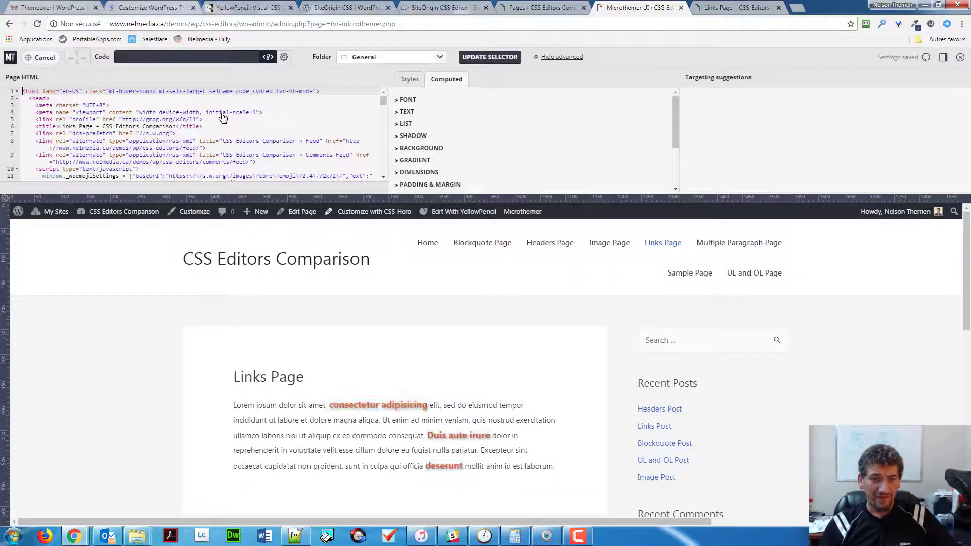
left_click(282, 58)
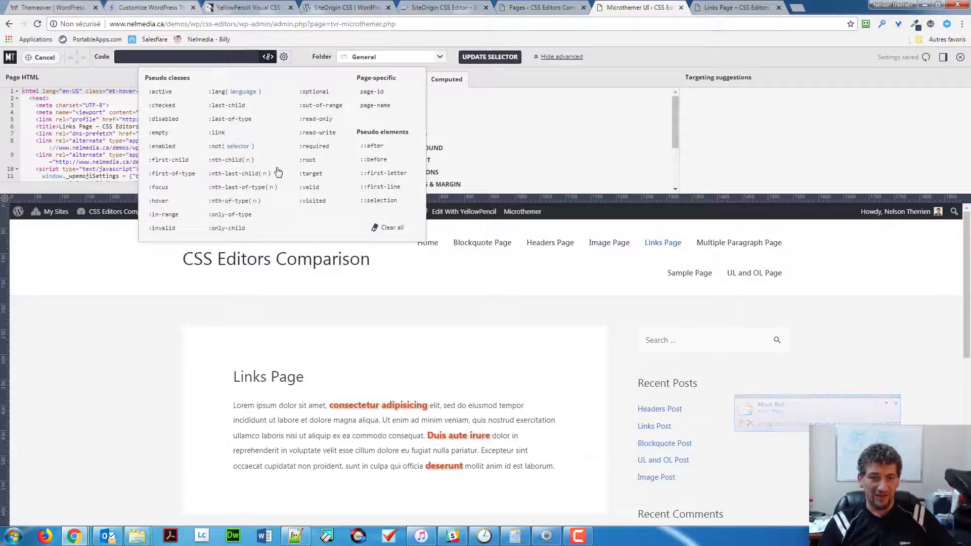
left_click(349, 410)
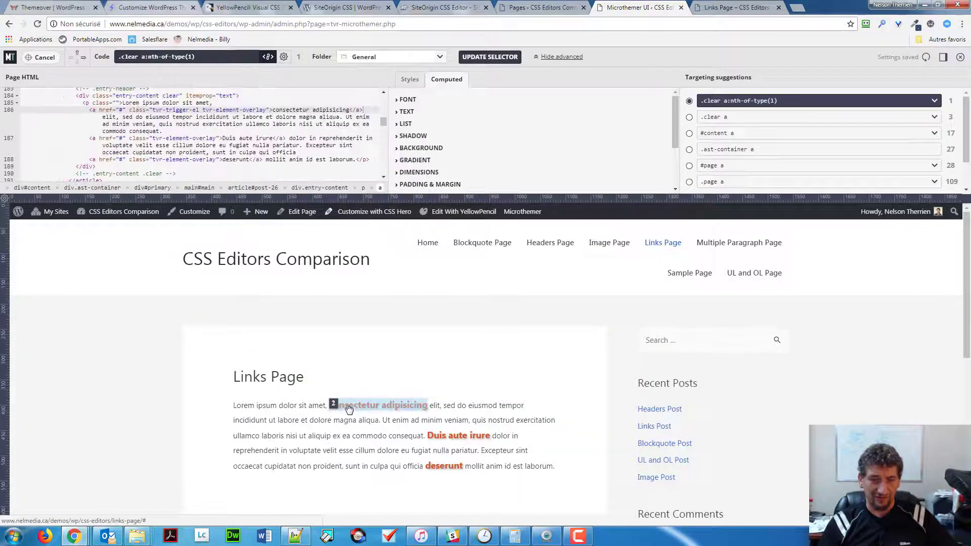
left_click(284, 57)
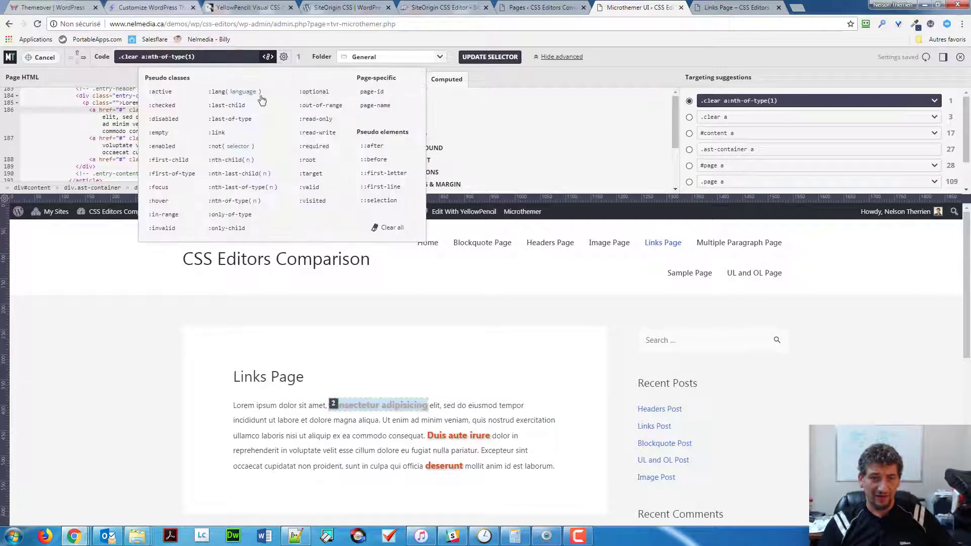
left_click(158, 202)
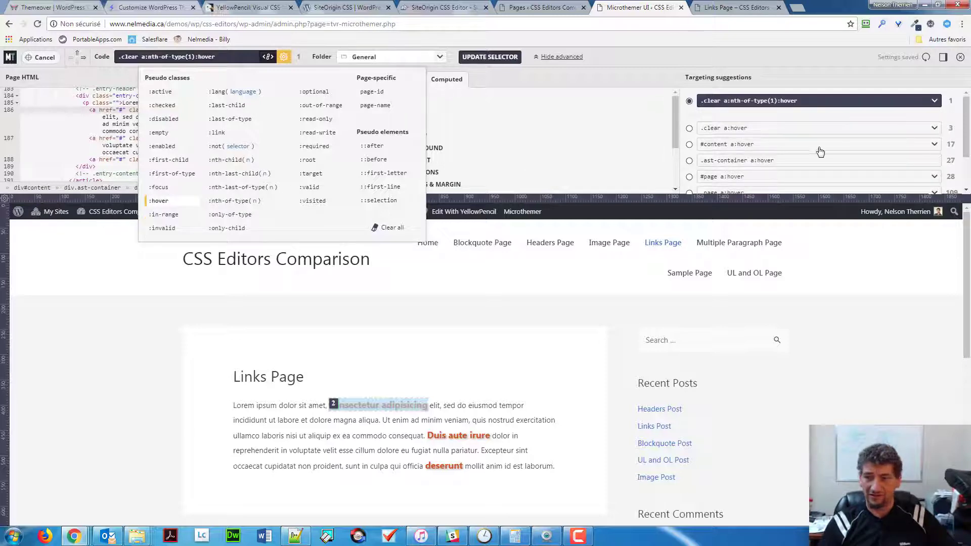
left_click(333, 404)
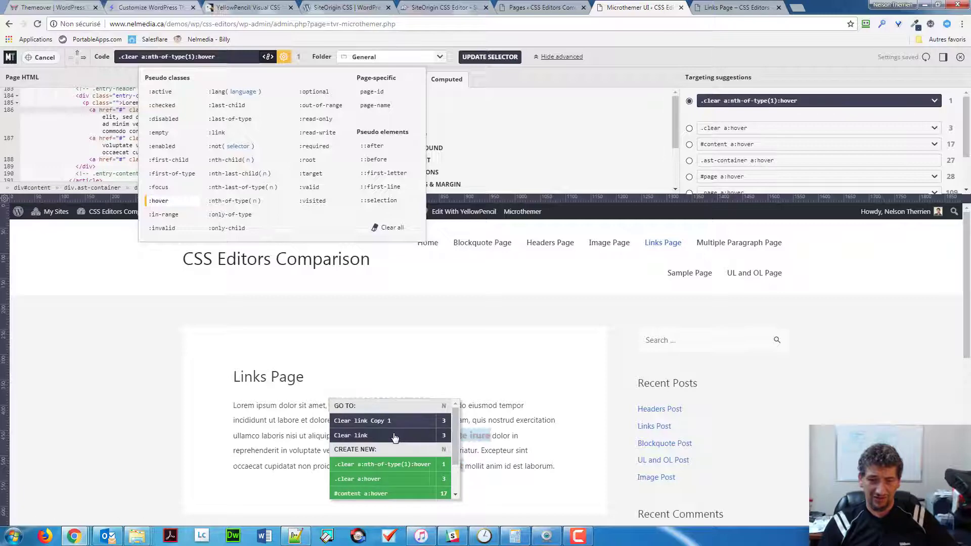
left_click(396, 480)
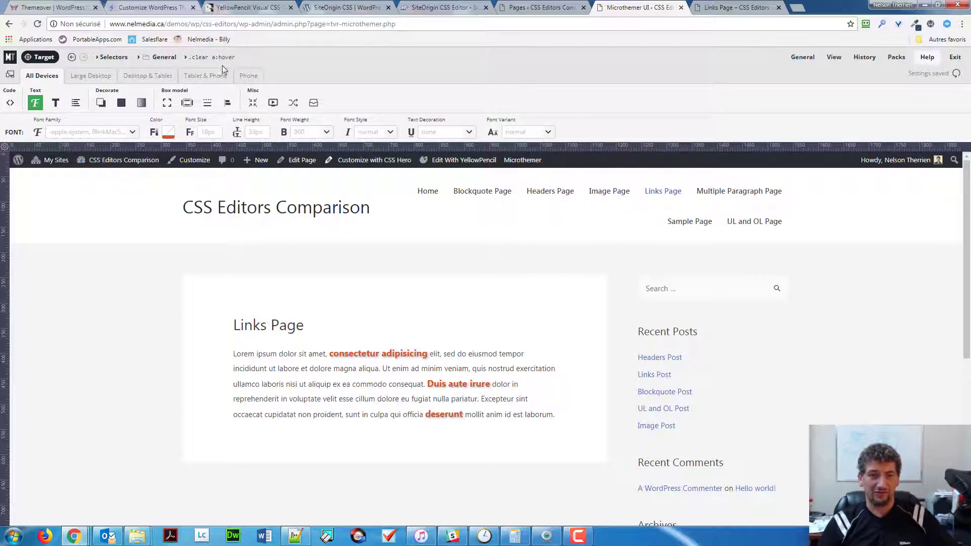
- Set the font color of the .clear a:hover selector to blue
left_click(169, 132)
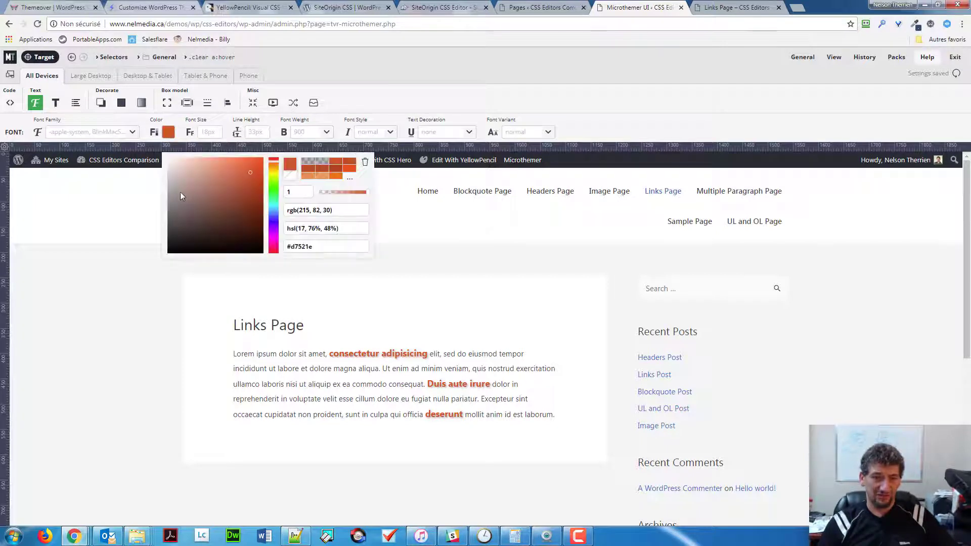
left_click(276, 221)
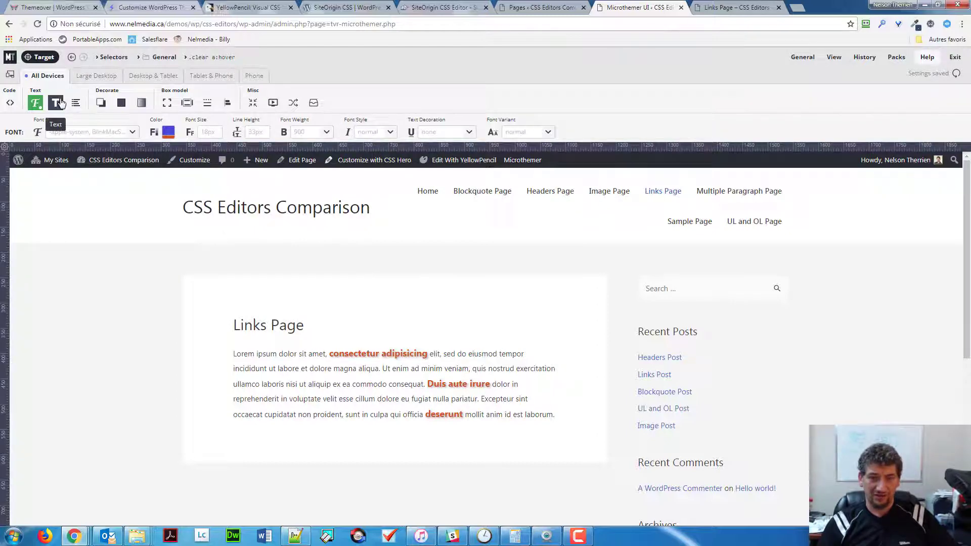
- Try an underline text decoration on the .clear a:hover selector and reset it to none
left_click(469, 136)
left_click(446, 162)
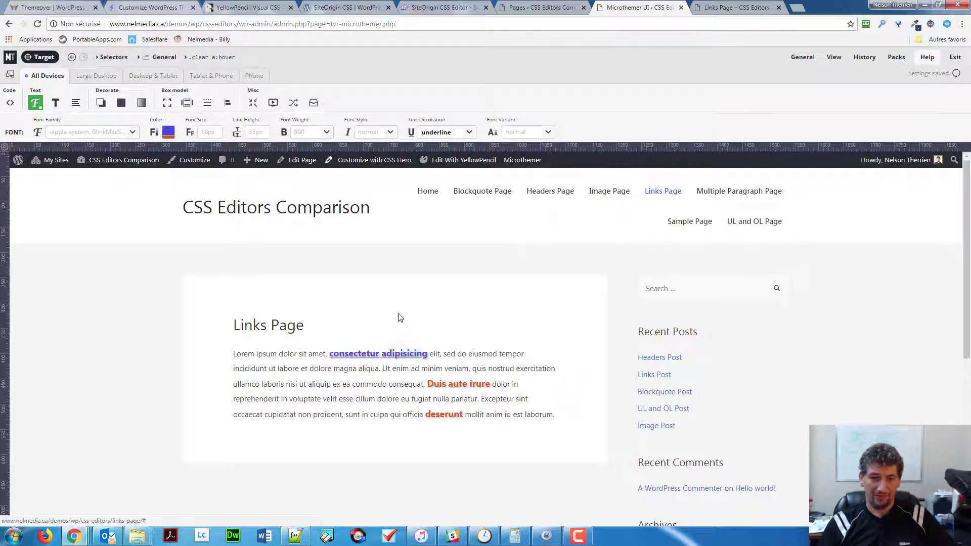
left_click(461, 133)
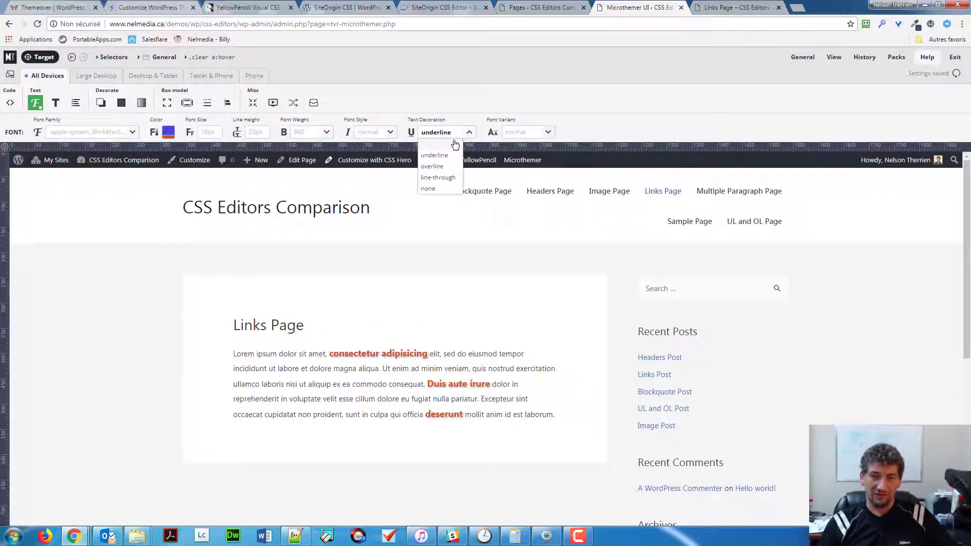
left_click(428, 188)
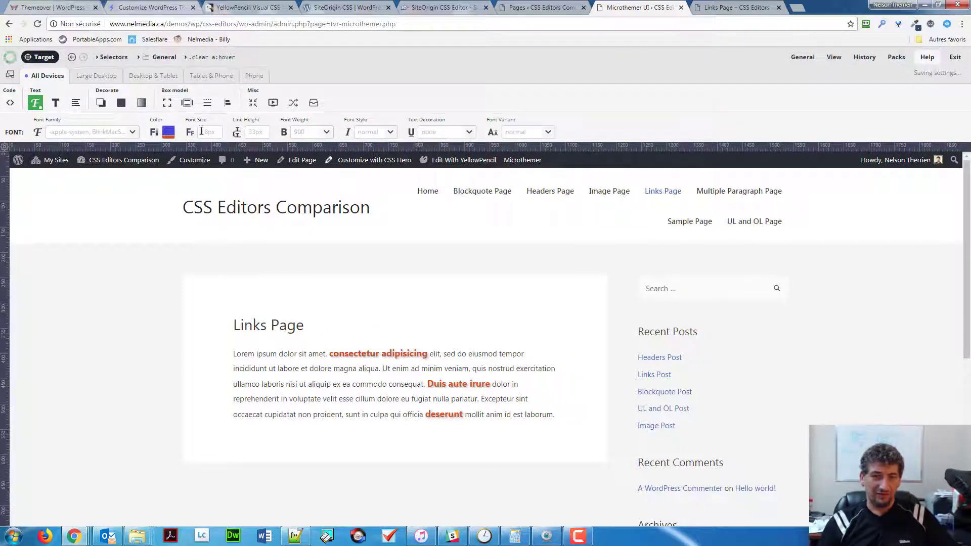
- Give the .clear a:hover selector a solid bottom border with width 1 in the same blue as its text
left_click(208, 104)
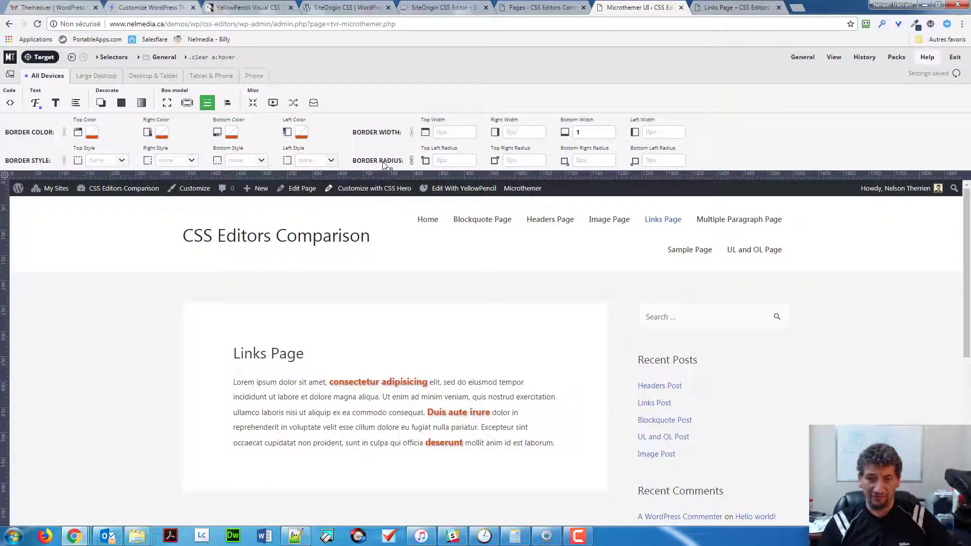
left_click(260, 160)
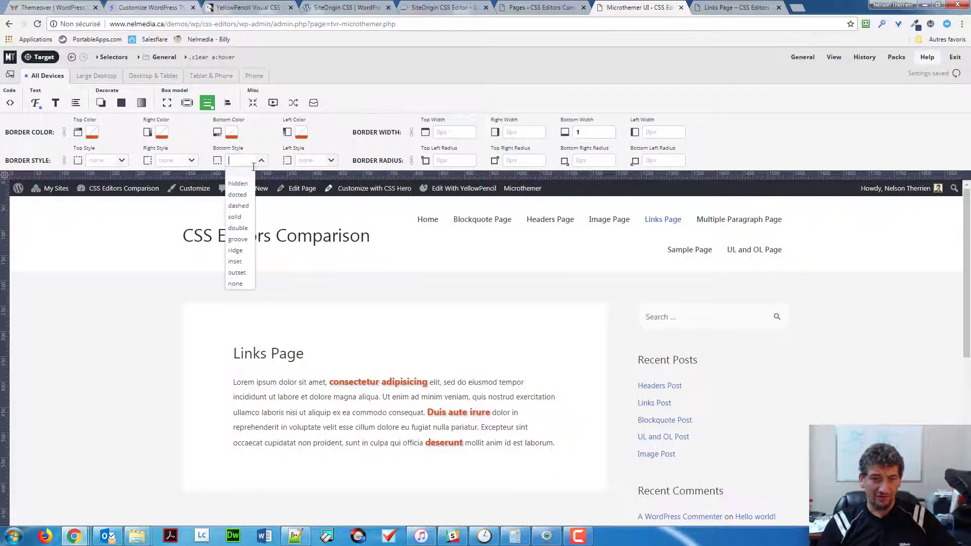
left_click(247, 216)
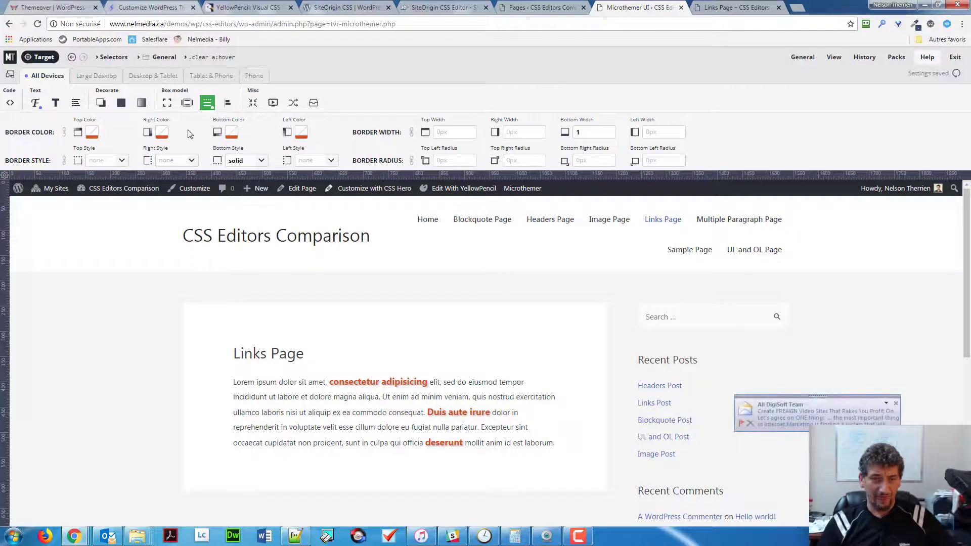
left_click(232, 133)
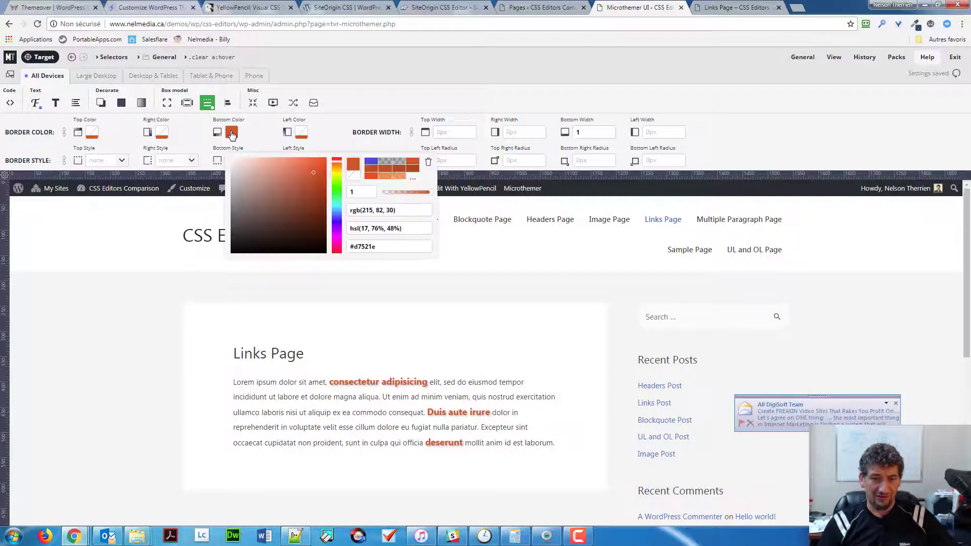
left_click(370, 165)
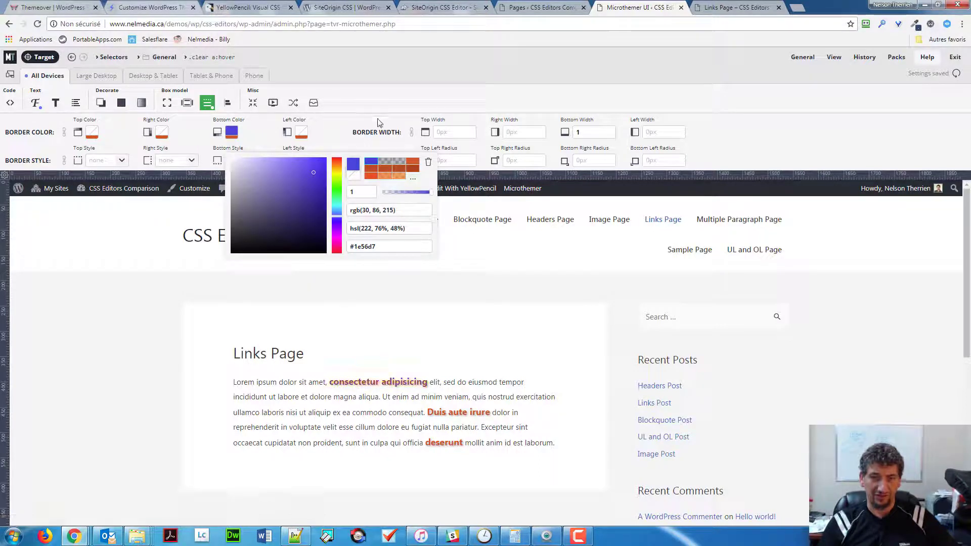
left_click(352, 99)
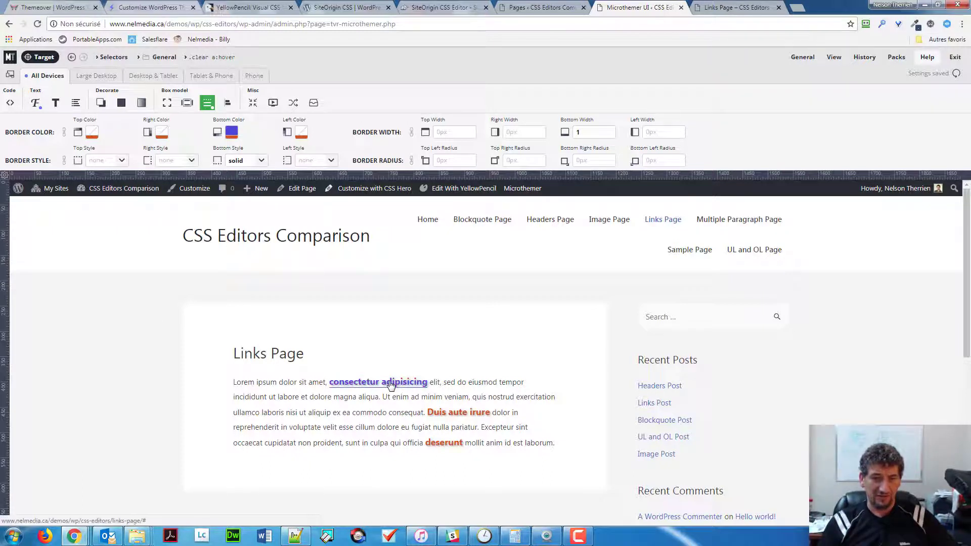
- Set the bottom padding of the .clear a:hover selector to 1, after trying 5
left_click(188, 103)
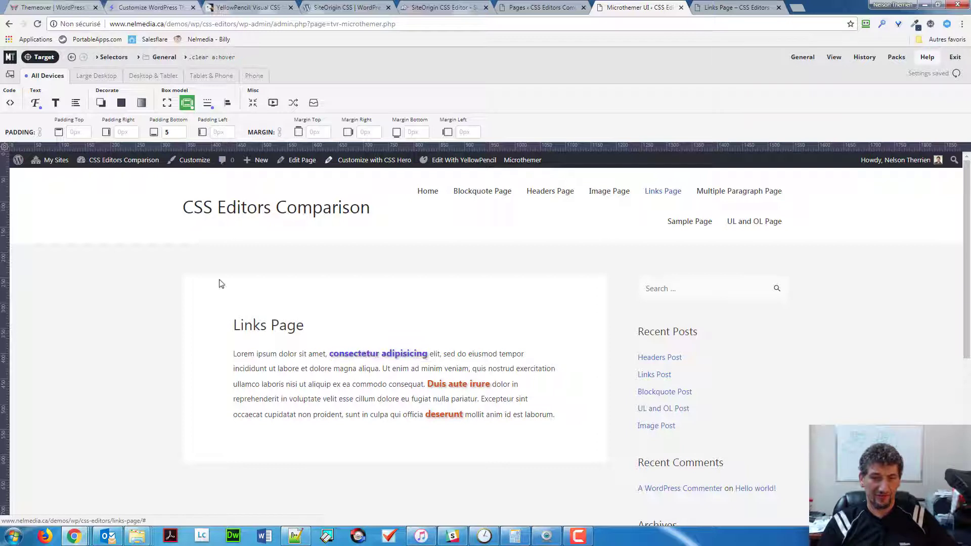
key("BackSpace")
type("1")
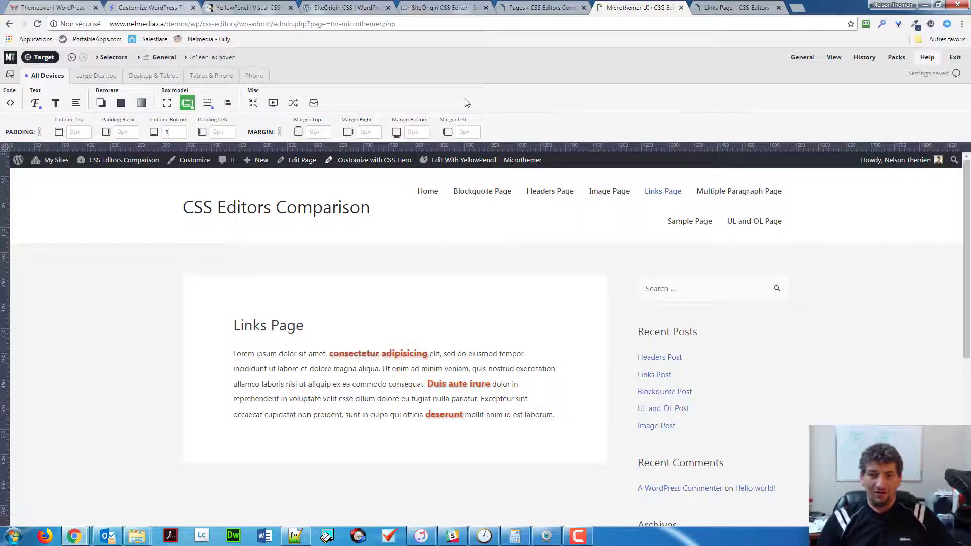
- Disable the whole General folder of selectors so its link styles no longer apply to the Links Page
left_click(170, 57)
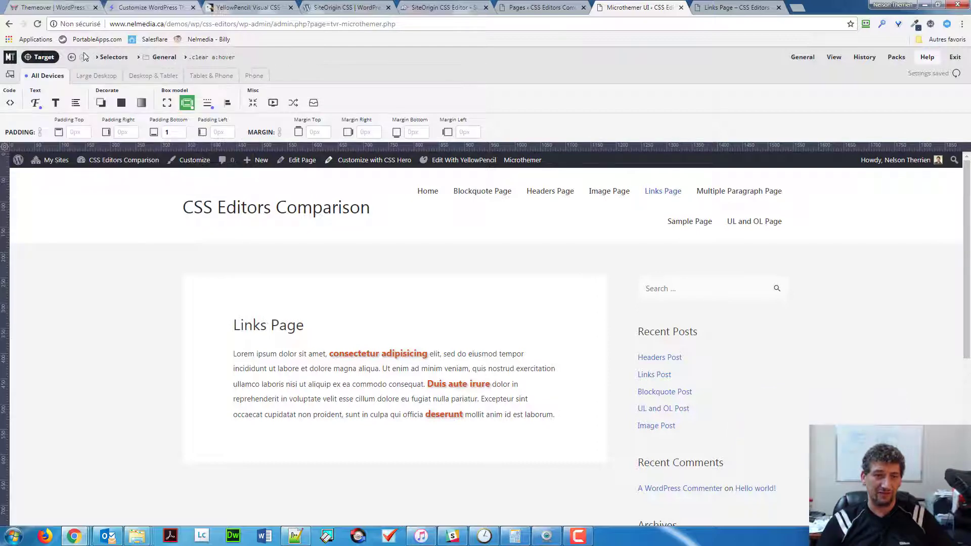
mouse_move(117, 57)
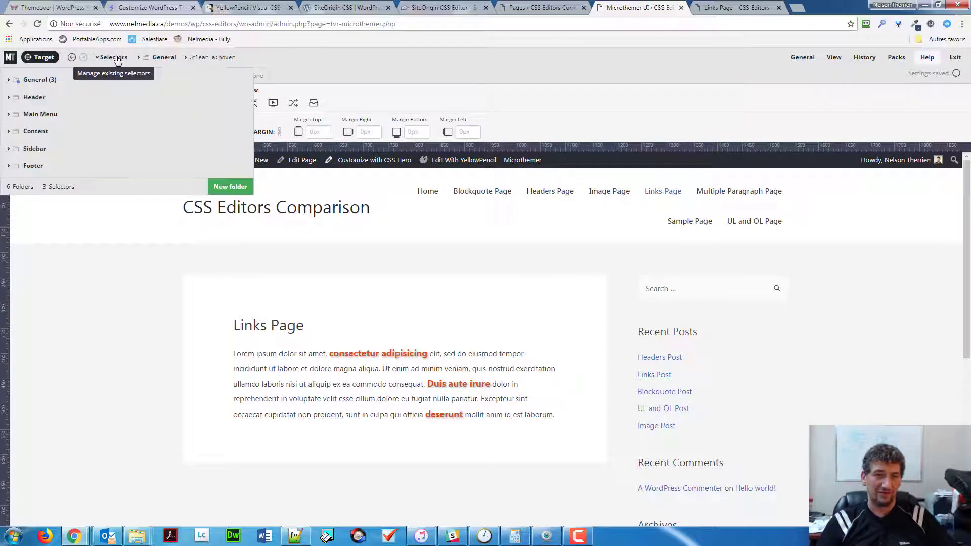
left_click(163, 57)
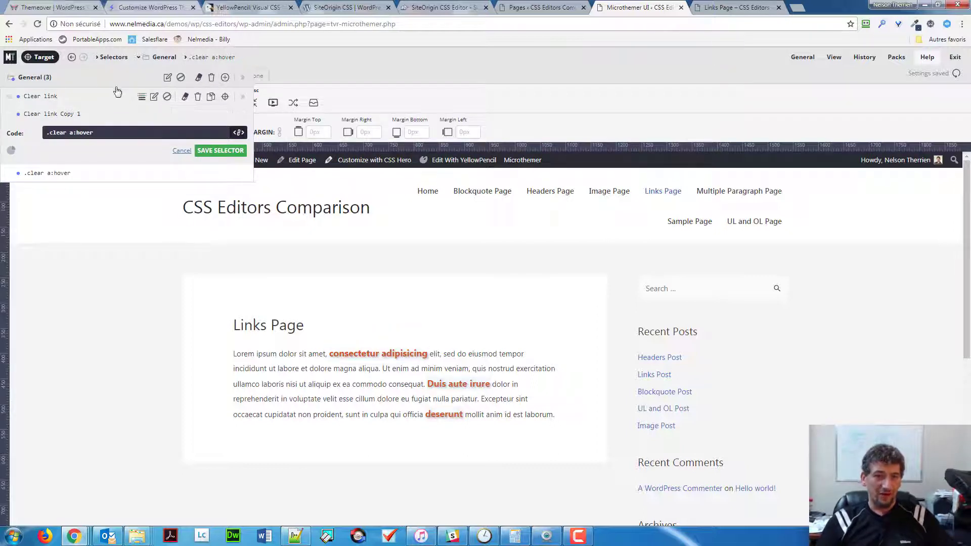
left_click(180, 78)
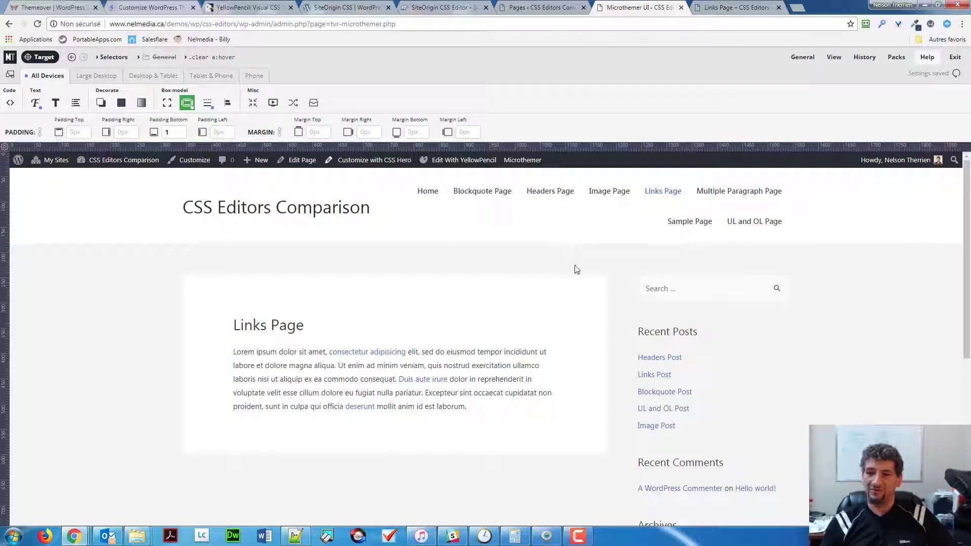
- Exit Microthemer to the site frontend and open the Links Page in CSS Hero
mouse_move(955, 60)
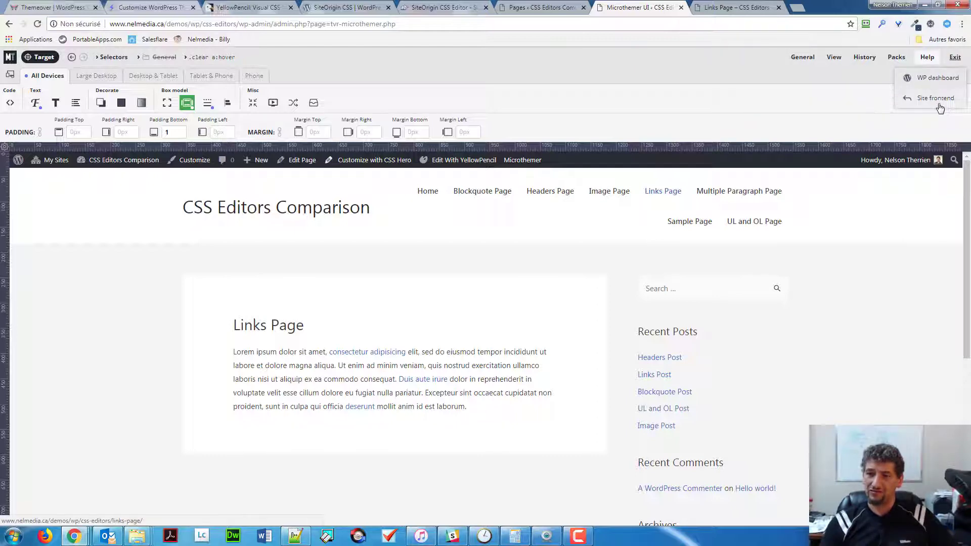
left_click(937, 99)
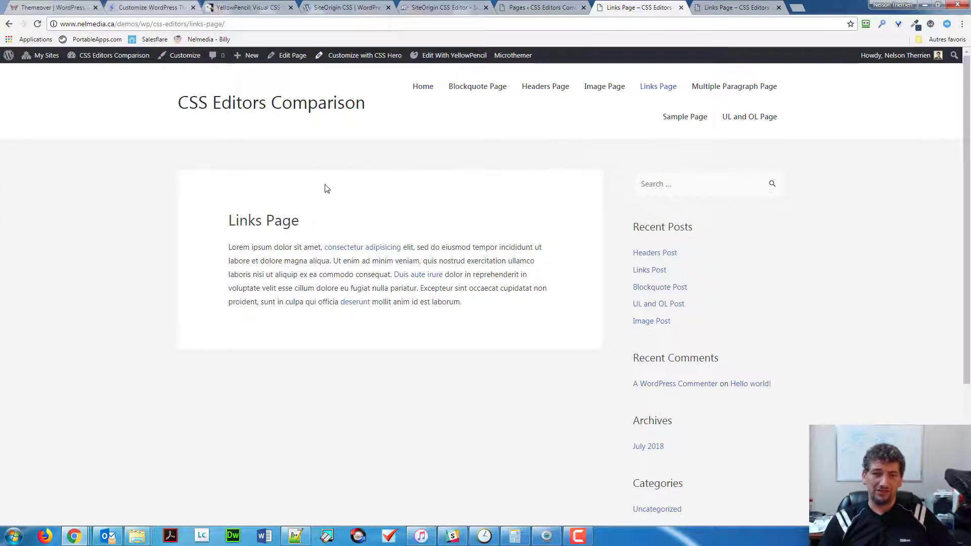
left_click(362, 58)
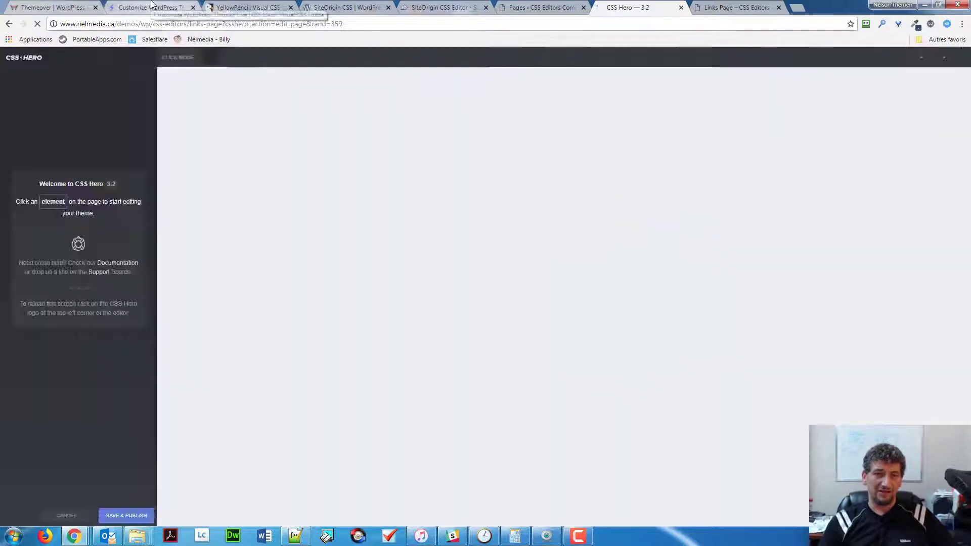
- Open the CSS Hero website's pricing page and examine the Starter, Personal and Pro plans, especially the Pro price and site allowance
left_click(151, 6)
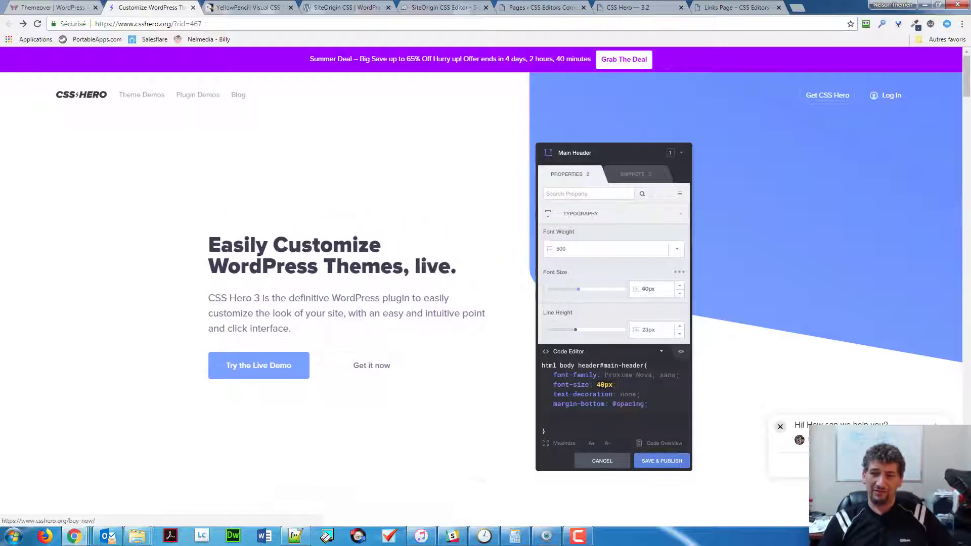
left_click(617, 60)
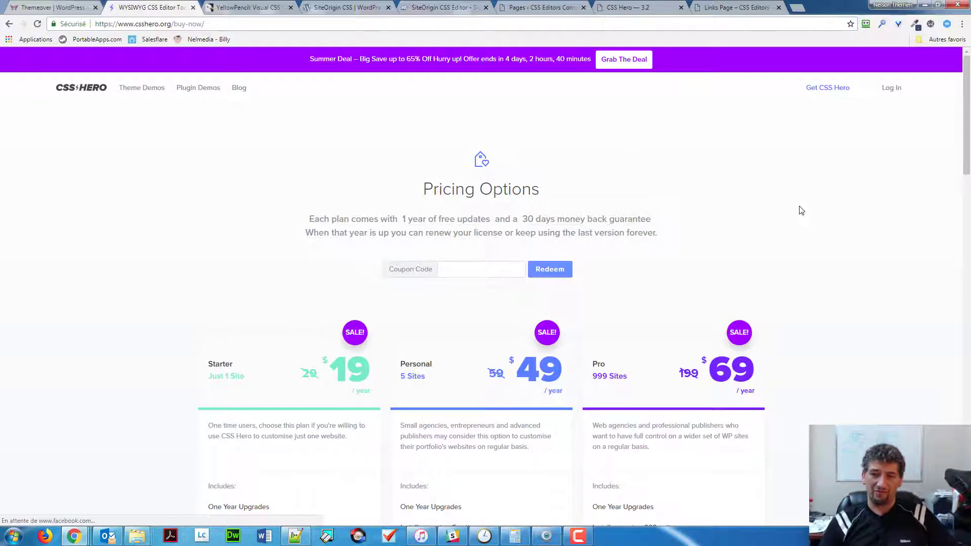
double_click(731, 375)
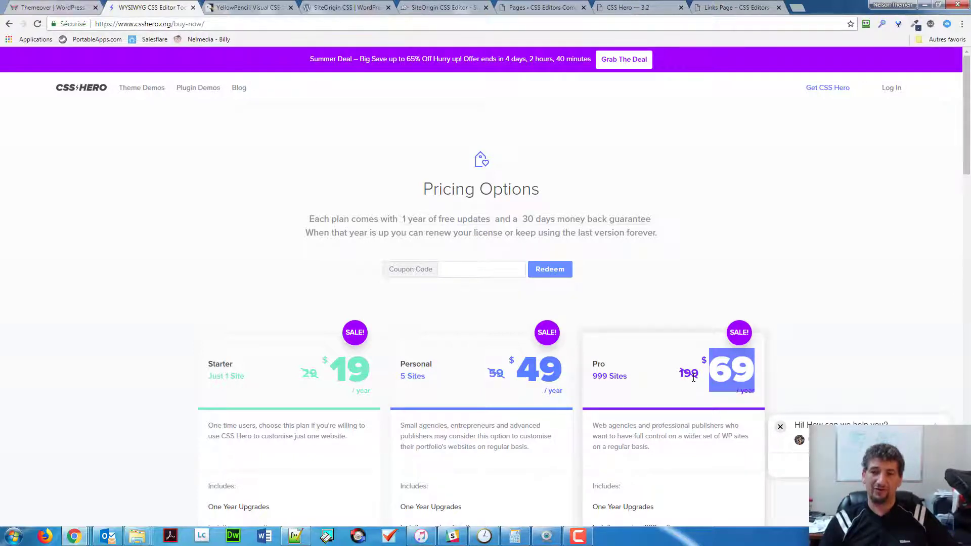
left_click(721, 367)
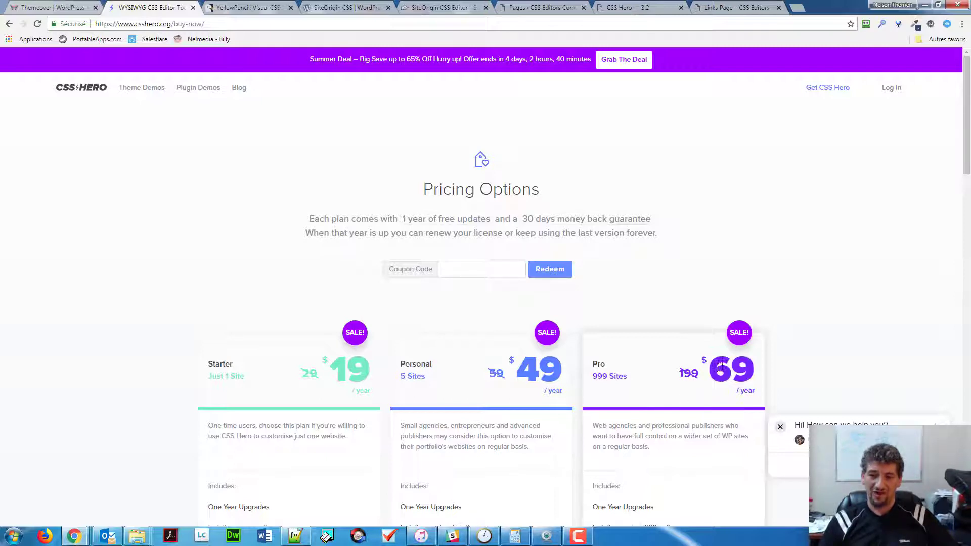
double_click(734, 366)
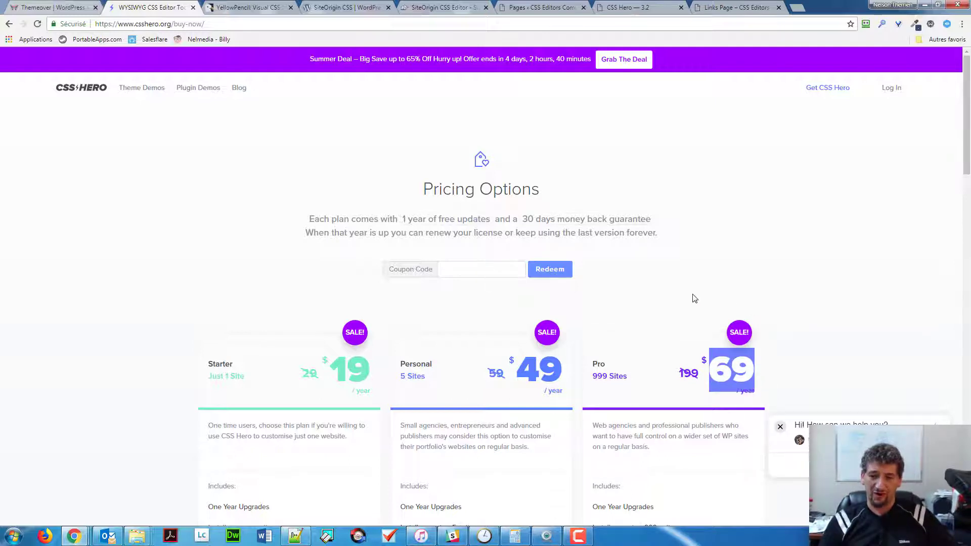
scroll(678, 323, "down", 2)
left_click(598, 262)
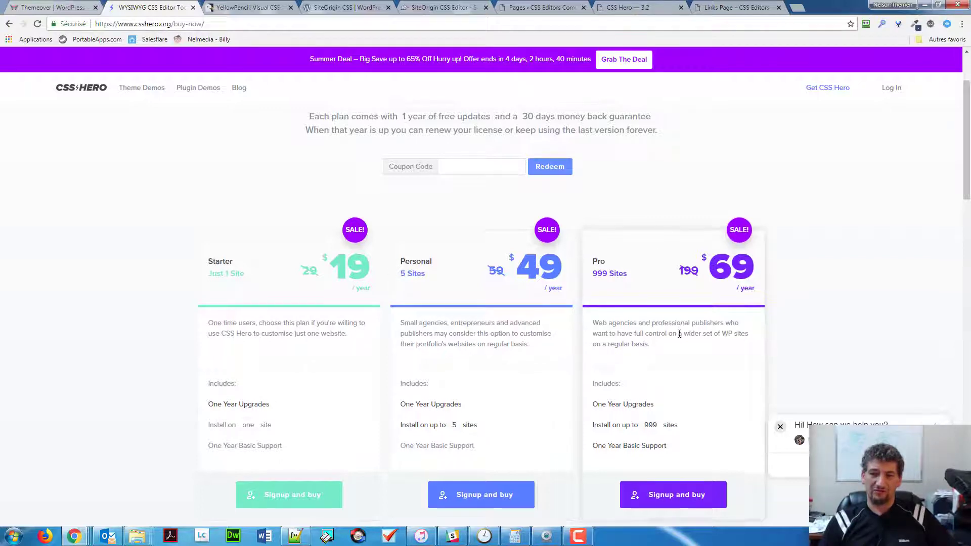
scroll(722, 278, "down", 4)
scroll(713, 182, "up", 4)
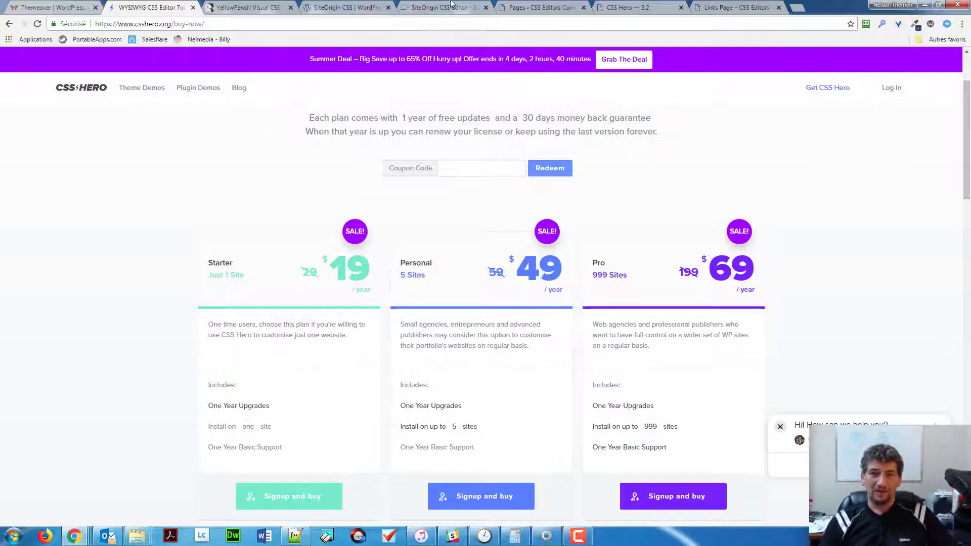
left_click(565, 7)
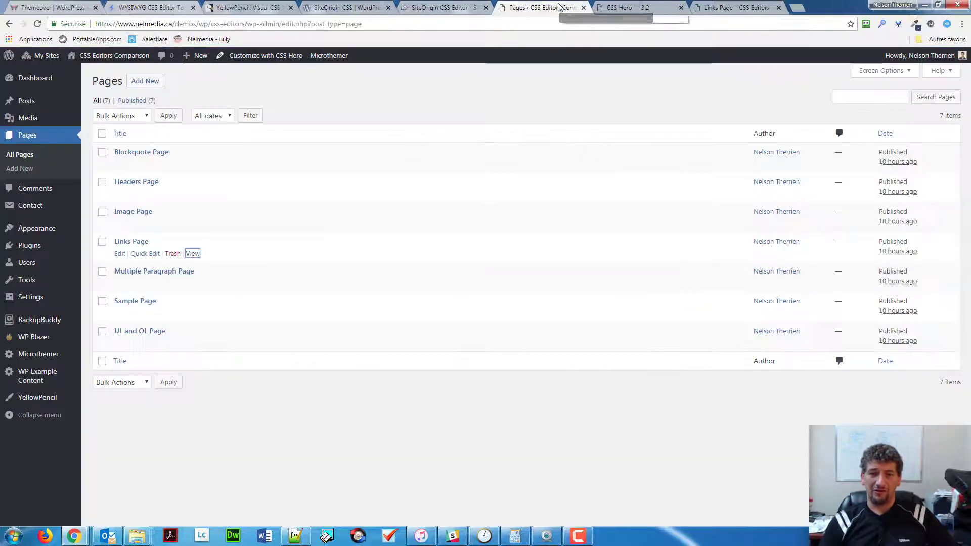
left_click(627, 7)
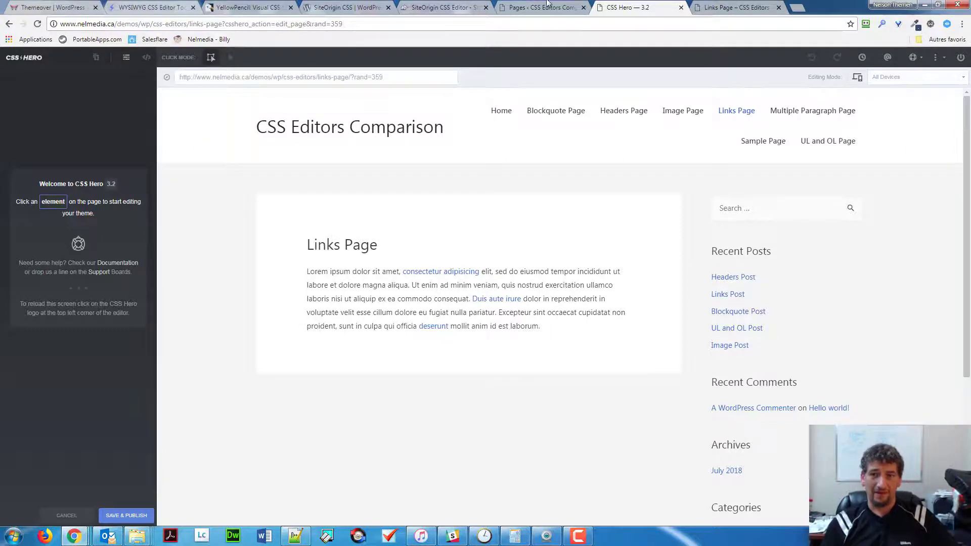
left_click(540, 9)
left_click(422, 10)
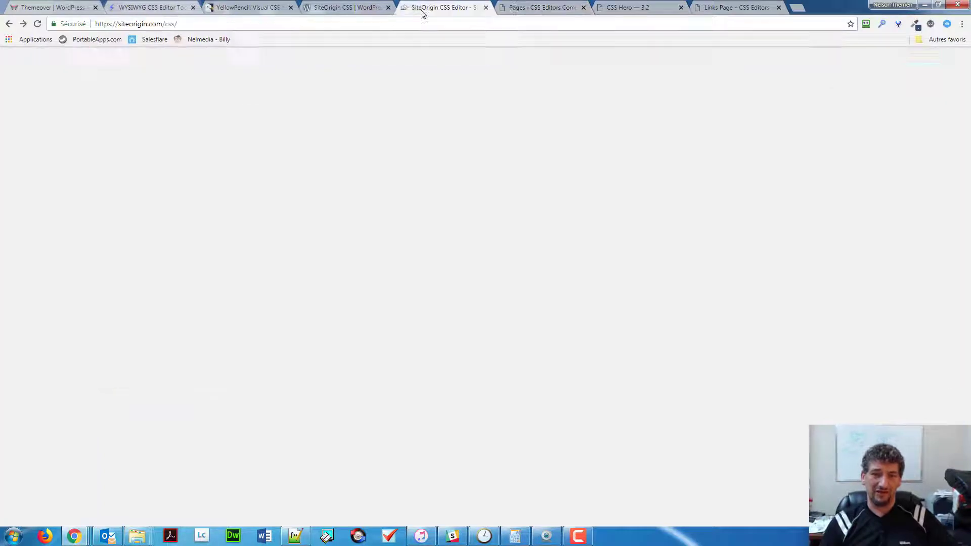
- Open the Theme Demos page on the CSS Hero website and examine the compatible themes and the Rocket Mode note for unlisted themes
left_click(151, 8)
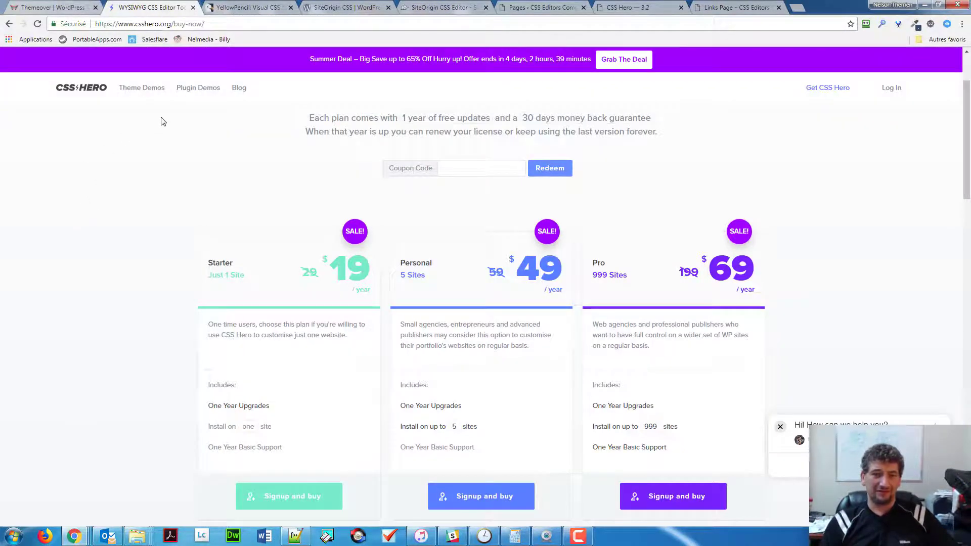
left_click(150, 88)
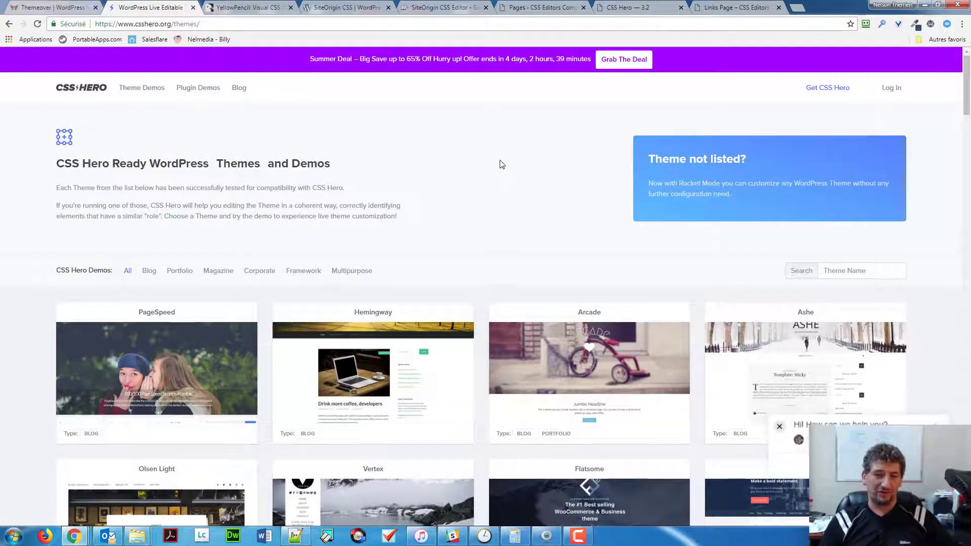
scroll(502, 164, "down", 2)
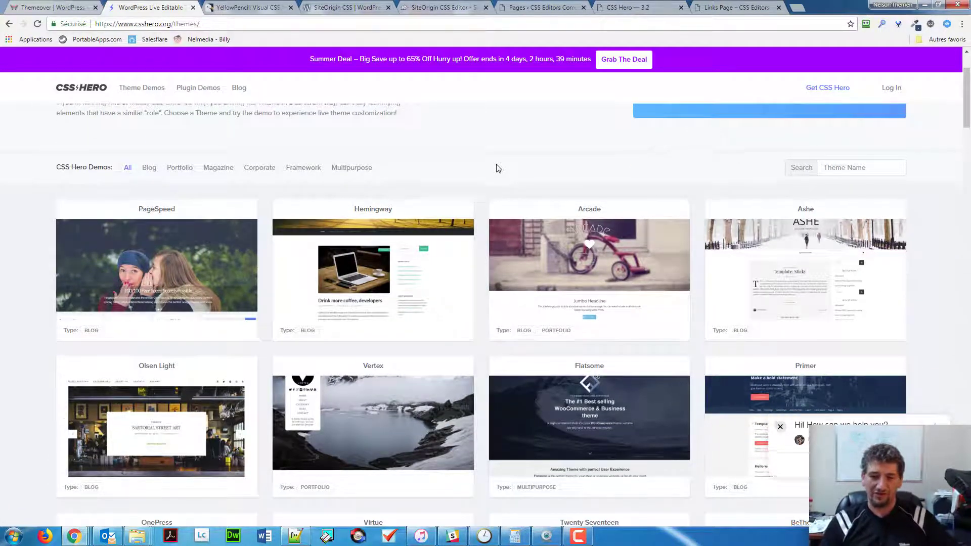
scroll(496, 168, "down", 7)
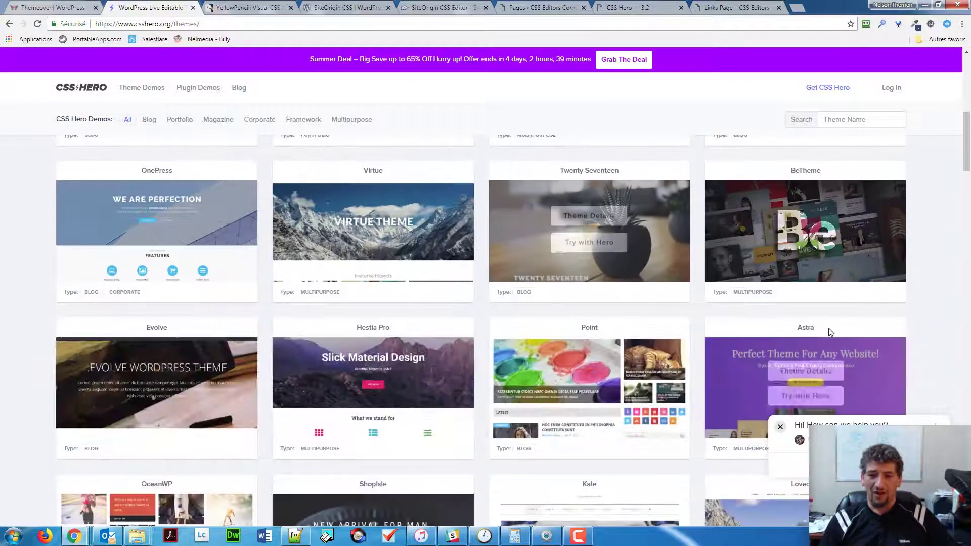
scroll(931, 298, "up", 7)
scroll(935, 292, "up", 3)
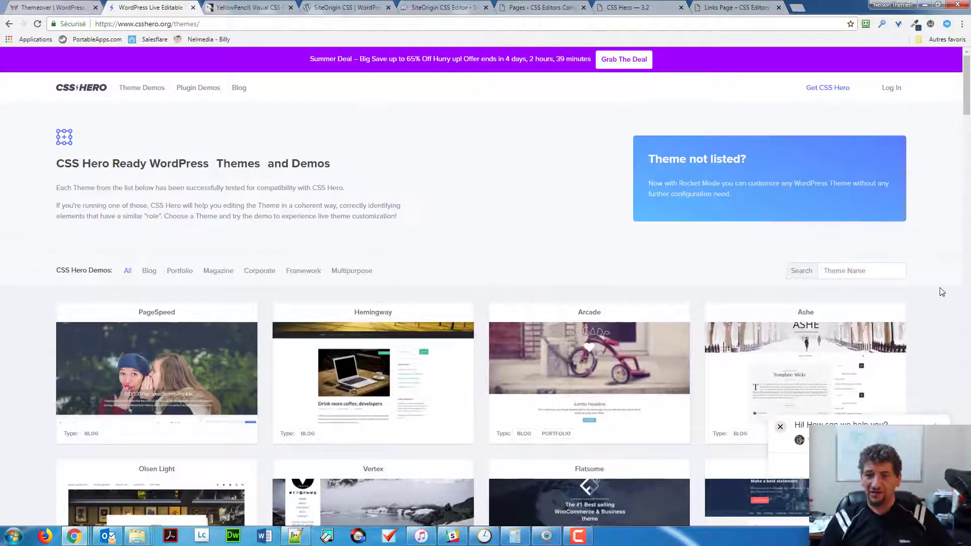
left_click_drag(677, 186, 722, 183)
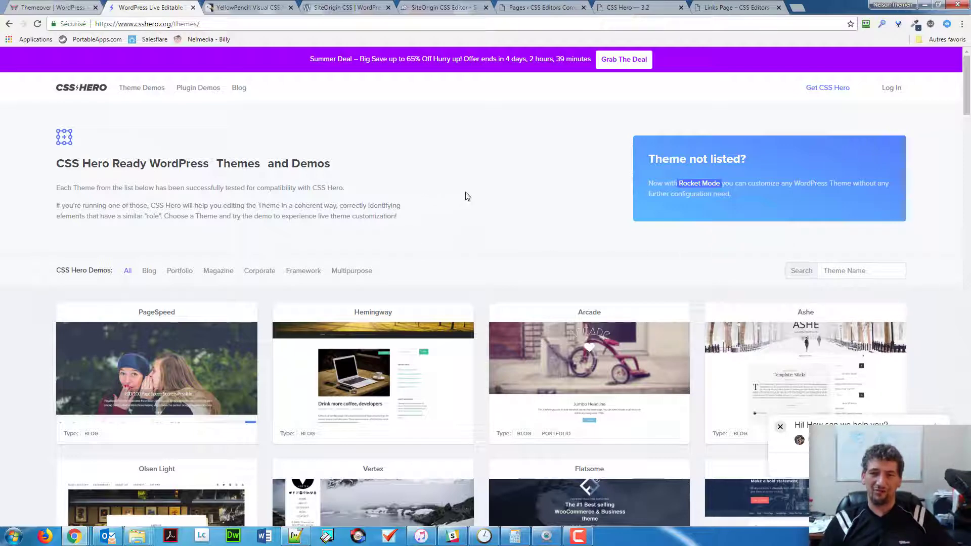
left_click(516, 174)
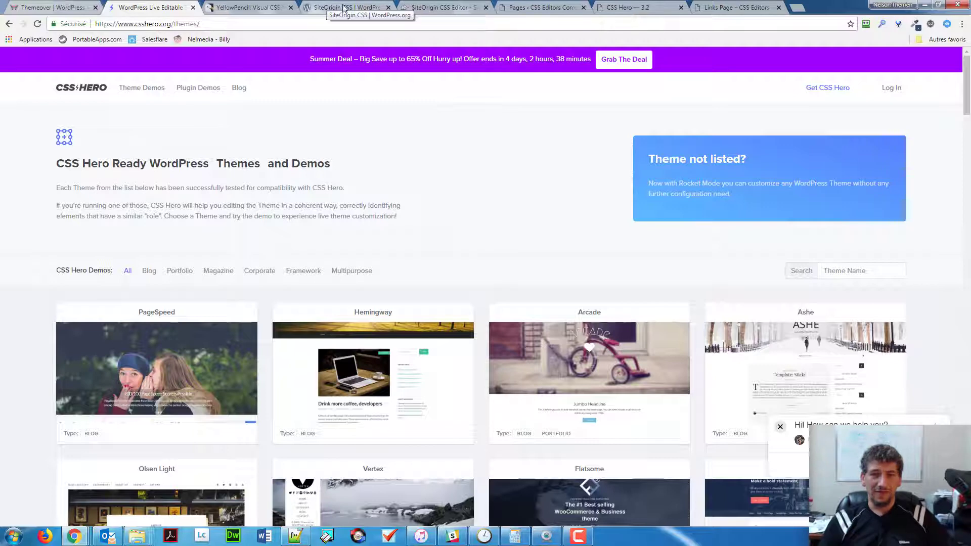
- Return to the Links Page in the CSS Hero editor and select its content links with the .entry-content :last-child a selector
left_click(617, 7)
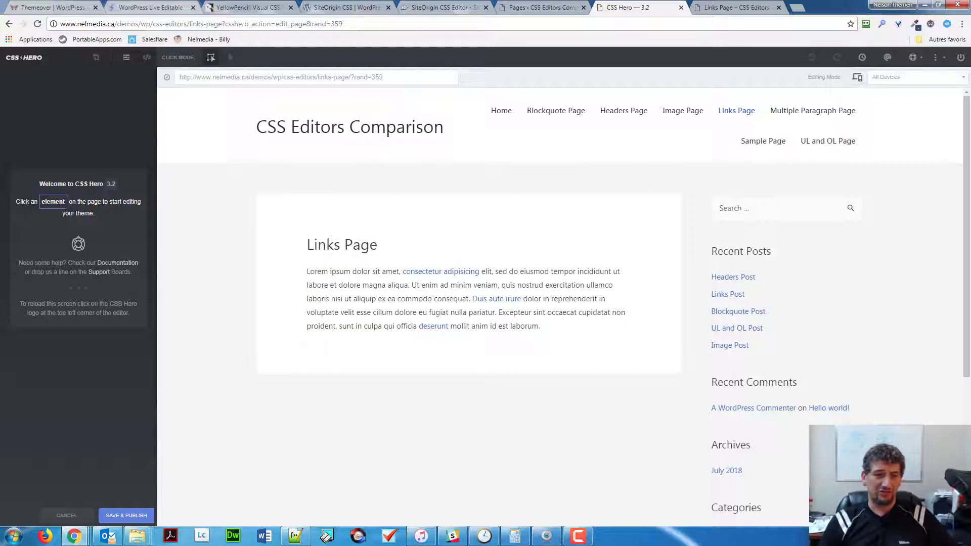
left_click(421, 272)
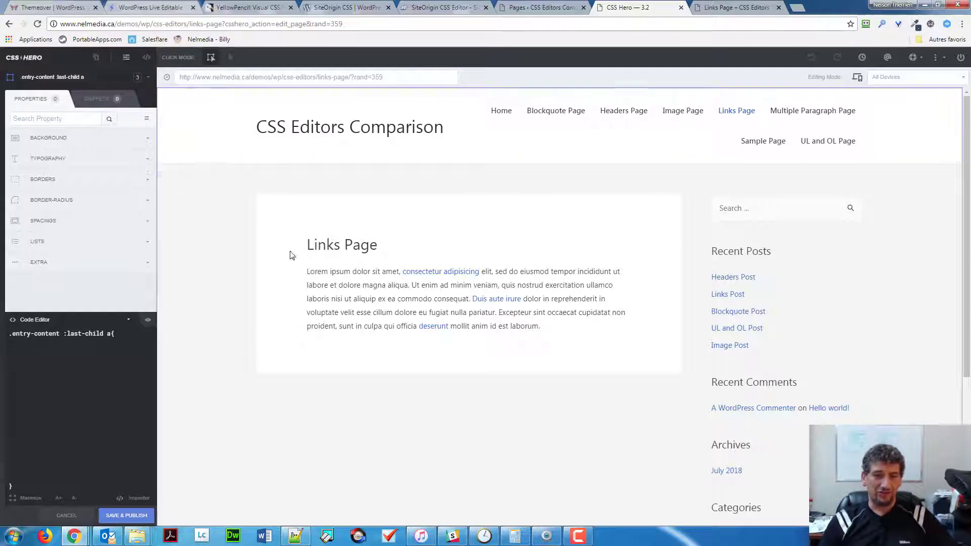
left_click(417, 276)
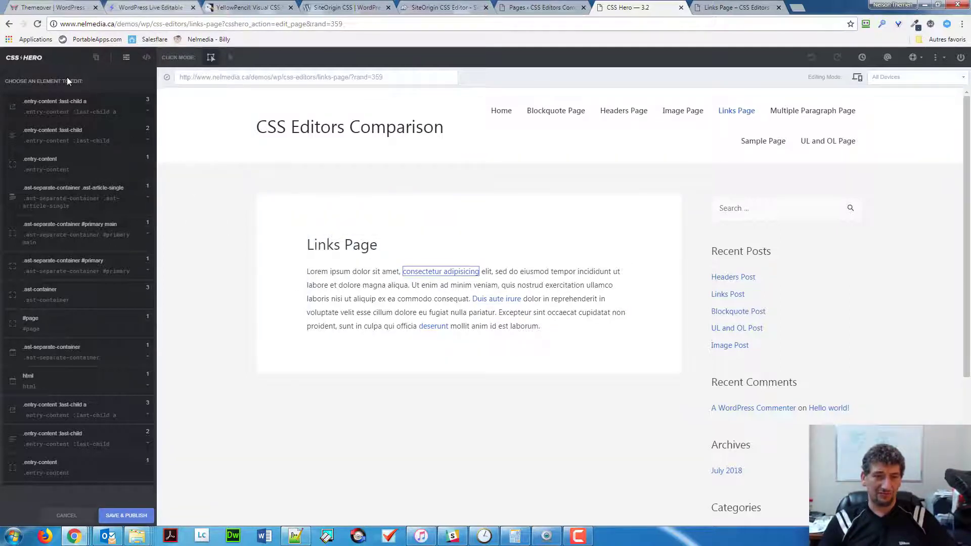
left_click(94, 109)
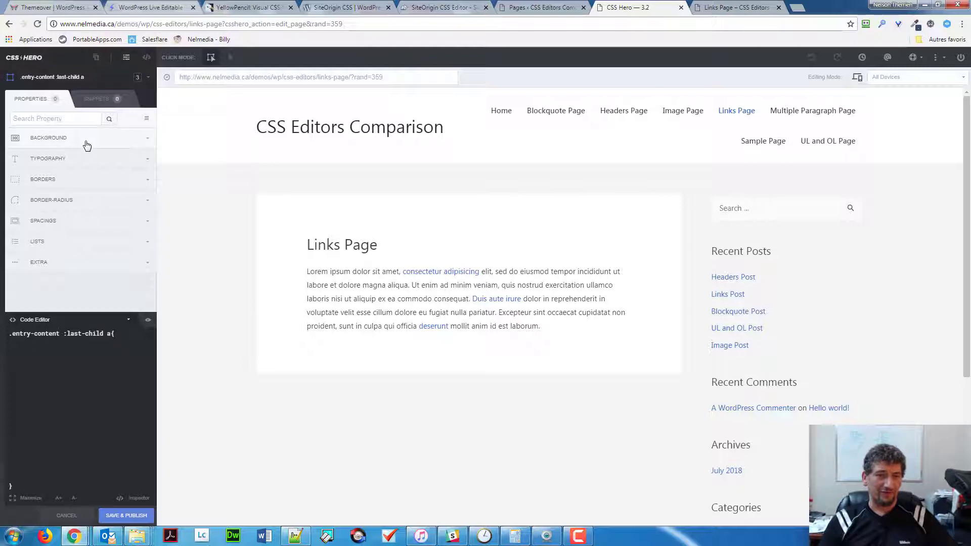
- Set the background color of the selected content links to red, rgb(209, 24, 24)
left_click(86, 143)
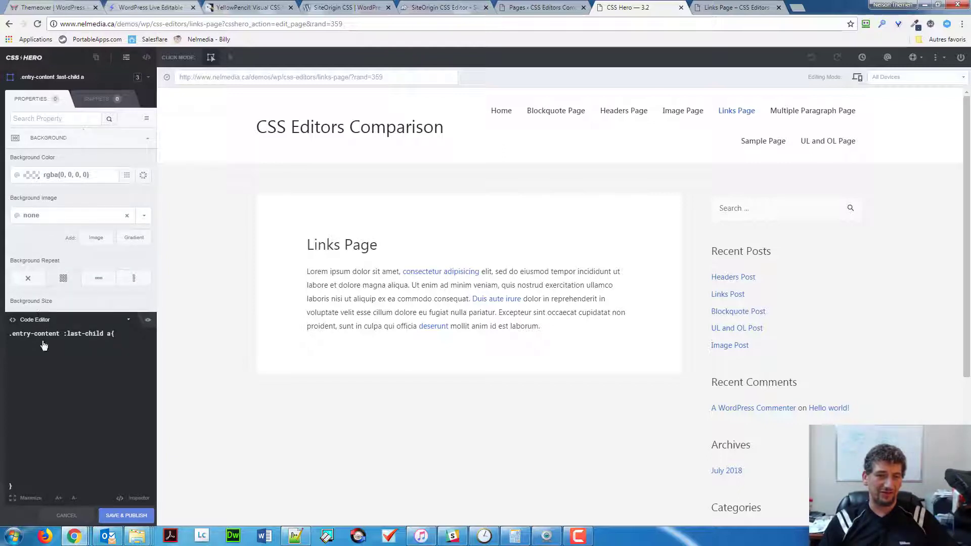
left_click(32, 175)
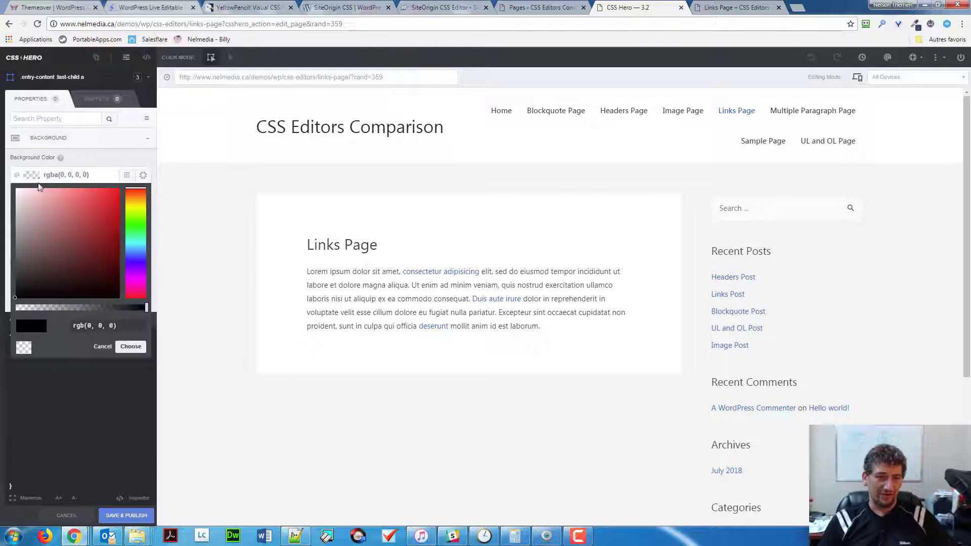
left_click_drag(74, 213, 108, 206)
left_click(130, 347)
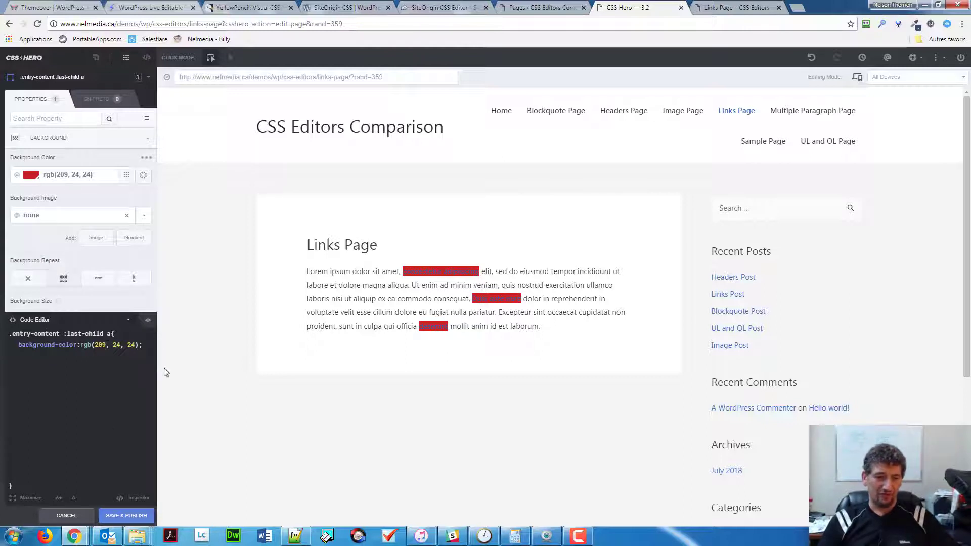
- Collapse the Code Editor and look through the full set of Background properties for the content links
left_click(128, 323)
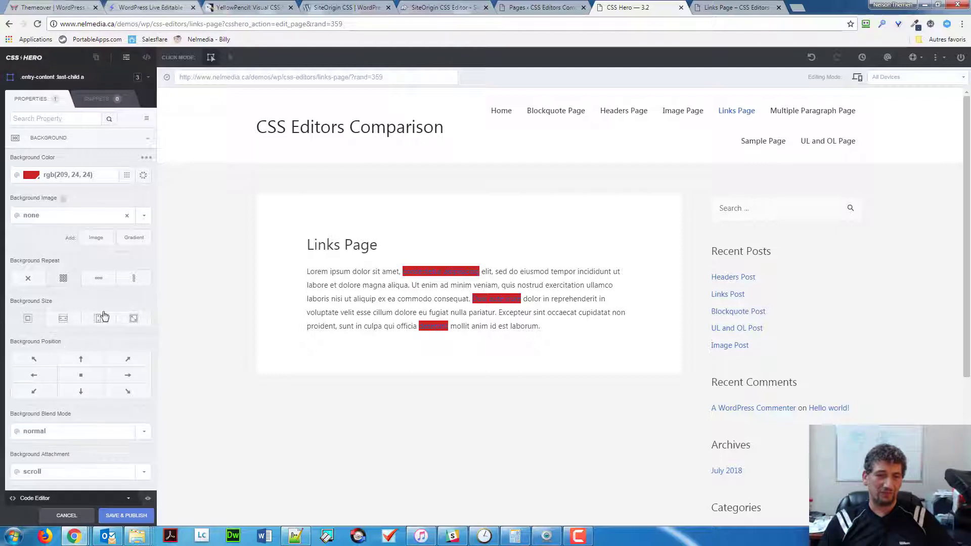
scroll(120, 331, "down", 3)
scroll(117, 339, "up", 3)
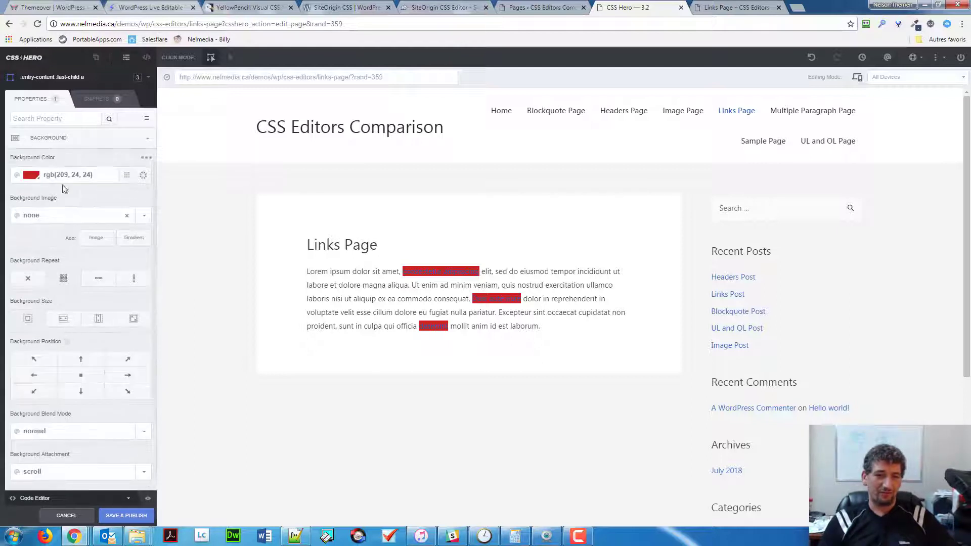
left_click(36, 138)
left_click(37, 162)
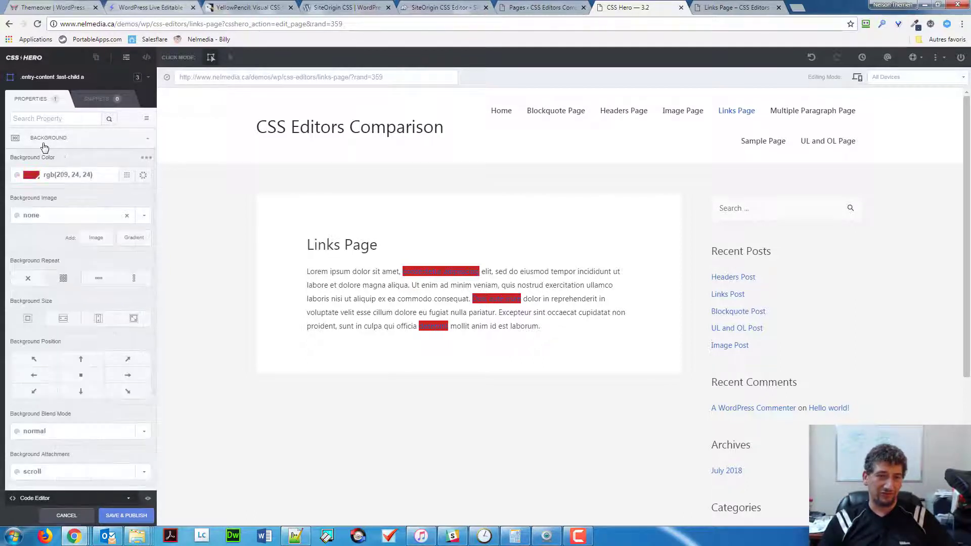
- Make the content links' background color transparent and clear its value so that no background property remains set
left_click(42, 143)
left_click(36, 177)
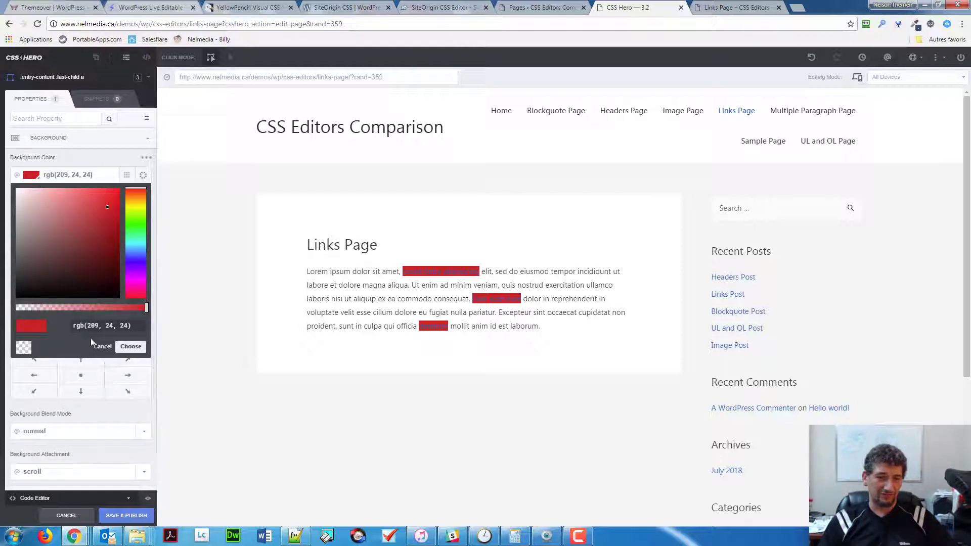
left_click(24, 348)
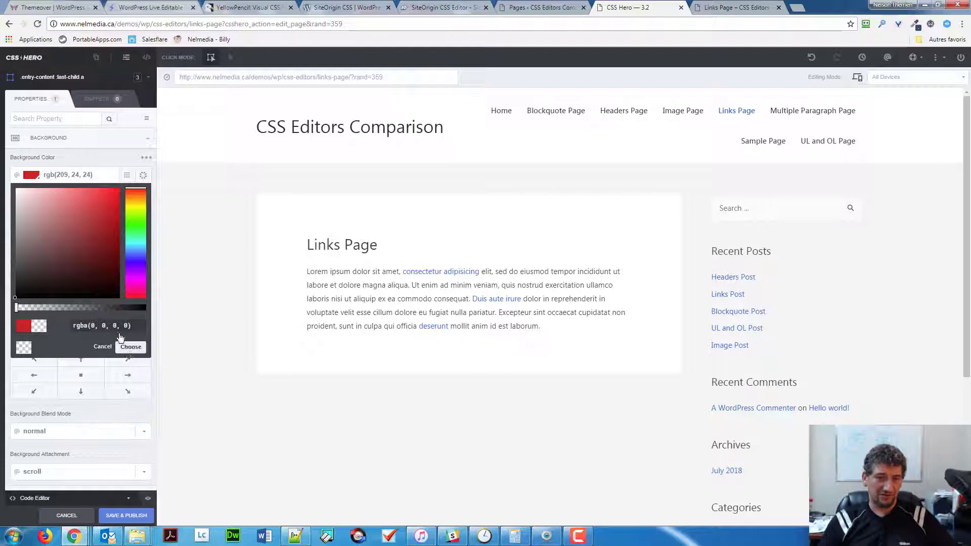
left_click(131, 347)
left_click_drag(85, 174, 23, 180)
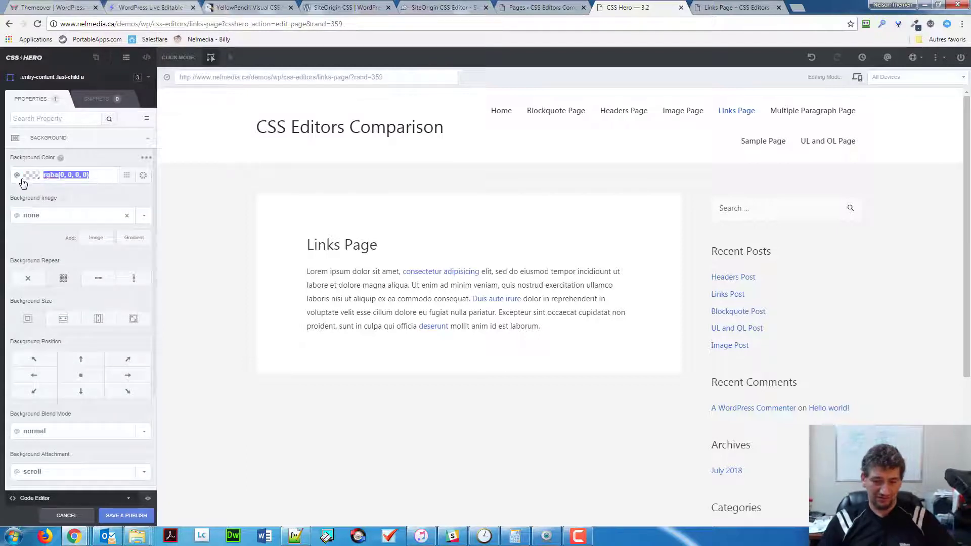
key("BackSpace")
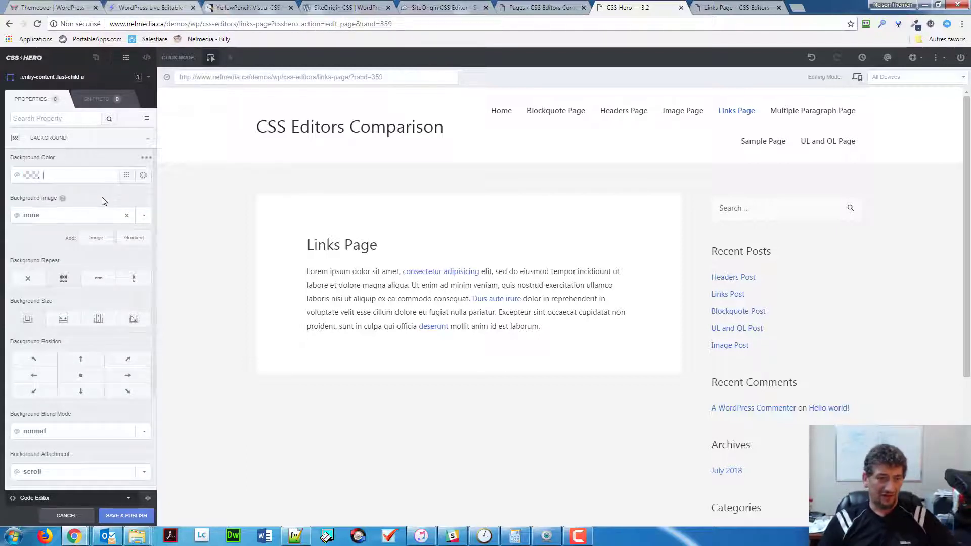
- Set the content links' text color to orange-red, rgb(223, 73, 17), in the Typography properties
left_click(48, 139)
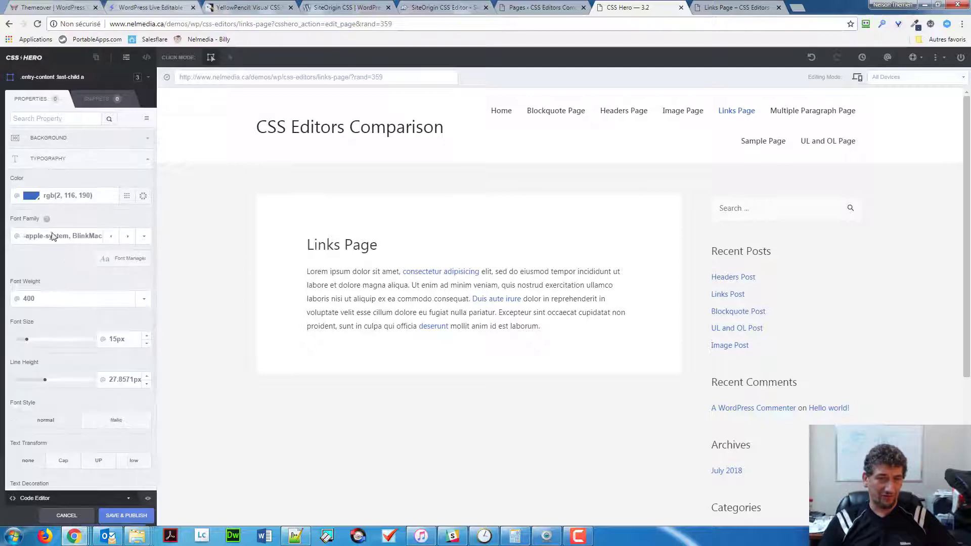
left_click(31, 197)
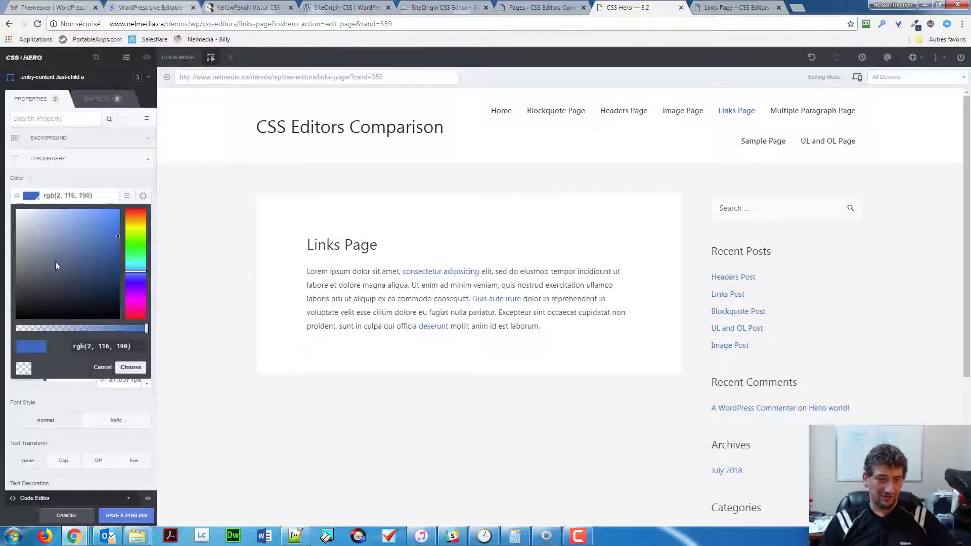
left_click(140, 299)
mouse_move(140, 299)
left_mouse_down()
mouse_move(135, 218)
mouse_move(112, 223)
left_mouse_up()
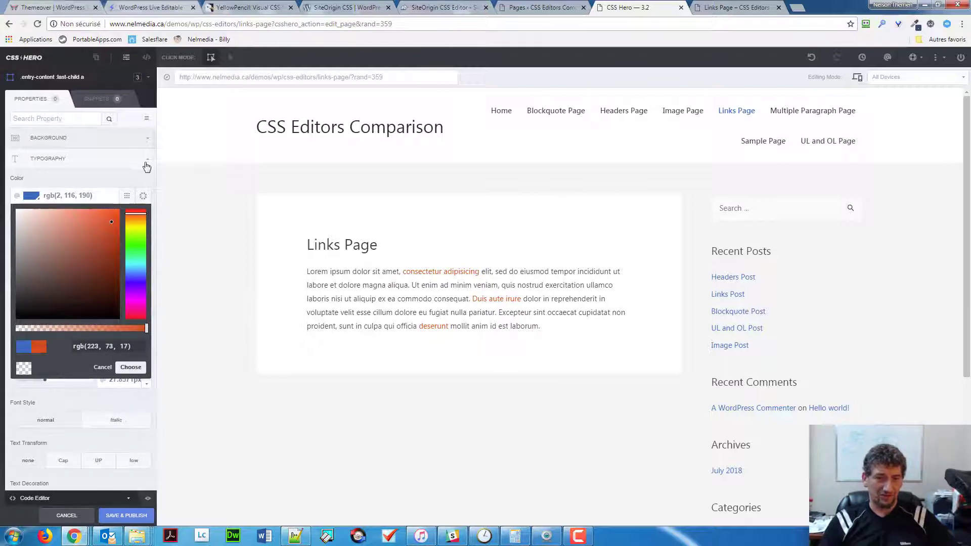
left_click(134, 180)
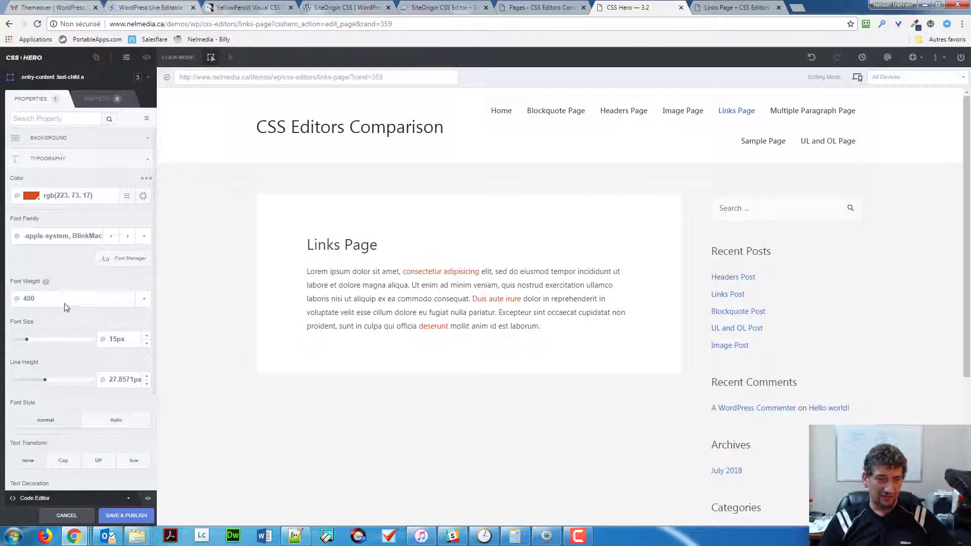
- Set the content links' font weight to 900 - Black
left_click(144, 299)
scroll(101, 329, "down", 3)
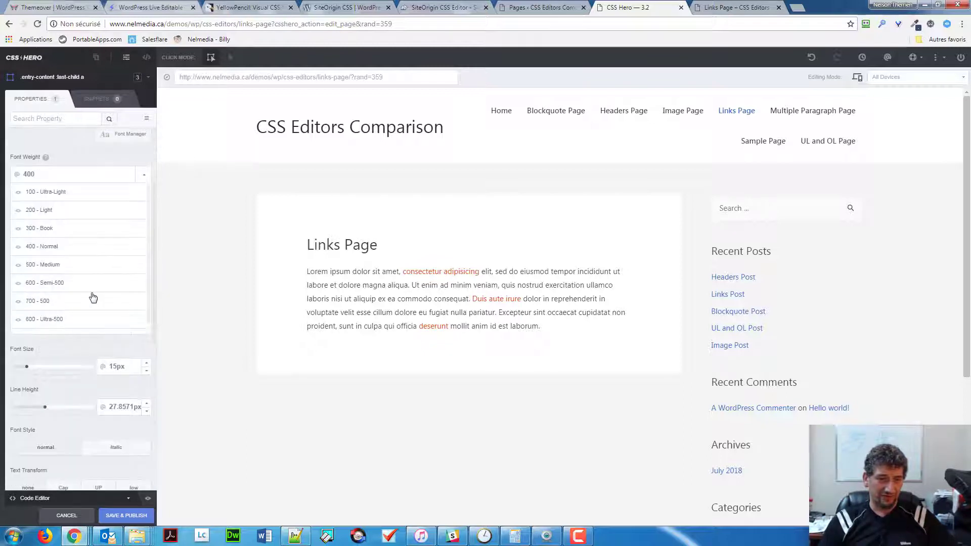
left_click(77, 326)
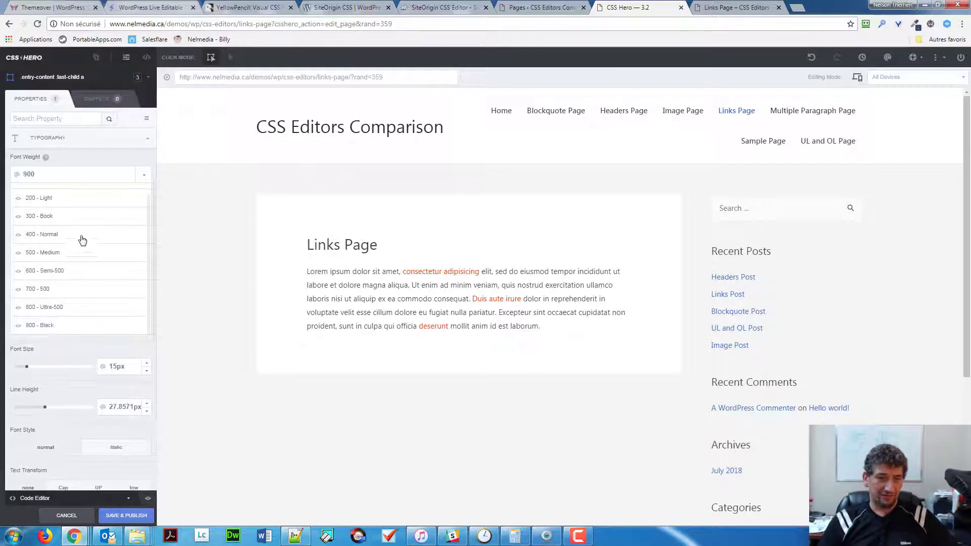
left_click(53, 327)
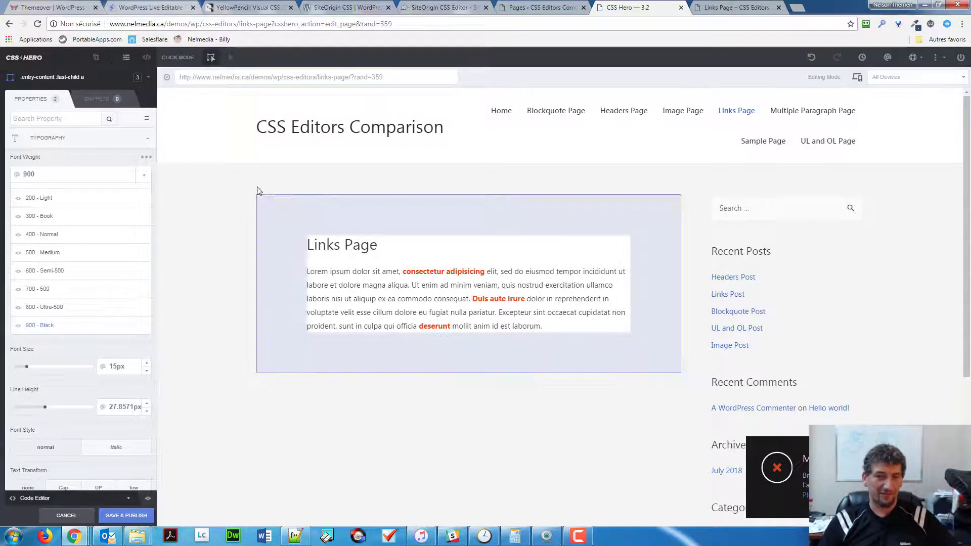
left_click(148, 175)
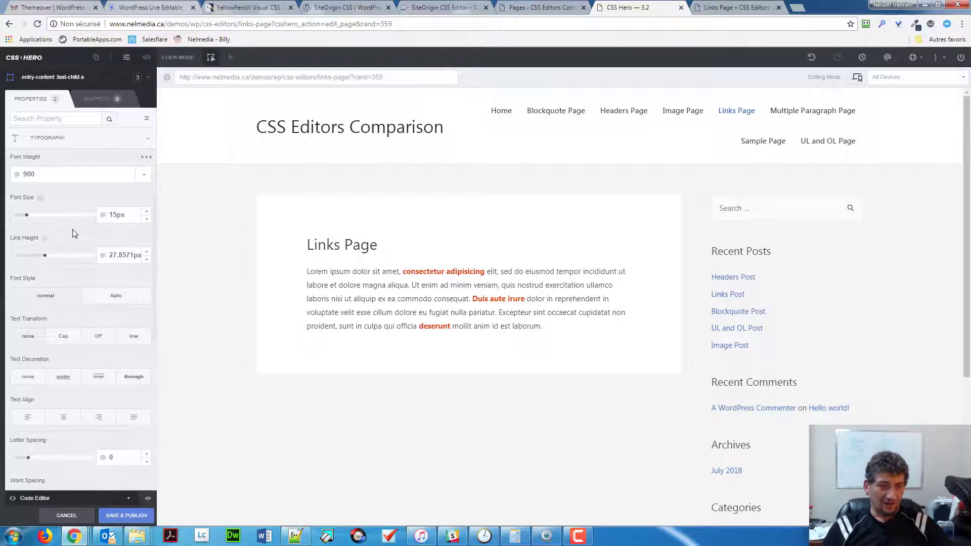
- Set the content links' font size to 18px, after trying 19px, and look over the remaining Typography options
left_click(146, 212)
left_click(146, 212)
left_click(146, 212)
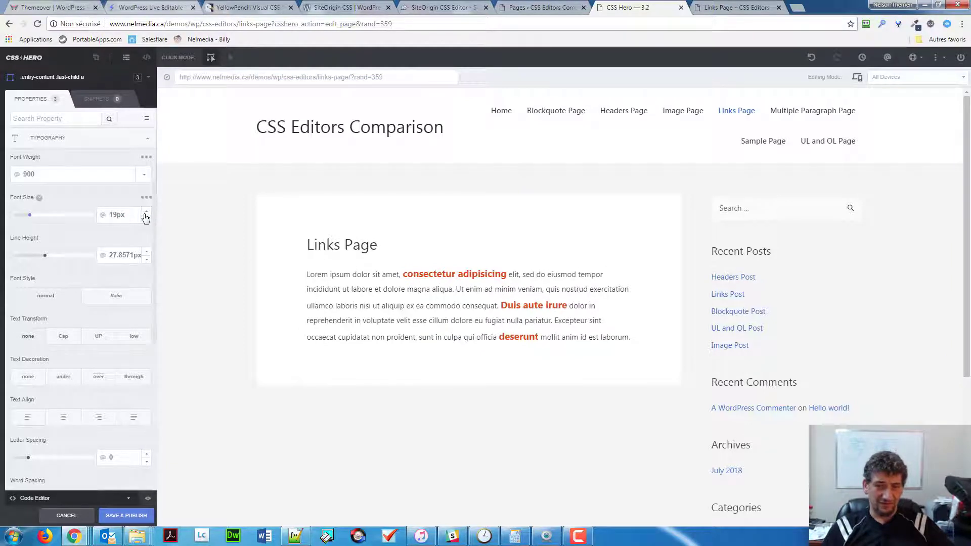
left_click(146, 218)
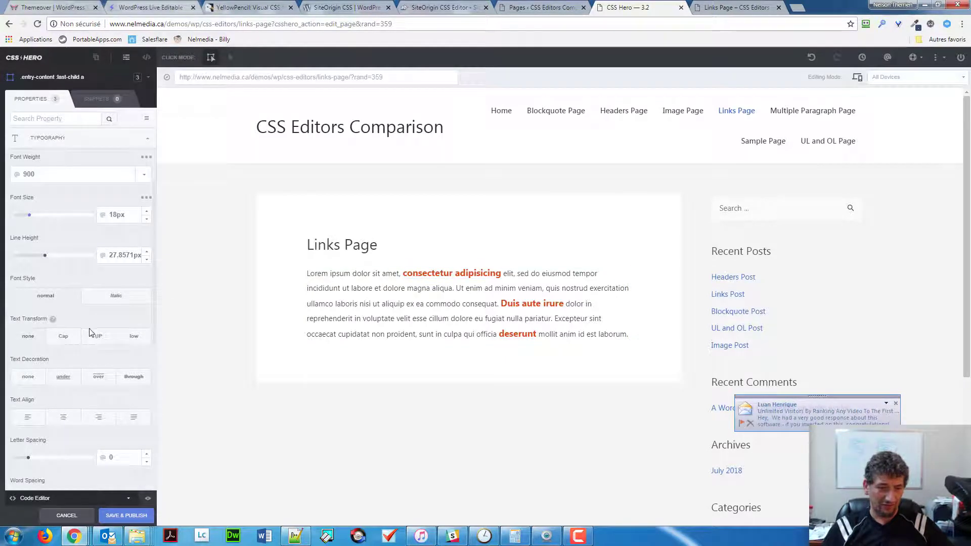
scroll(89, 334, "down", 3)
scroll(87, 341, "up", 2)
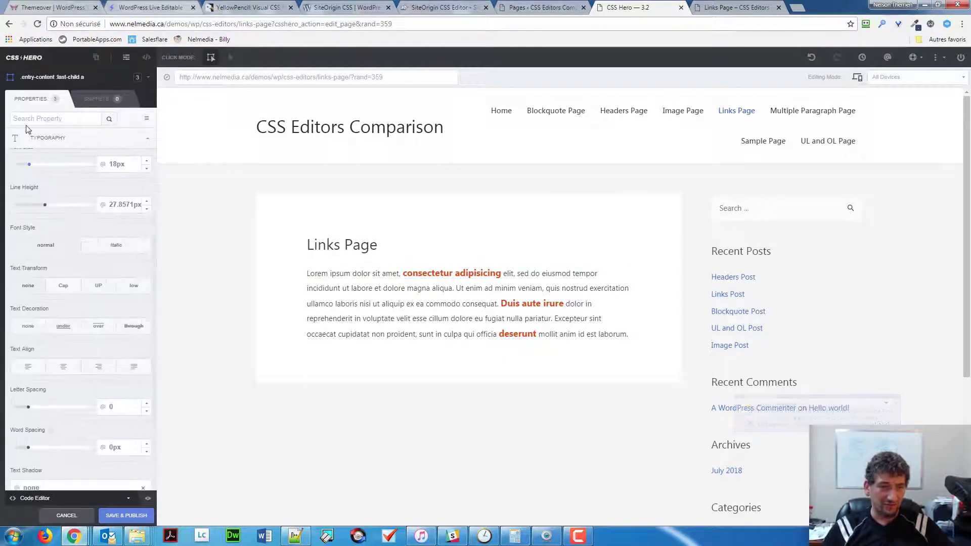
- Try a black outside box shadow of 5px 5px 10px 0px on the content links in the Extra properties and clear its value again
left_click(28, 141)
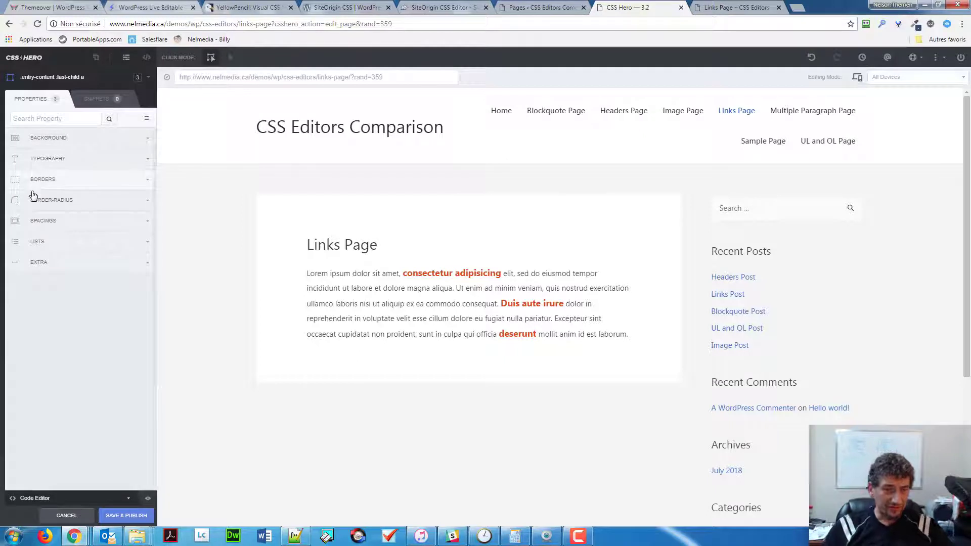
left_click(61, 273)
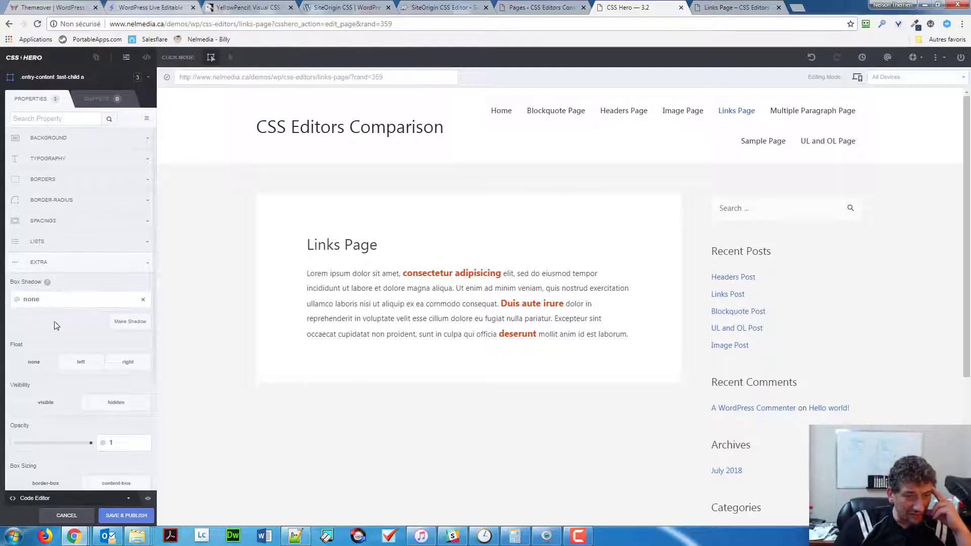
scroll(57, 324, "down", 2)
scroll(57, 326, "down", 2)
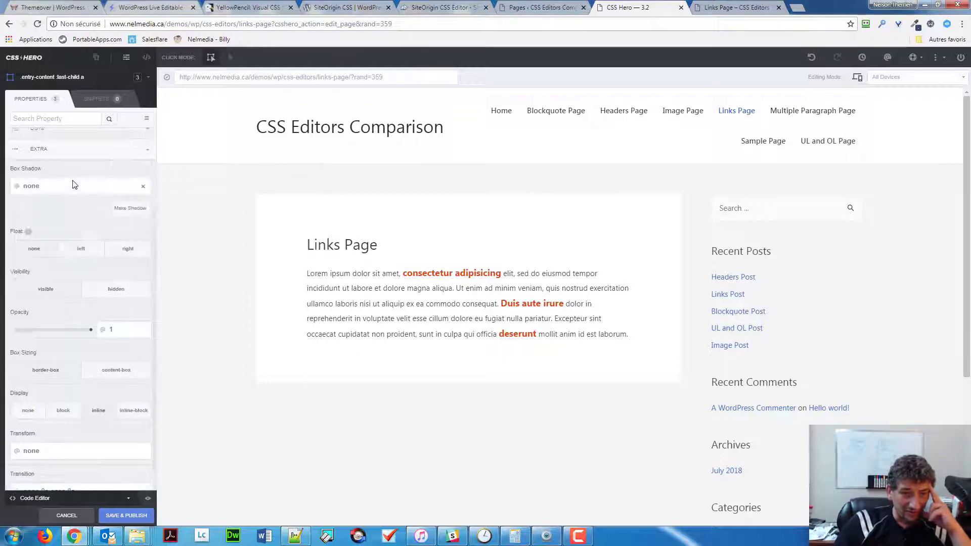
scroll(72, 187, "up", 1)
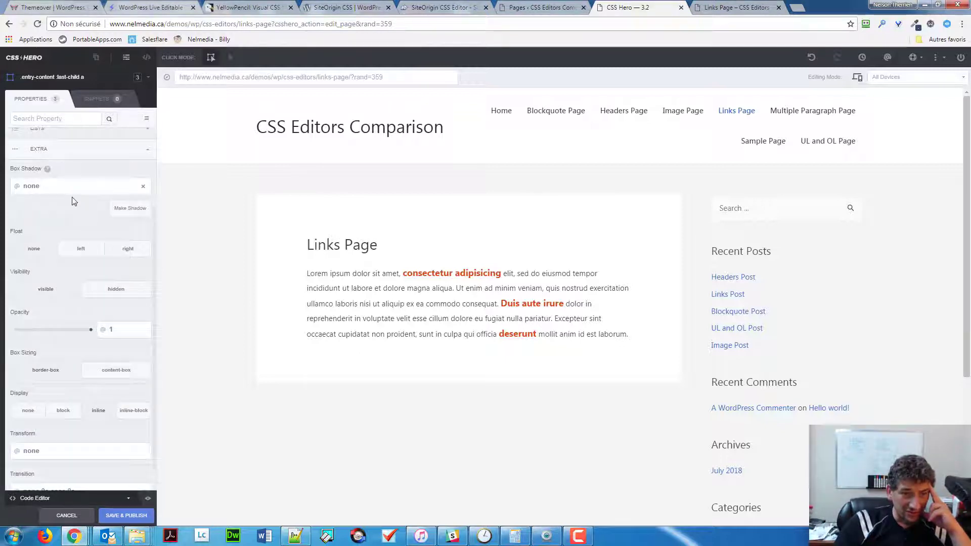
left_click(126, 210)
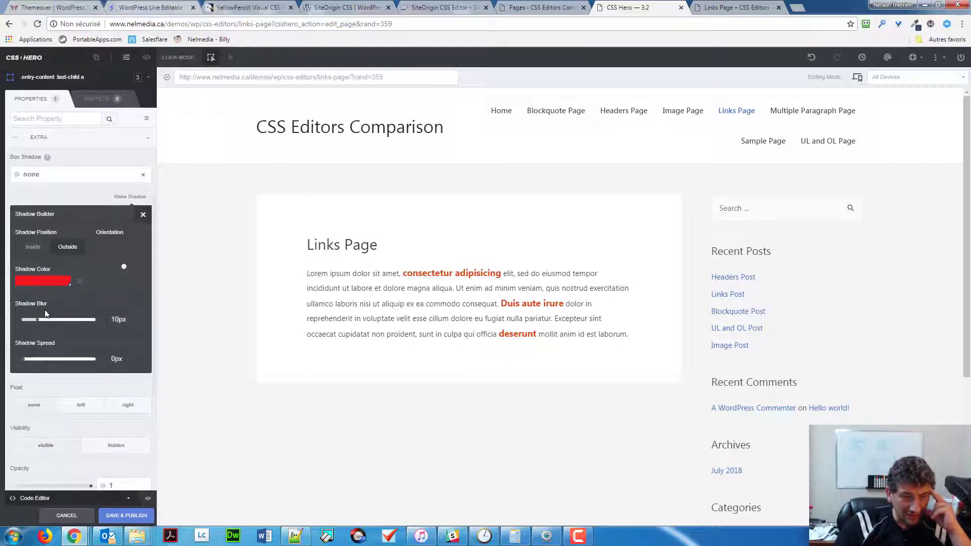
left_click(43, 282)
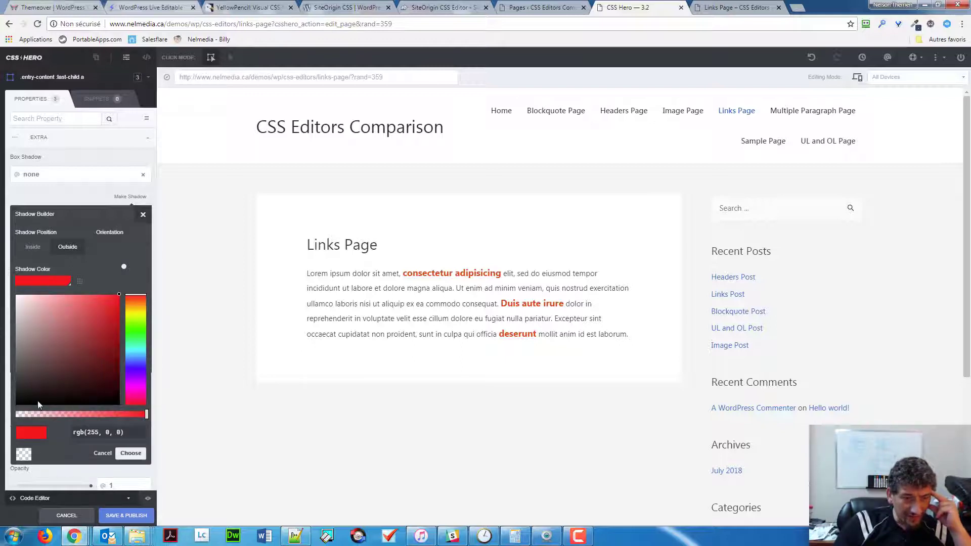
left_click_drag(41, 402, 15, 404)
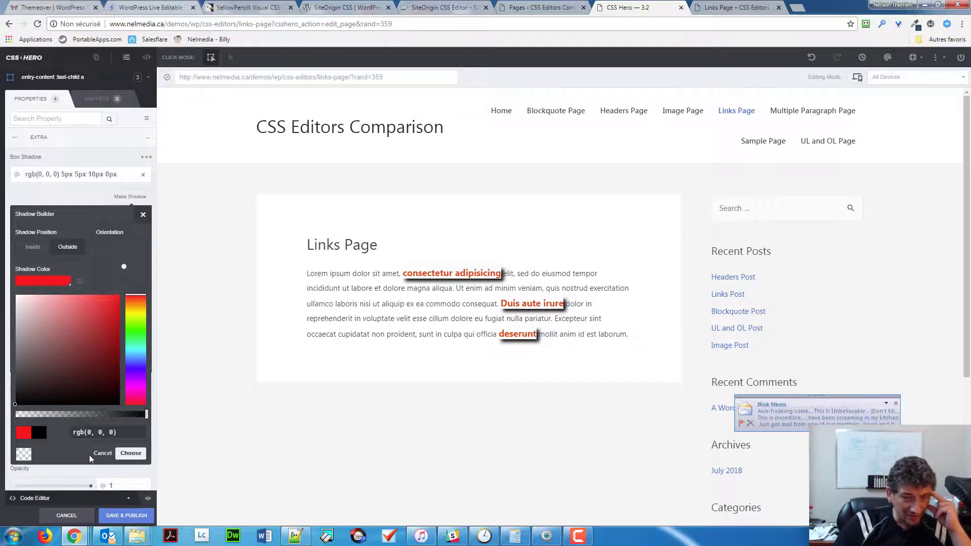
left_click(102, 453)
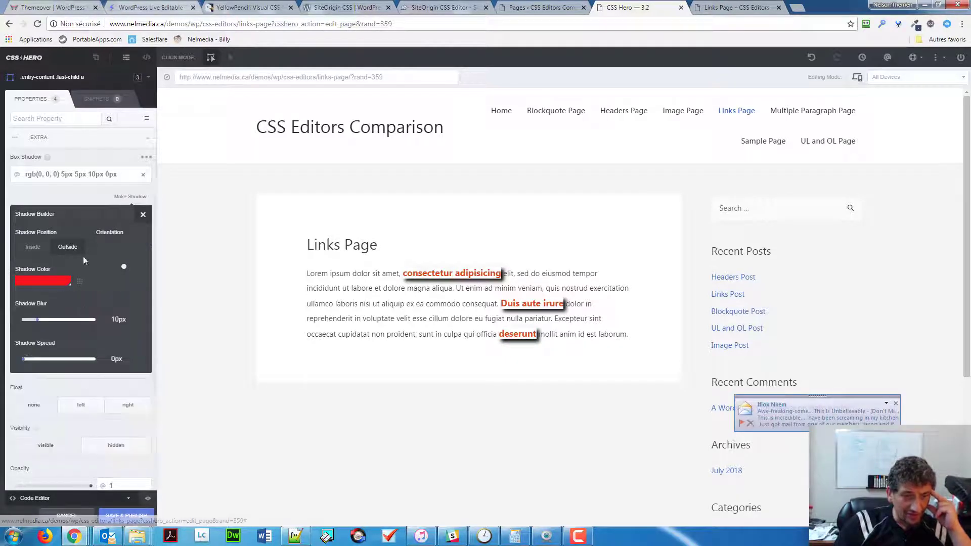
left_click(143, 216)
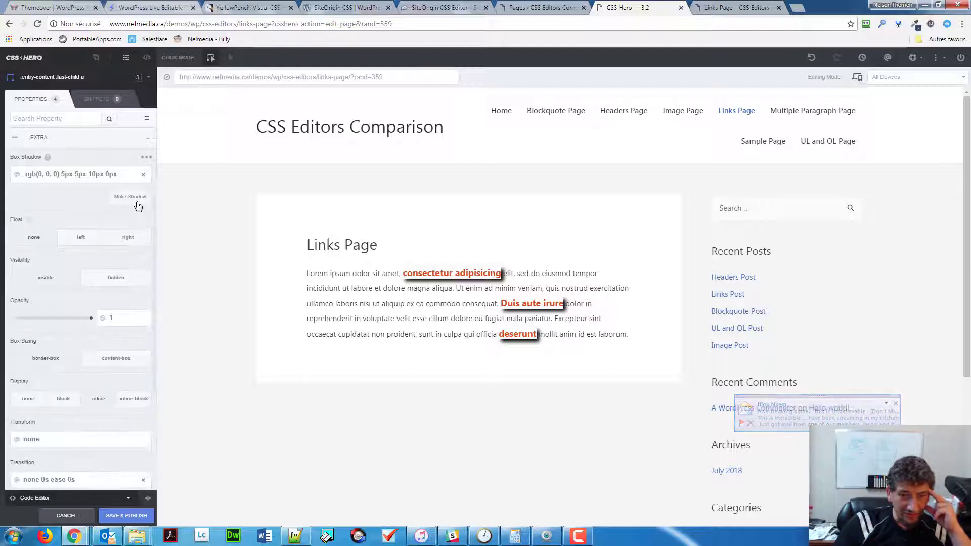
left_click(143, 176)
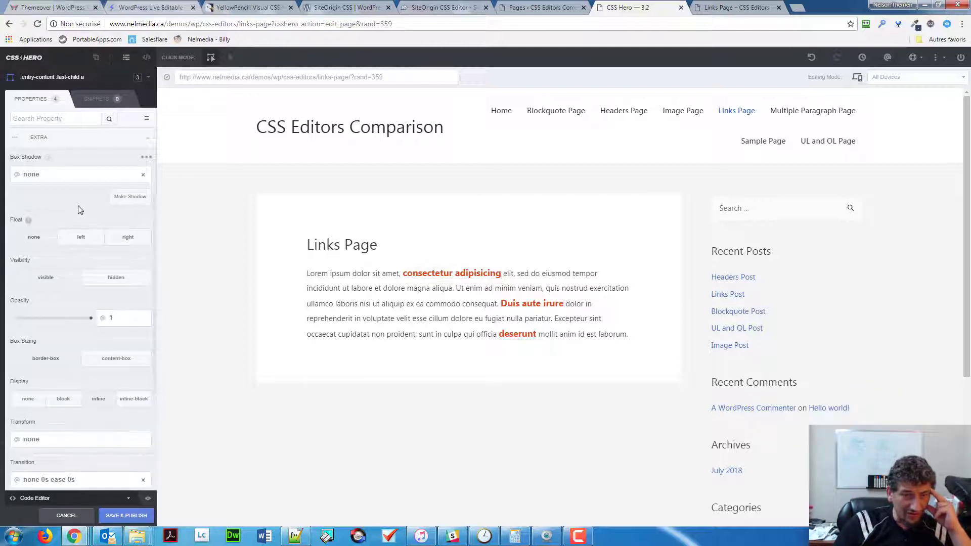
- Add a black text shadow, rgb(0, 0, 0) 5px 5px 10px, to the content links in the Typography properties
scroll(81, 203, "up", 3)
left_click(57, 159)
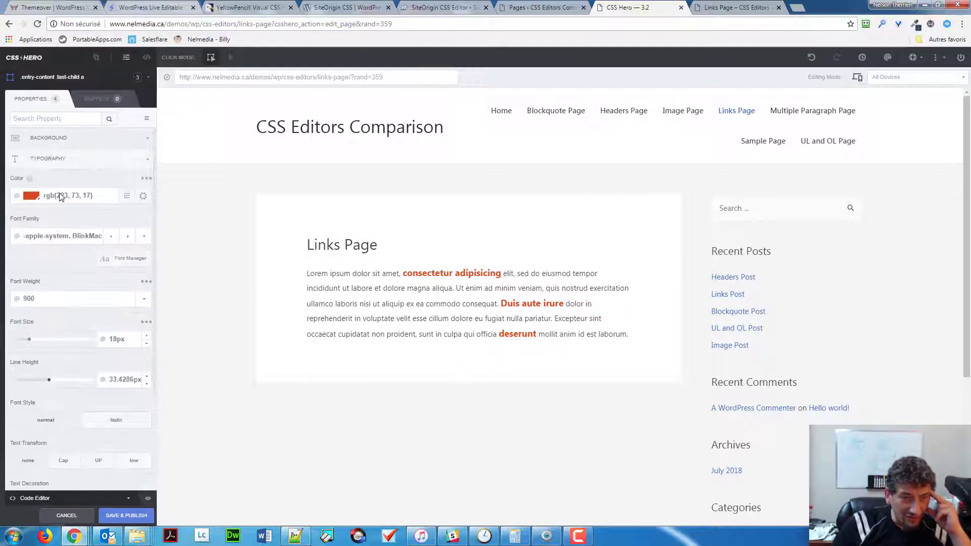
scroll(70, 264, "down", 4)
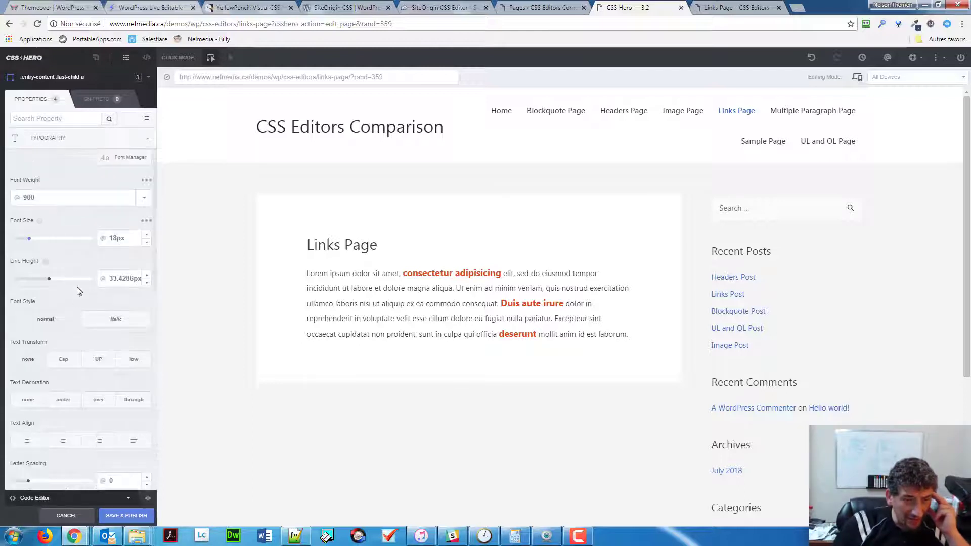
scroll(71, 372, "down", 3)
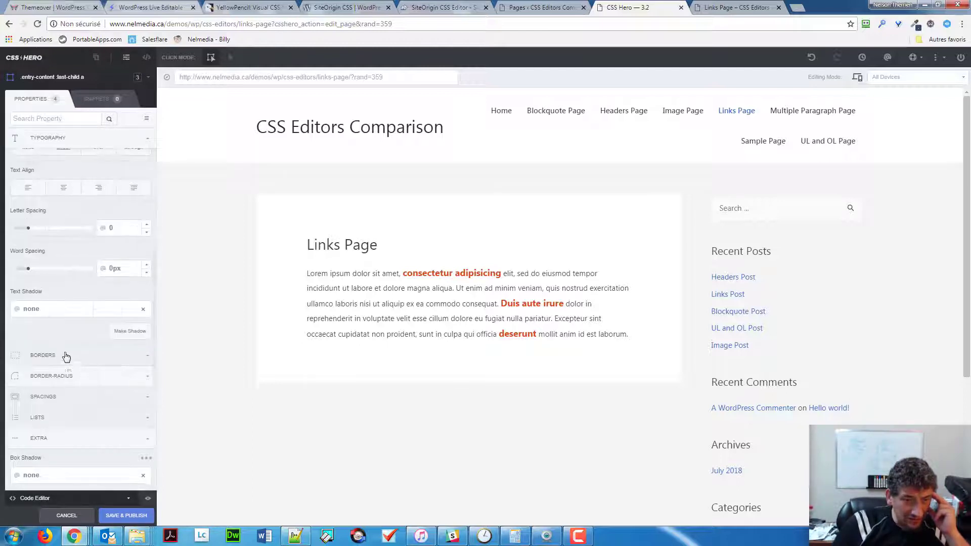
left_click(128, 331)
left_click(50, 248)
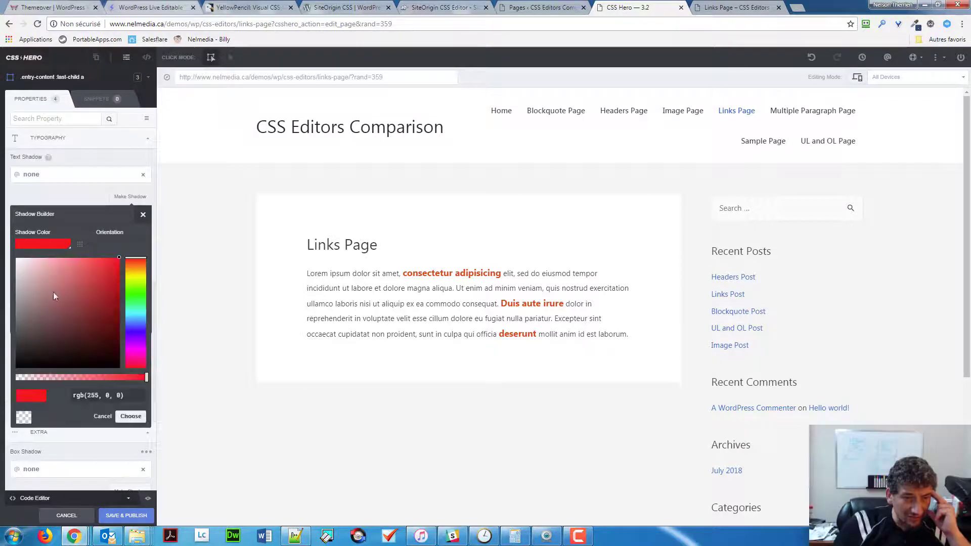
left_click(19, 367)
left_click(15, 368)
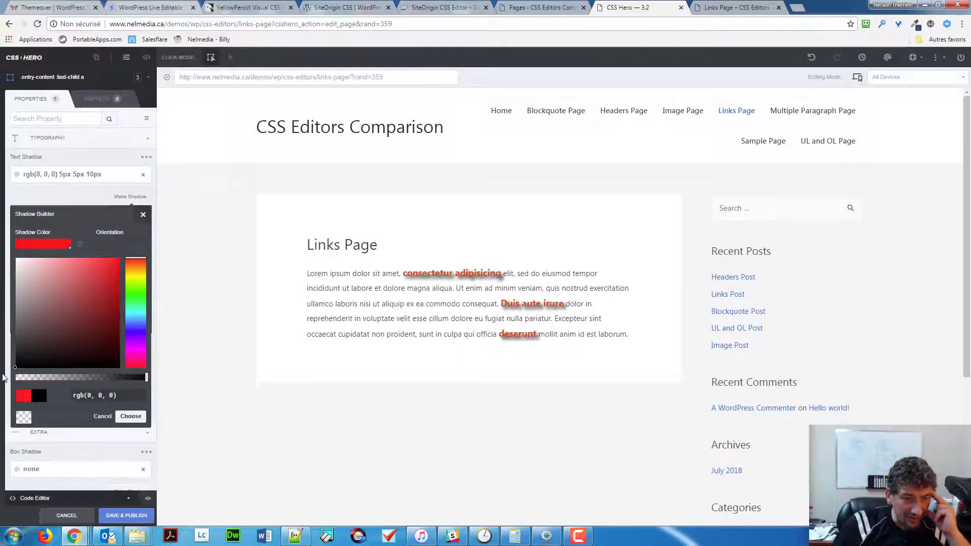
left_click(129, 420)
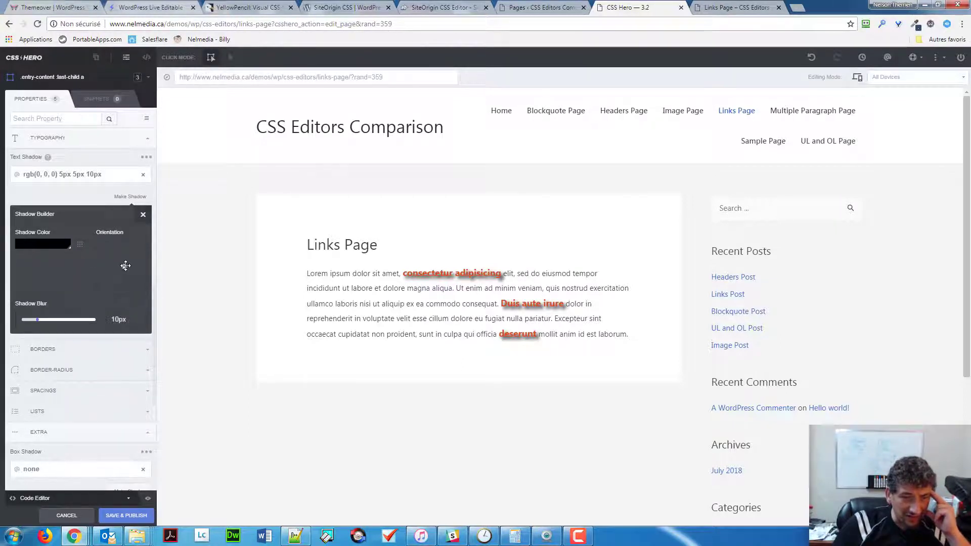
- Set the text shadow's offset to 3px 3px and its blur to 5px, and close the Shadow Builder
left_click_drag(124, 267, 139, 254)
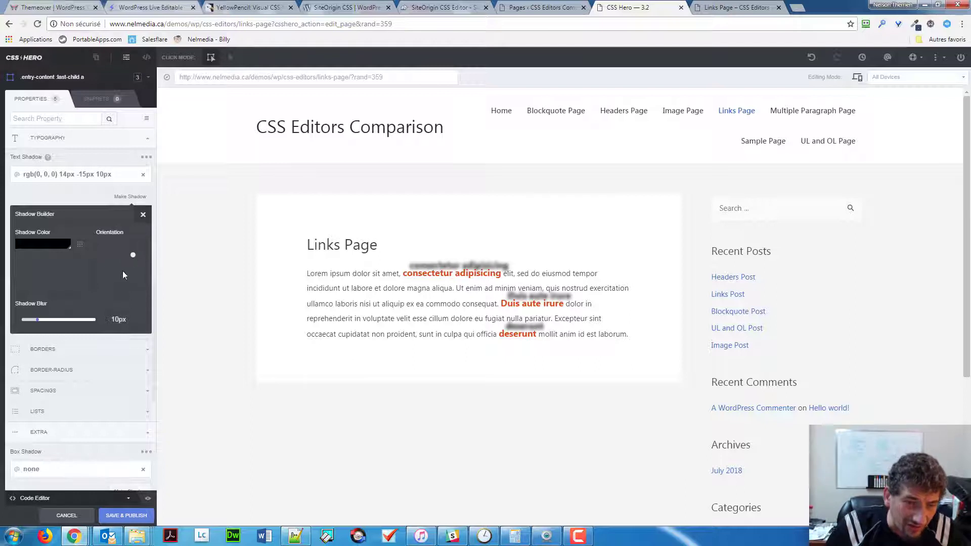
left_click(123, 269)
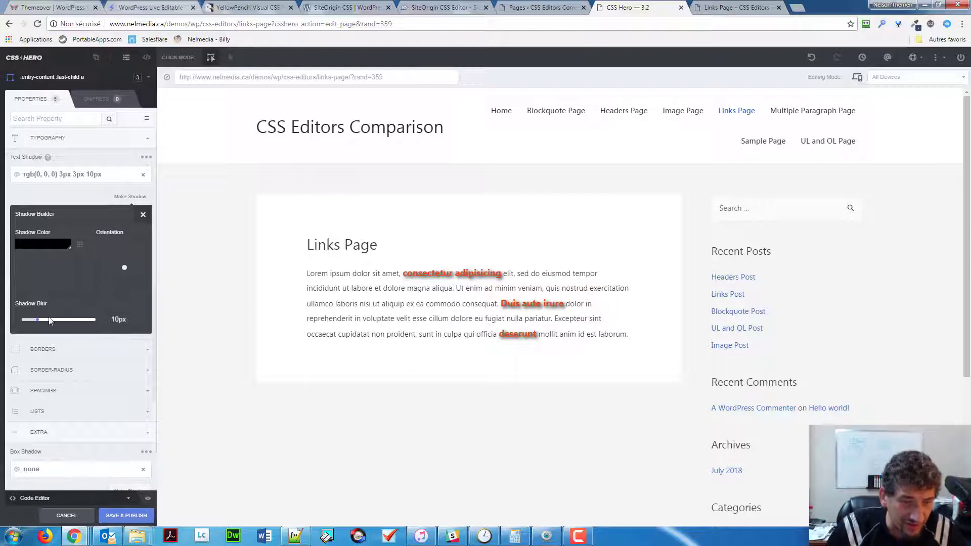
left_click_drag(40, 323, 29, 319)
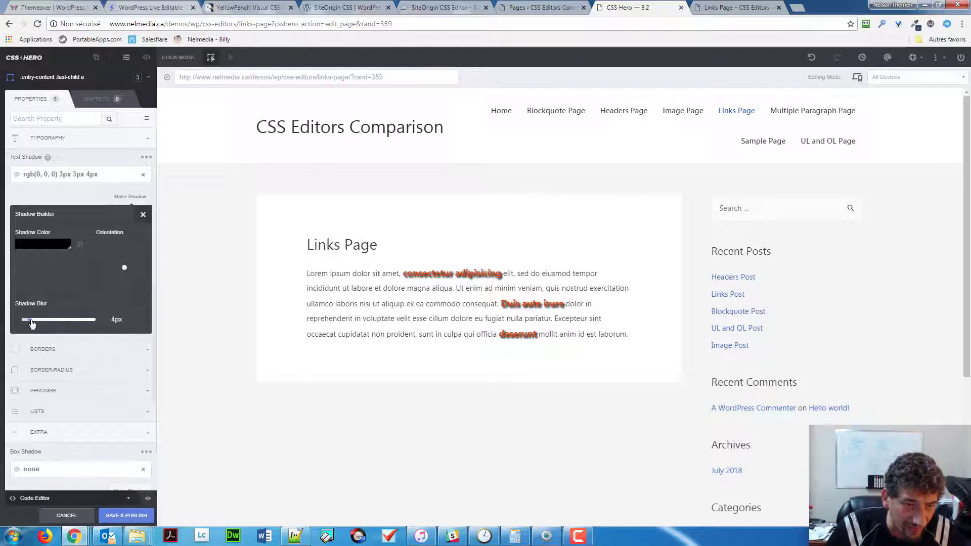
left_click(143, 214)
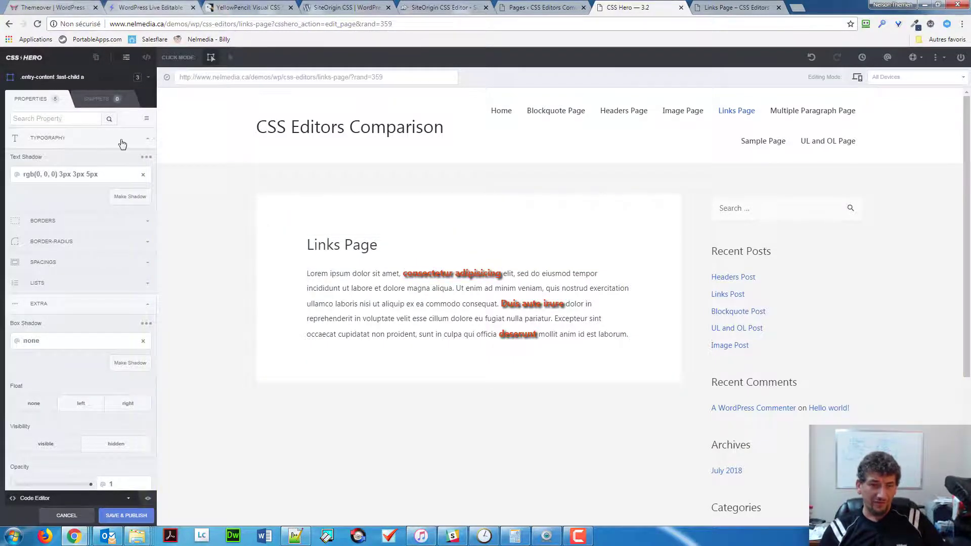
- Switch to the content links' hover state and set its text color to blue-violet, rgb(41, 22, 232)
left_click(149, 79)
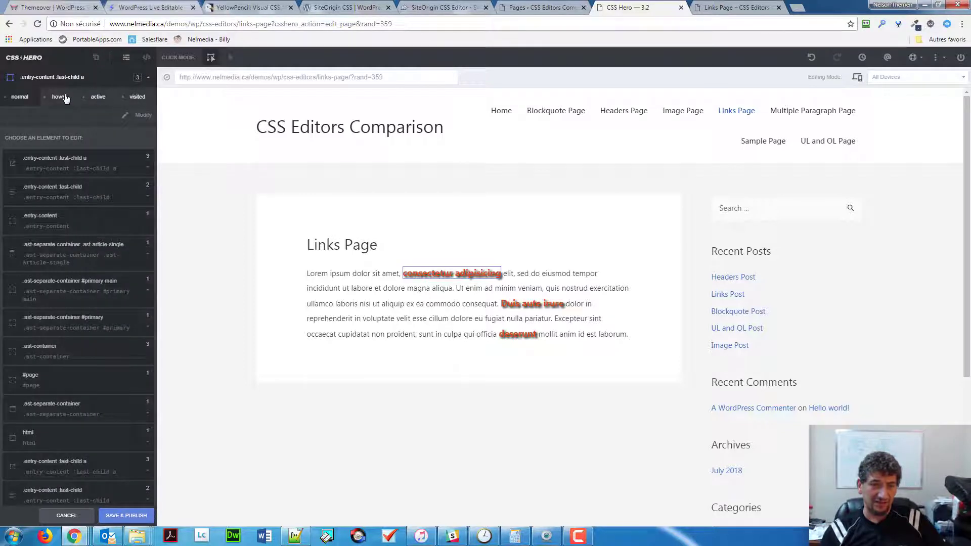
left_click(60, 97)
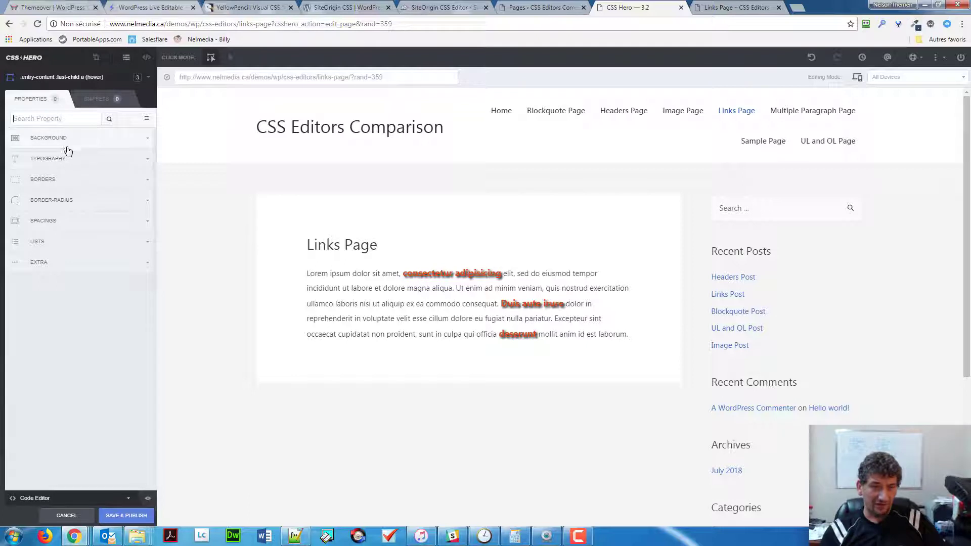
left_click(69, 163)
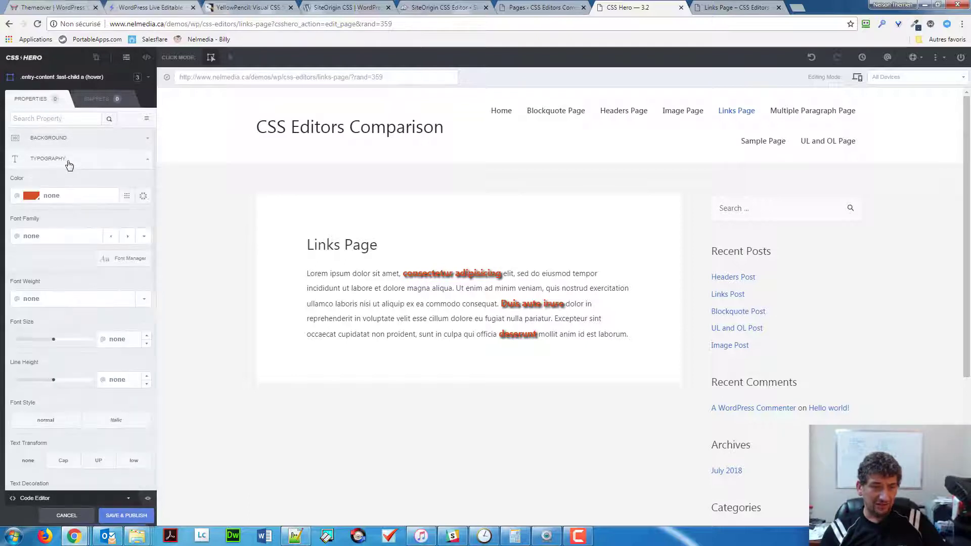
left_click(31, 196)
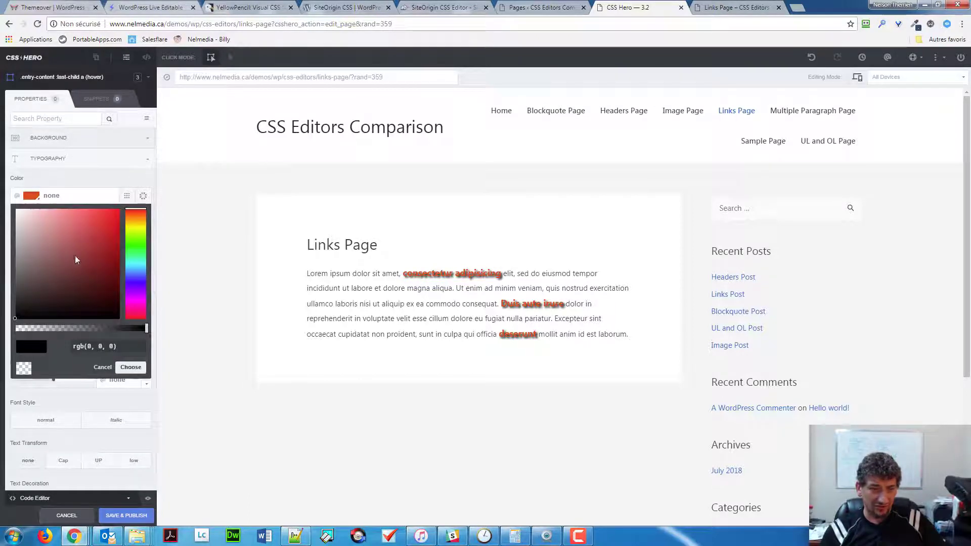
left_click(135, 283)
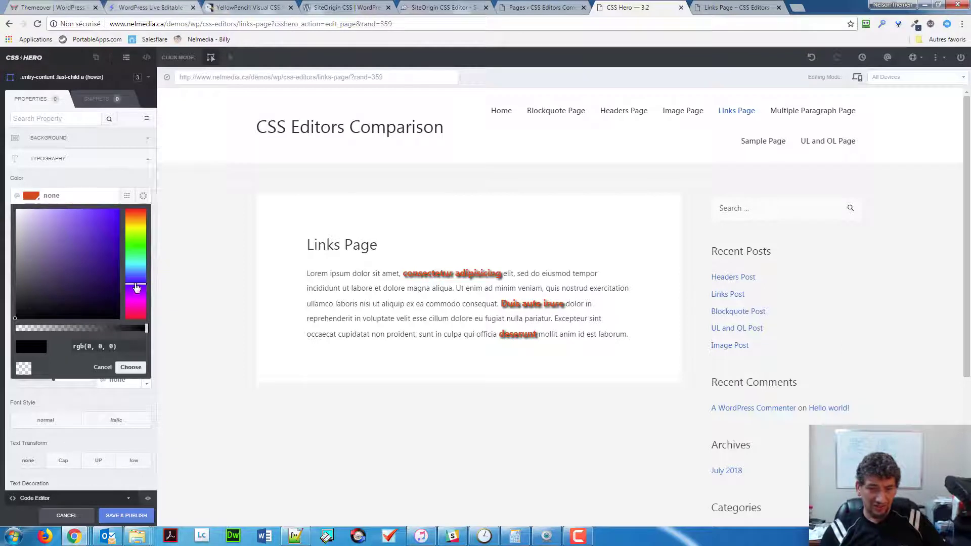
left_click(69, 244)
mouse_move(76, 247)
left_mouse_down()
mouse_move(121, 226)
mouse_move(111, 220)
left_mouse_up()
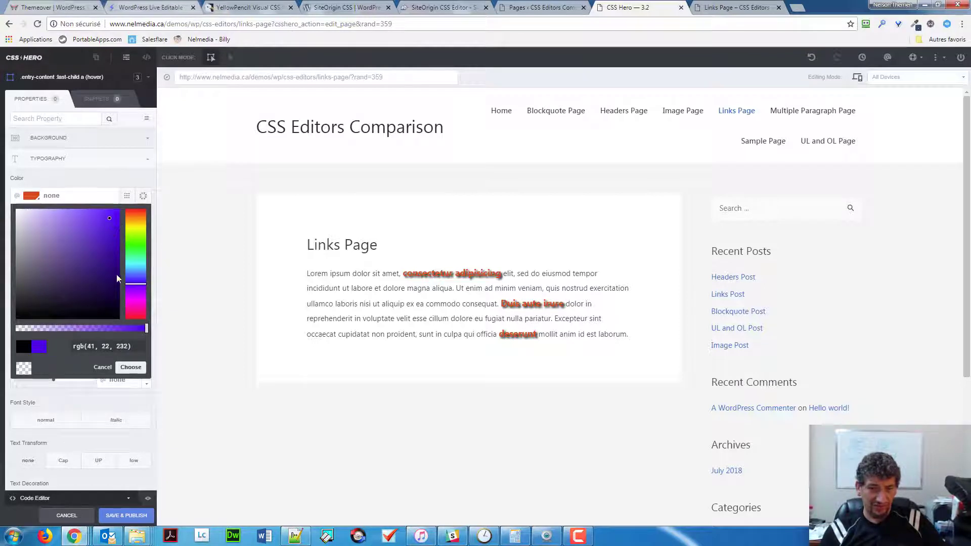
left_click(115, 199)
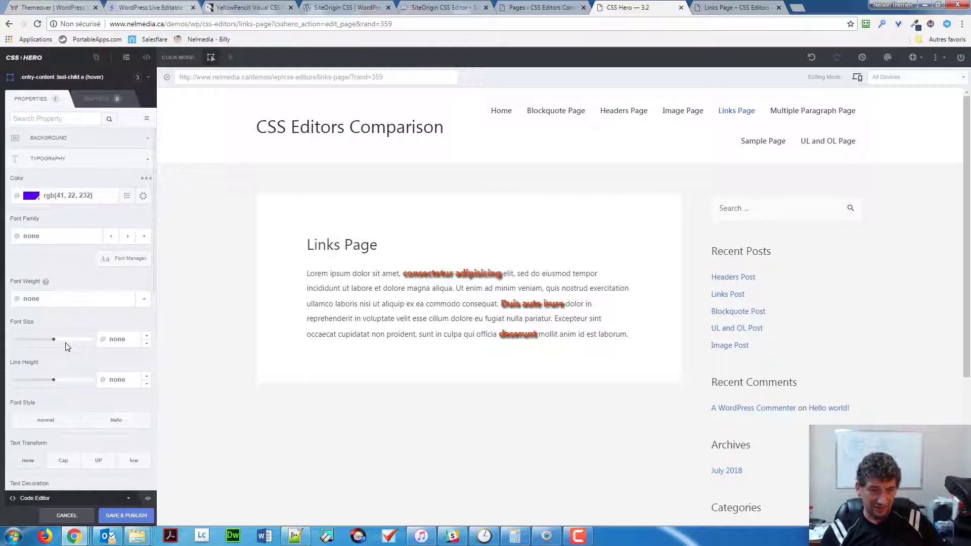
- Set the hover state's text decoration to underline, and save and publish the link styles
scroll(55, 369, "down", 1)
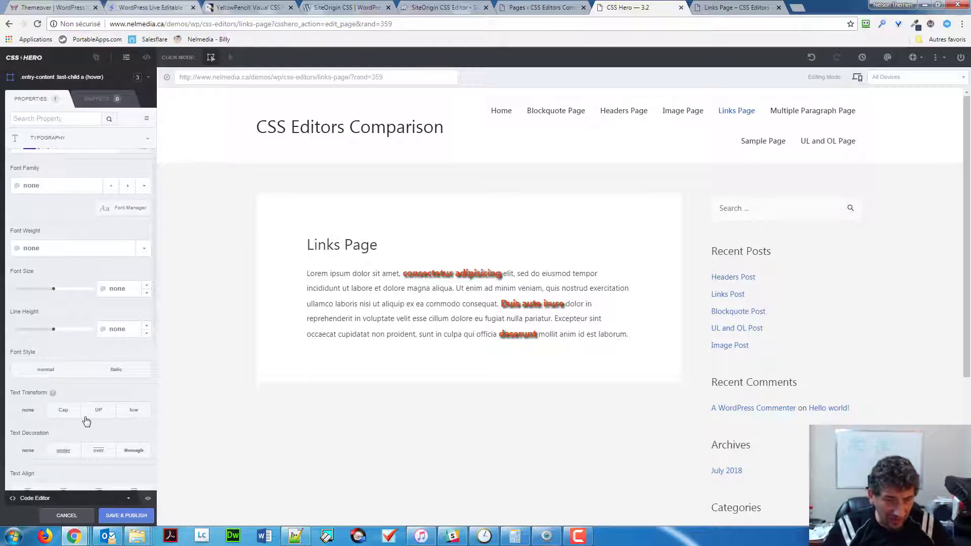
scroll(86, 422, "down", 2)
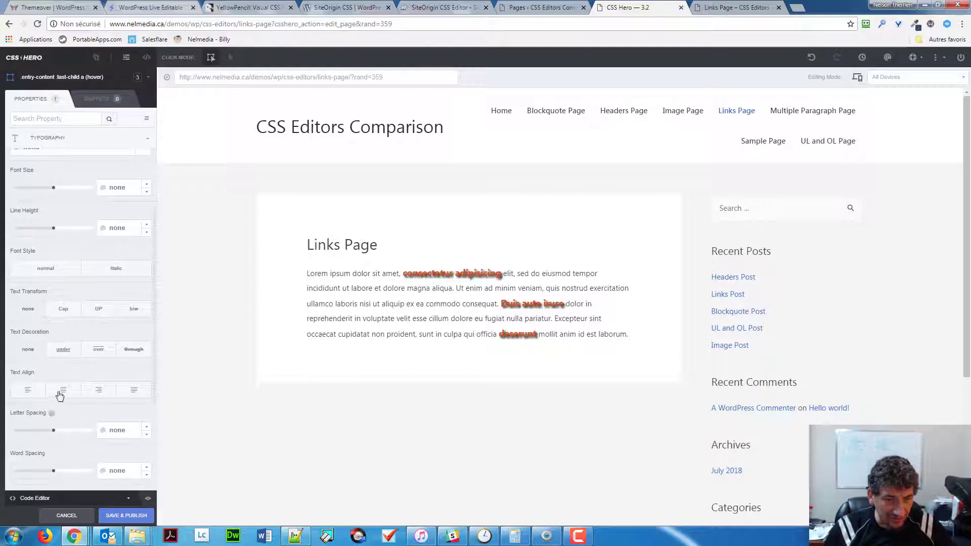
left_click(63, 349)
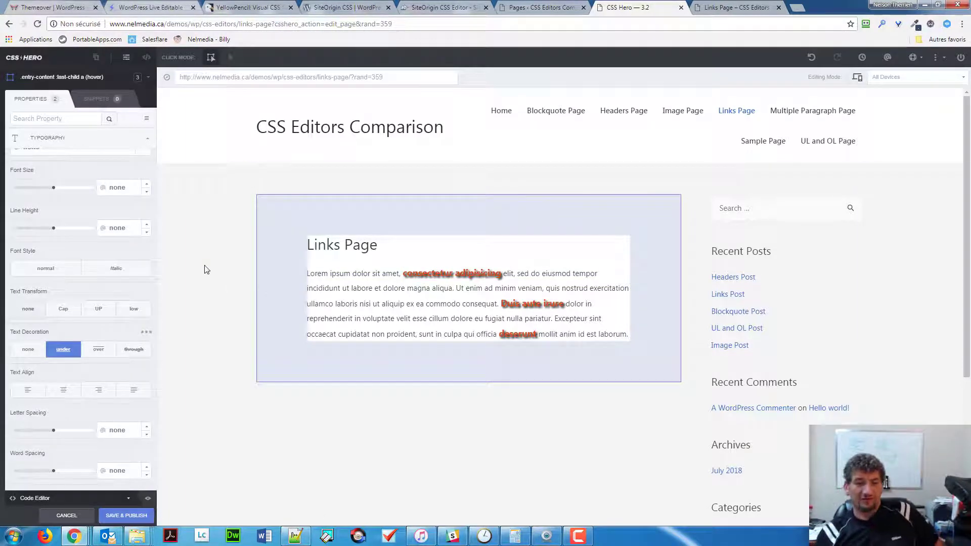
scroll(264, 344, "down", 1)
scroll(264, 346, "down", 2)
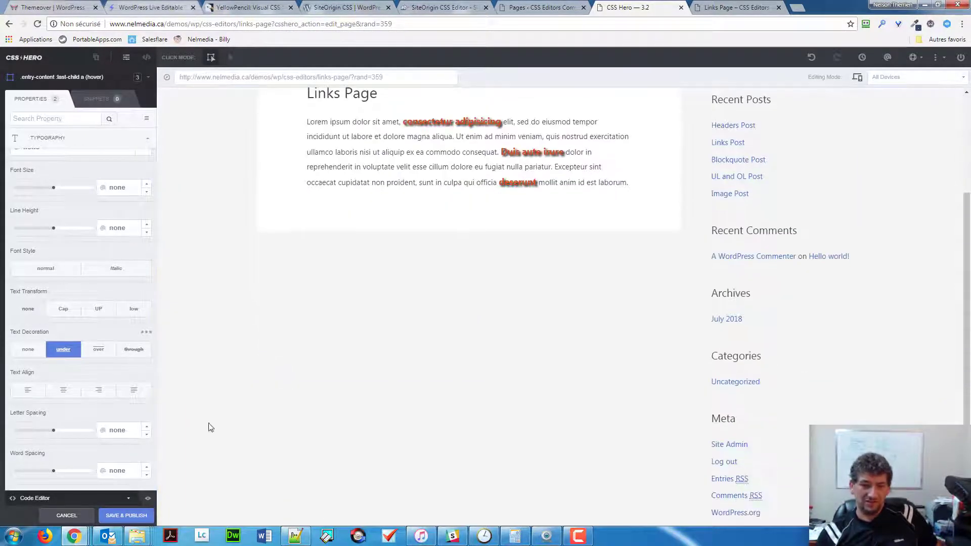
left_click(126, 516)
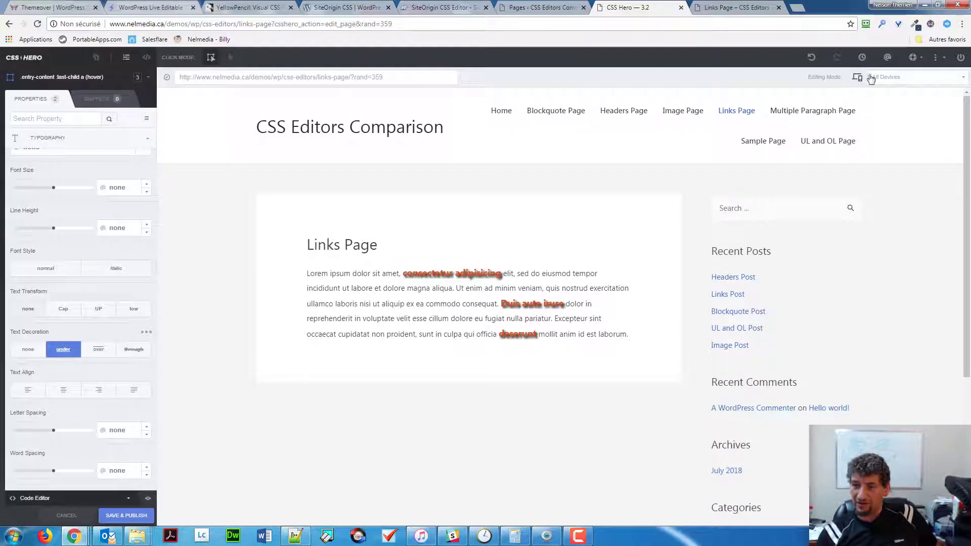
- Open the Media Query Manager from the editing mode's device list and move tablet-portrait above tablet-landscape
left_click(962, 81)
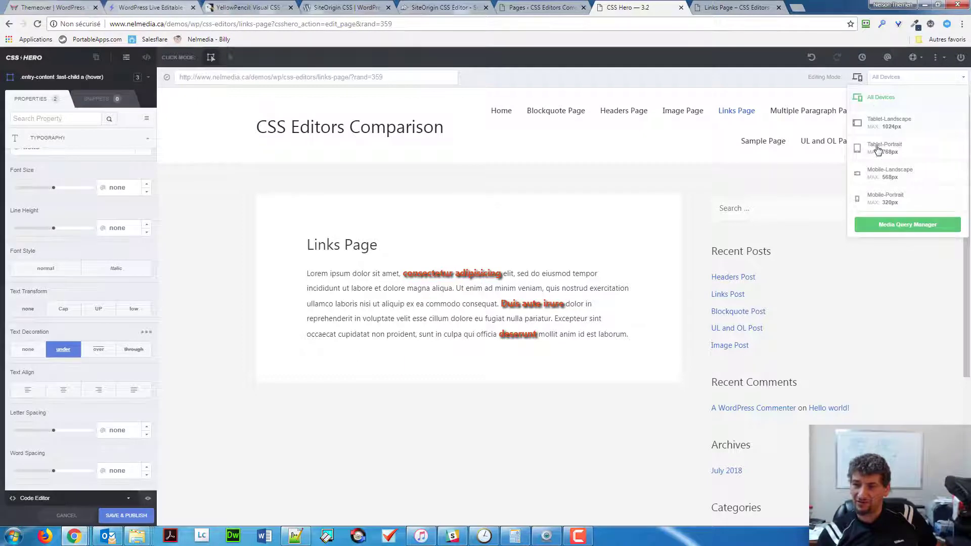
left_click(896, 228)
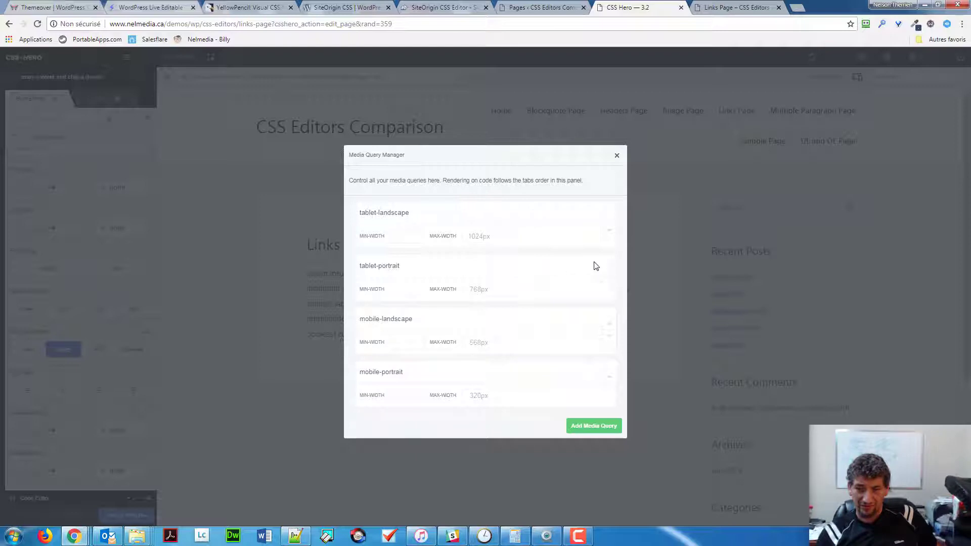
left_click(611, 273)
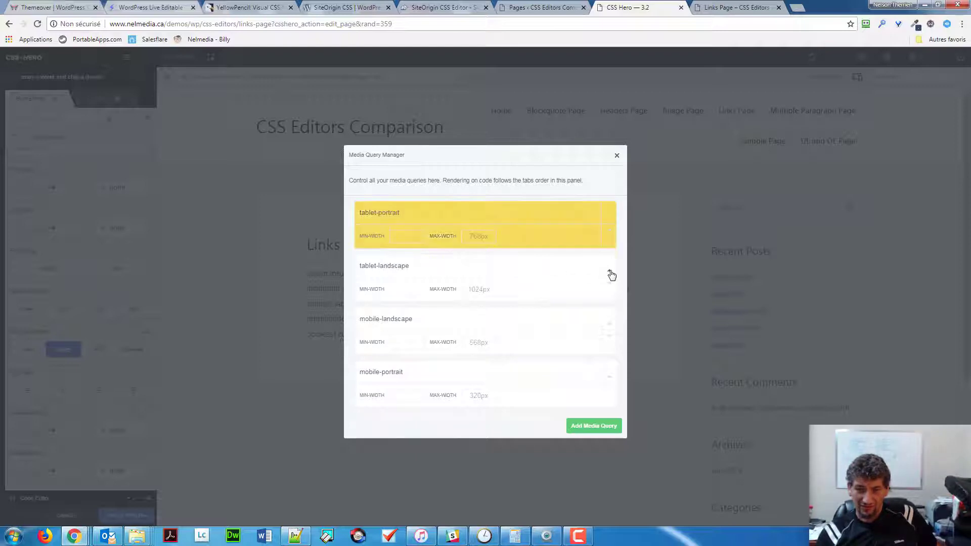
- Move the mobile-portrait media query up to second place, above tablet-landscape, and close the Media Query Manager
left_click(608, 377)
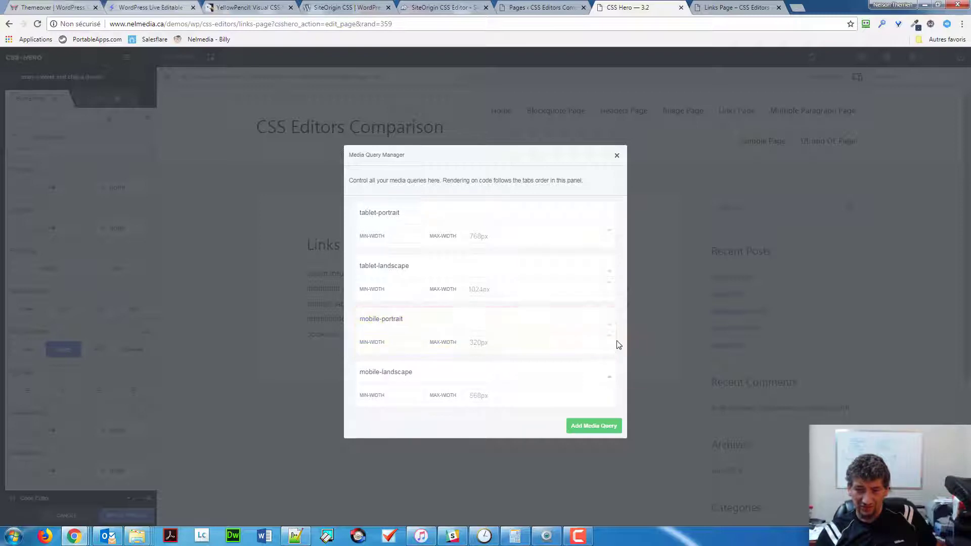
left_click(611, 322)
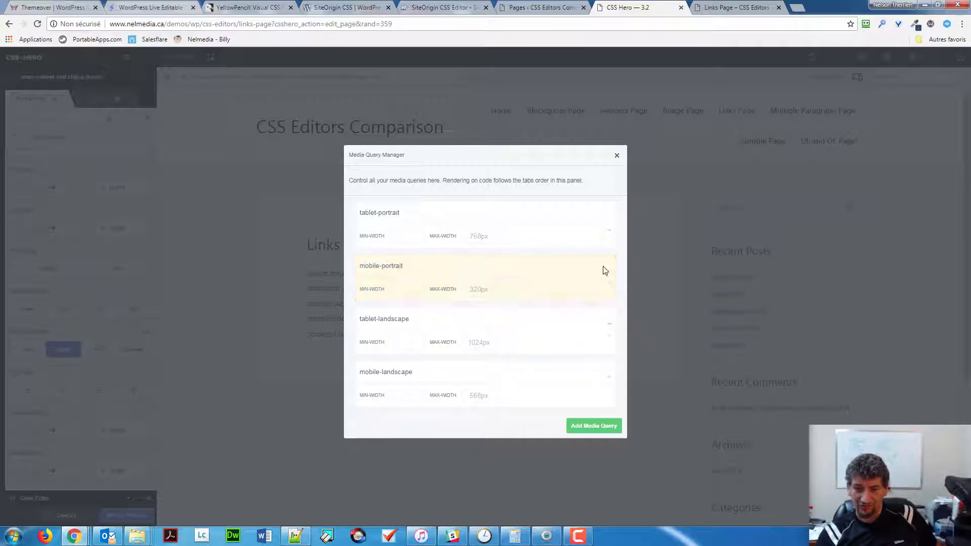
left_click(617, 157)
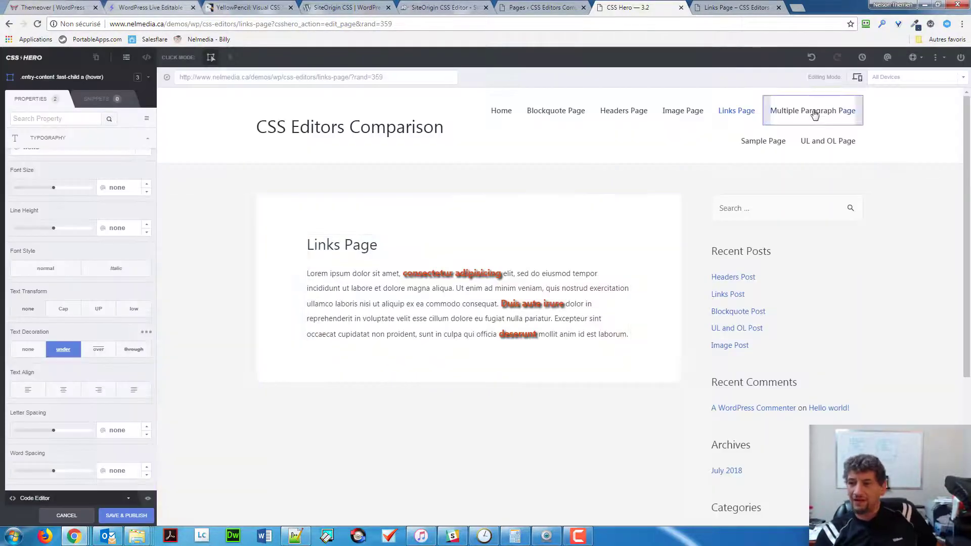
- View the content links' hover CSS in the Code Editor and collapse the editor again
left_click(938, 58)
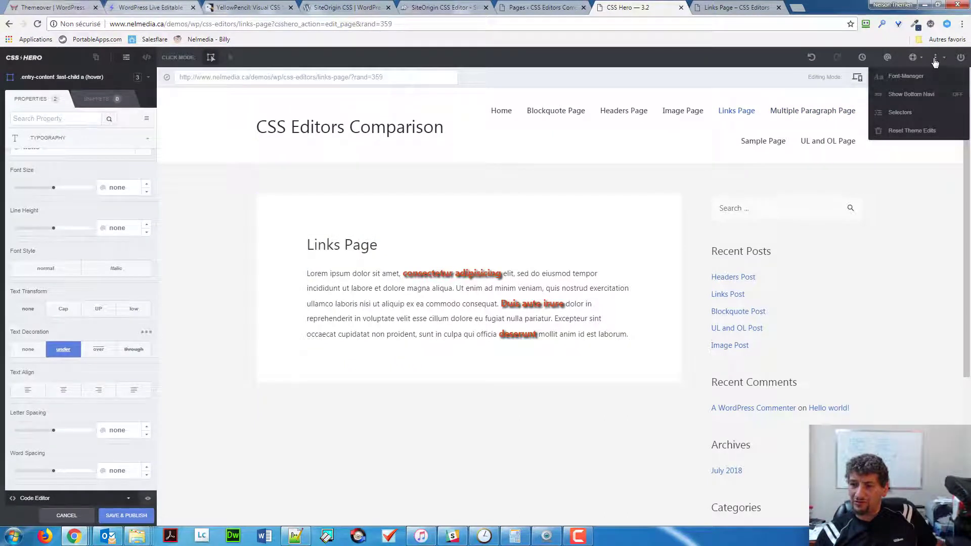
left_click(879, 110)
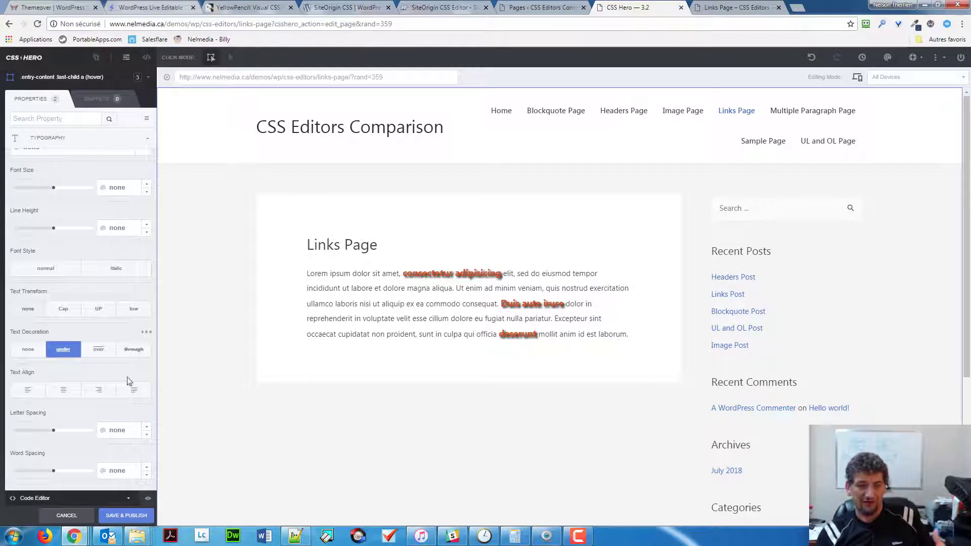
left_click(60, 499)
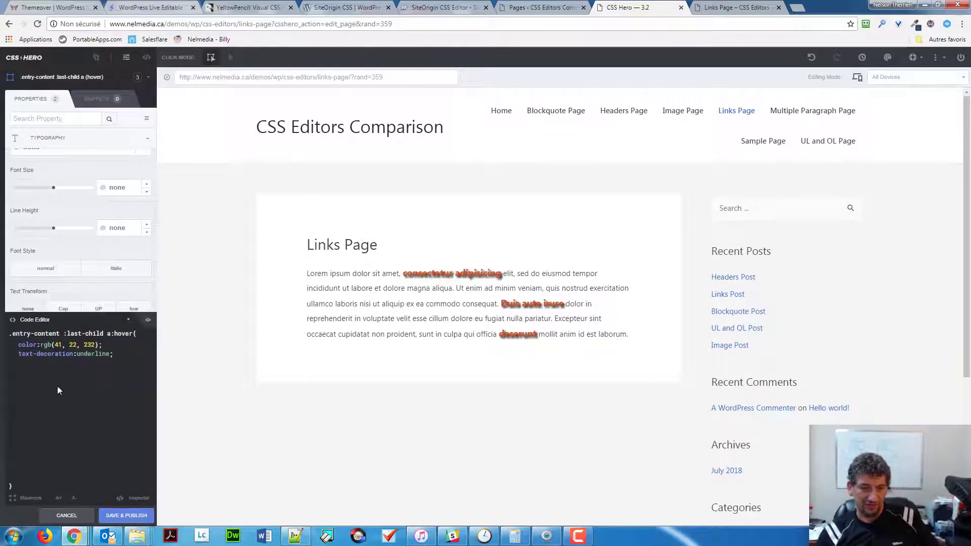
left_click(87, 320)
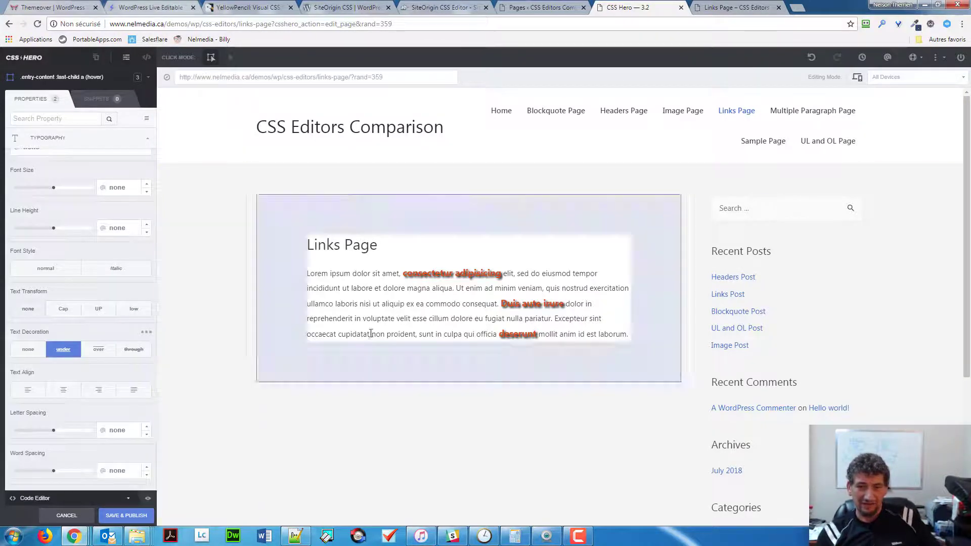
- Select the #page container and open the Selectors manager for custom CSS selectors
left_click(306, 327)
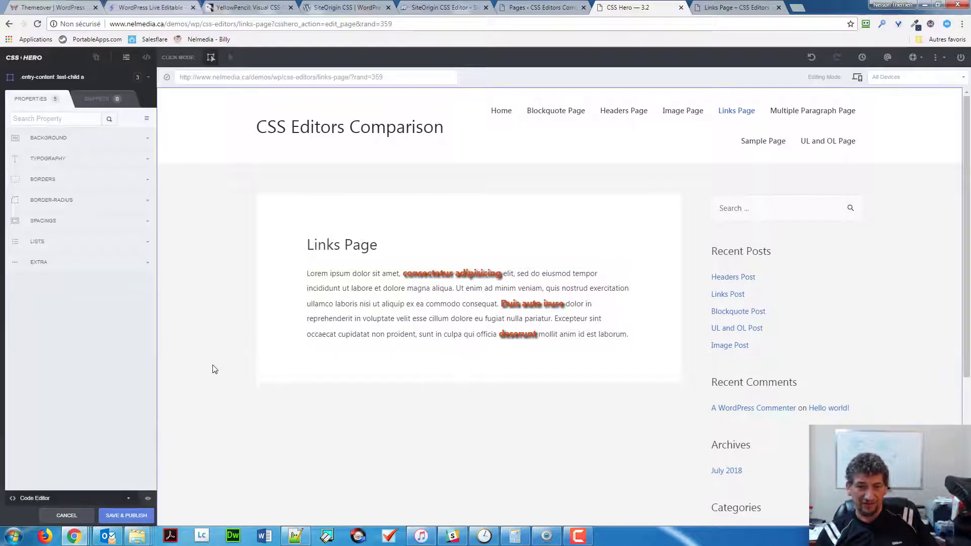
left_click(211, 369)
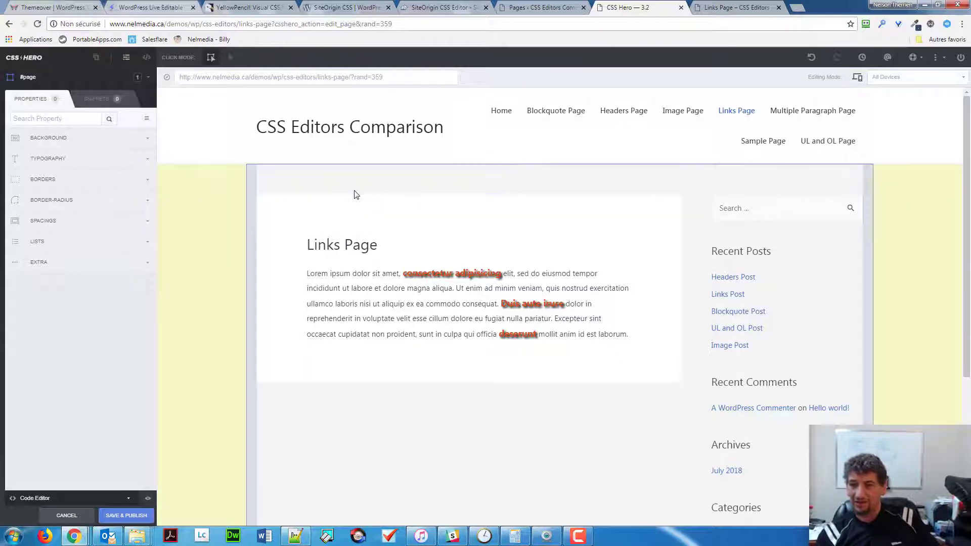
left_click(943, 60)
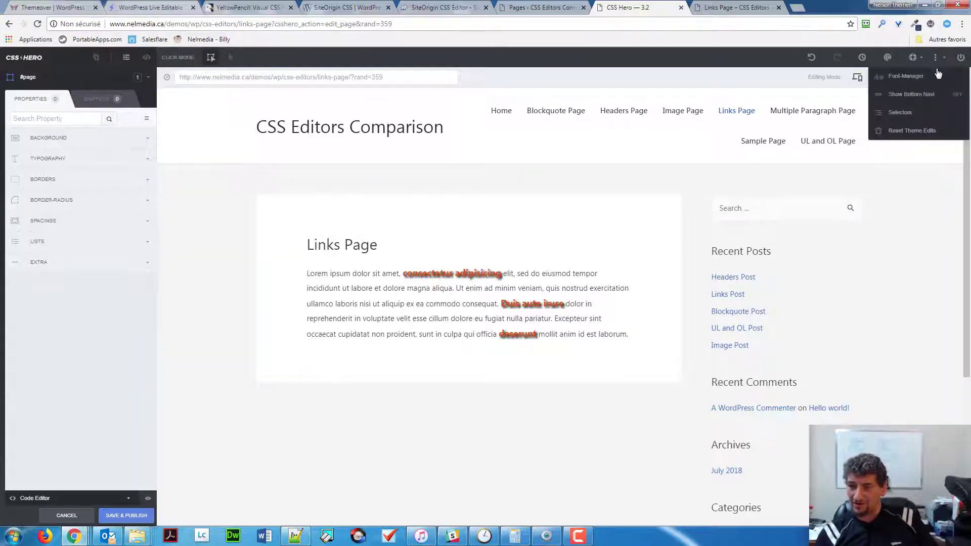
left_click(908, 115)
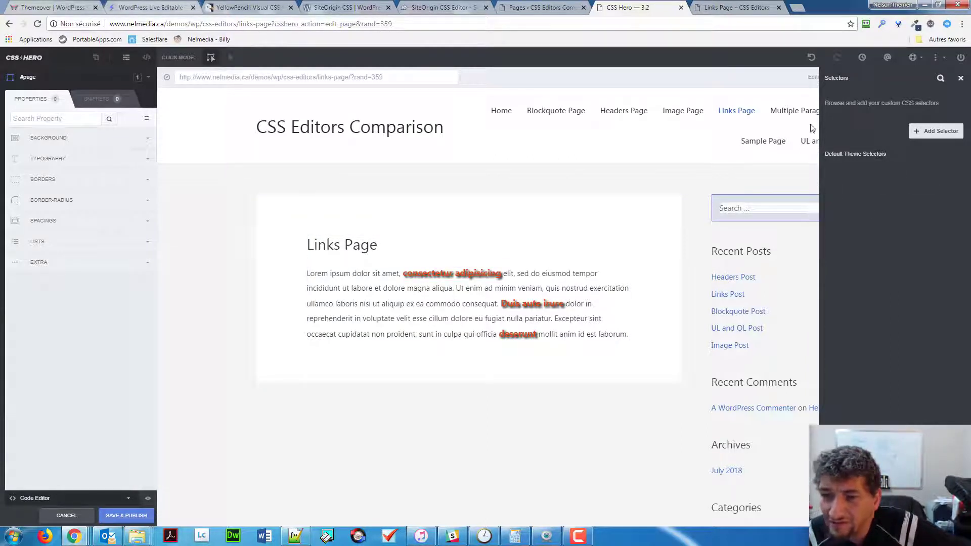
- Select the "consectetur adipisicing" link and choose .entry-content :last-child a in its normal state from the list of editable elements
left_click(424, 274)
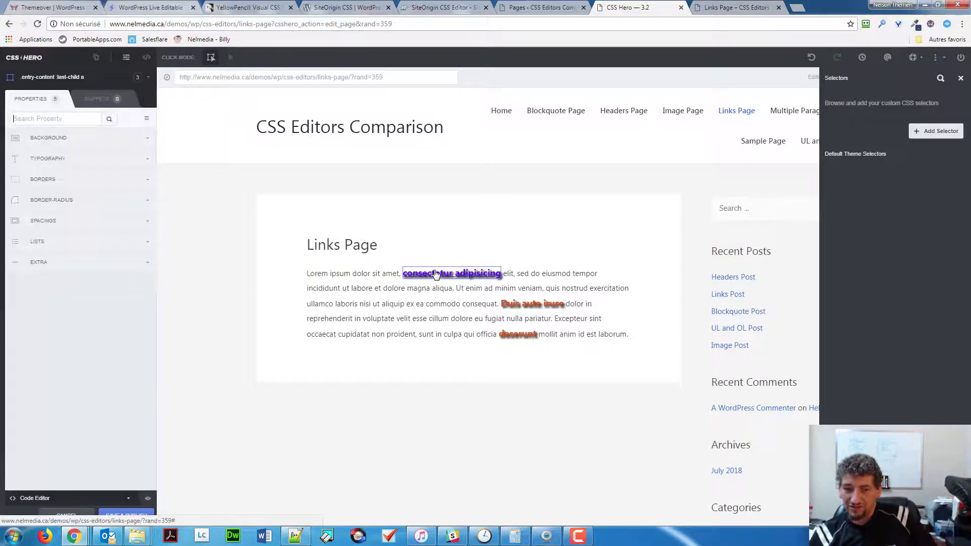
left_click(440, 273)
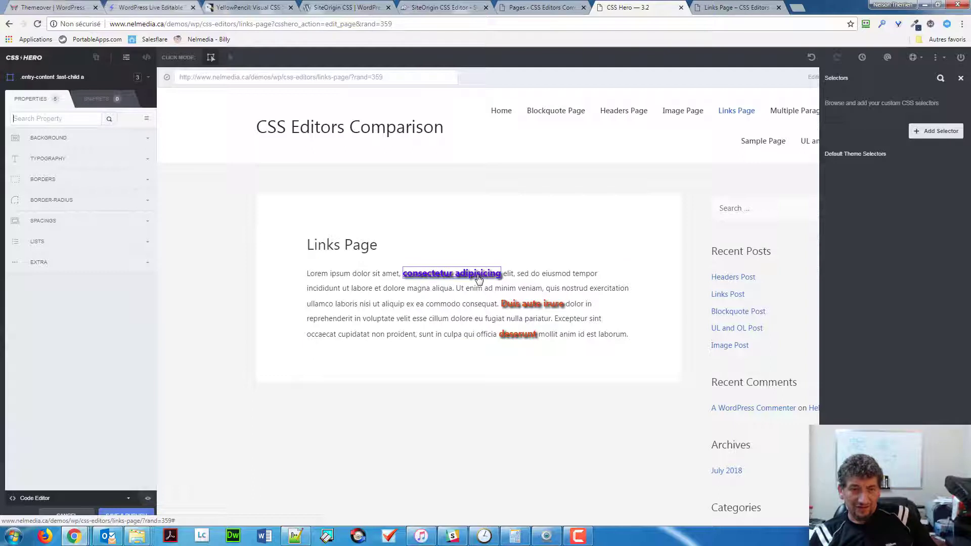
left_click(147, 80)
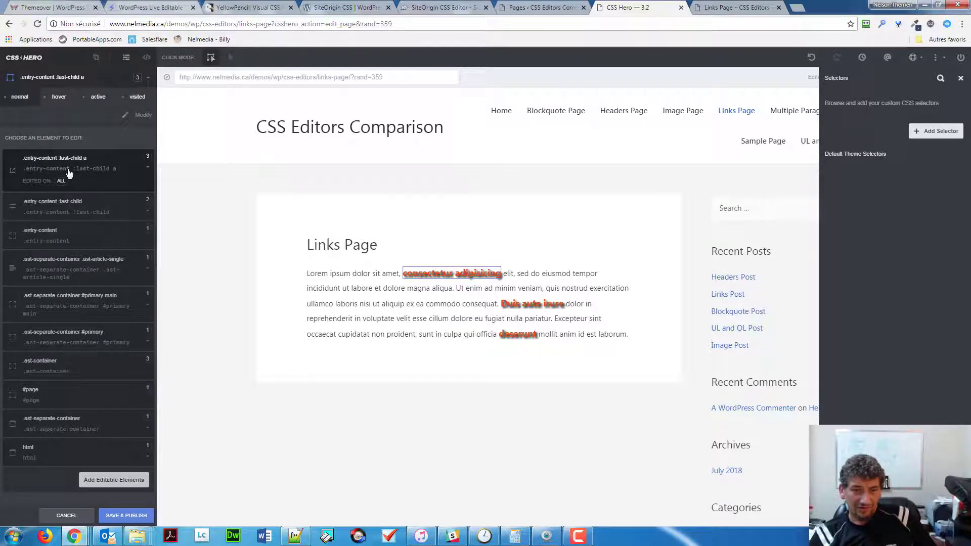
left_click(95, 173)
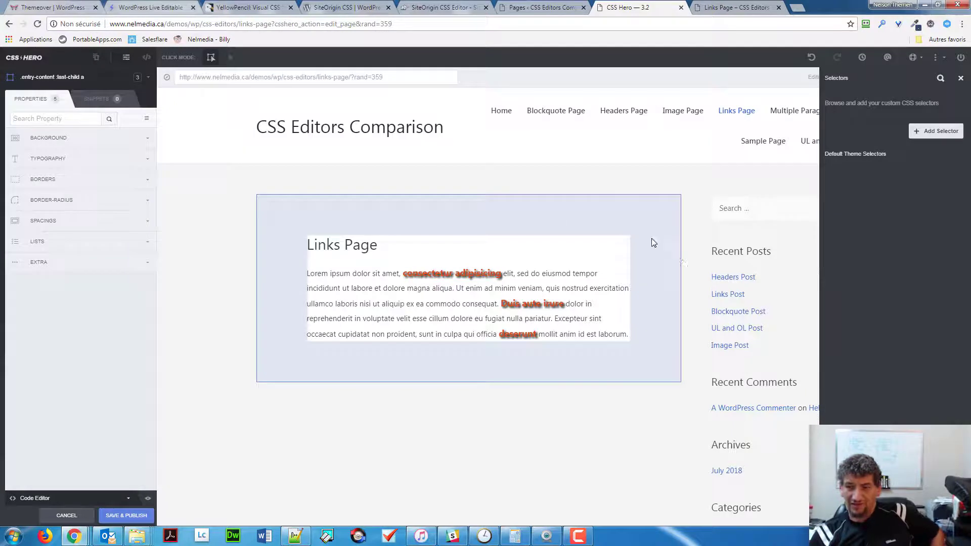
- Reopen the Selectors manager, look at the form for adding a custom selector, and close the form without adding one
left_click(939, 58)
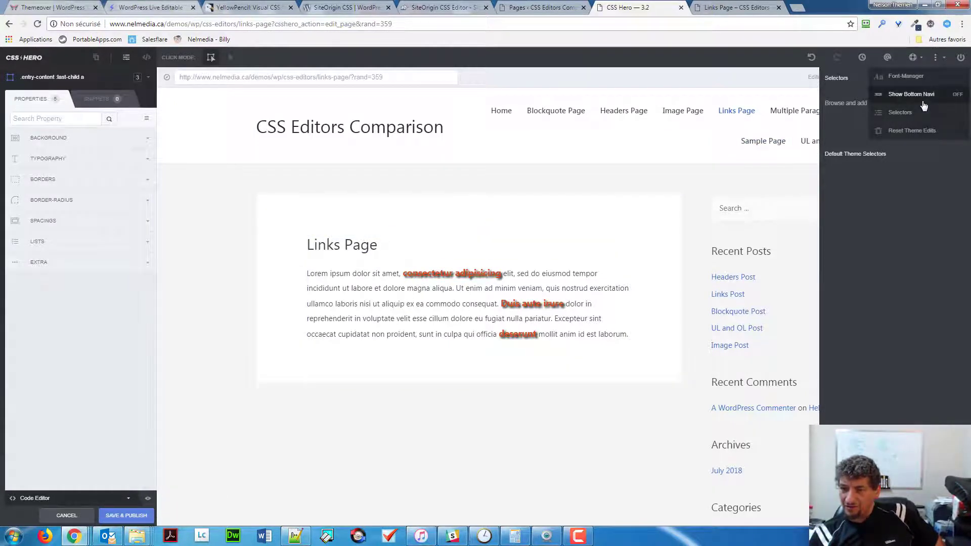
left_click(902, 113)
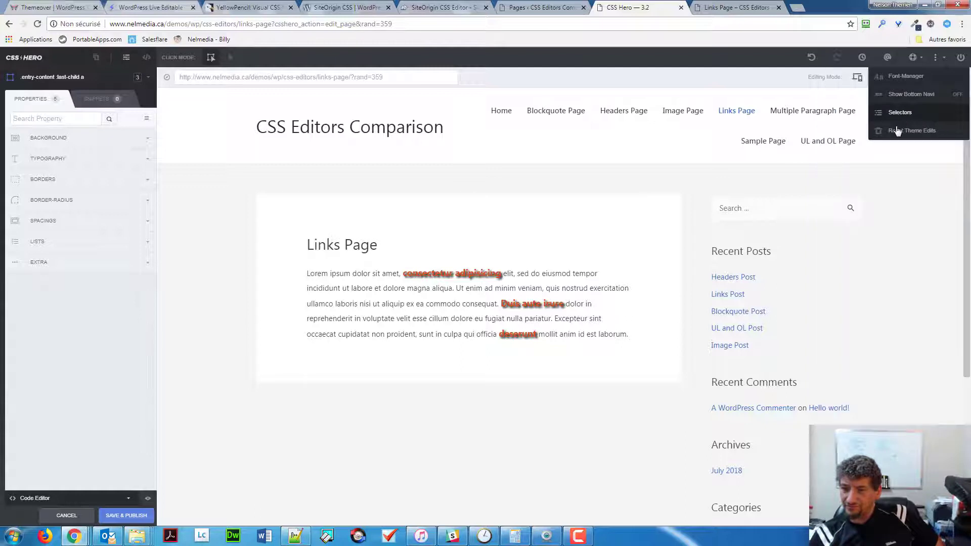
left_click(900, 112)
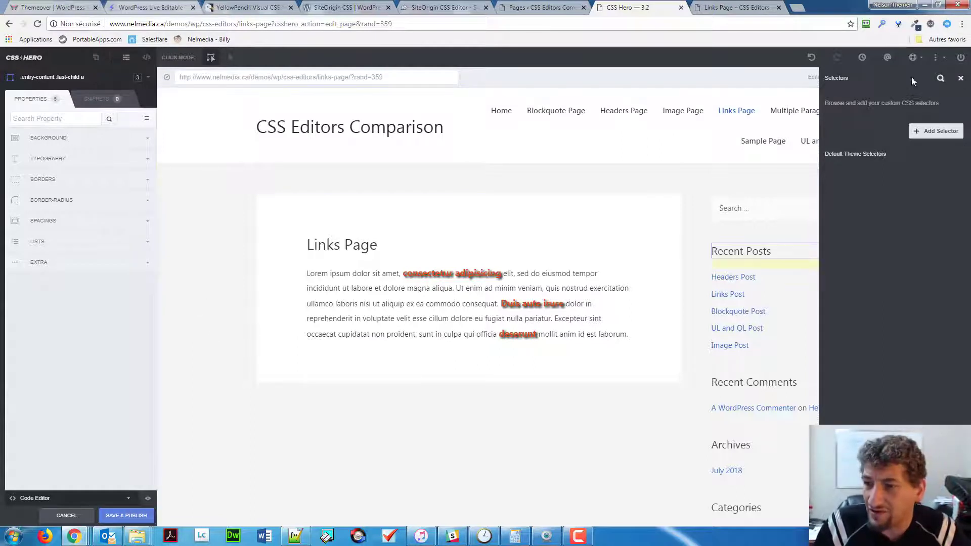
left_click(935, 57)
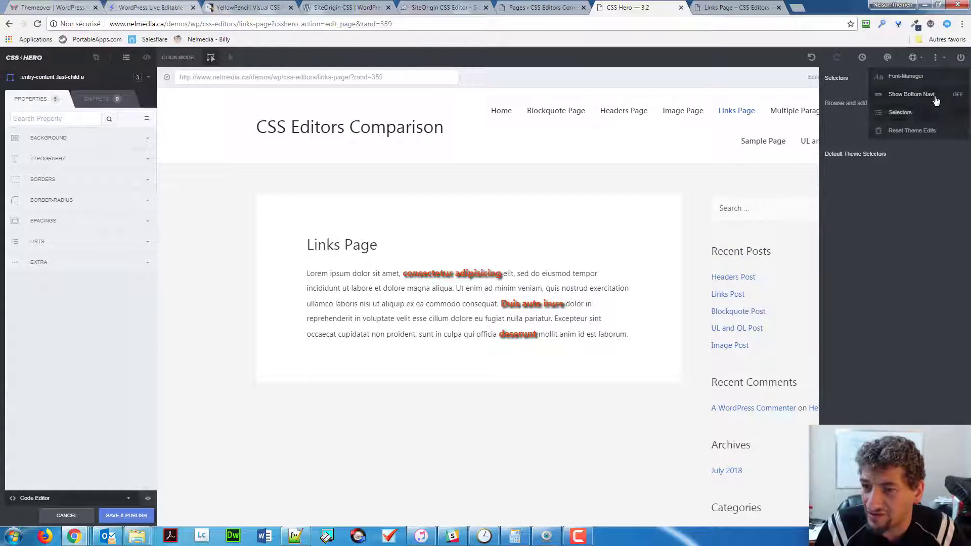
left_click(910, 114)
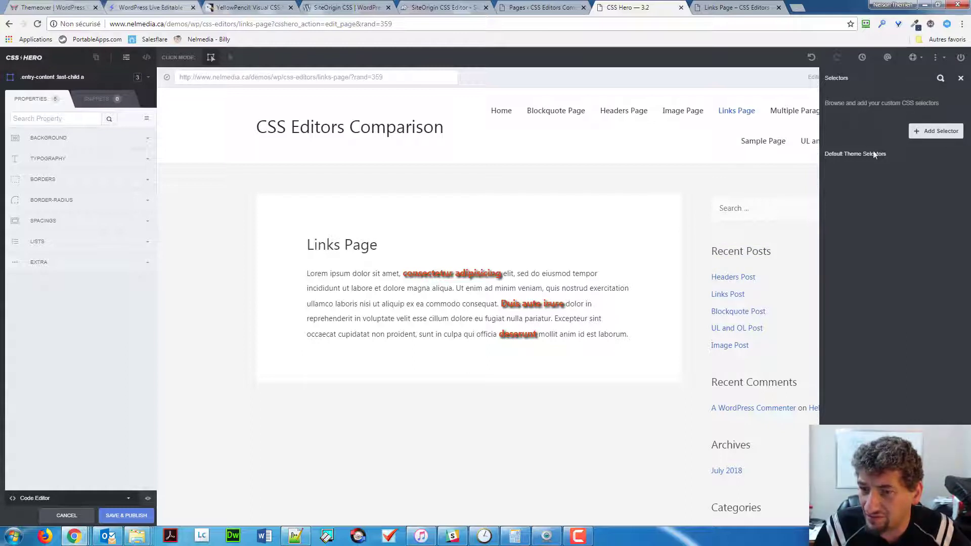
left_click(929, 133)
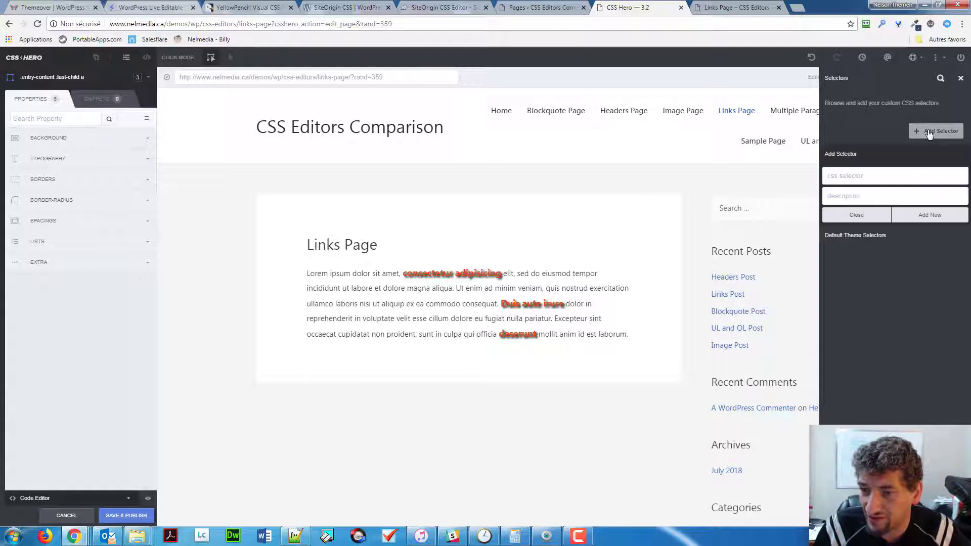
left_click(869, 223)
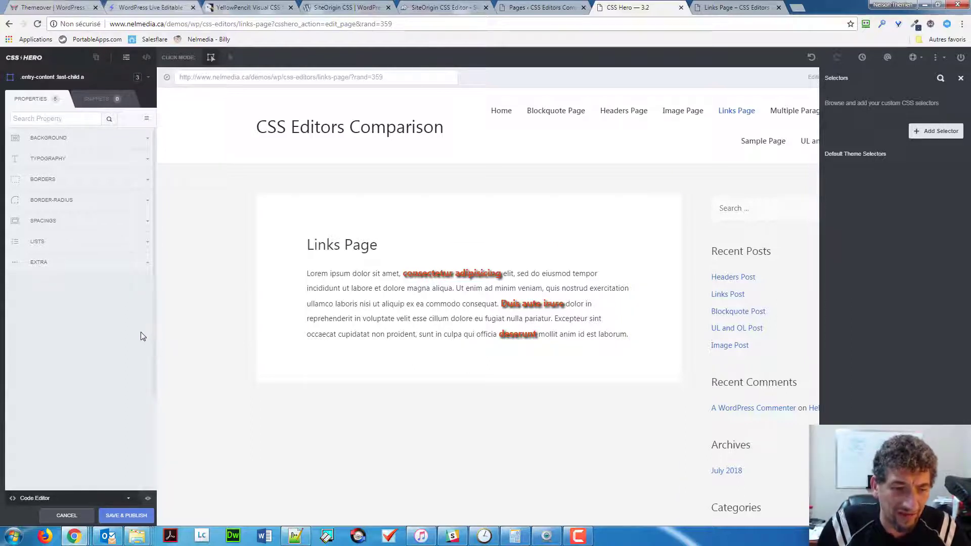
- Delete all declarations from the .entry-content :last-child a rule in the Code Editor
left_click(125, 500)
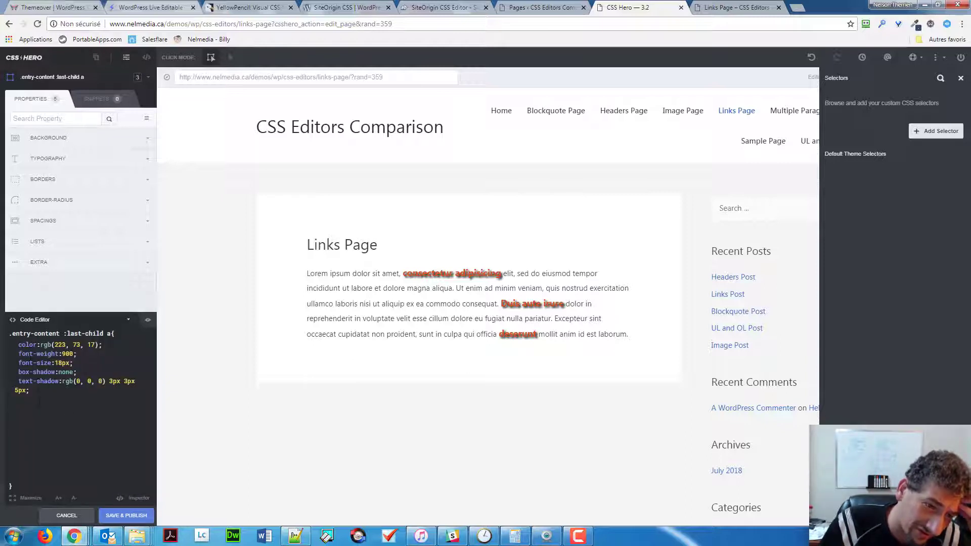
left_click_drag(37, 401, 2, 346)
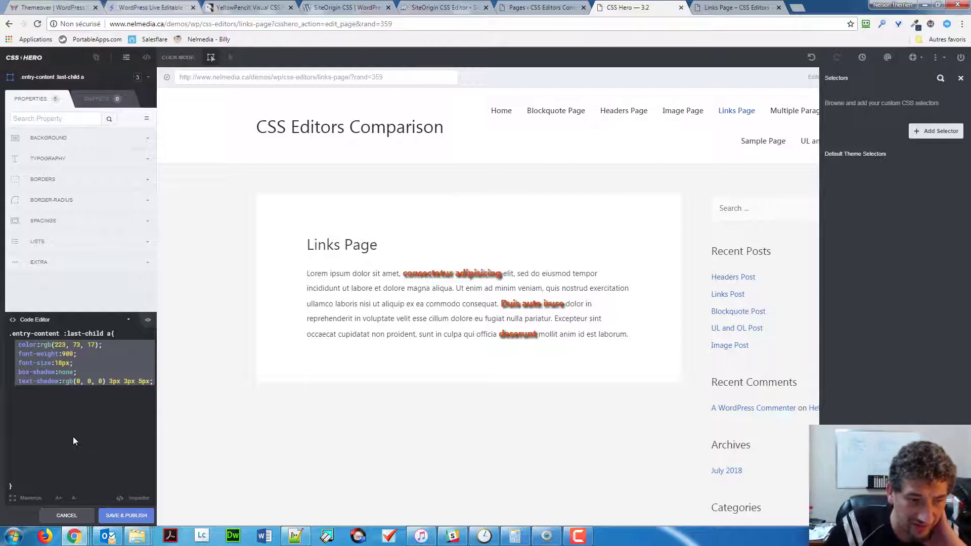
key("BackSpace")
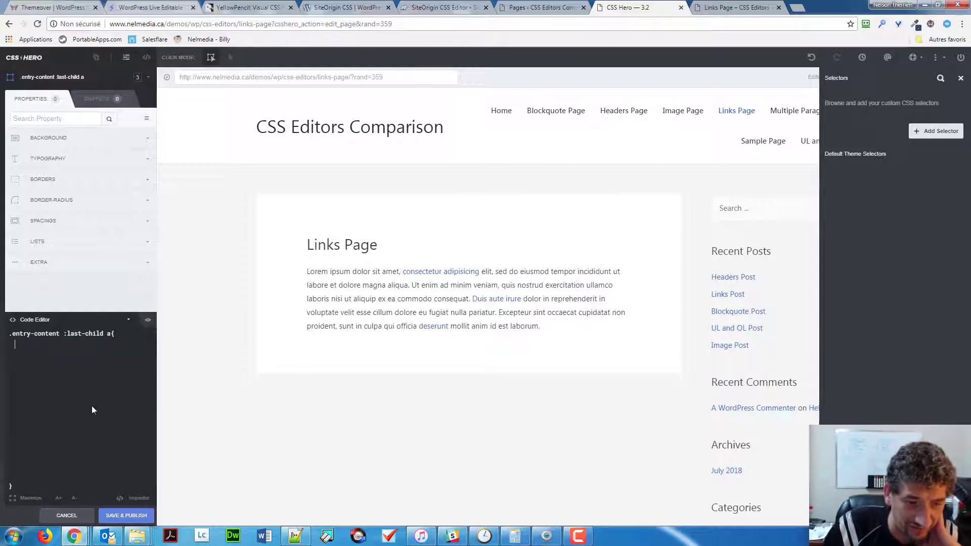
- Inspect the existing element styles that apply to the .entry-content :last-child a selector, with the code editor collapsed
left_click(148, 319)
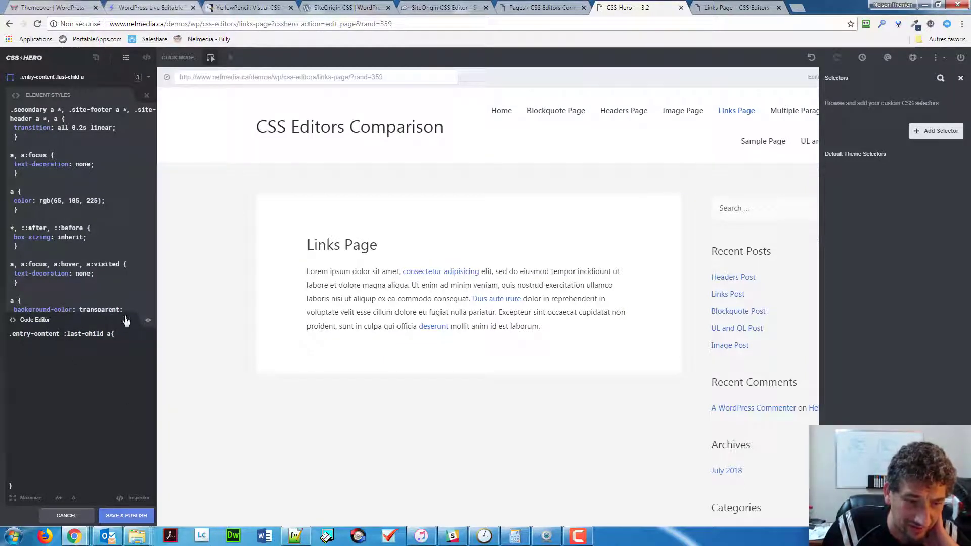
left_click(128, 320)
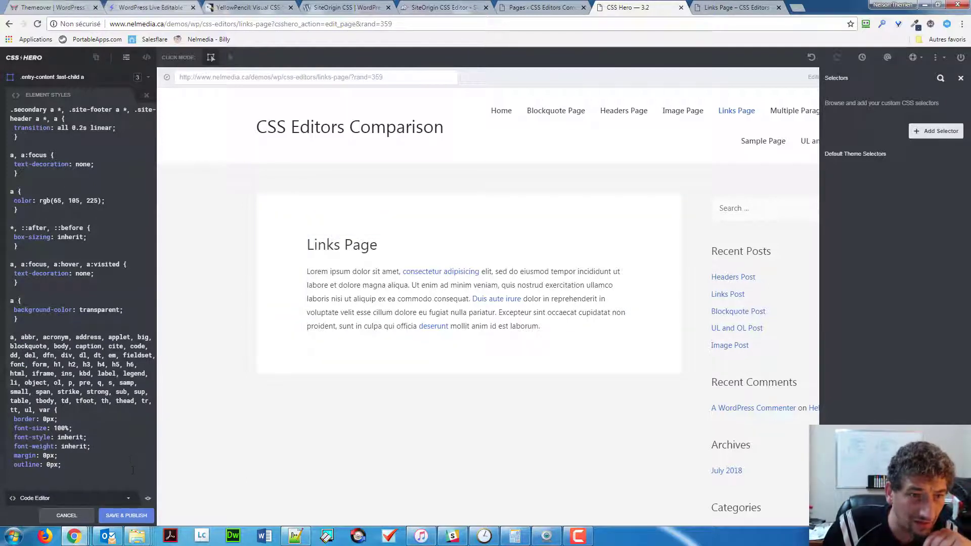
left_click(146, 95)
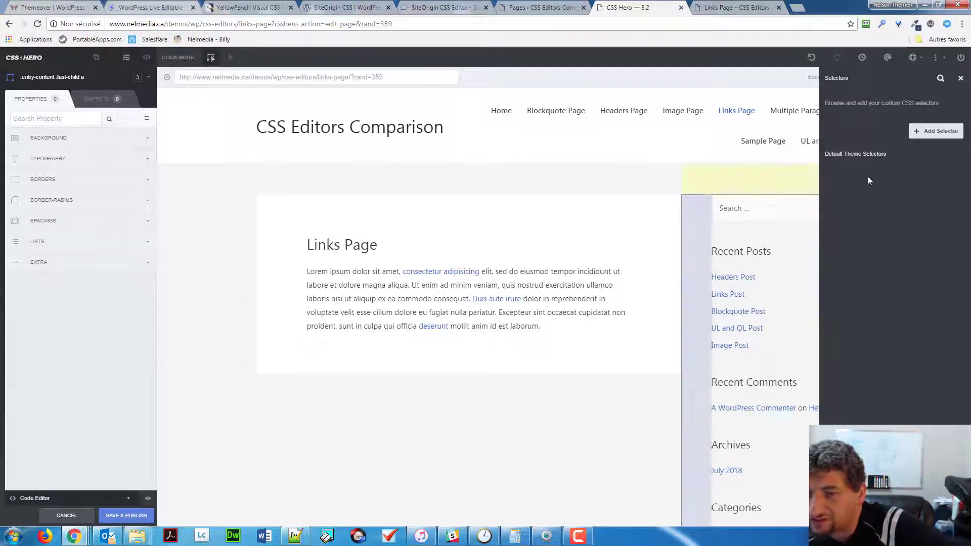
- Check the Selectors list for custom and default theme selectors, and close it
left_click(960, 78)
left_click(936, 57)
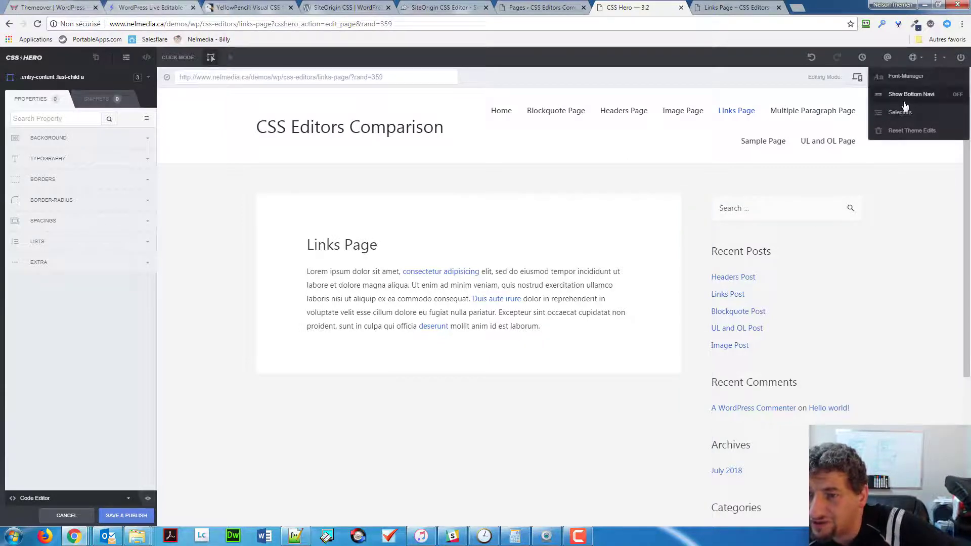
left_click(896, 114)
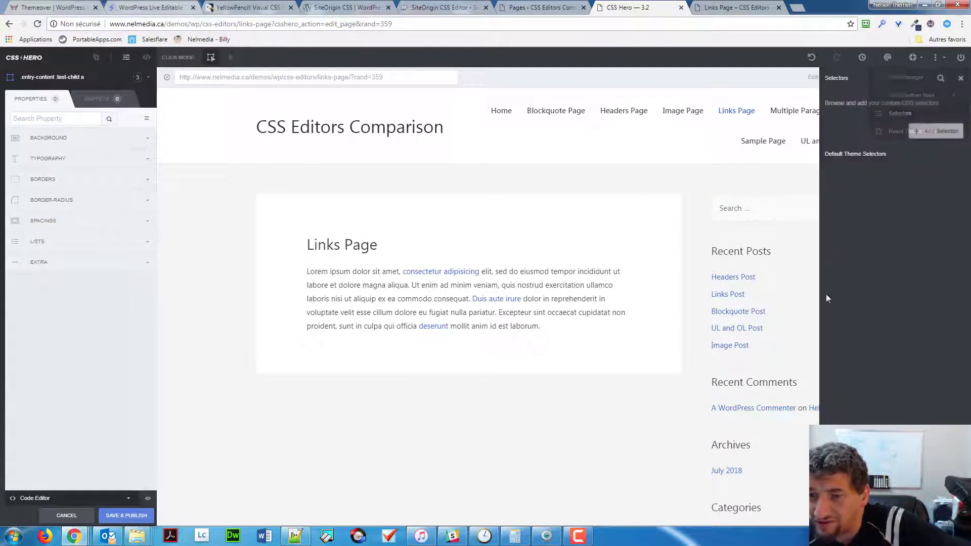
left_click(960, 78)
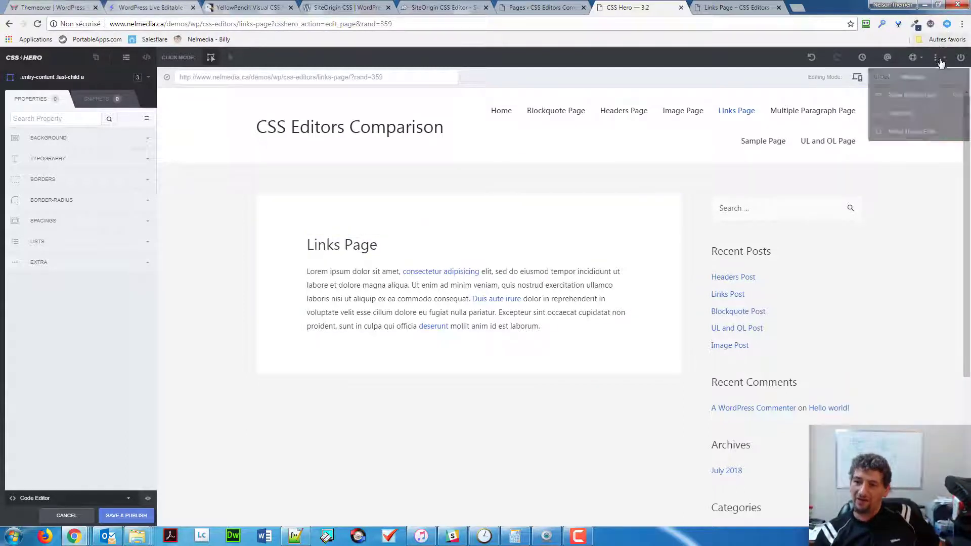
mouse_move(935, 57)
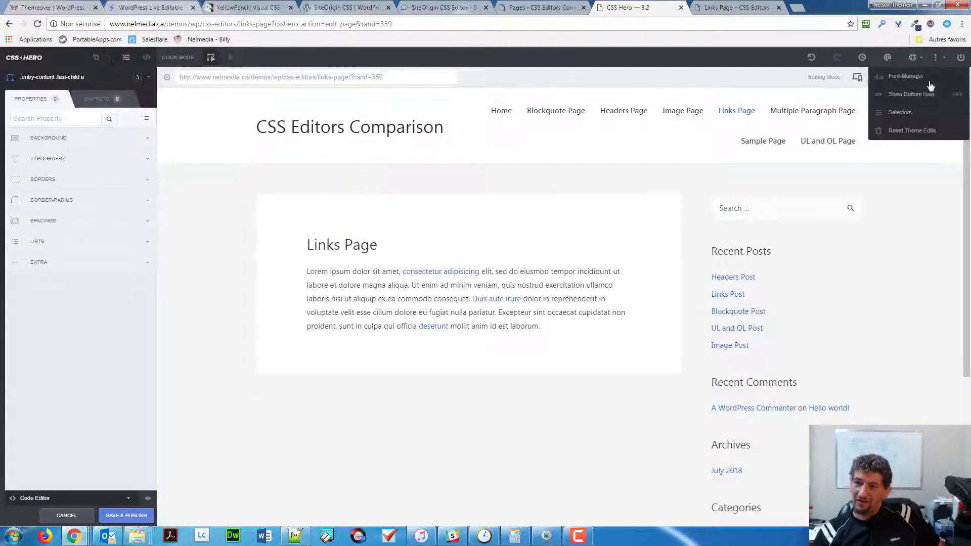
left_click(902, 115)
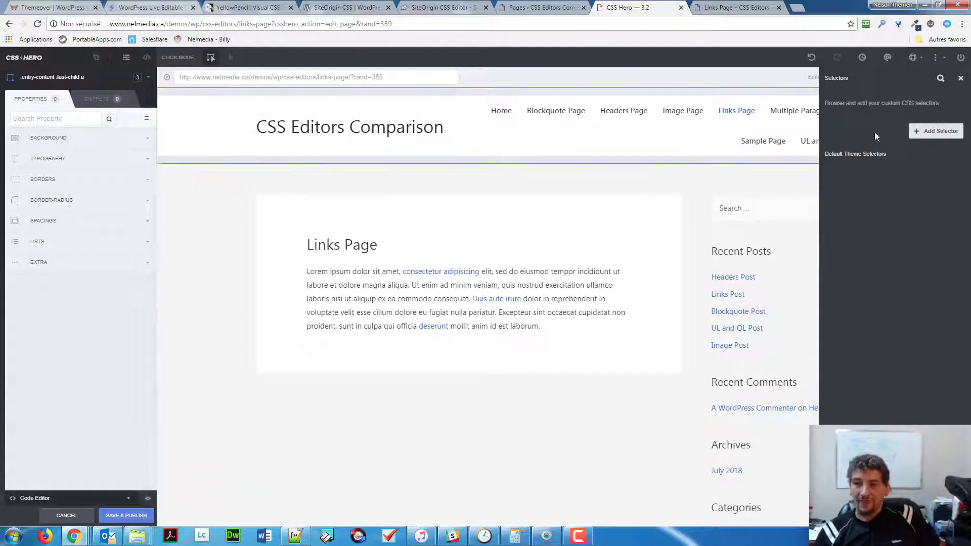
left_click(960, 78)
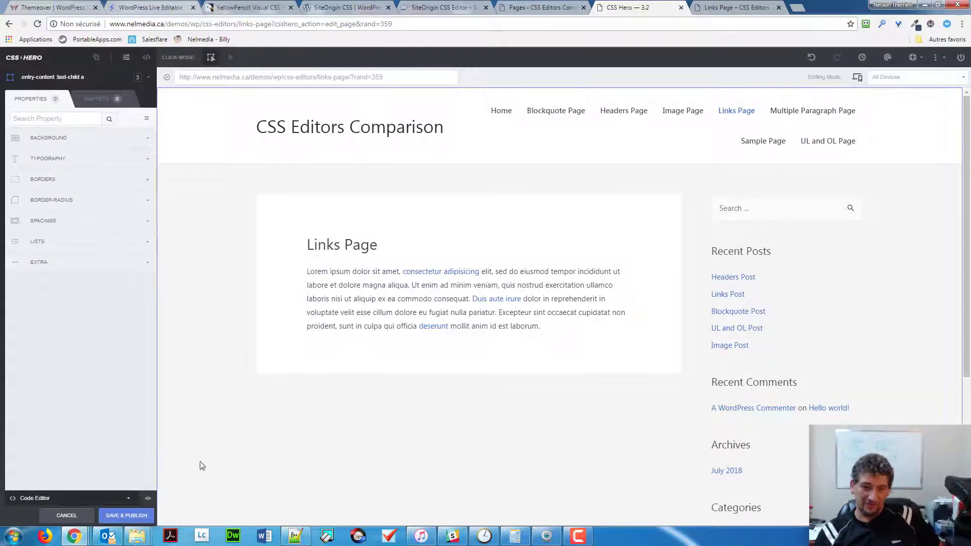
- Discard the unsaved edits and delete all declarations from the .entry-content :last-child a rule in the code editor
left_click(71, 519)
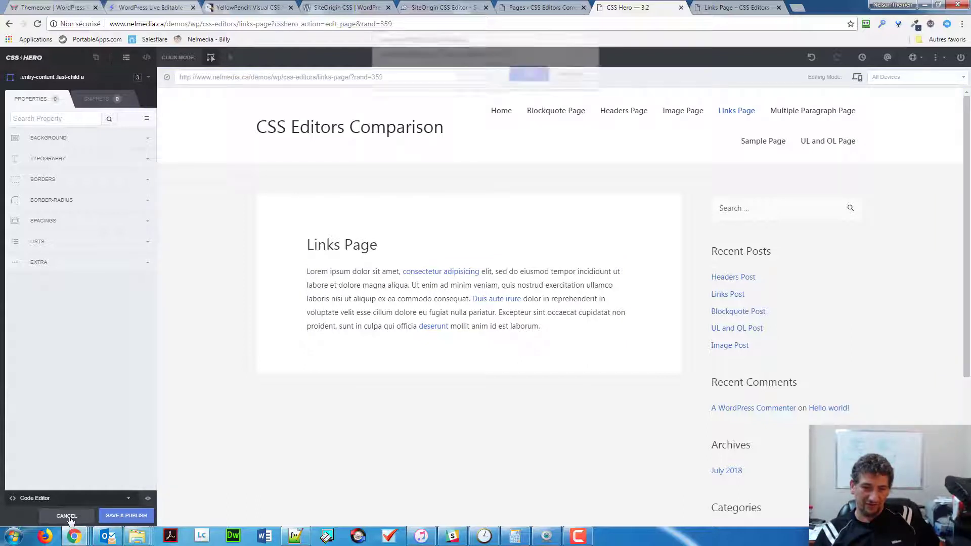
left_click(526, 81)
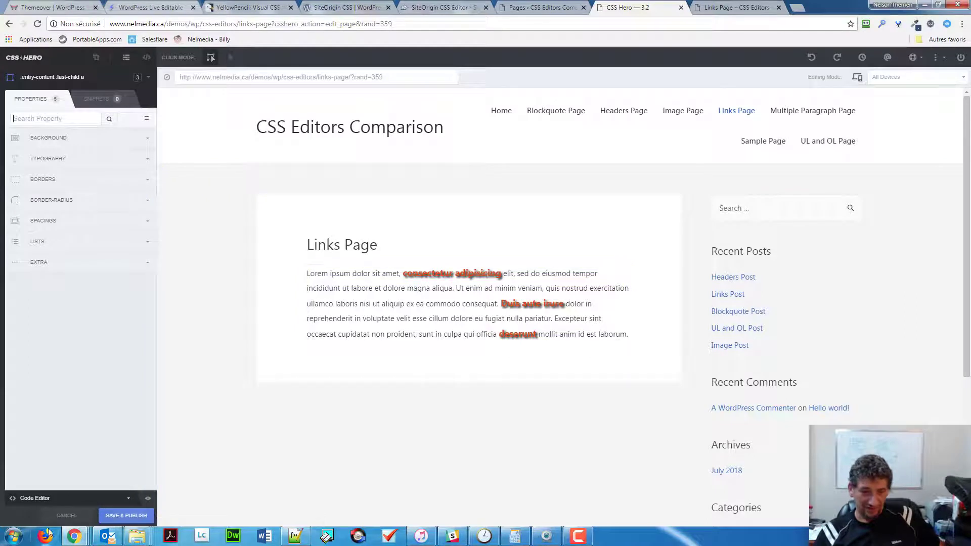
left_click(120, 498)
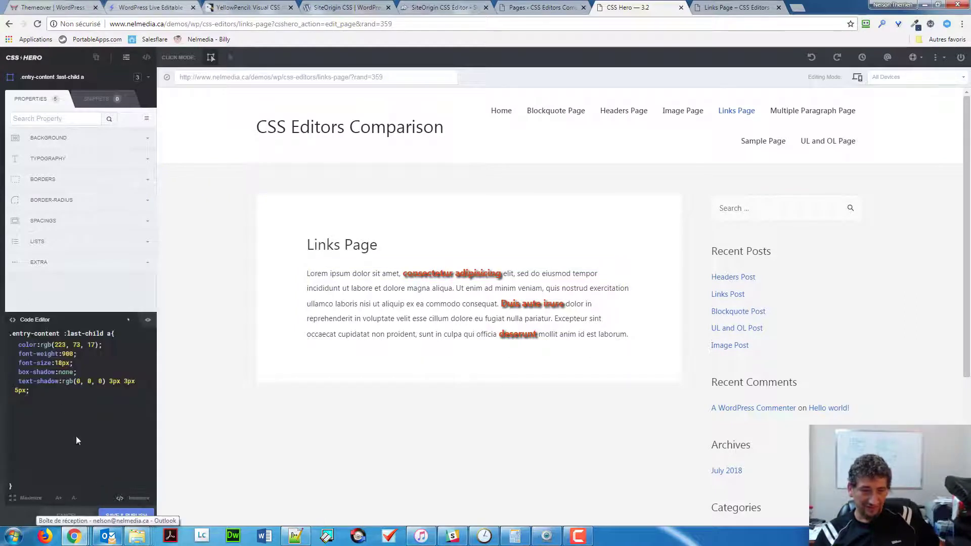
left_click_drag(61, 392, 1, 334)
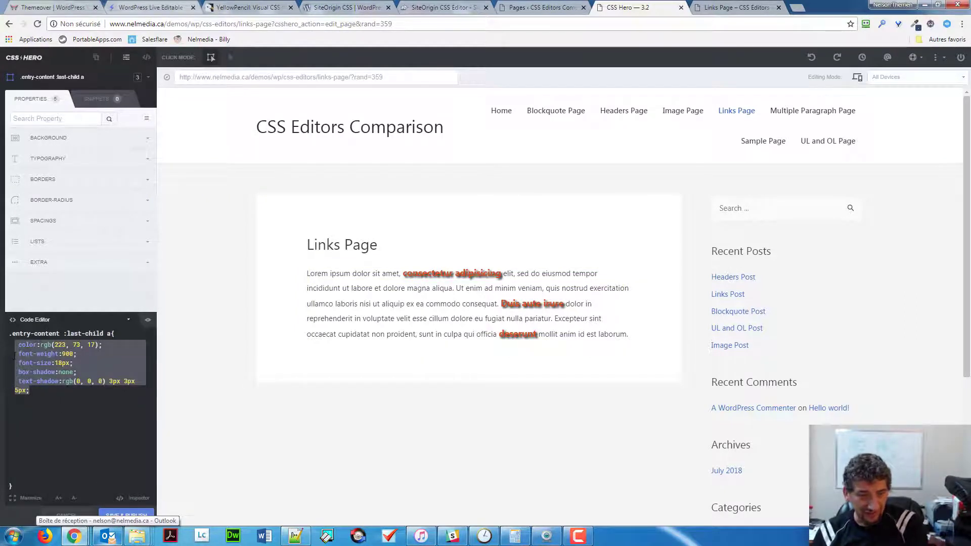
key("Delete")
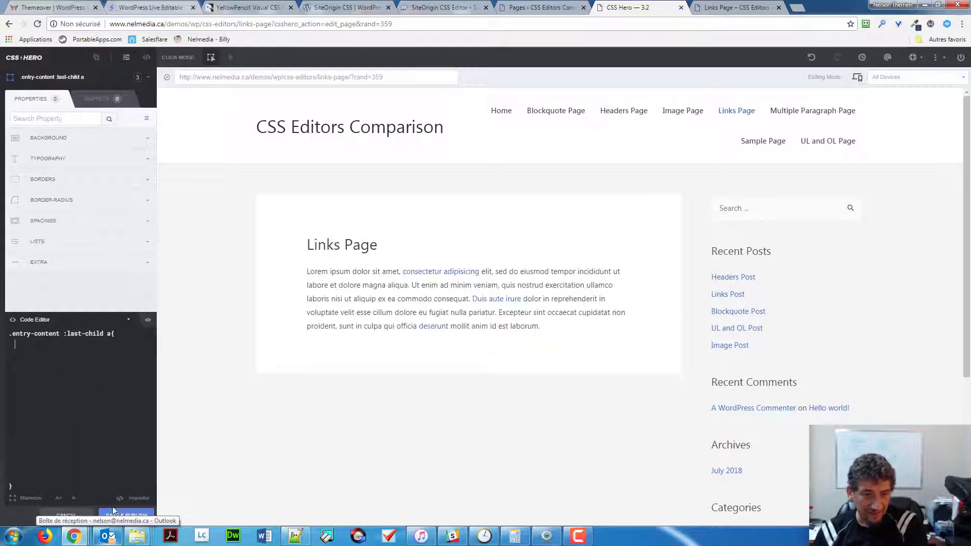
- Delete the color and text-decoration declarations from the paragraph links' hover rule, and save and publish the changes
left_click(230, 457)
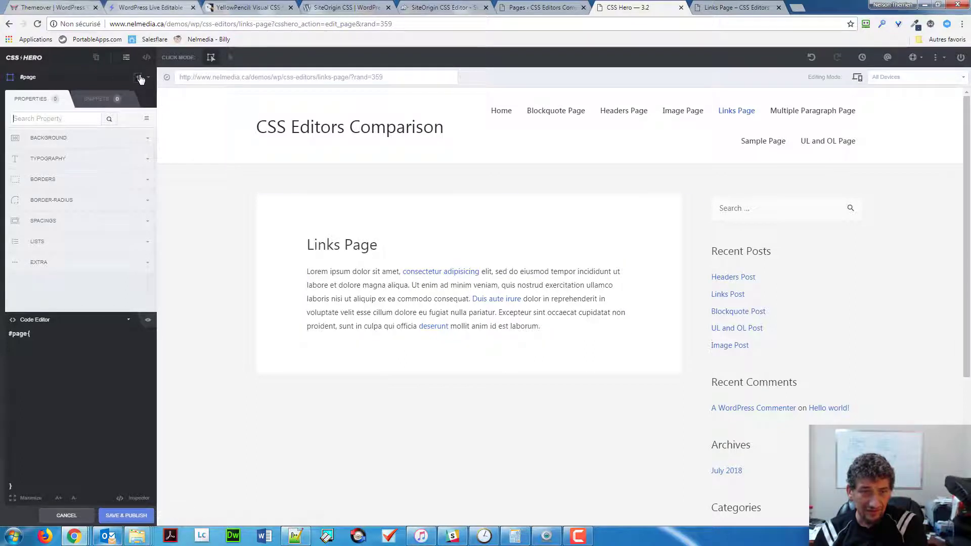
left_click(414, 275)
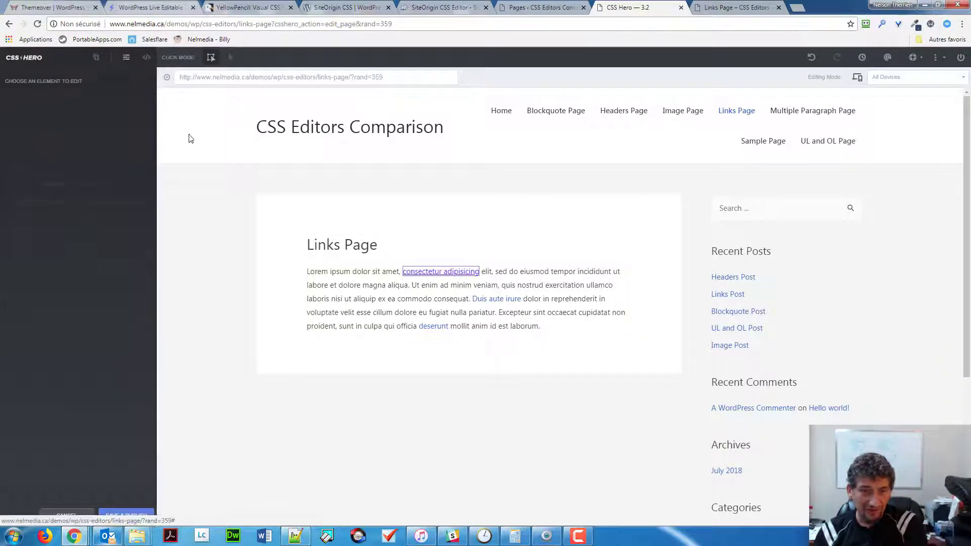
left_click(148, 77)
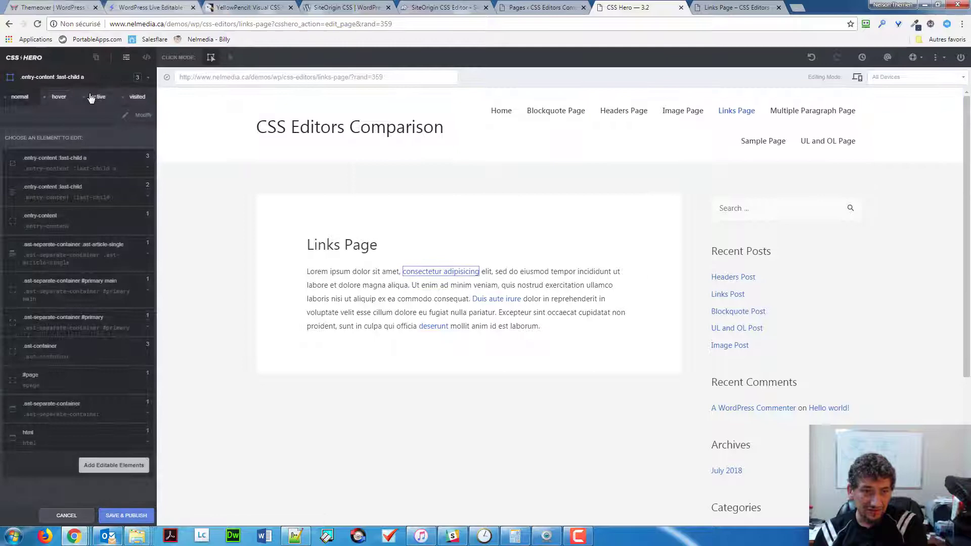
left_click(59, 97)
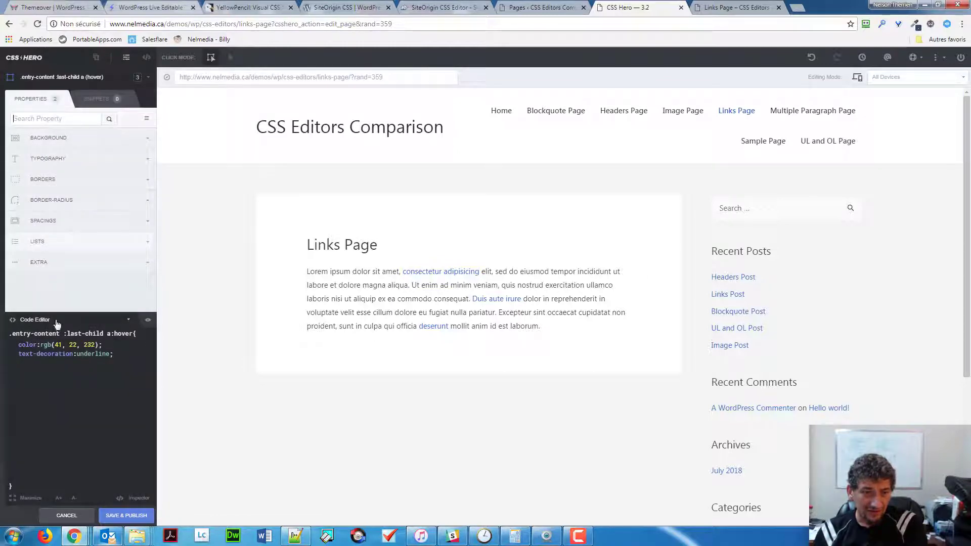
left_click_drag(103, 345, 2, 346)
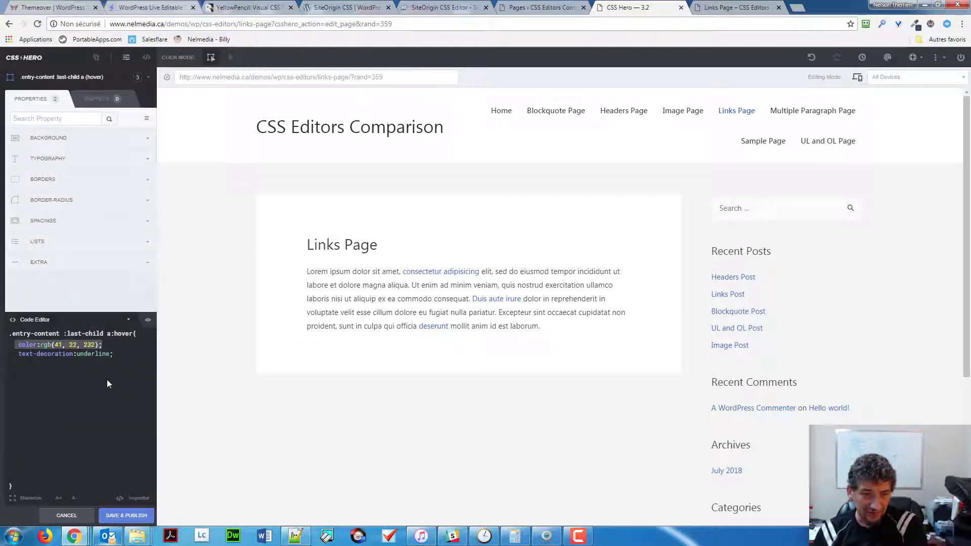
left_click_drag(116, 357, 3, 348)
key("BackSpace")
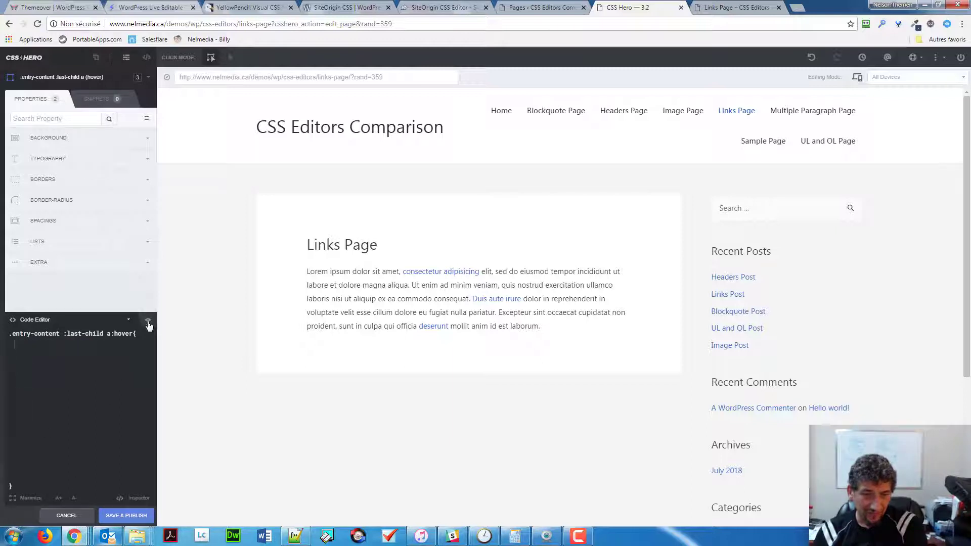
left_click(110, 517)
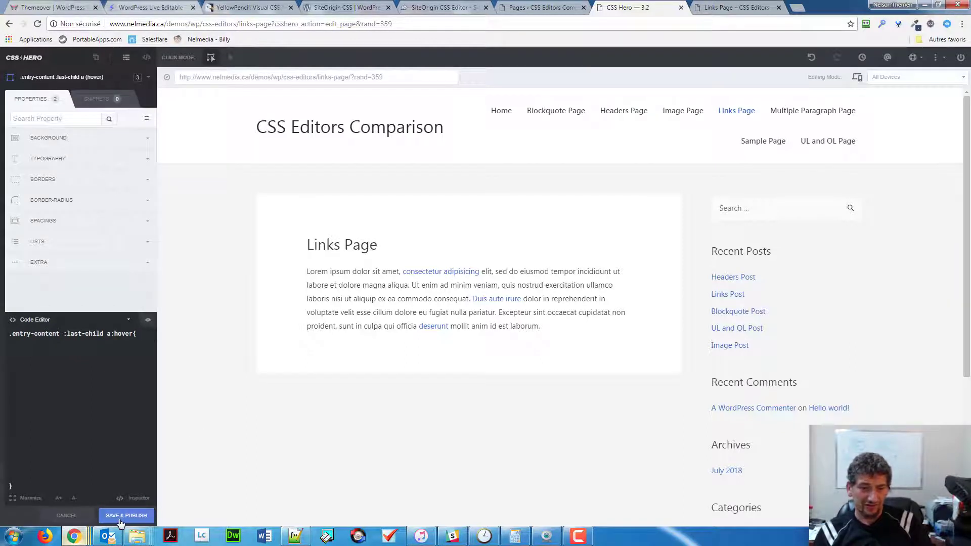
- Check the Selectors list again with the code editor collapsed, and quit the CSS Hero editor
left_click(128, 320)
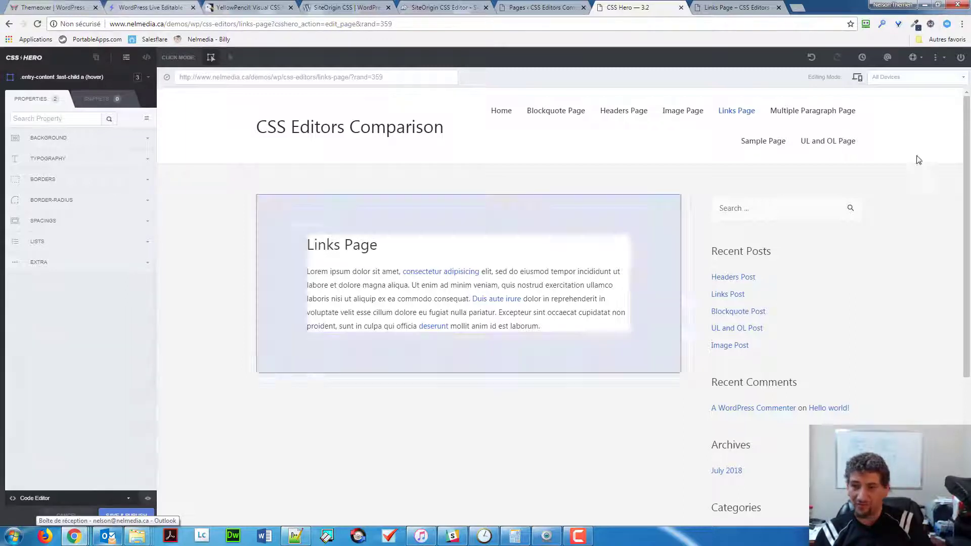
left_click(934, 59)
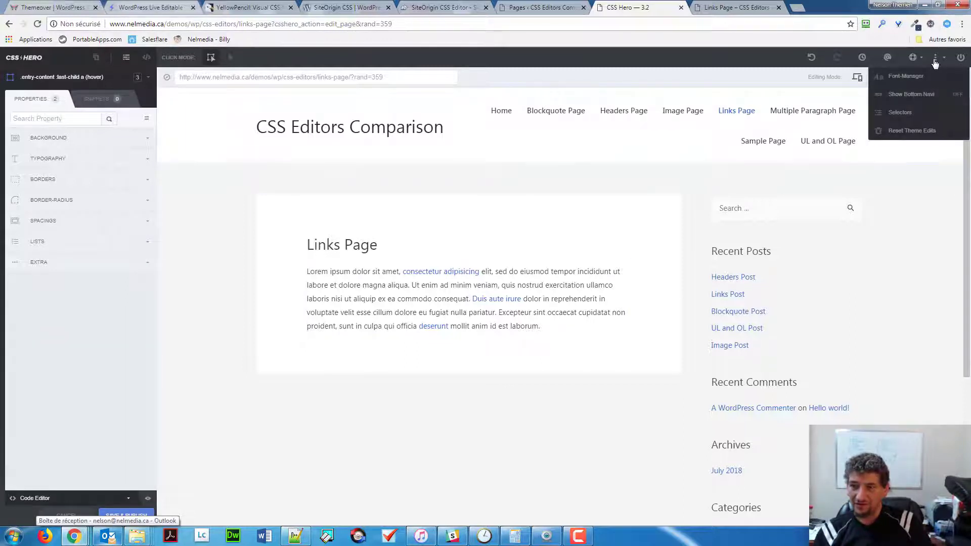
left_click(899, 112)
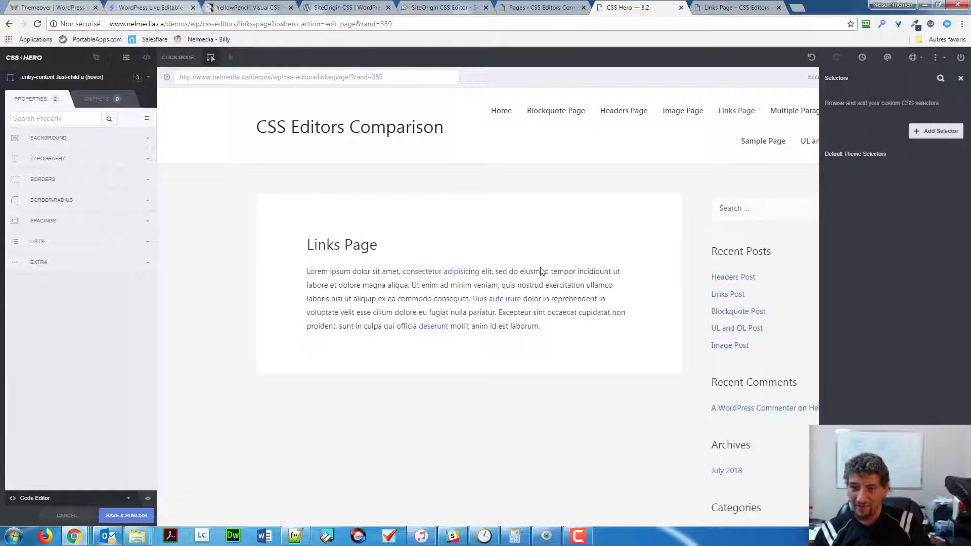
left_click(230, 219)
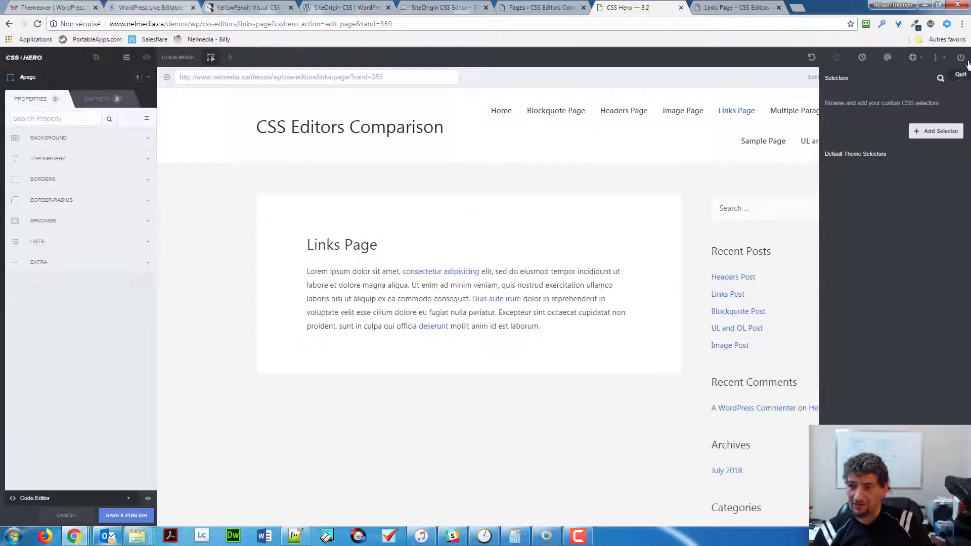
left_click(962, 61)
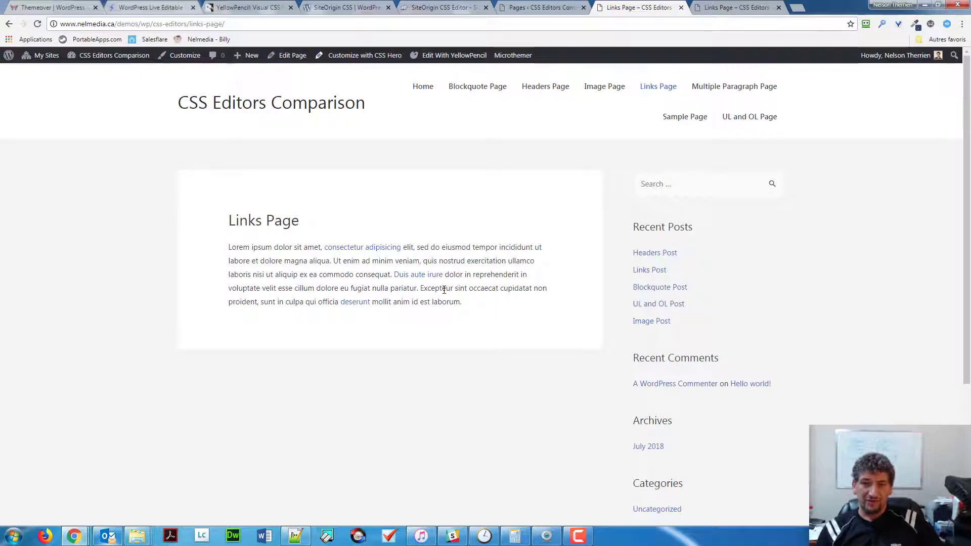
- Review the Themeover pricing, the CSS Hero themes page and the YellowPencil product page
left_click(48, 9)
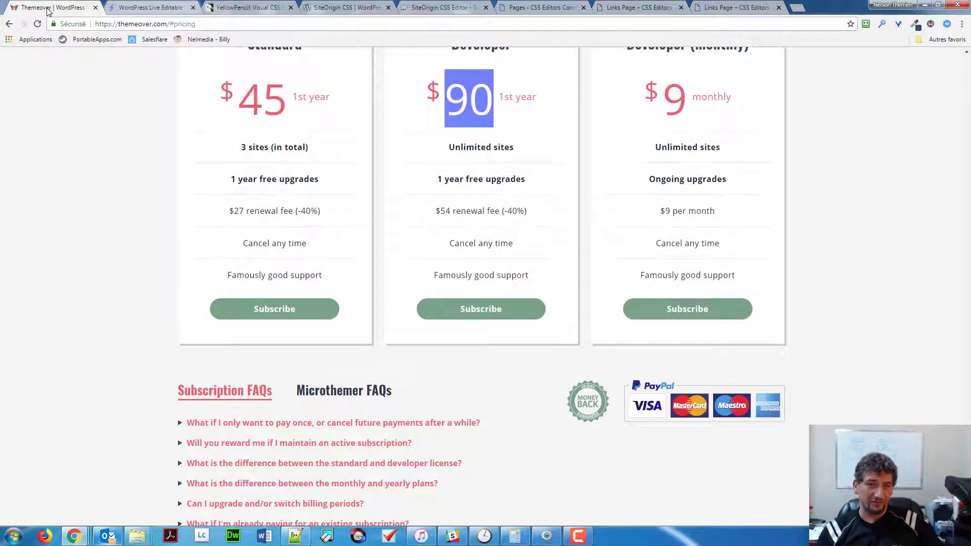
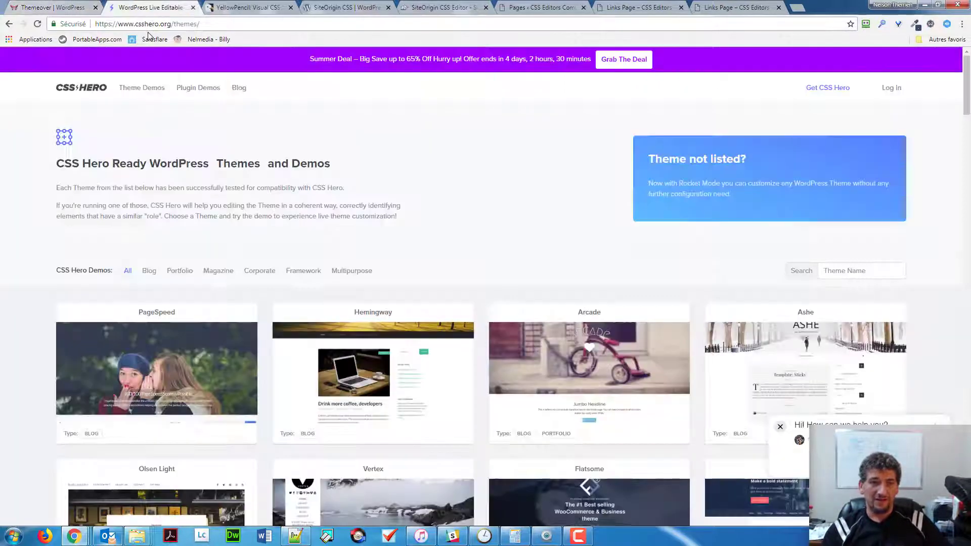
left_click(166, 7)
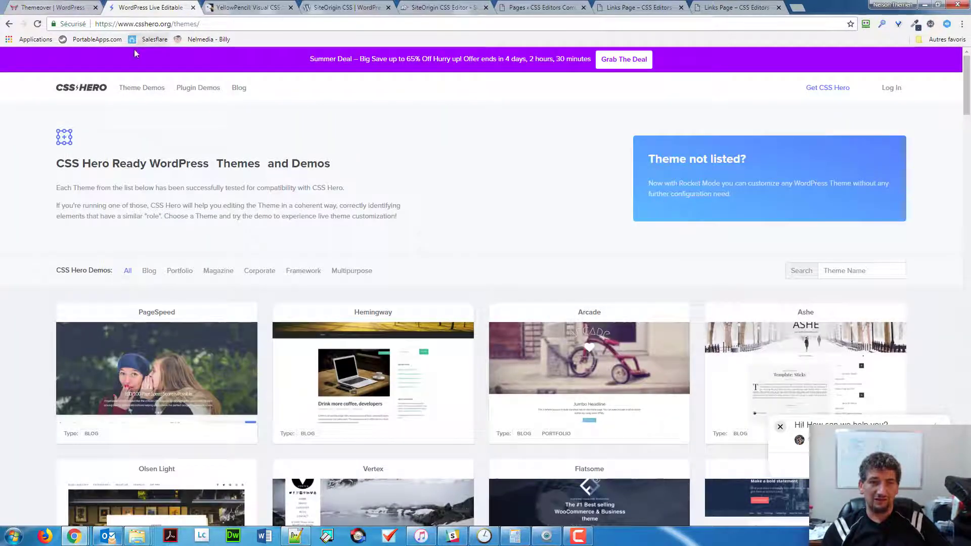
left_click(217, 11)
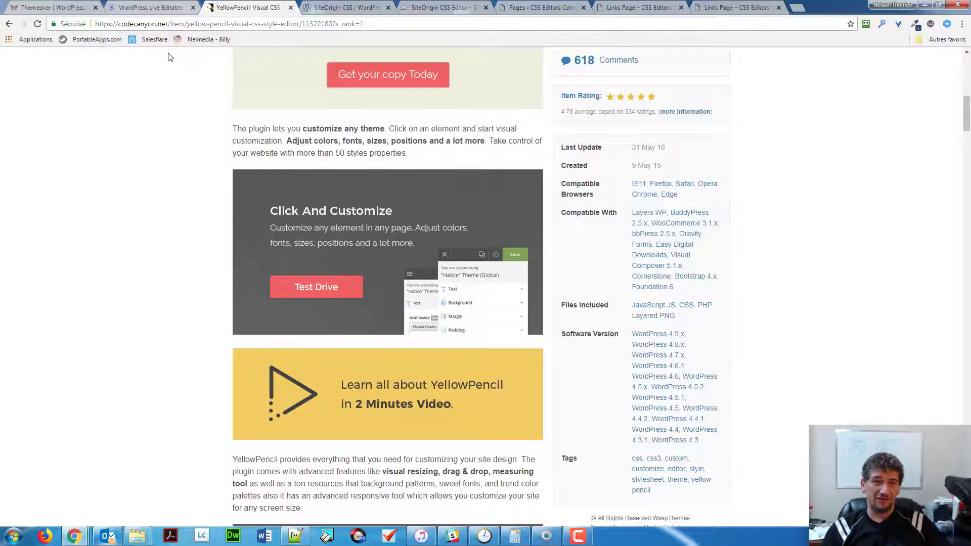
left_click(16, 4)
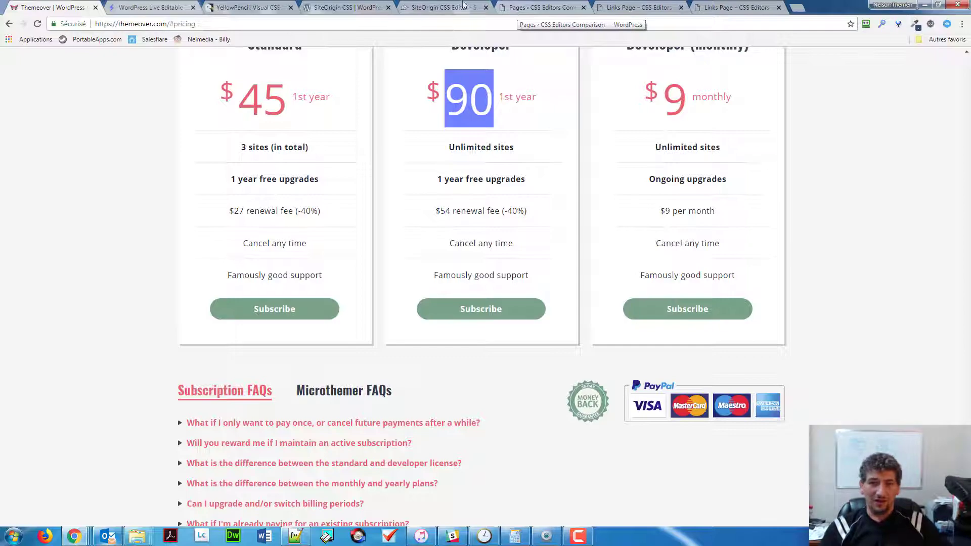
- Examine the Regular License price at the start of the YellowPencil product page on CodeCanyon
left_click(247, 8)
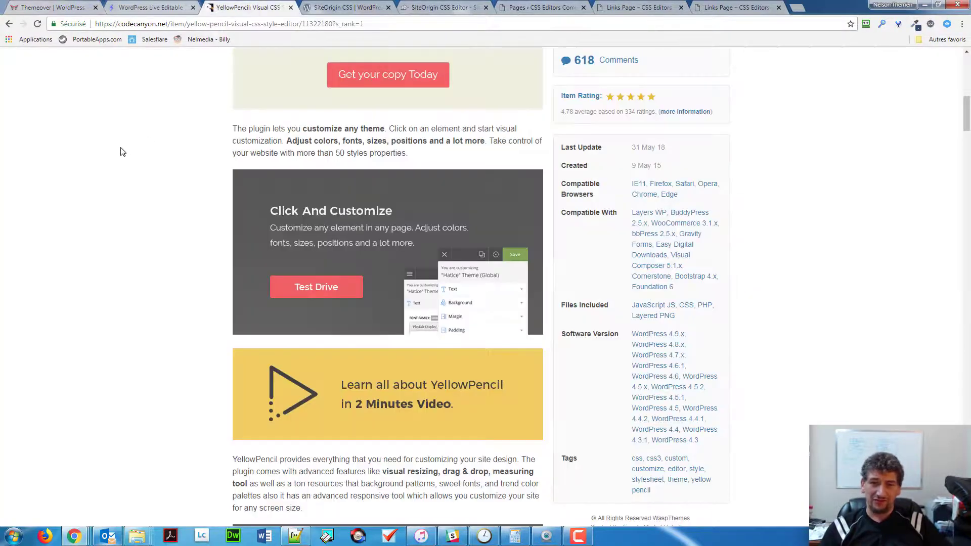
scroll(122, 215, "up", 8)
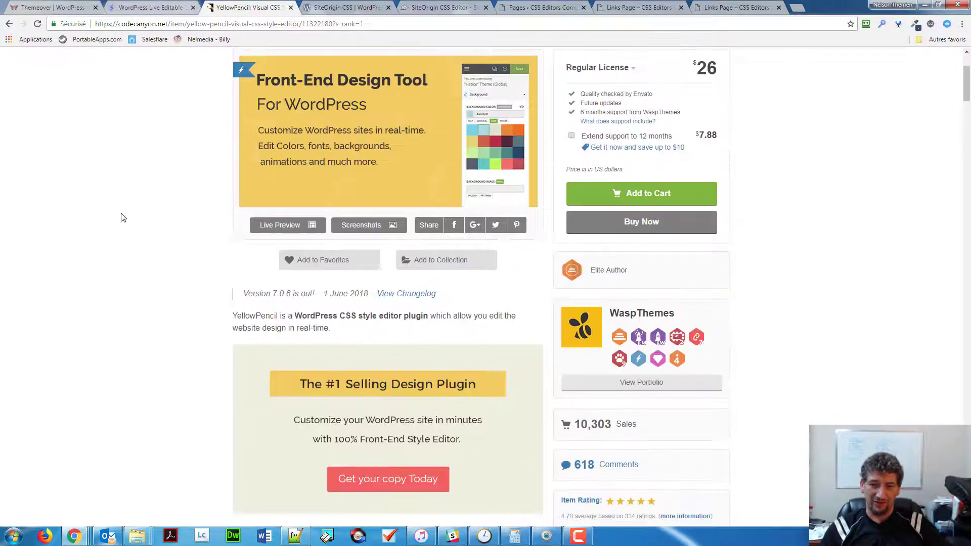
scroll(119, 217, "up", 3)
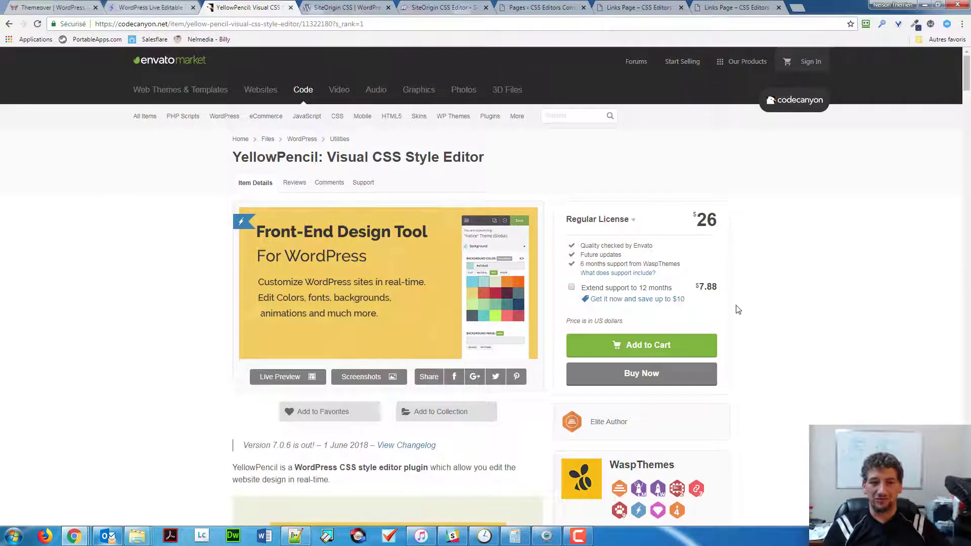
double_click(702, 218)
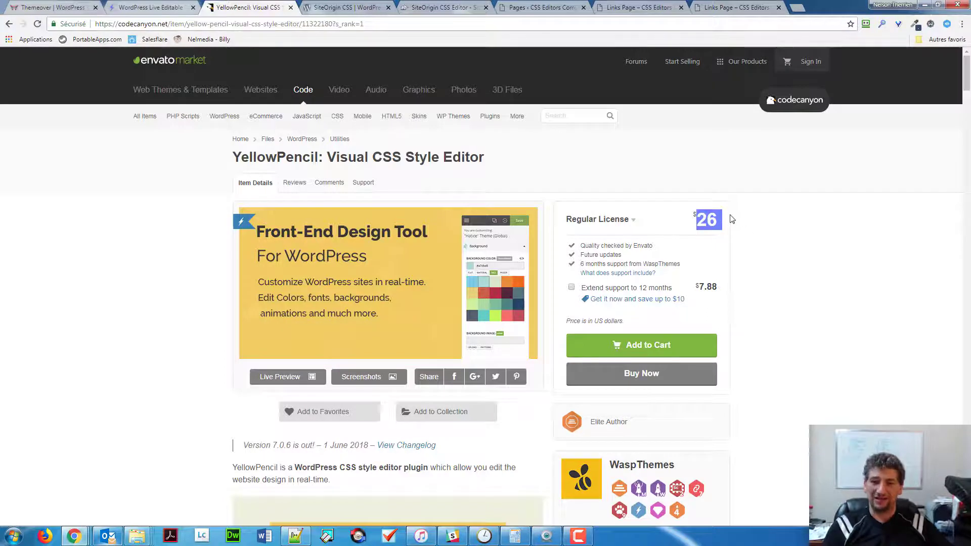
left_click(761, 238)
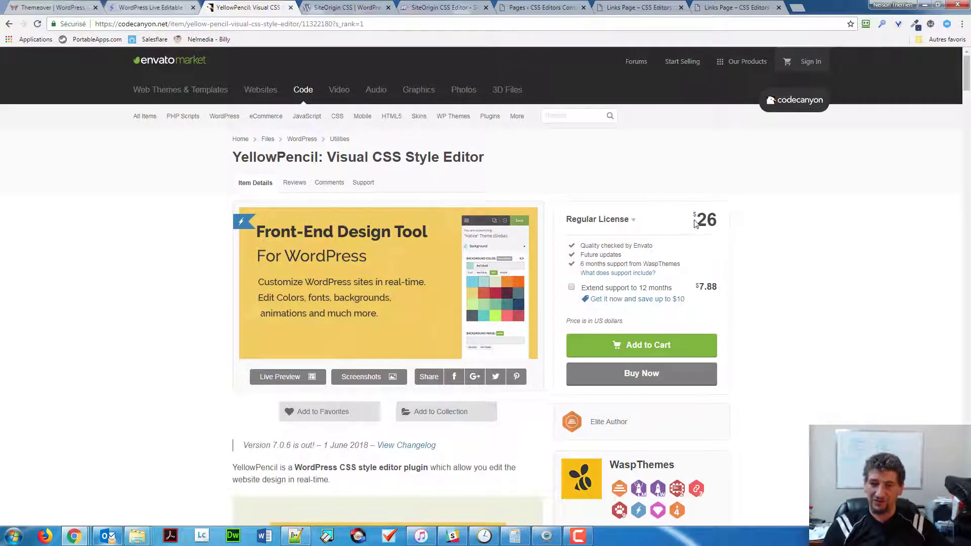
left_click_drag(696, 224, 738, 255)
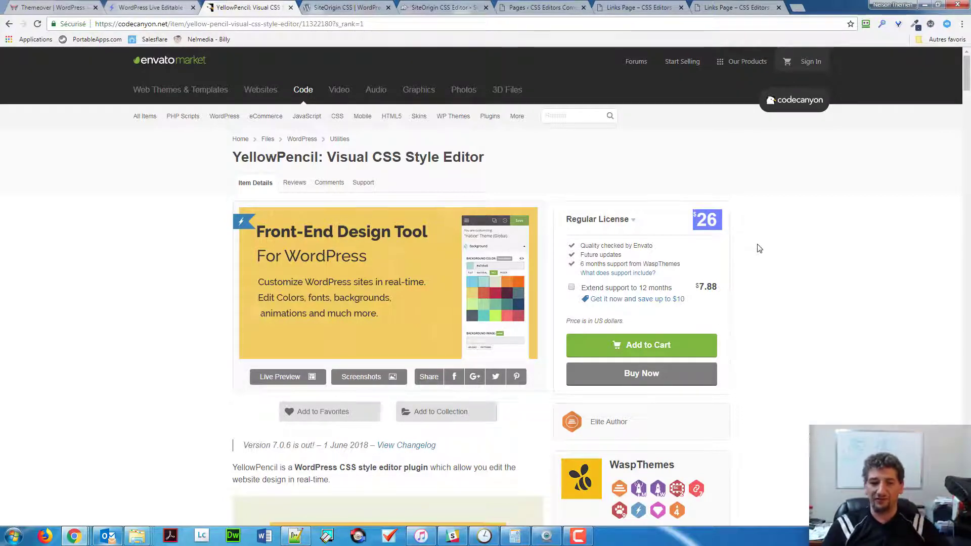
left_click(711, 221)
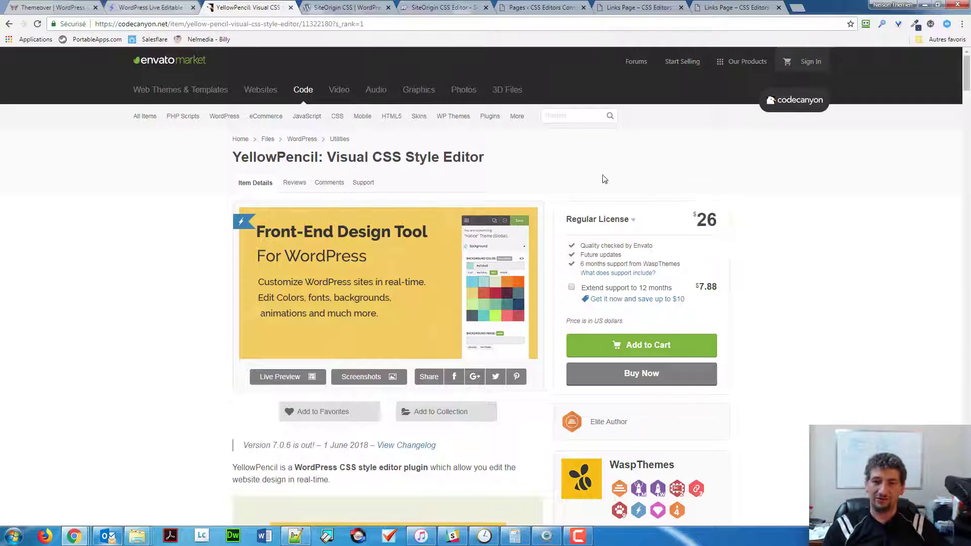
- Open the Links Page of the test site in the YellowPencil editor and select the links in its paragraph
left_click(527, 8)
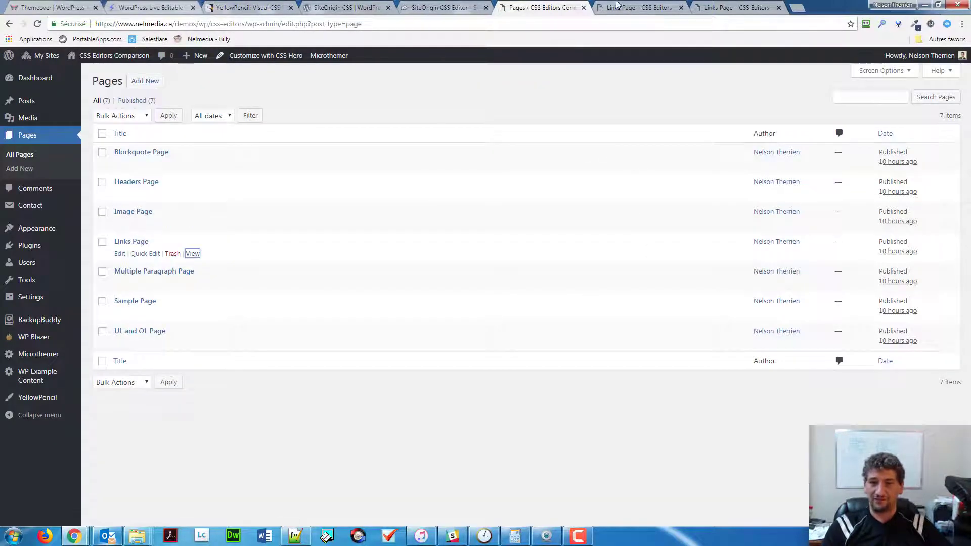
left_click(617, 5)
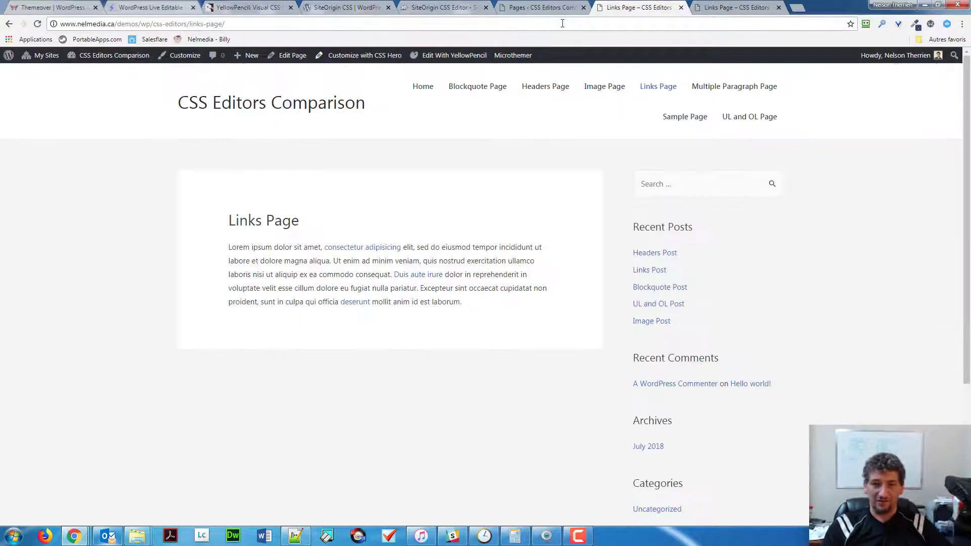
left_click(454, 59)
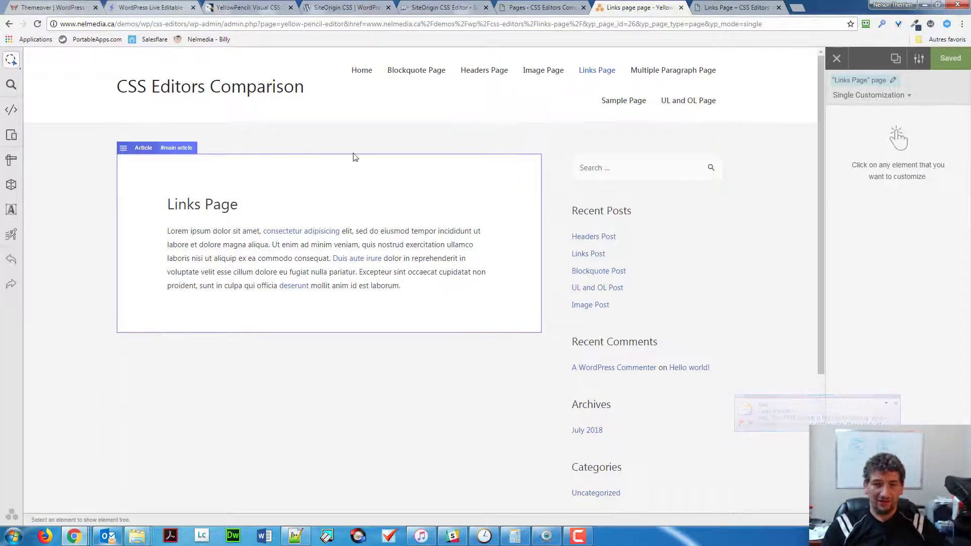
left_click(282, 232)
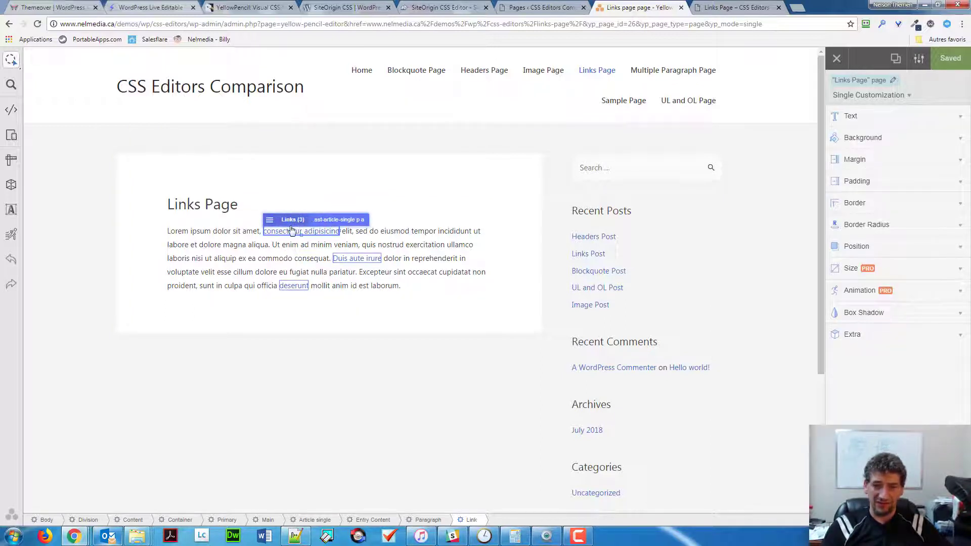
- Check the options menu of the selected links and undock the style properties panel so it floats over the page
left_click(269, 222)
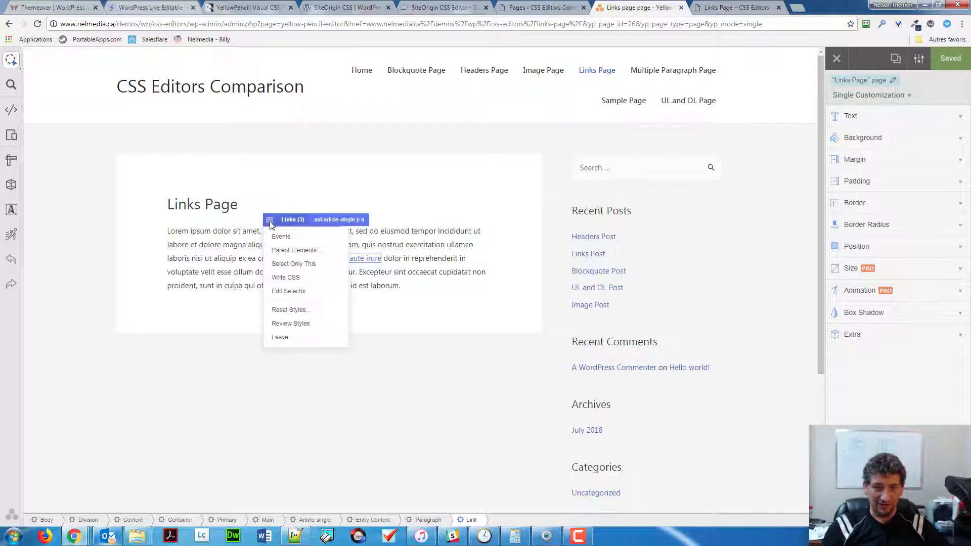
mouse_move(273, 241)
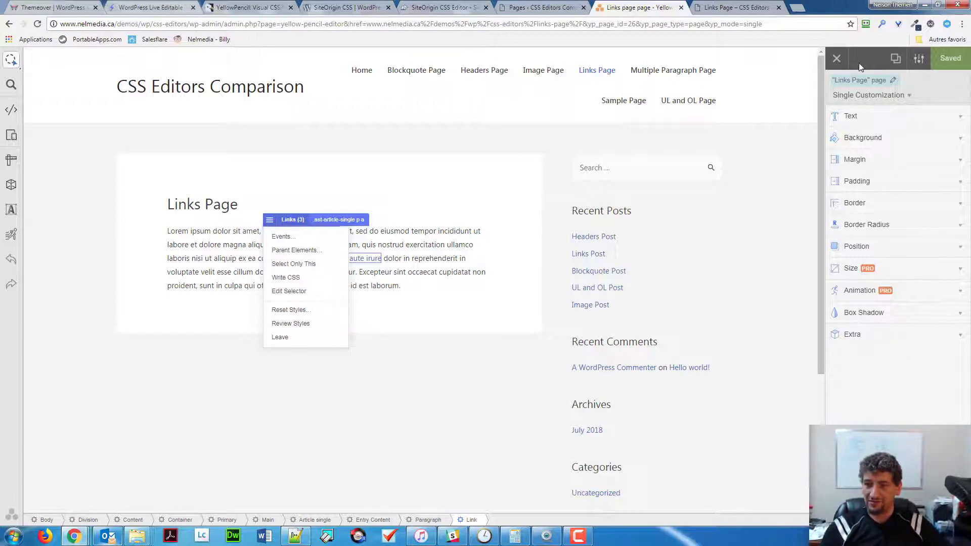
left_click(743, 112)
left_click_drag(873, 64, 815, 89)
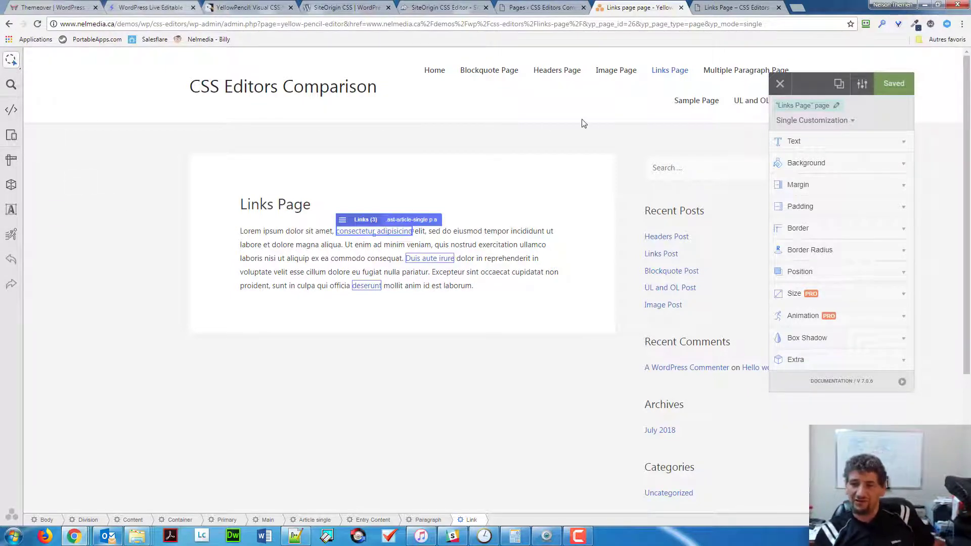
- Set the font weight of the selected paragraph links to 900, starting from the Extra-Bold 700 preset
left_click(836, 151)
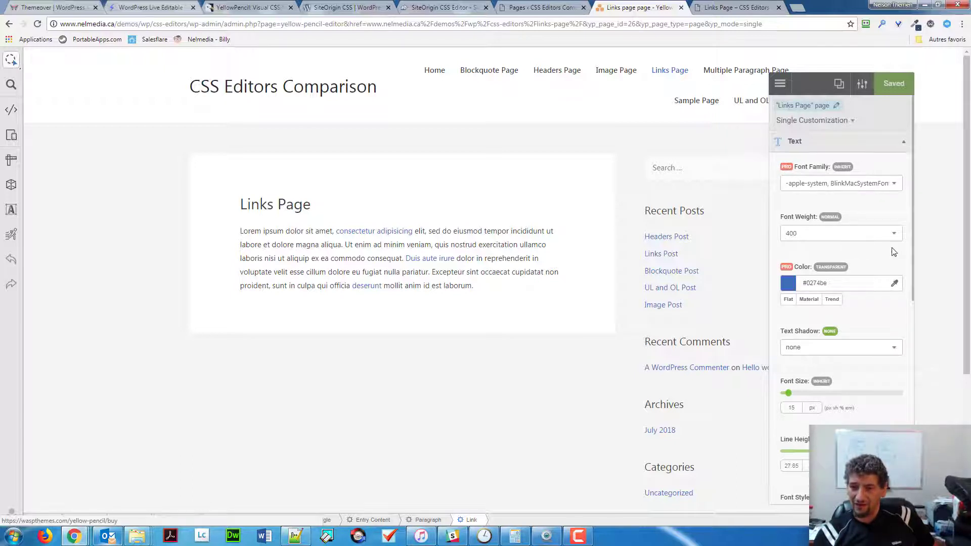
left_click(889, 233)
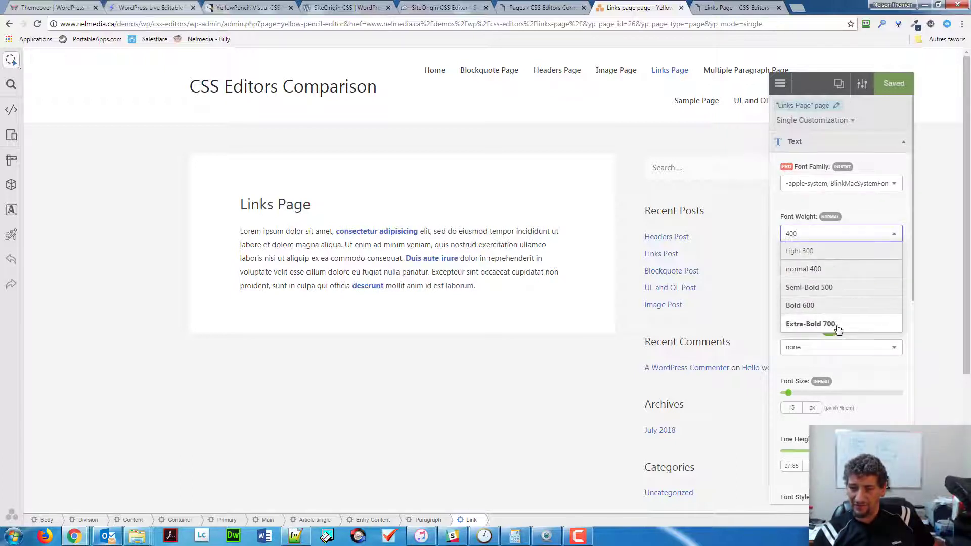
scroll(832, 303, "down", 2)
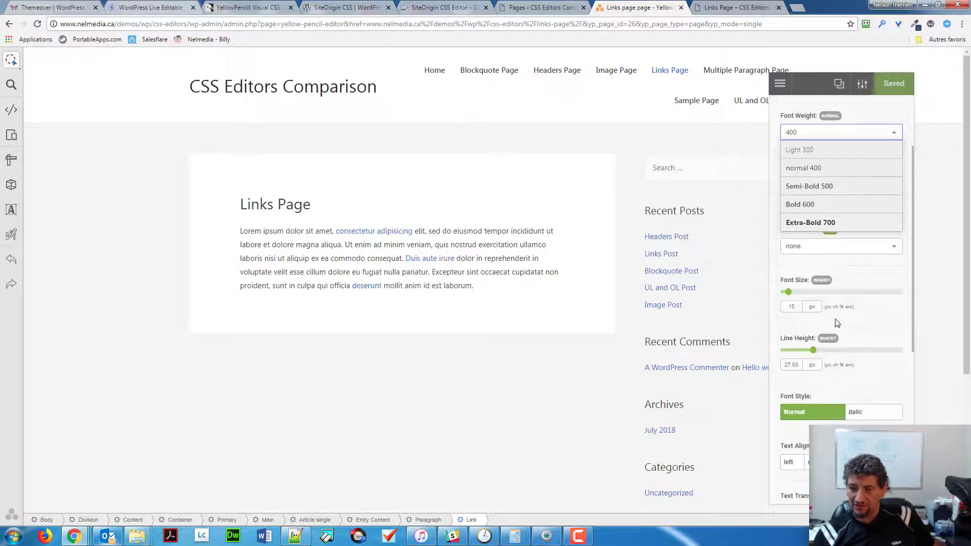
left_click(816, 229)
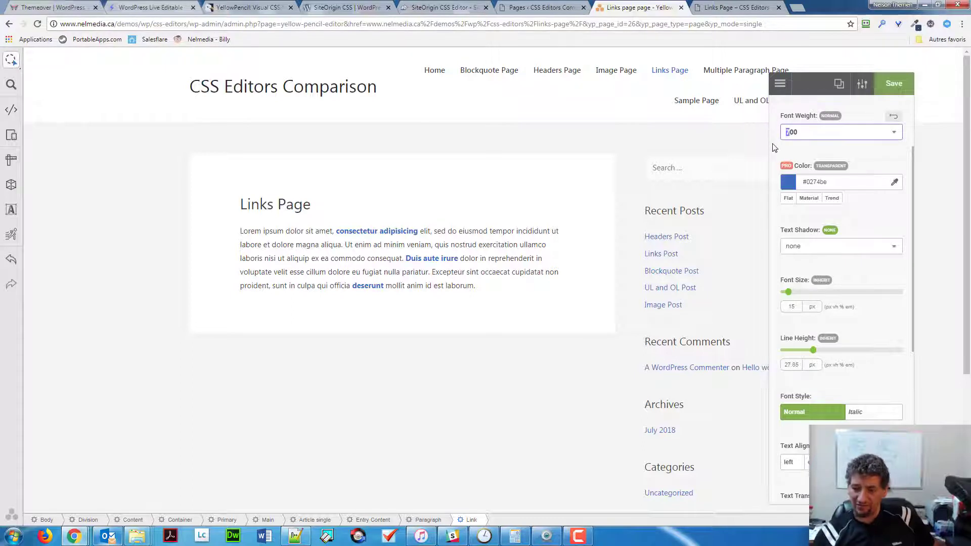
type("9")
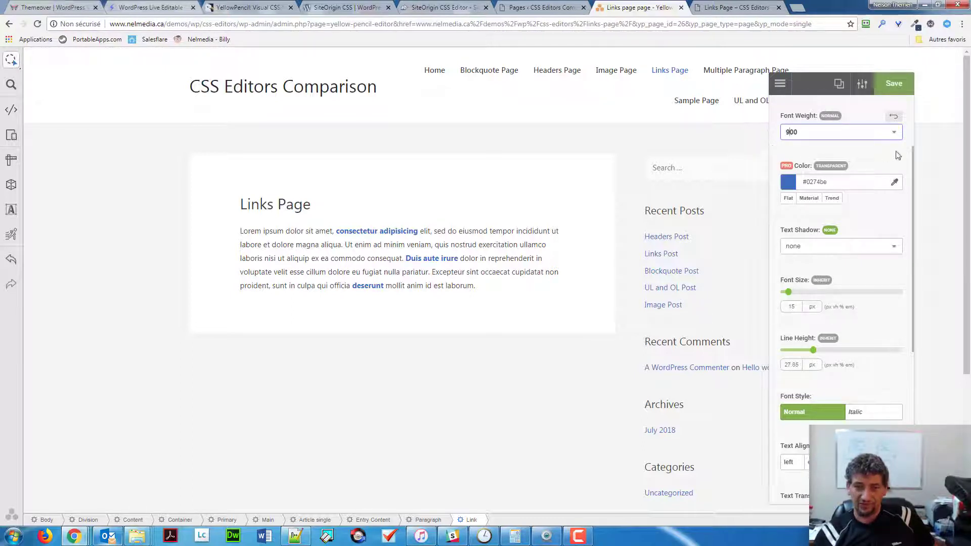
left_click(895, 132)
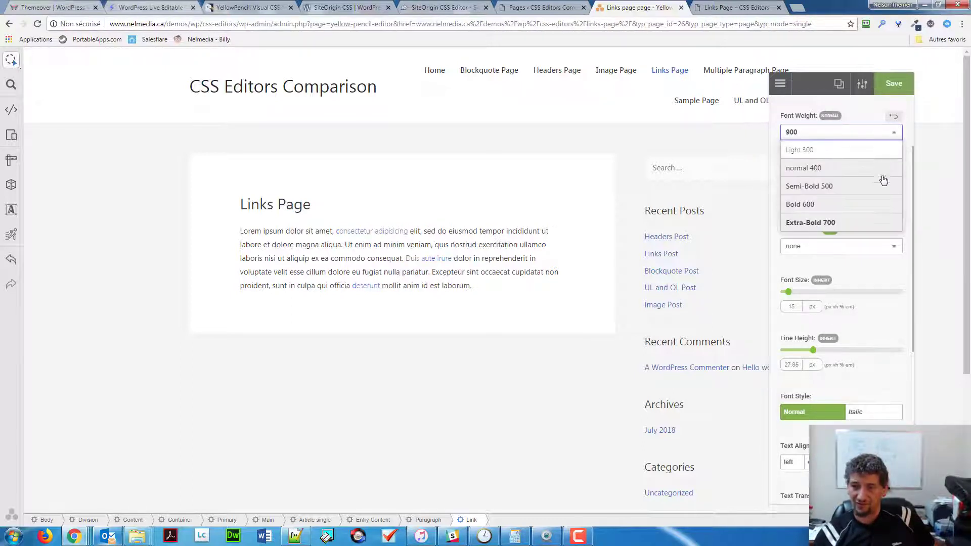
left_click(908, 141)
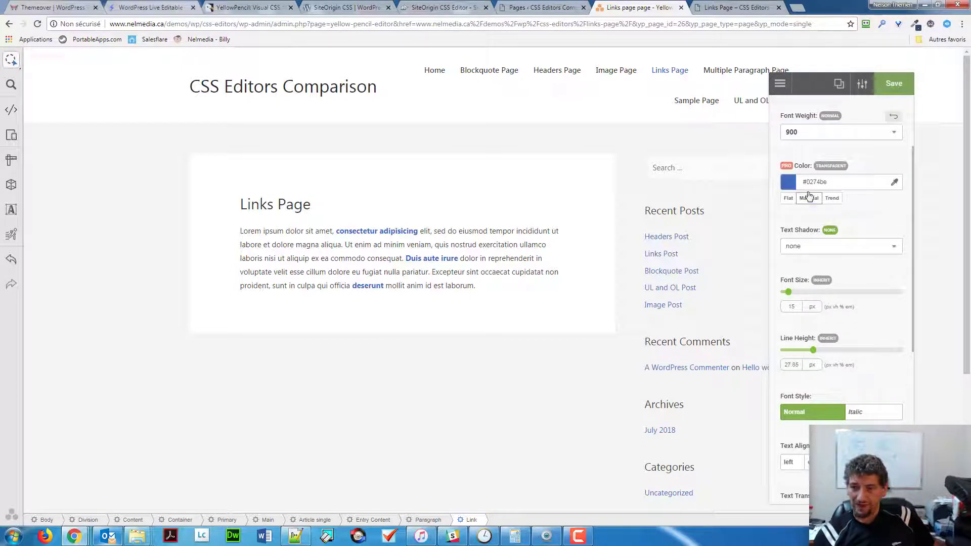
- Set the links' text color to orange #f47b47 and try to save the changes, declining the Pro upgrade
left_click(791, 184)
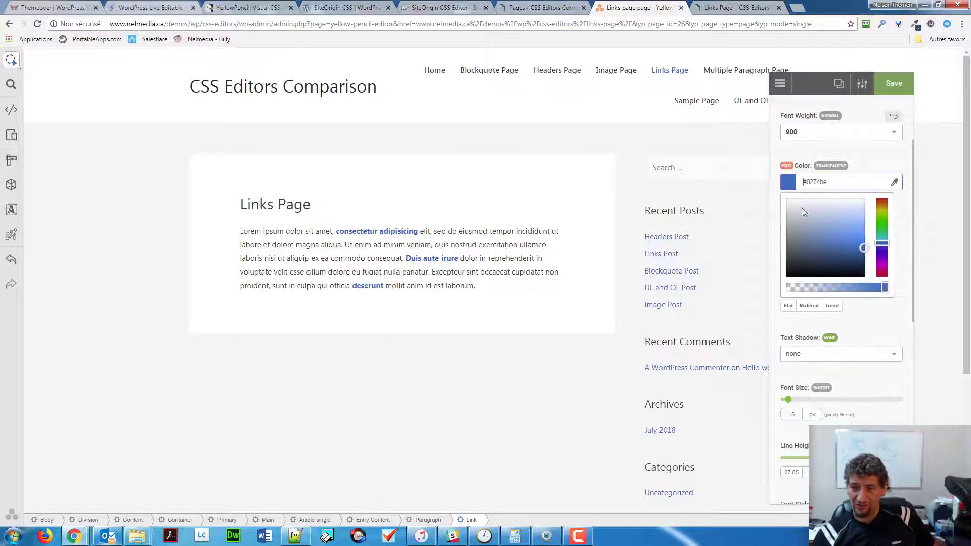
left_click(882, 202)
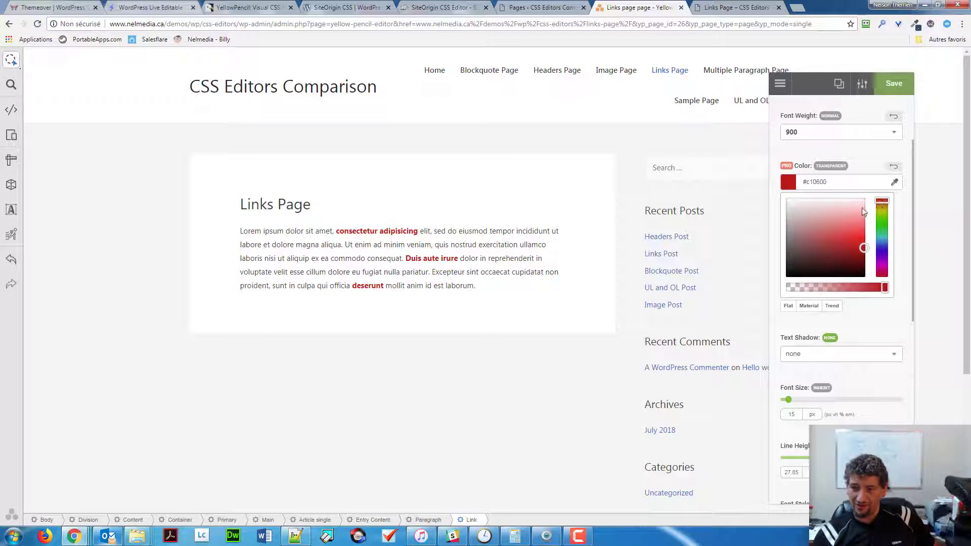
left_click(882, 203)
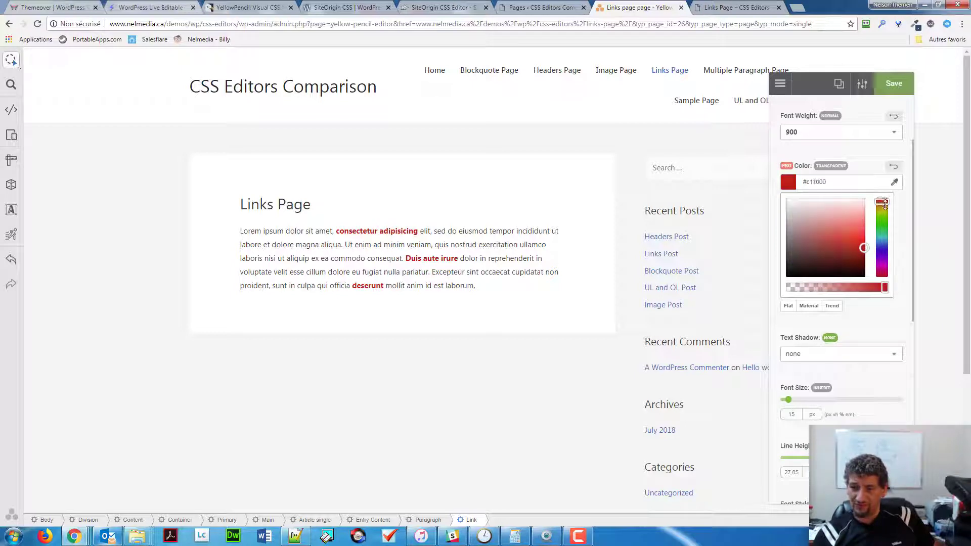
mouse_move(860, 226)
left_mouse_down()
mouse_move(854, 212)
mouse_move(856, 228)
left_mouse_up()
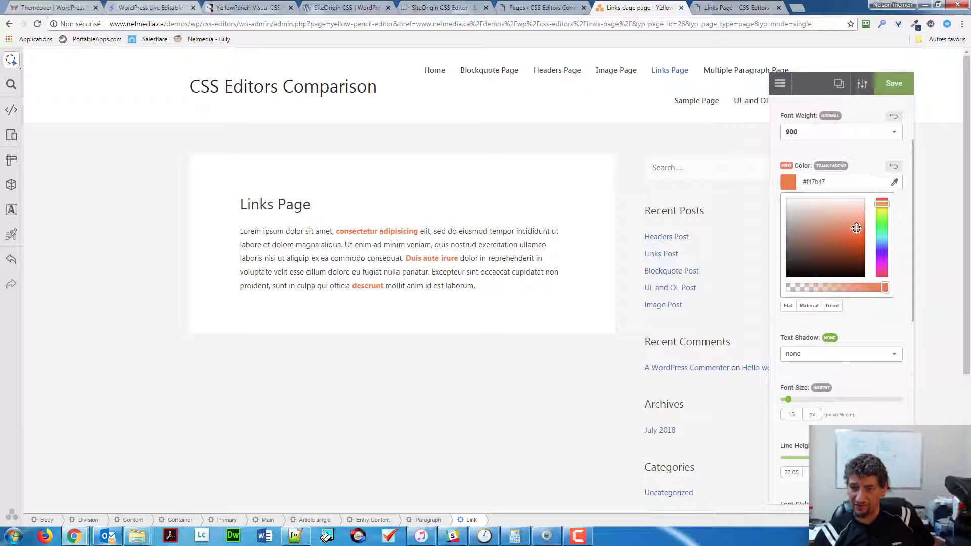
left_click(903, 231)
left_click(894, 90)
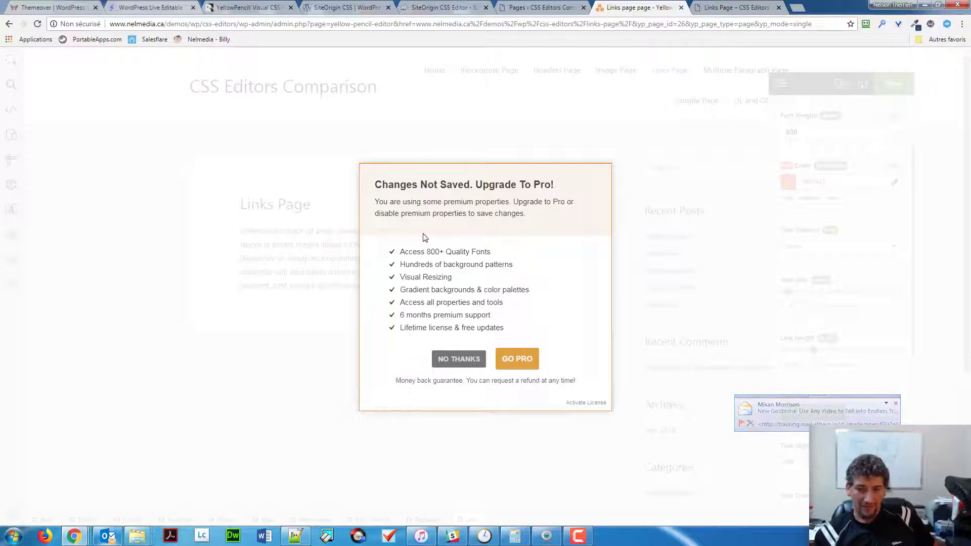
left_click(447, 365)
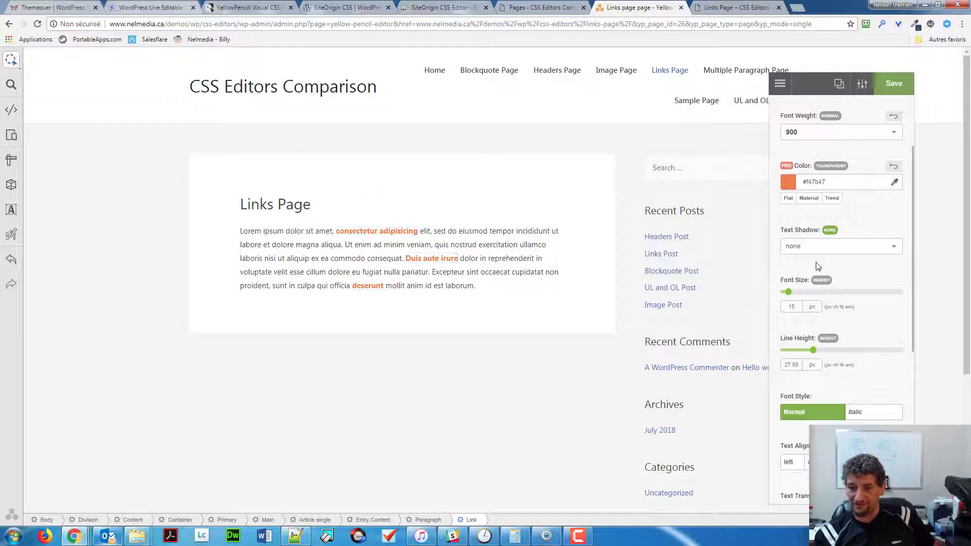
- Apply the Basic Shadow text shadow to the links and look through the remaining Text properties
left_click(886, 247)
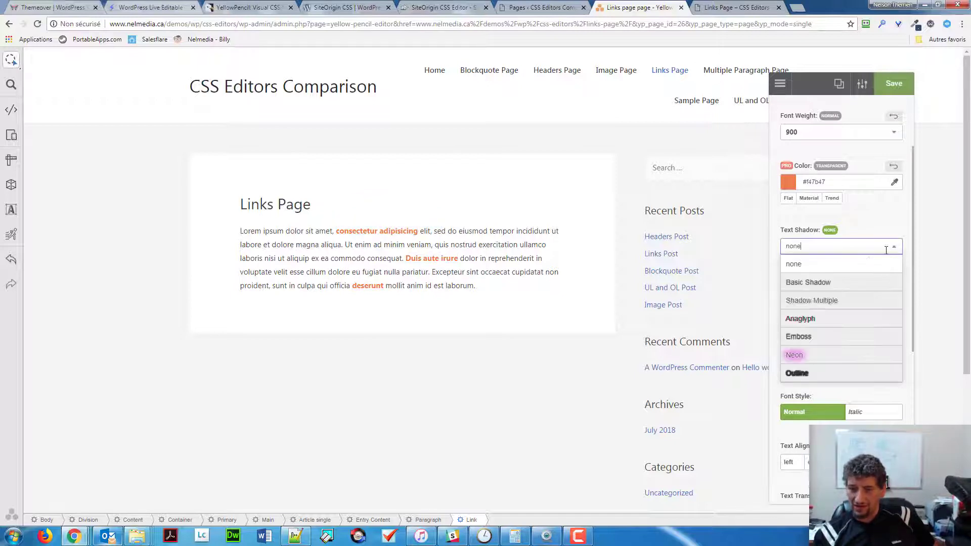
left_click(824, 289)
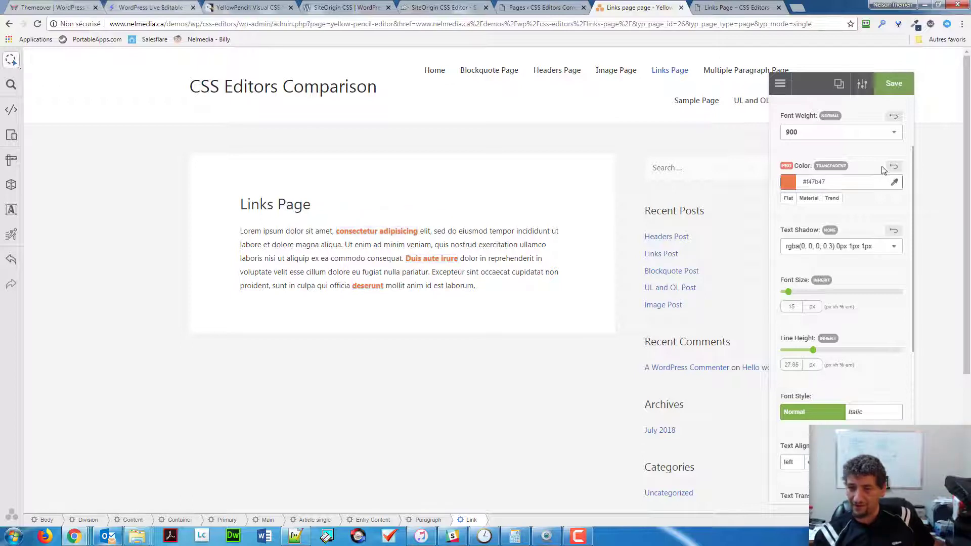
scroll(865, 354, "down", 6)
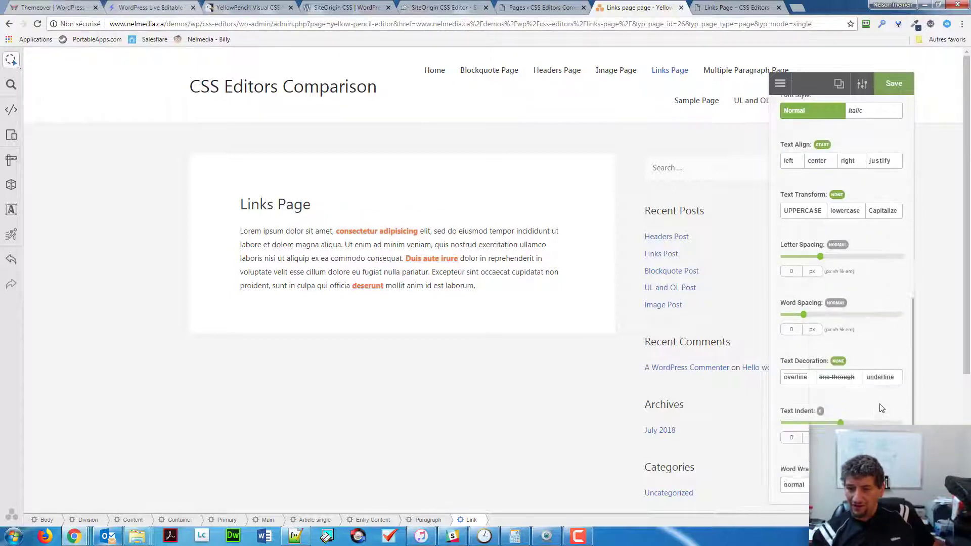
scroll(864, 353, "up", 3)
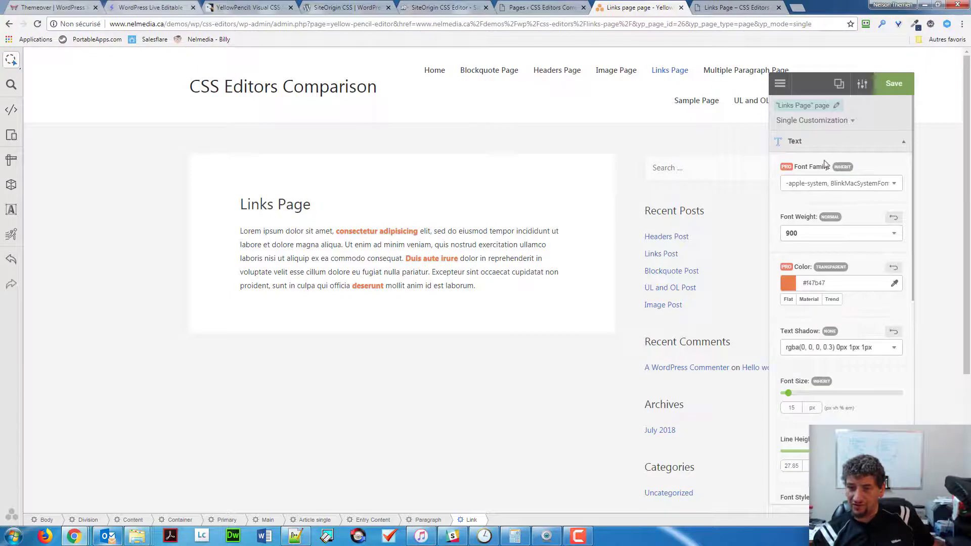
left_click(819, 142)
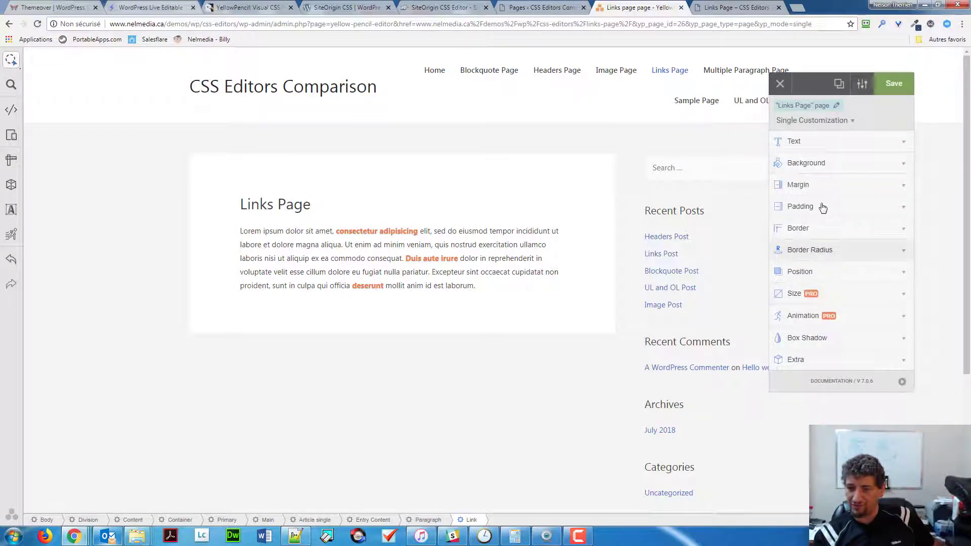
- Review the Background and Extra style properties available for the selected links
left_click(809, 164)
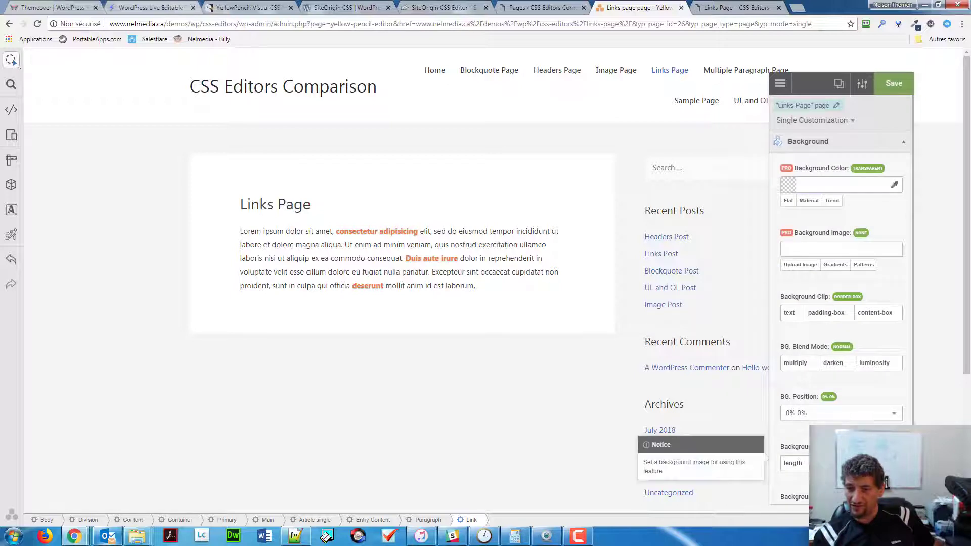
left_click(815, 144)
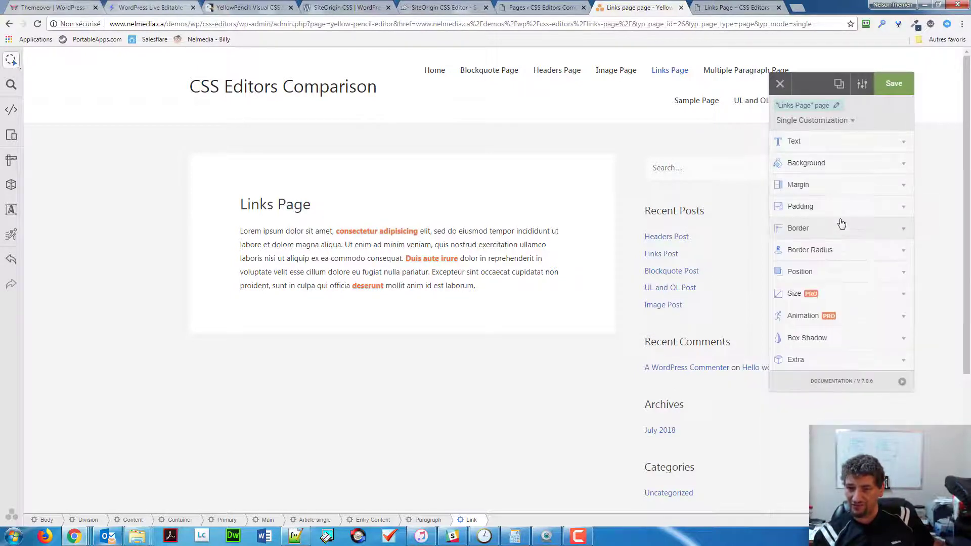
left_click(852, 359)
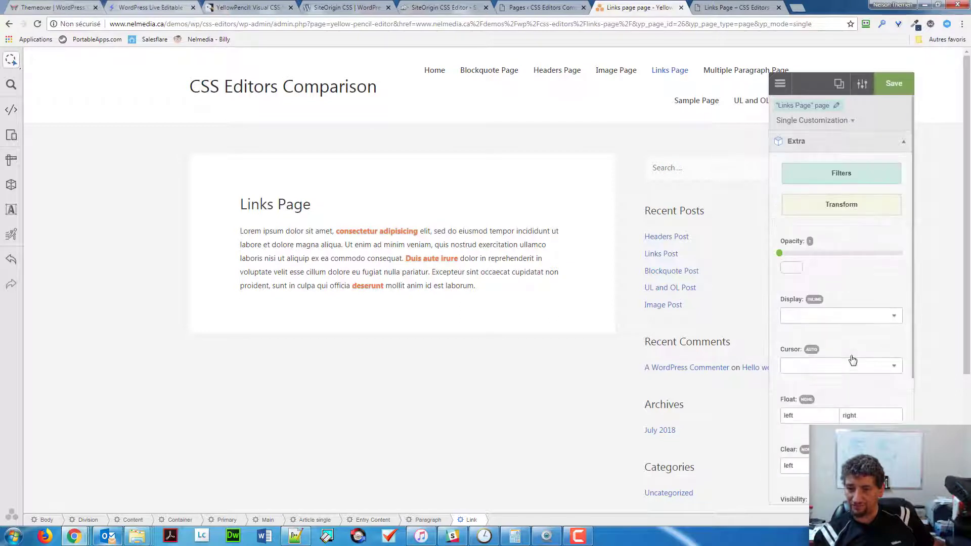
left_click(834, 142)
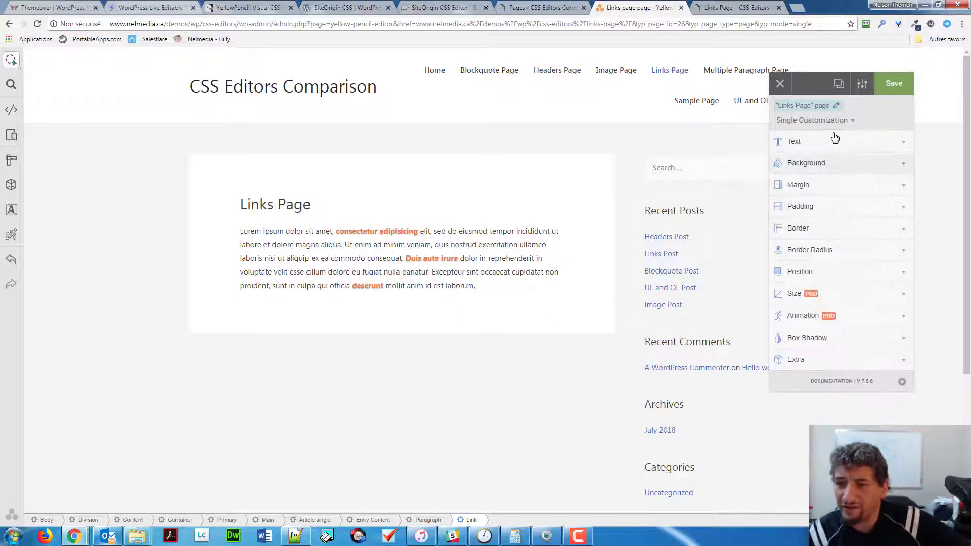
- Review the customization scopes and the target page choices for the Links Page, leaving the dialog without changing anything
left_click(812, 121)
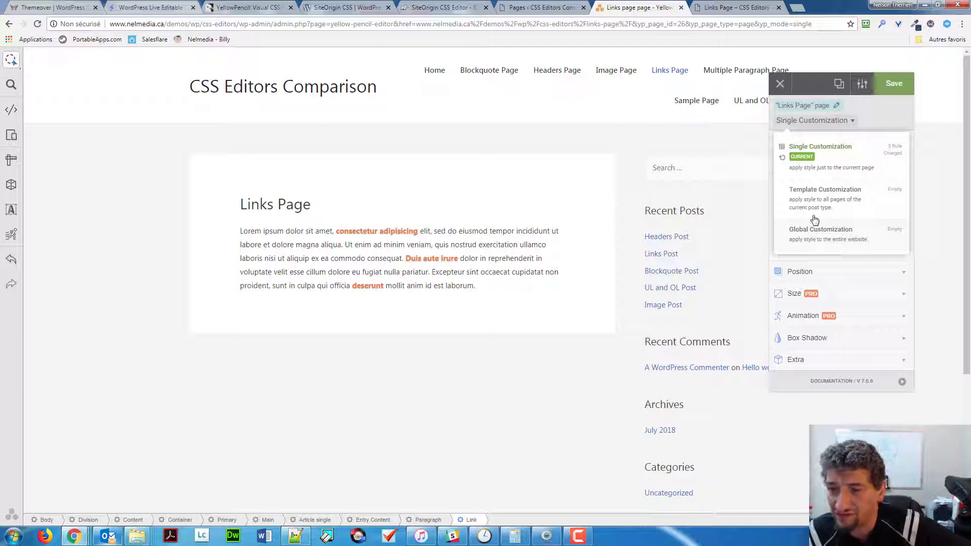
left_click(811, 107)
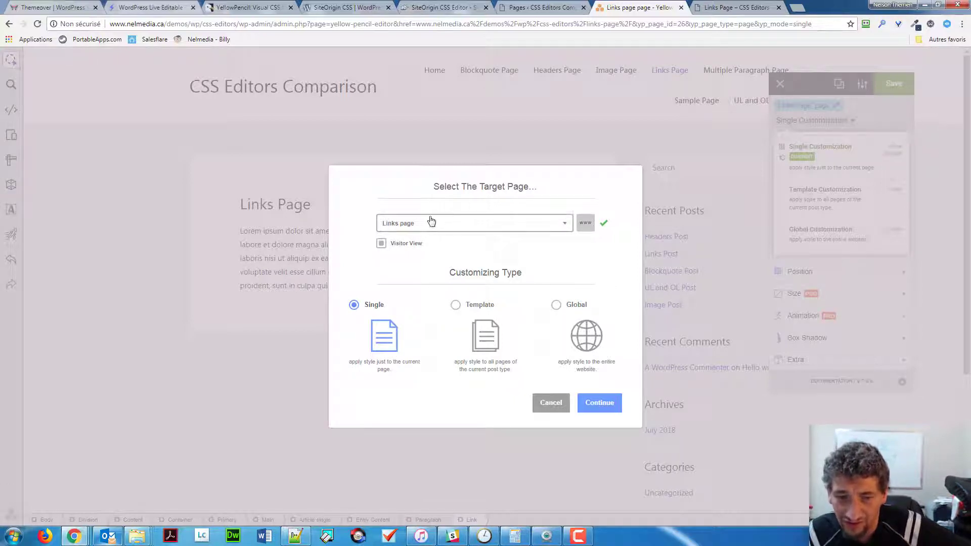
left_click(521, 231)
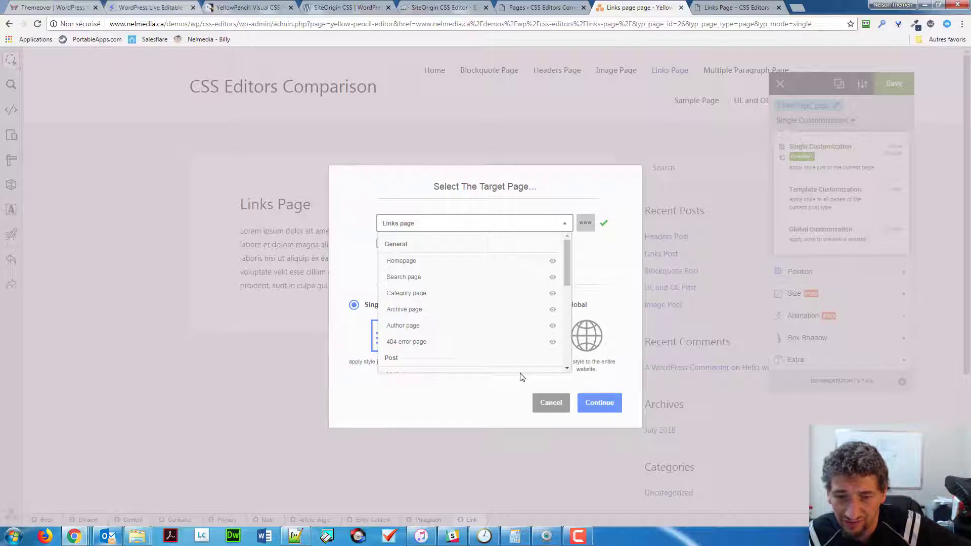
left_click(560, 406)
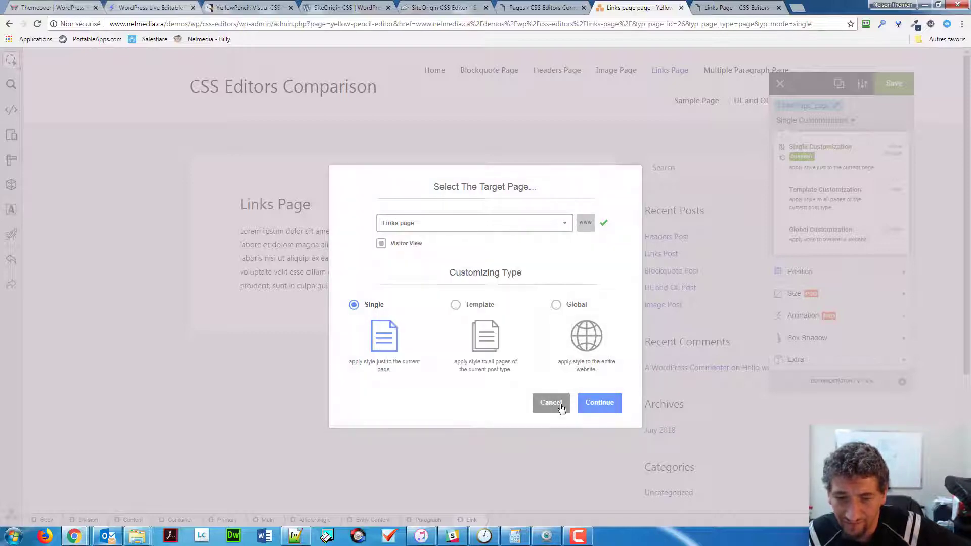
left_click(561, 405)
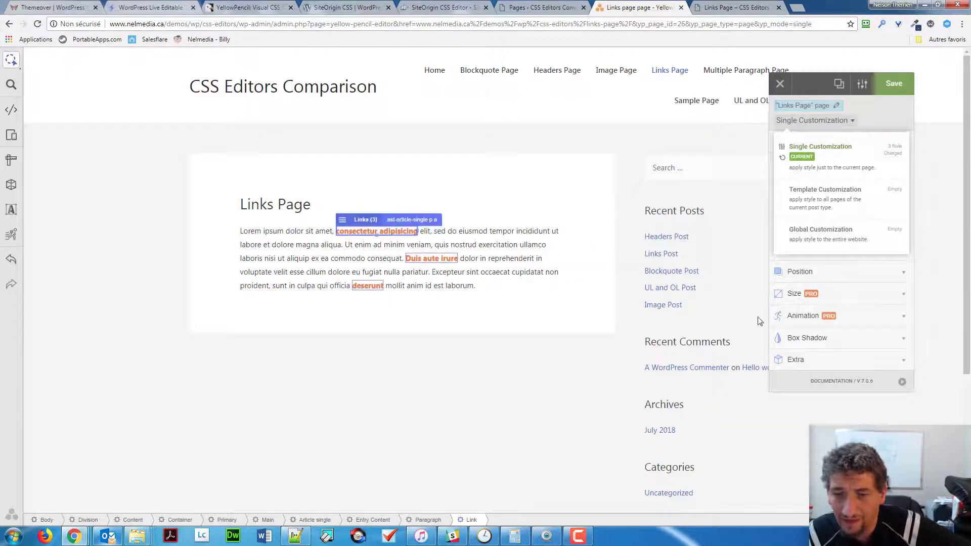
left_click(834, 121)
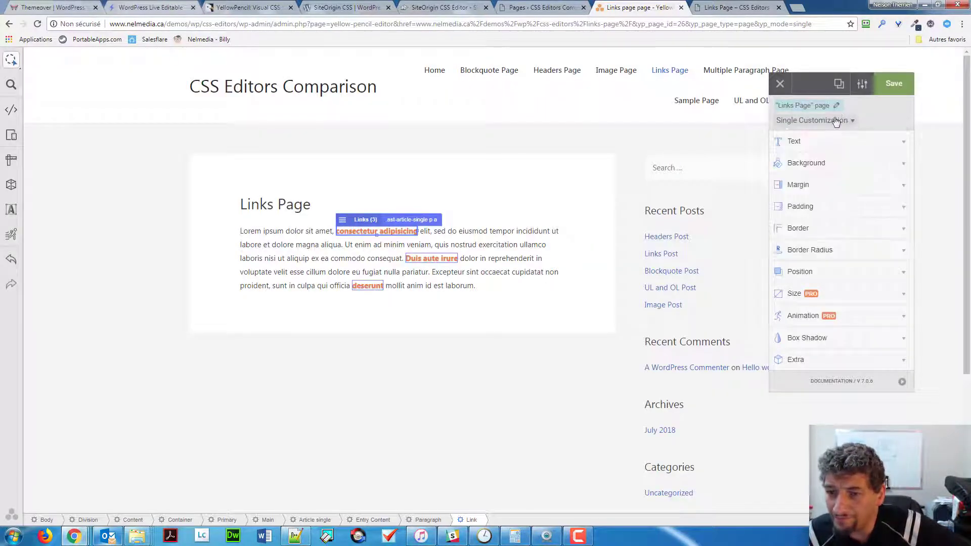
- Review the CSS generated for the links, switching the font-weight, color and text-shadow declarations off and back on
left_click(858, 84)
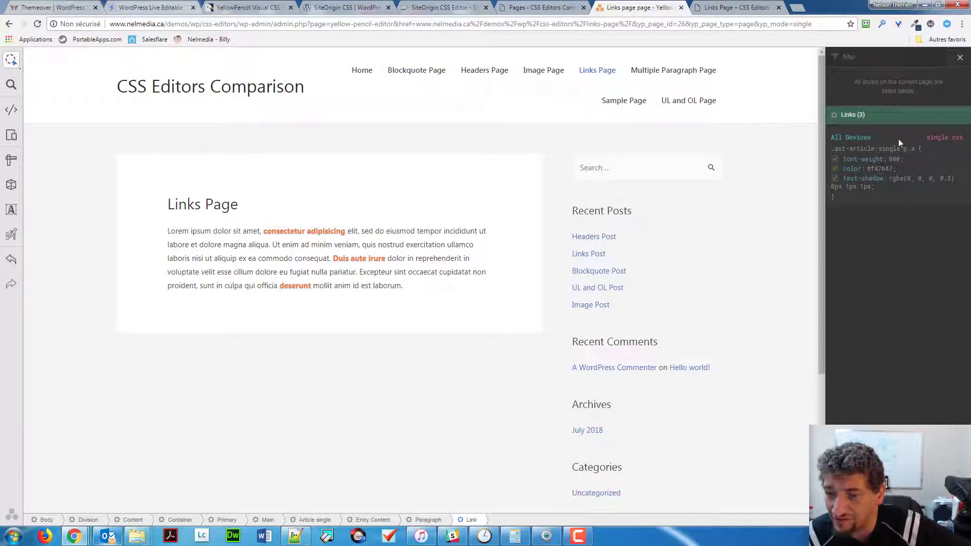
left_click(959, 58)
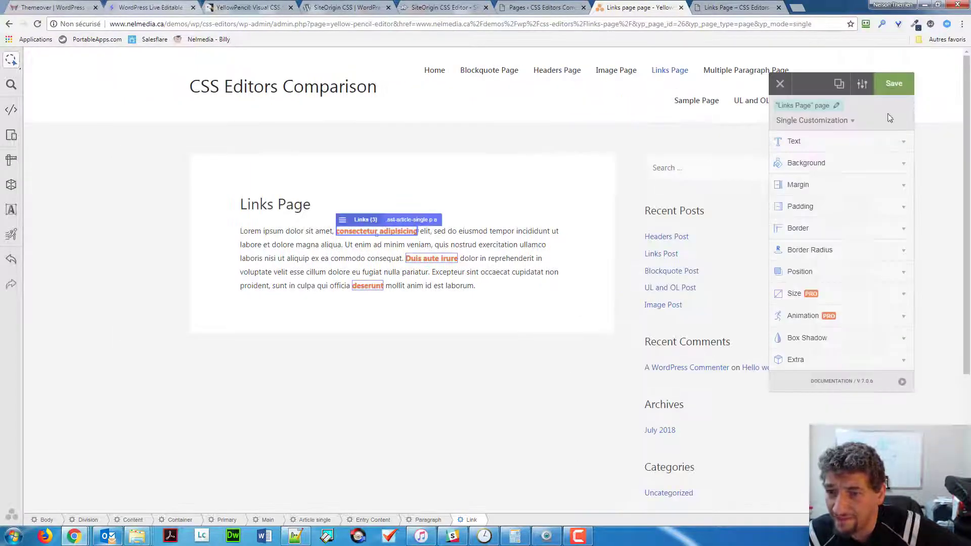
left_click(862, 84)
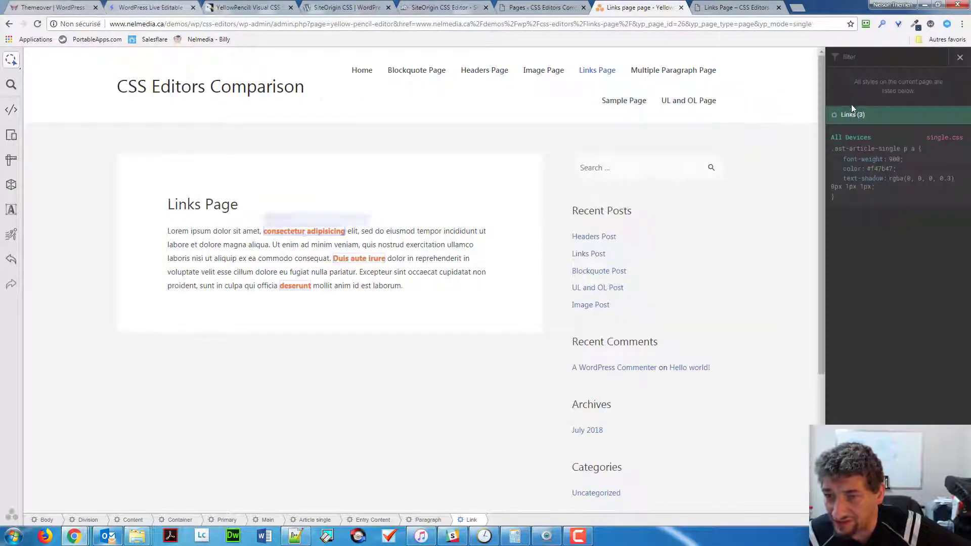
left_click(835, 160)
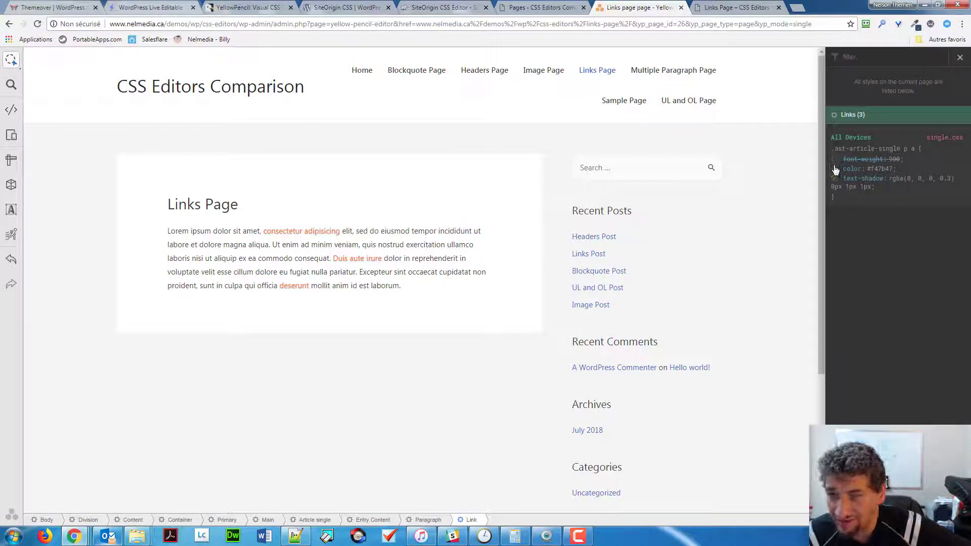
left_click(835, 169)
left_click(835, 169)
left_click(835, 160)
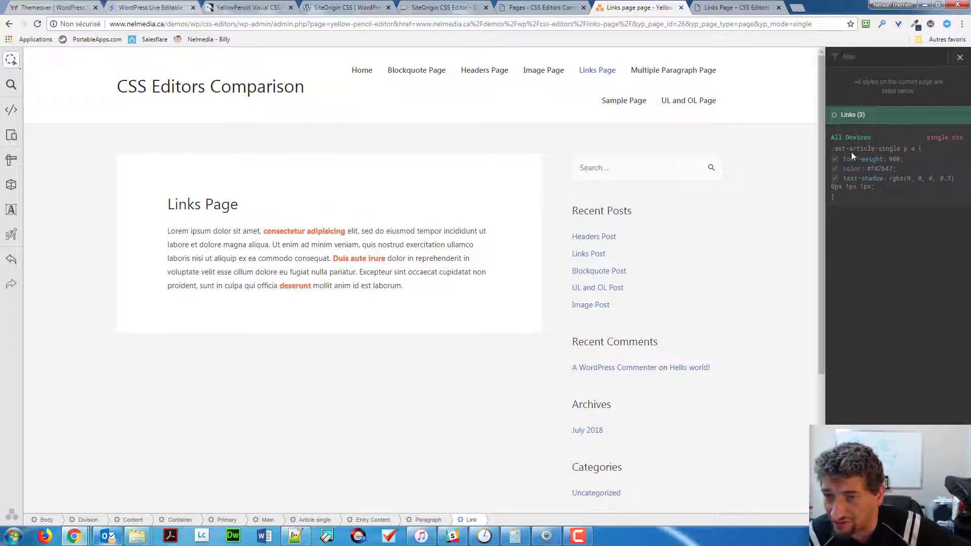
left_click(859, 182)
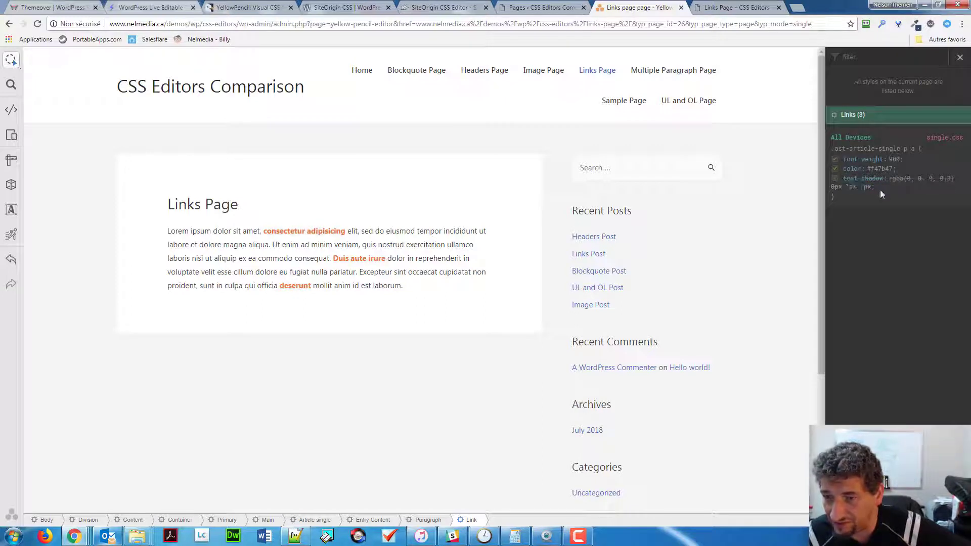
left_click(837, 178)
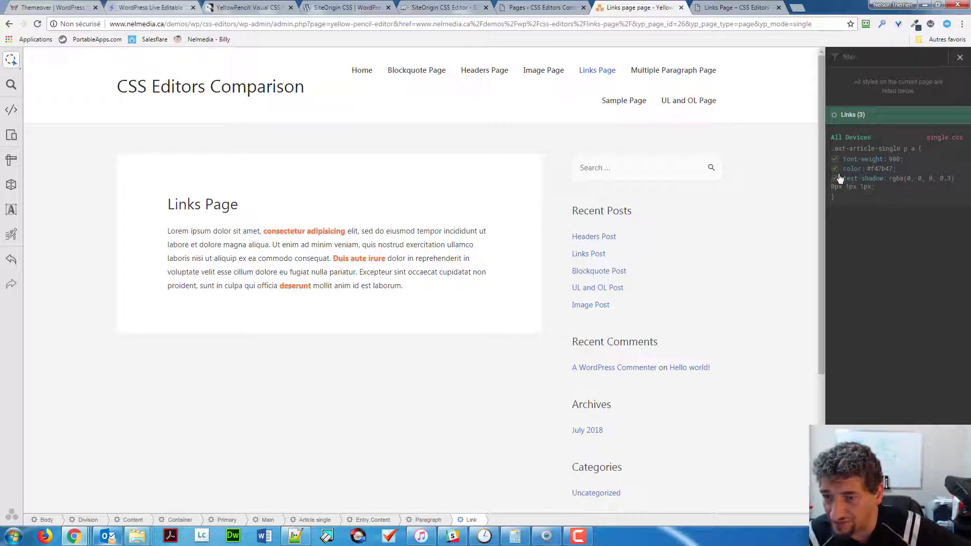
left_click(960, 59)
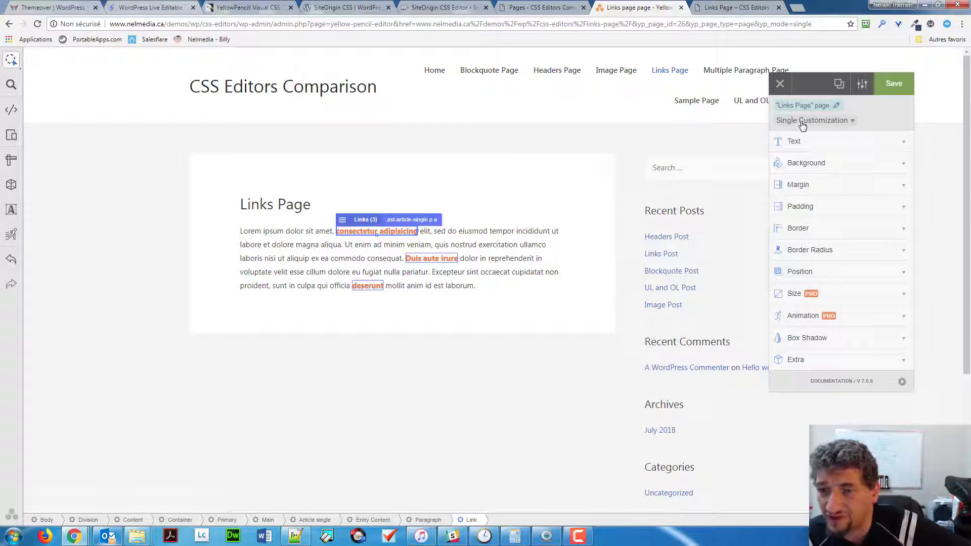
- Try to open the live preview of the customized page, check the Links Page browser tab and close it
left_click(839, 86)
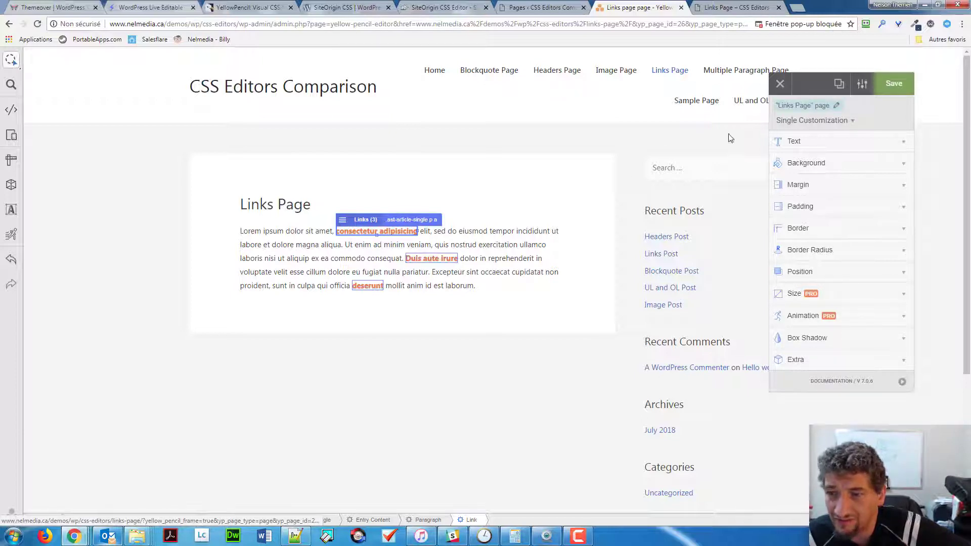
left_click(838, 85)
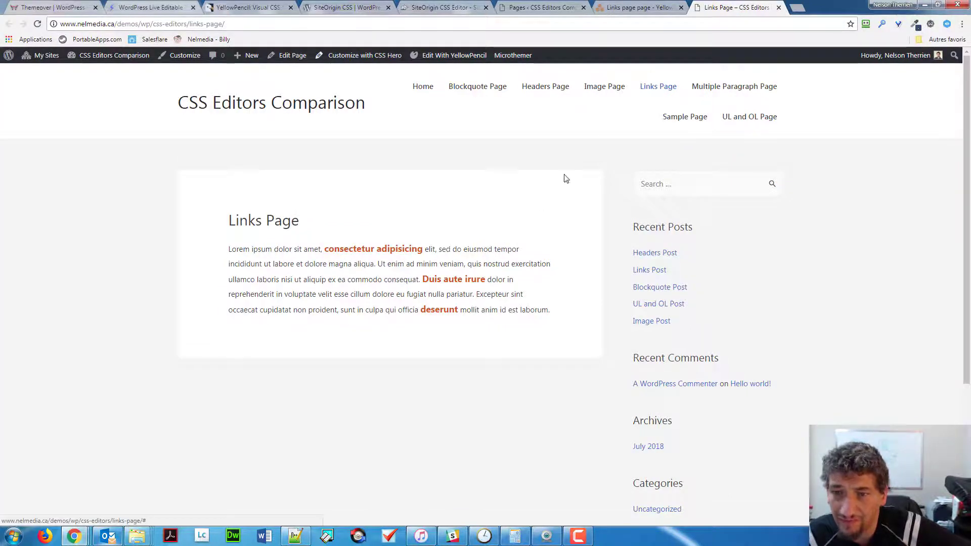
left_click(779, 7)
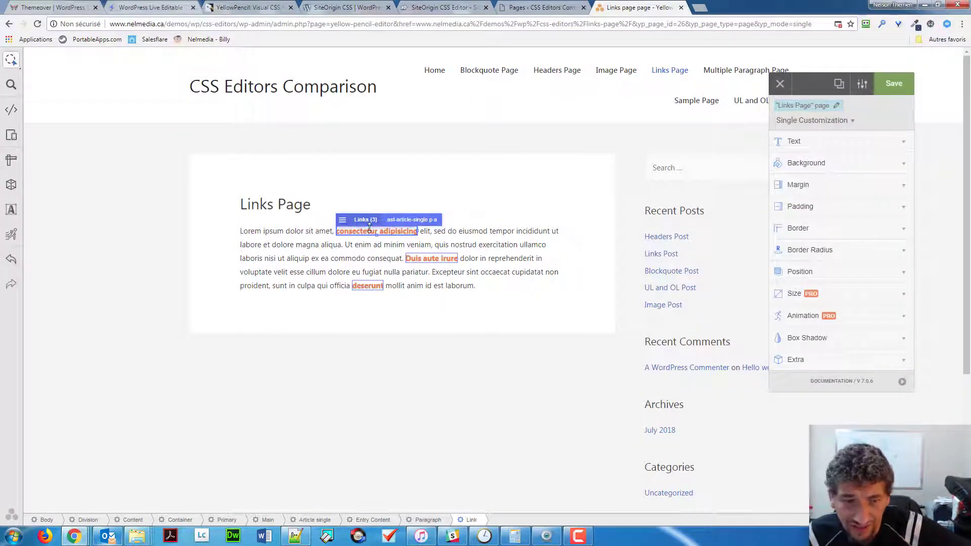
- Inspect the options for the selected links and open their CSS selector for editing, keeping .ast-article-single p a
left_click(343, 220)
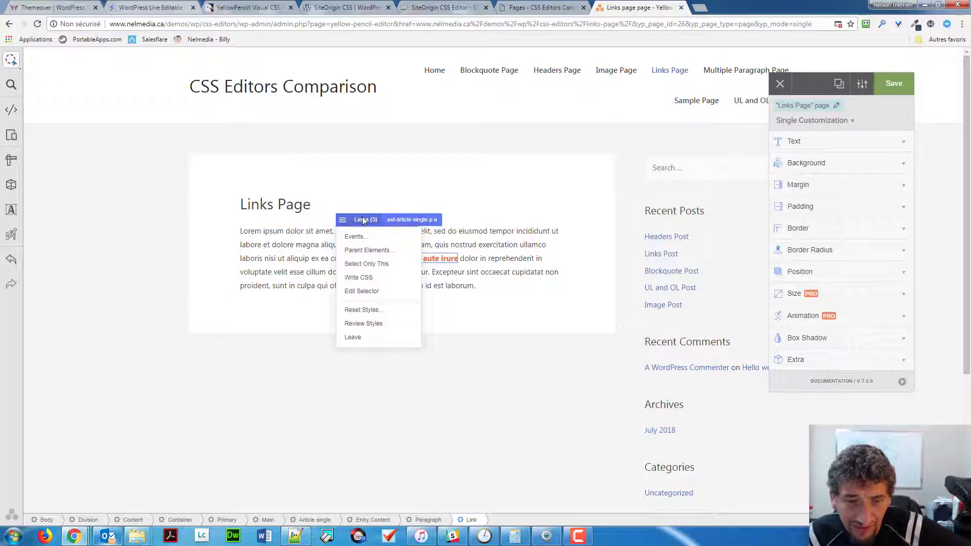
left_click(362, 218)
left_click(399, 221)
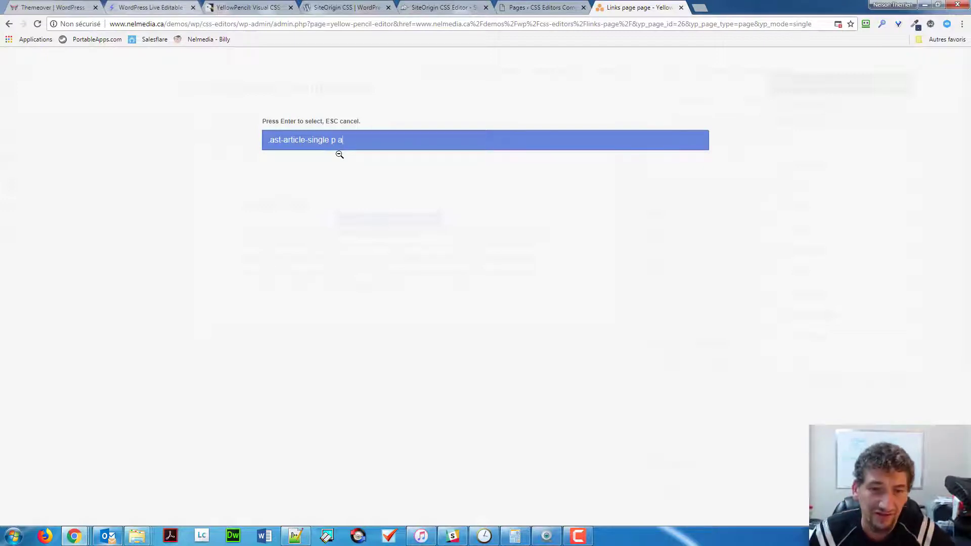
key("Return")
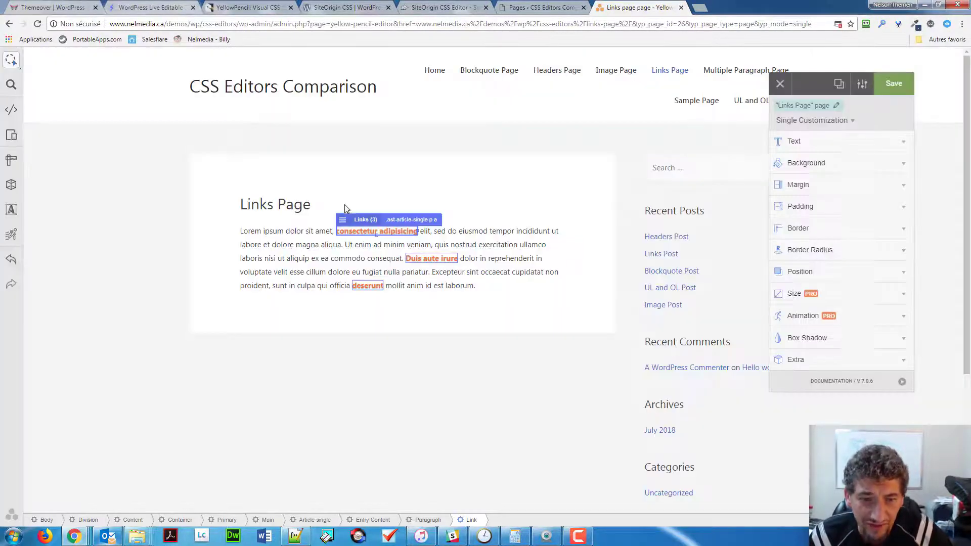
- Target the hover state of the paragraph links and set its text color to dark blue #060fbb
left_click(348, 221)
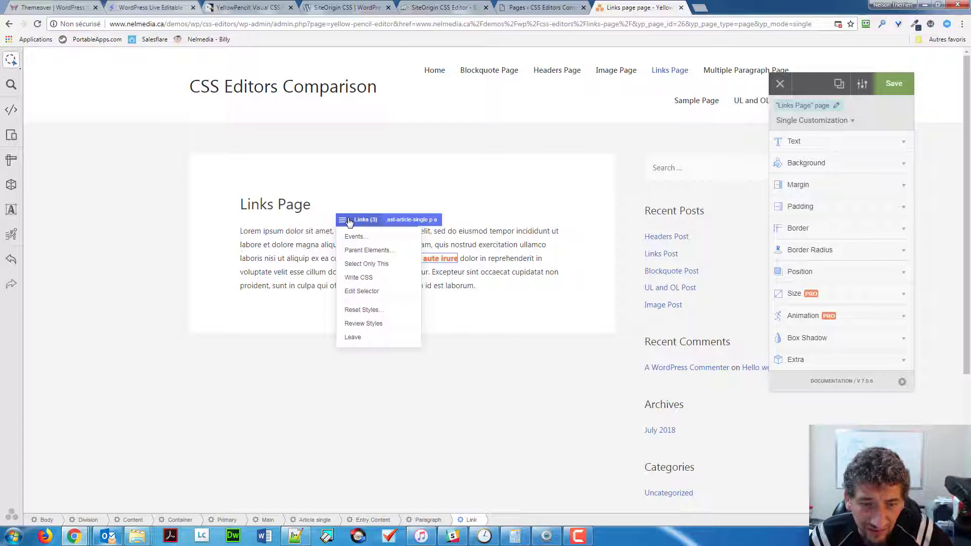
mouse_move(354, 235)
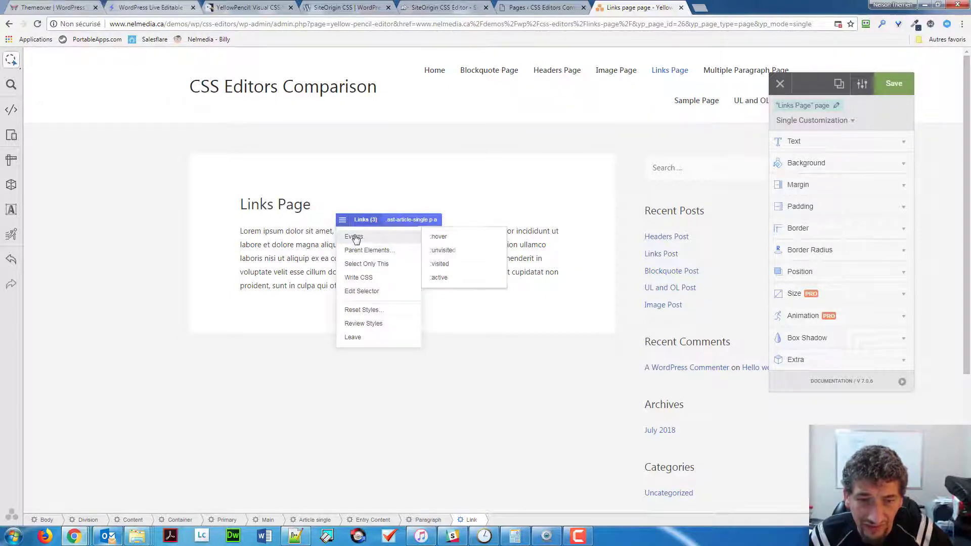
left_click(445, 238)
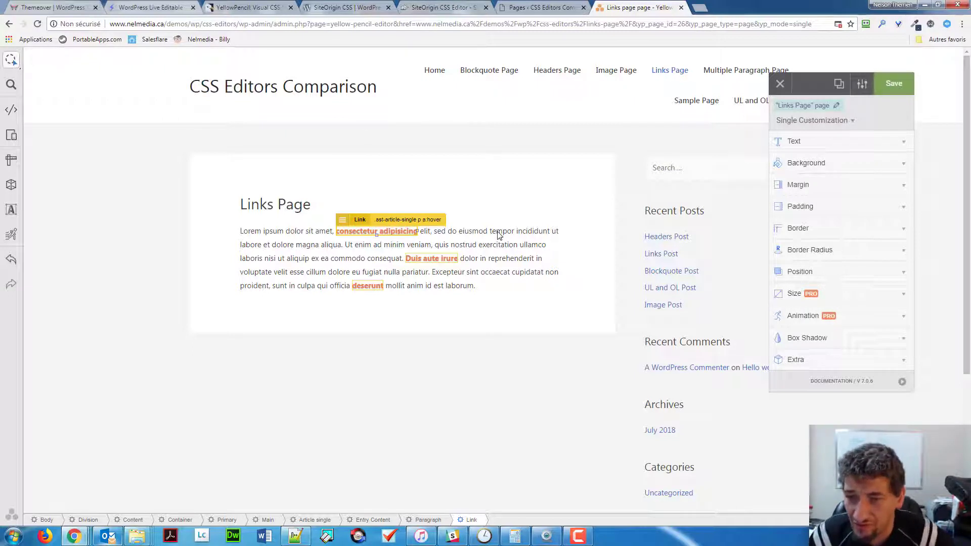
left_click(817, 143)
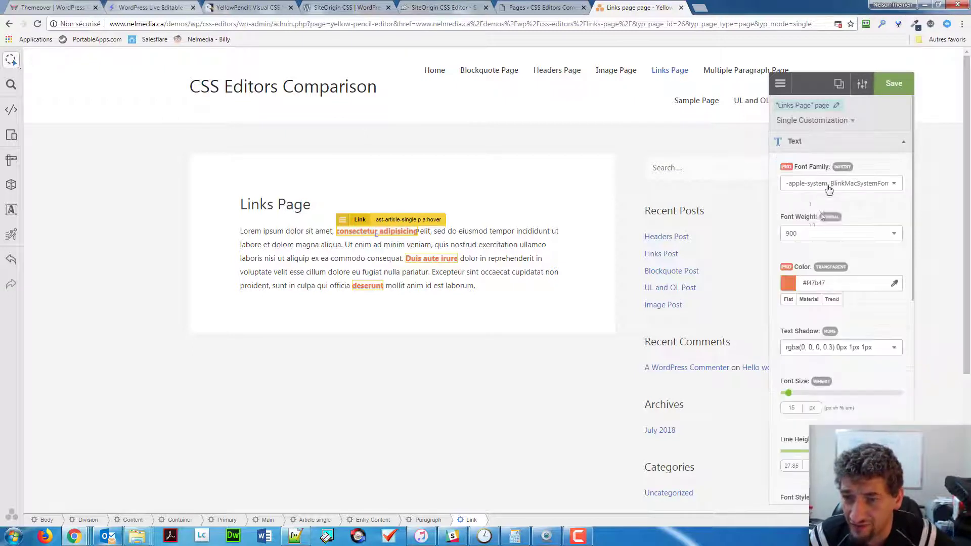
left_click(797, 281)
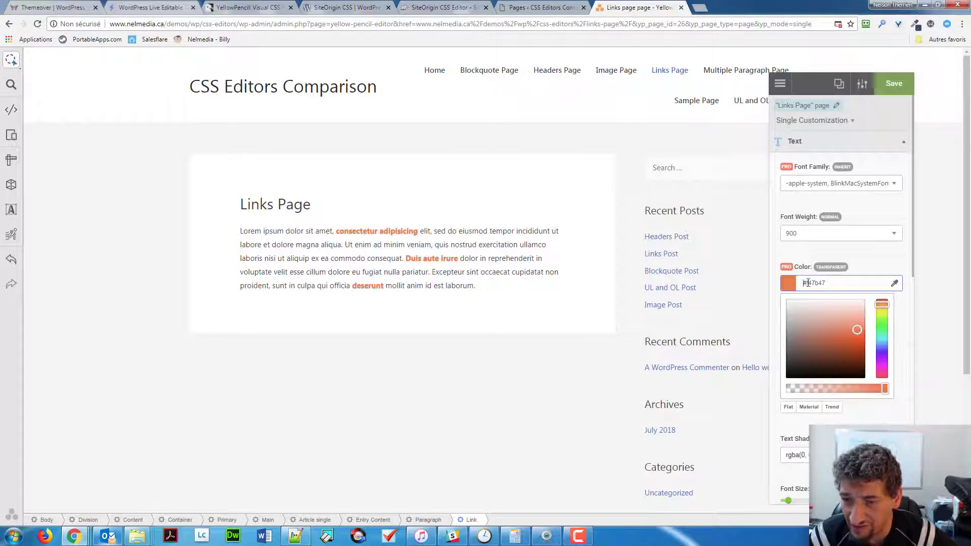
left_click(880, 352)
left_click(858, 321)
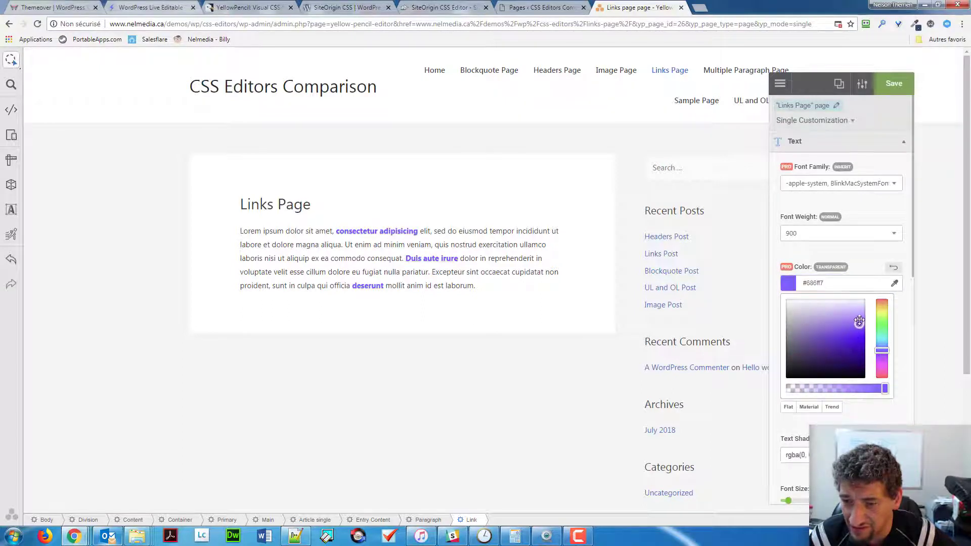
left_click(858, 349)
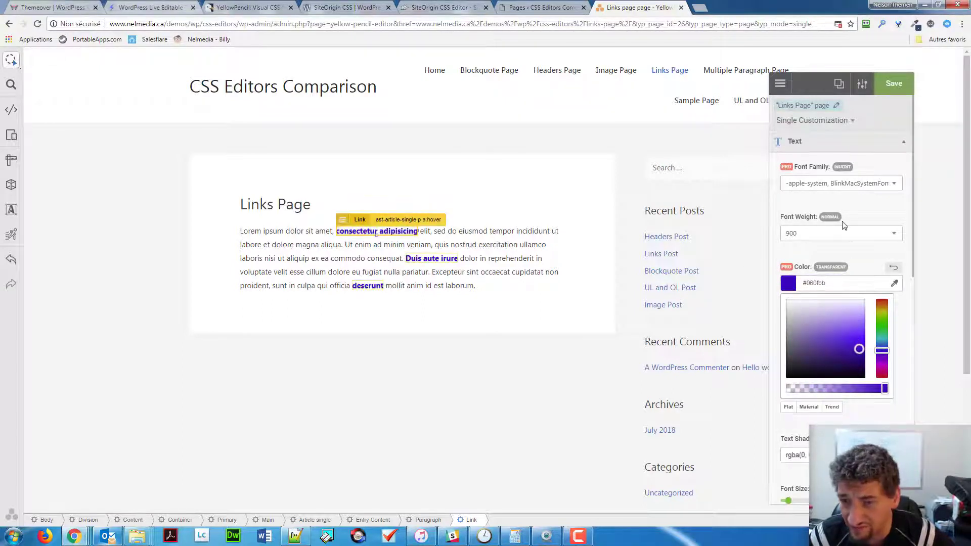
left_click(518, 213)
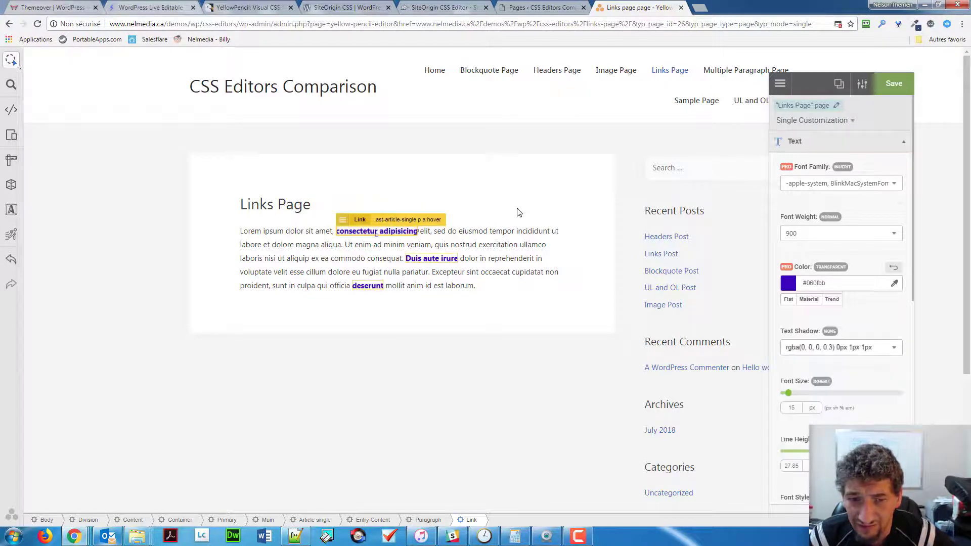
- Check the hover selector of the links and switch the styling target to their unvisited state
left_click(368, 224)
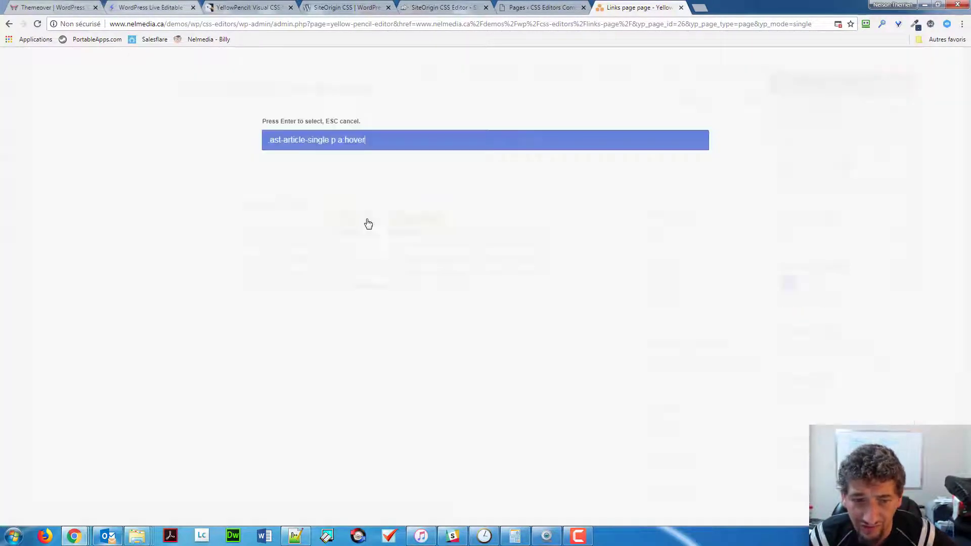
key("Return")
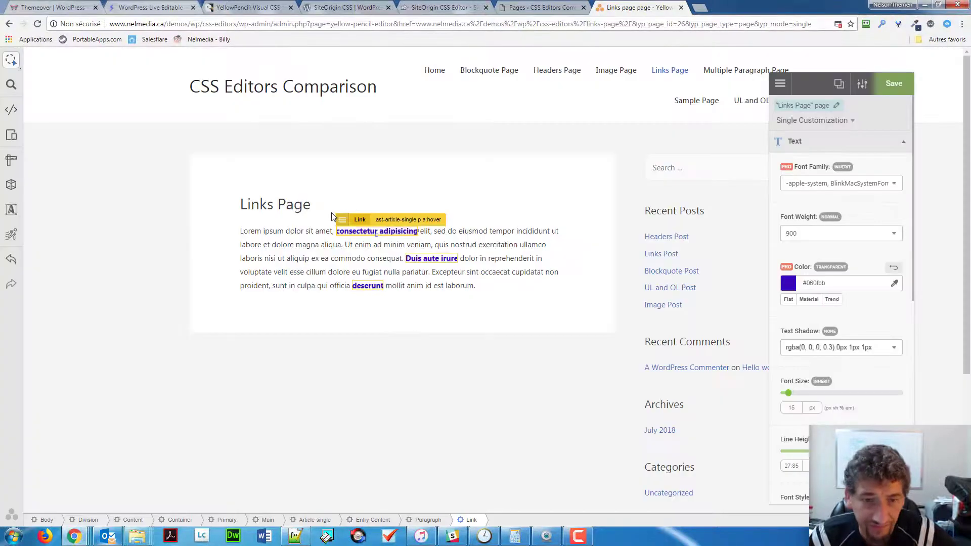
left_click(342, 220)
mouse_move(354, 237)
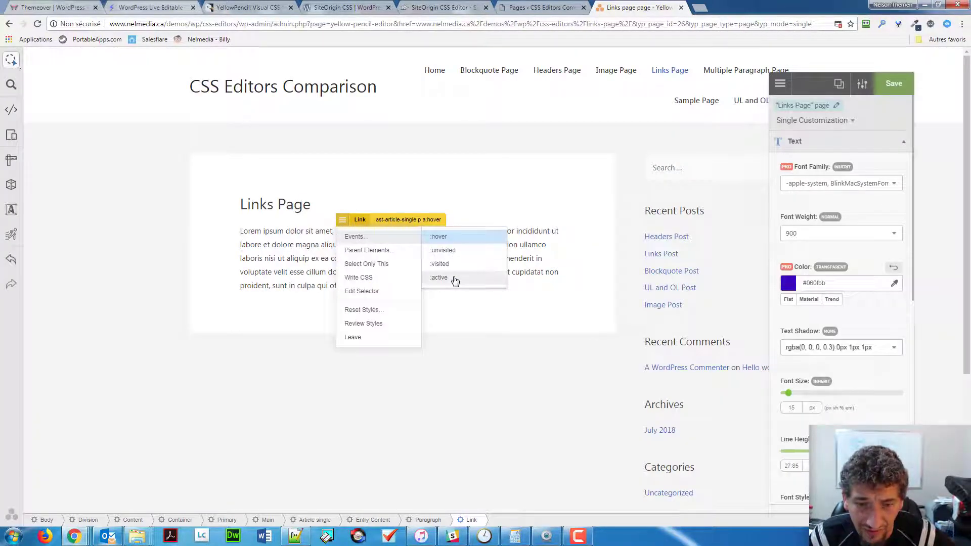
left_click(453, 255)
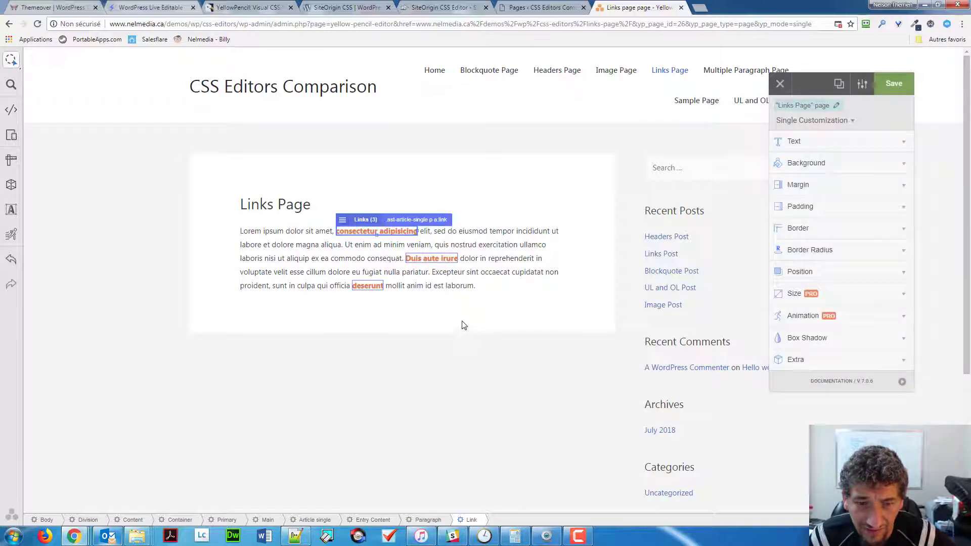
- Deselect the links and test the hover color on the links within the paragraph
left_click(393, 235)
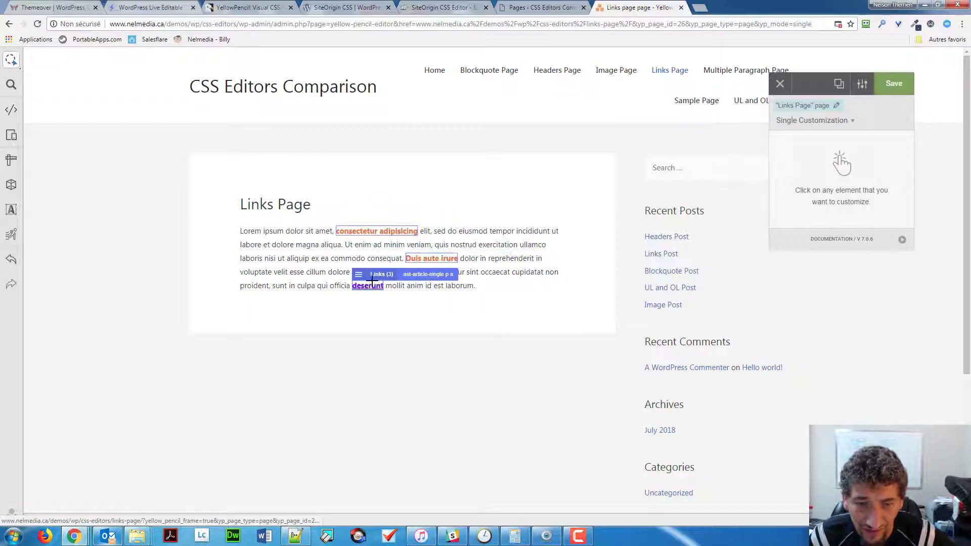
left_click(344, 228)
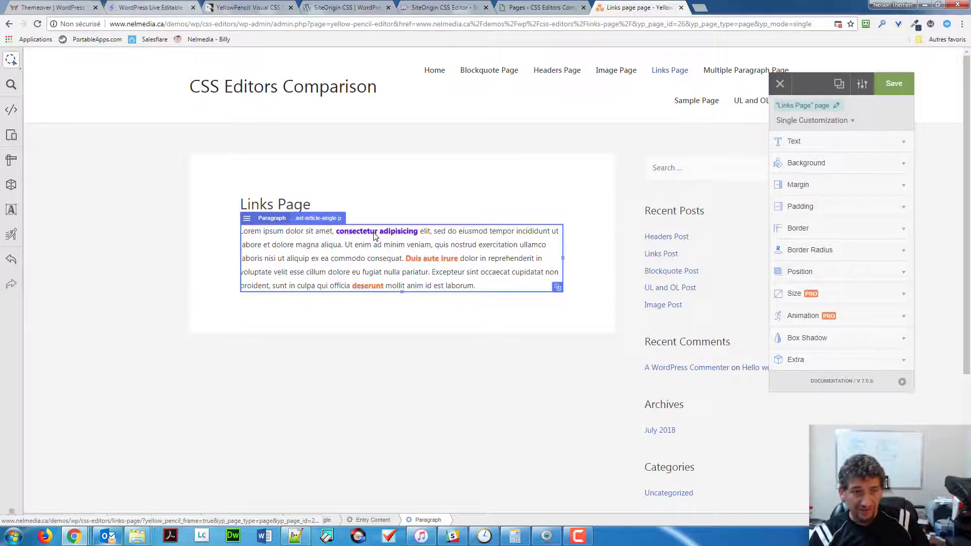
left_click(346, 237)
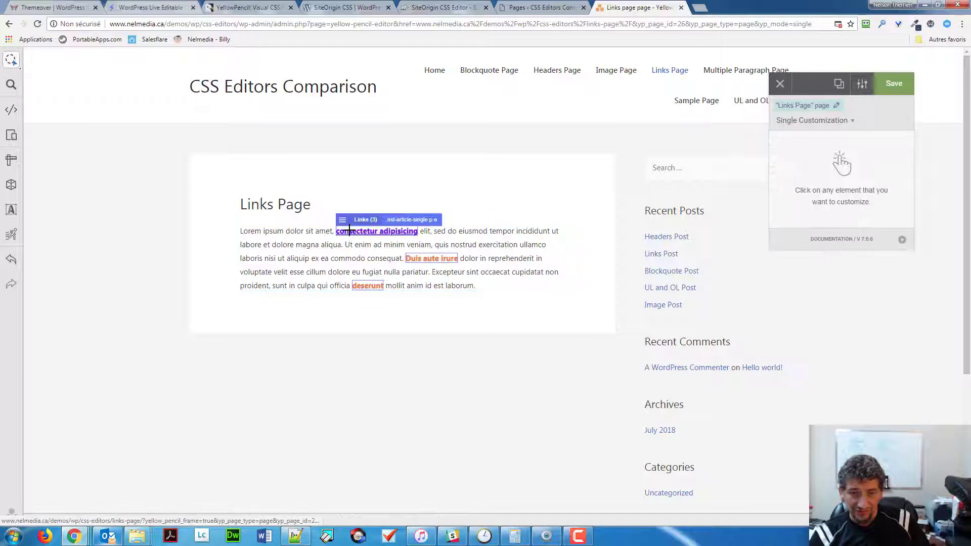
- Select the paragraph links once more, and exit the YellowPencil editor to the live Links Page
left_click(354, 232)
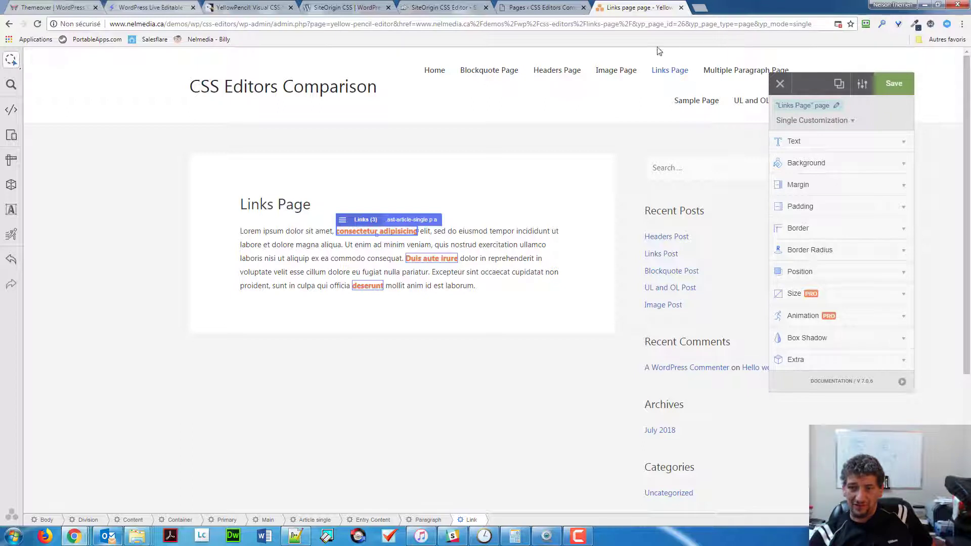
left_click(781, 85)
left_click(538, 91)
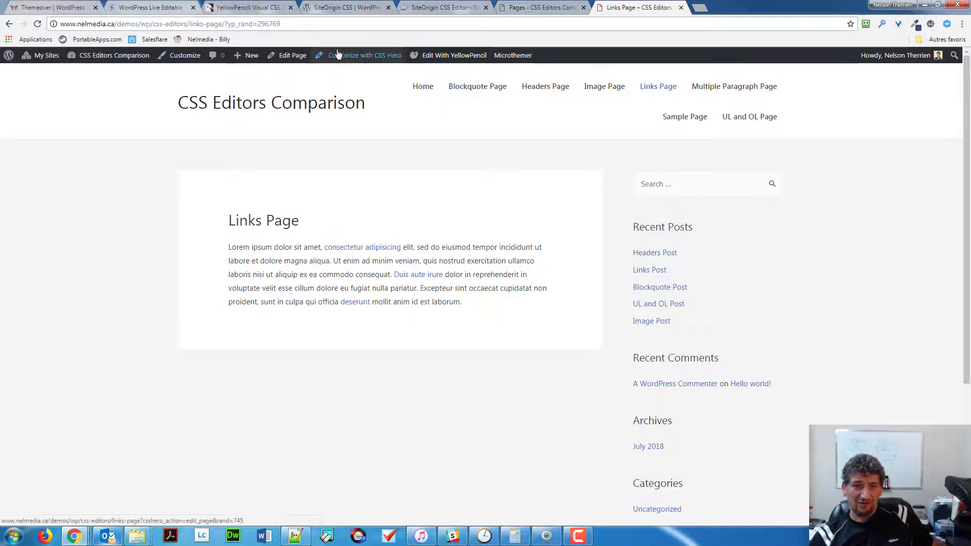
- Switch to the SiteOrigin CSS plugin and product pages, and open the SiteOrigin Premium page
left_click(335, 8)
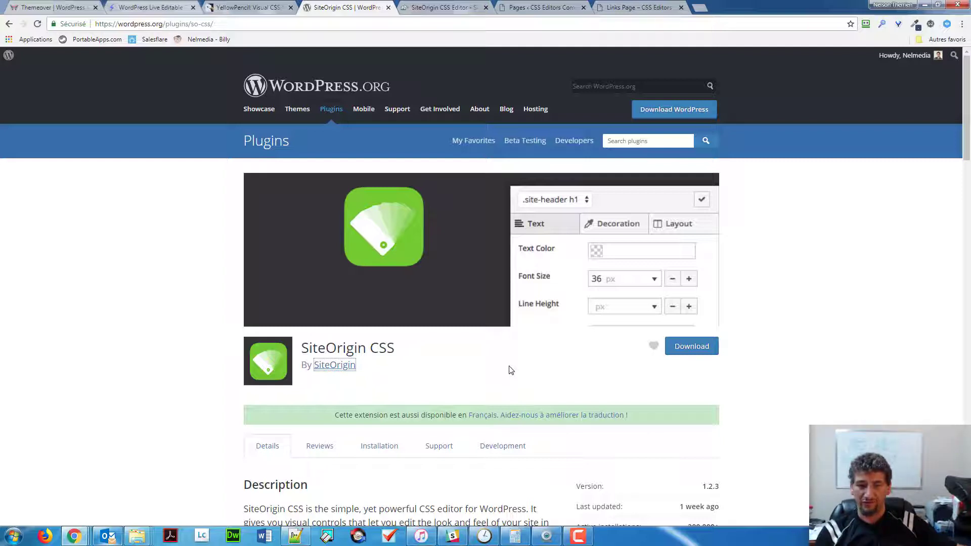
left_click(423, 8)
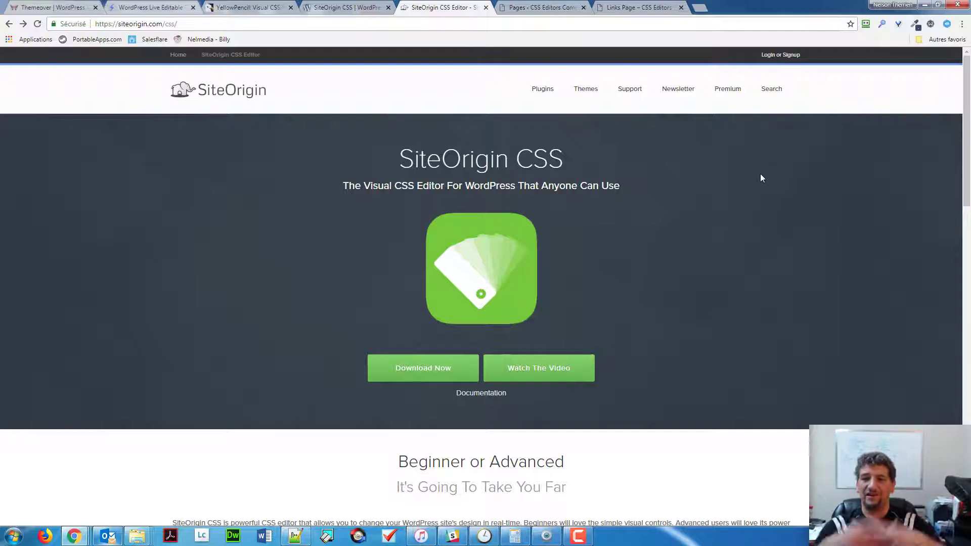
left_click(729, 90)
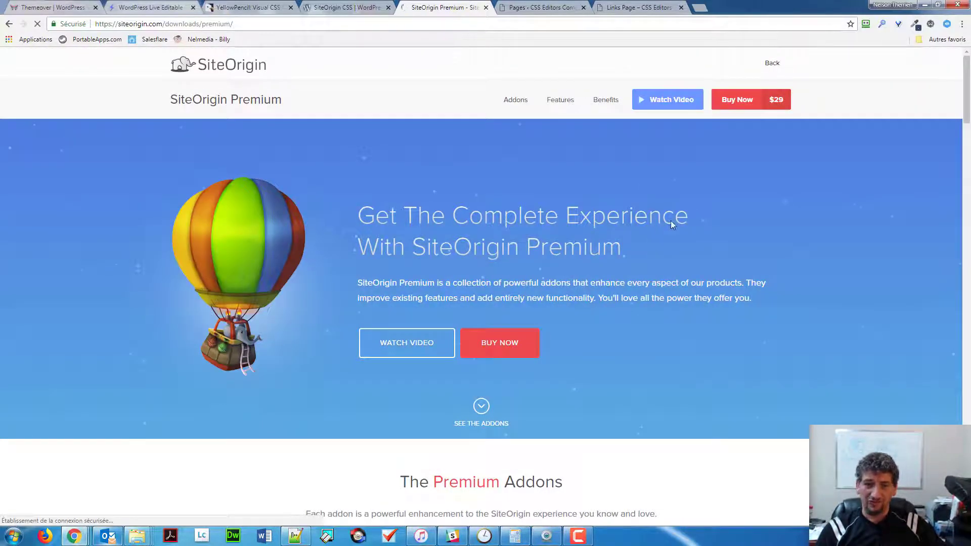
- Review the SiteOrigin Premium addons and benefits, highlighting the Web Font Selector description
scroll(672, 222, "down", 5)
scroll(672, 224, "up", 4)
scroll(672, 224, "down", 4)
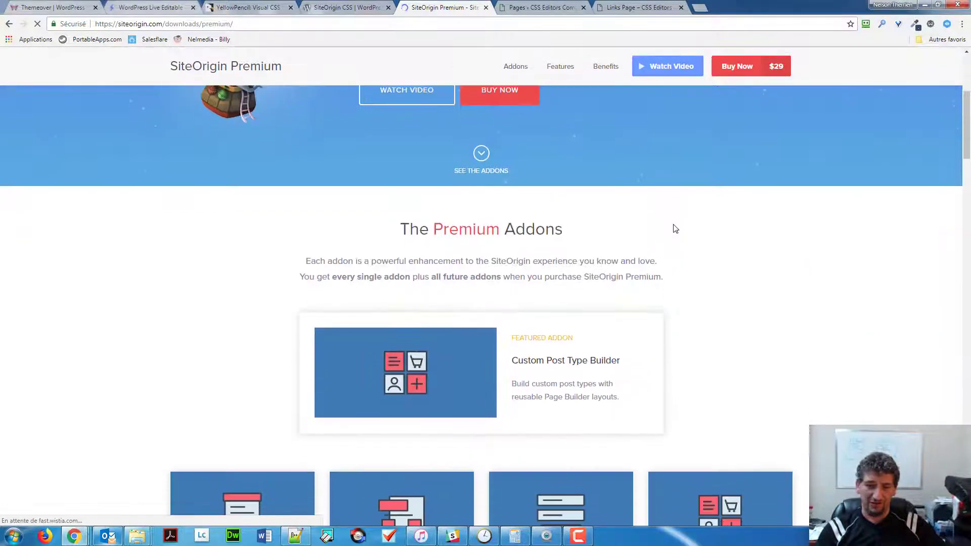
scroll(714, 279, "down", 5)
scroll(760, 347, "down", 2)
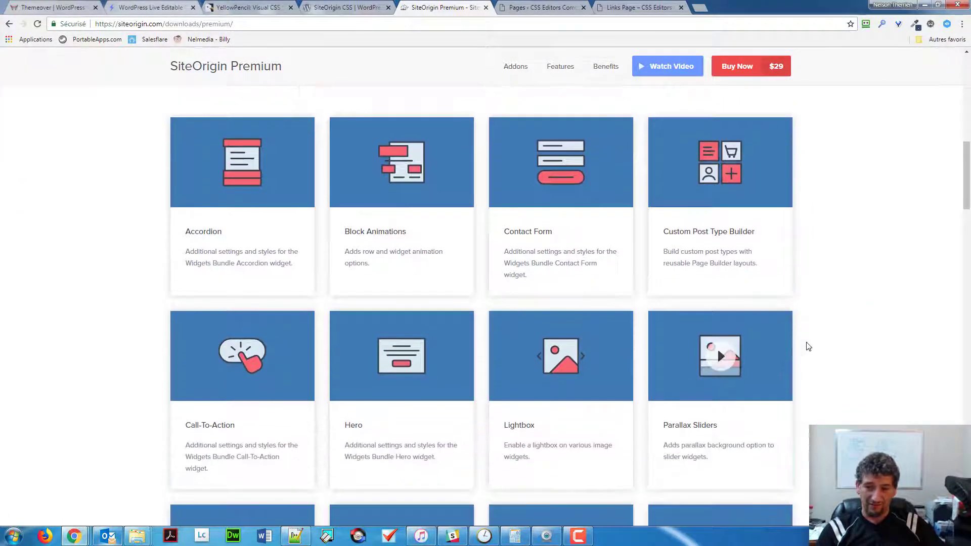
scroll(526, 263, "down", 4)
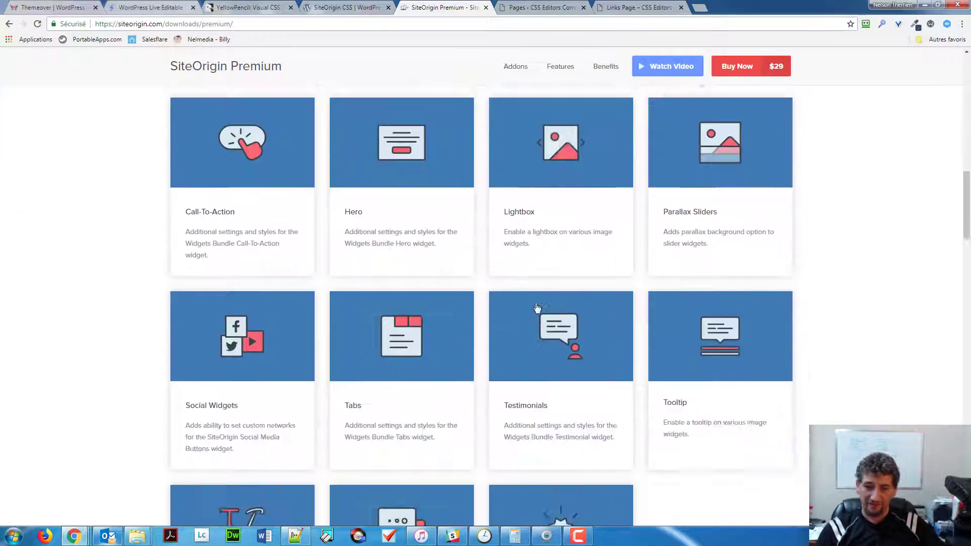
scroll(537, 307, "down", 2)
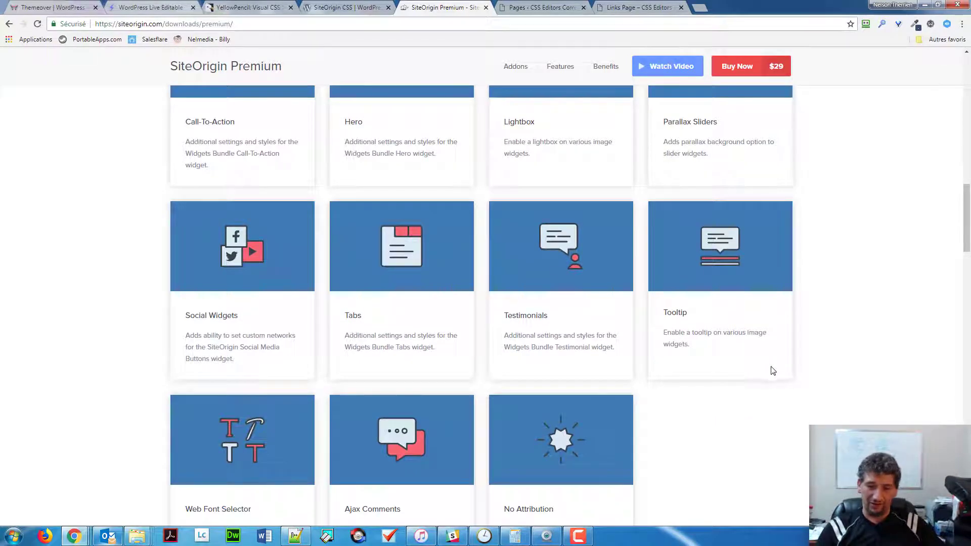
scroll(749, 375, "down", 2)
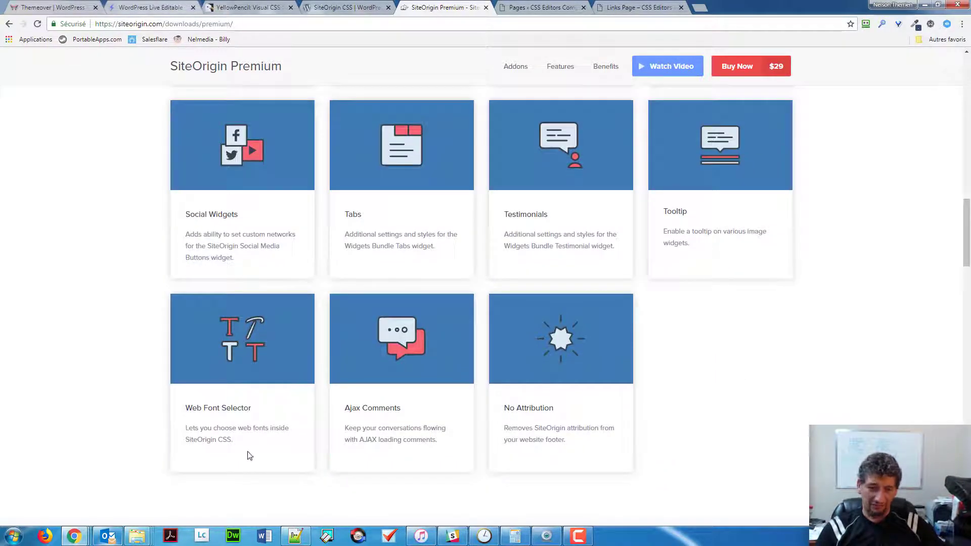
left_click_drag(247, 455, 172, 422)
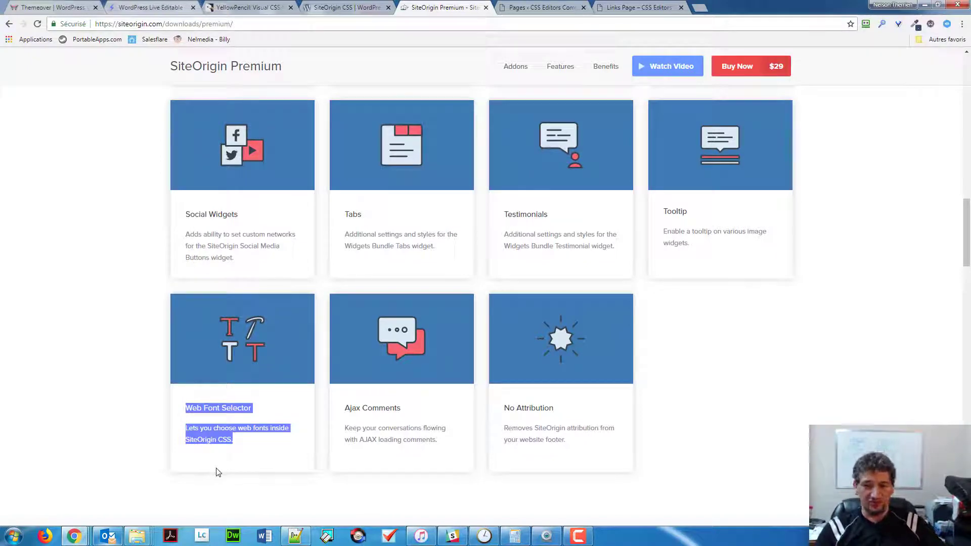
scroll(797, 399, "down", 6)
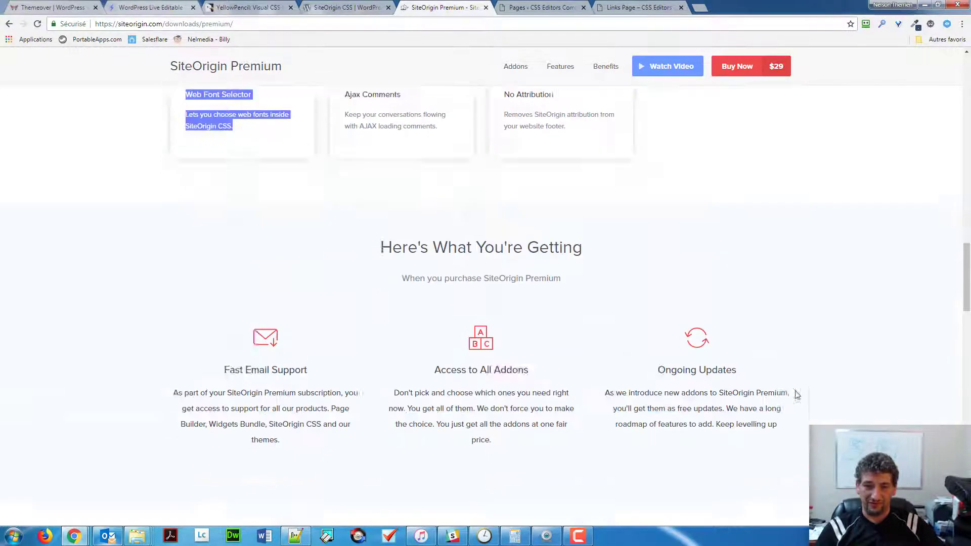
scroll(796, 395, "down", 7)
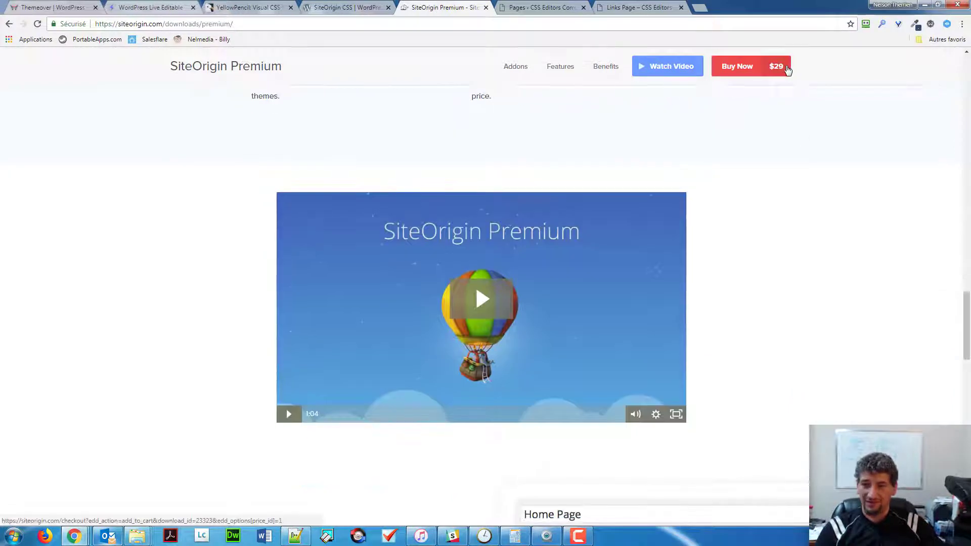
- Compare the SiteOrigin Premium prices for the Yearly Subscription and Single Year License, and return to the SiteOrigin CSS plugin page
left_click(776, 66)
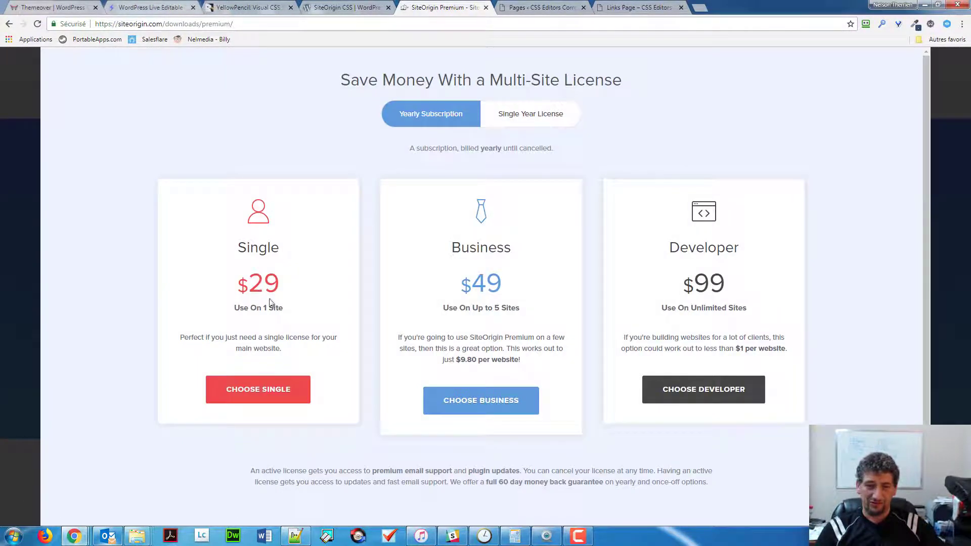
double_click(687, 291)
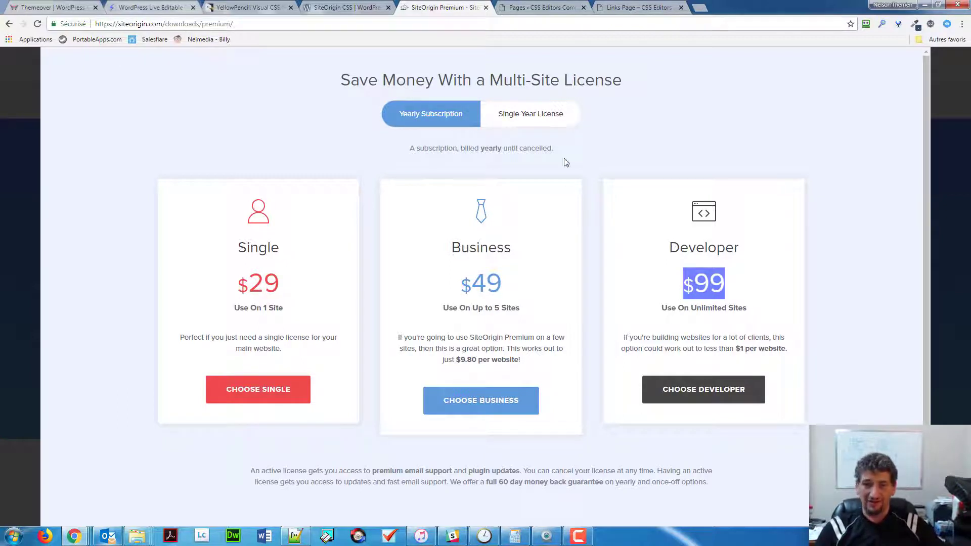
left_click(561, 123)
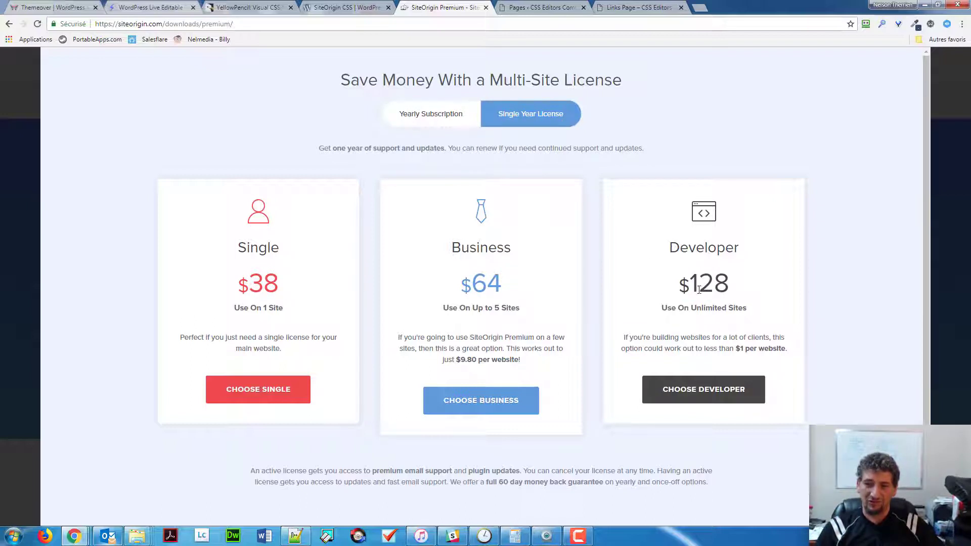
left_click(444, 116)
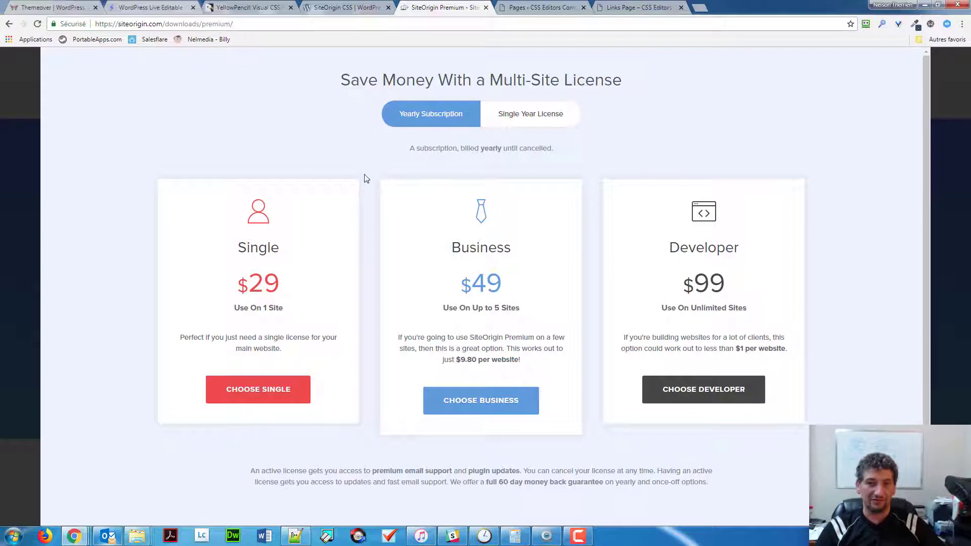
left_click(355, 9)
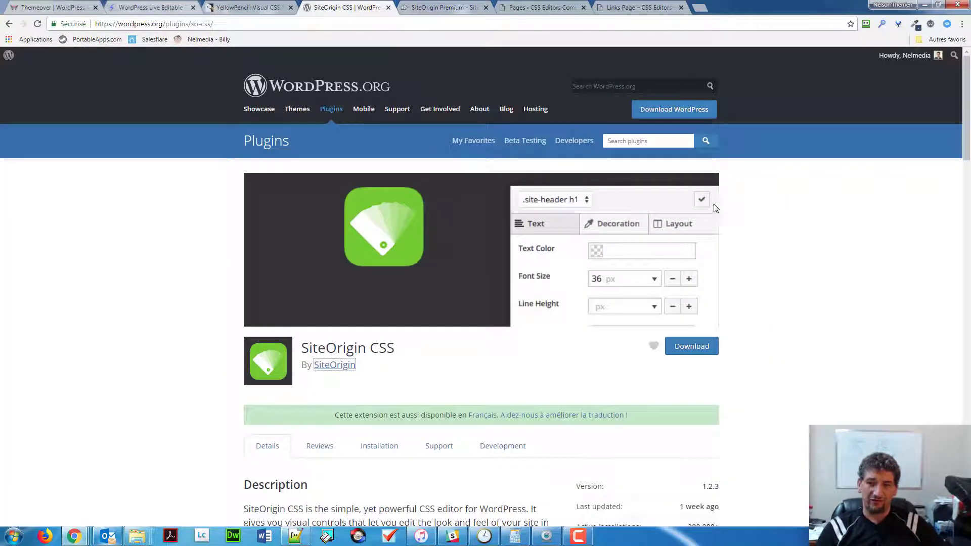
- Open the Links Page for editing from the site's page list and check its edit screen for SiteOrigin CSS options
left_click(621, 7)
left_click(551, 7)
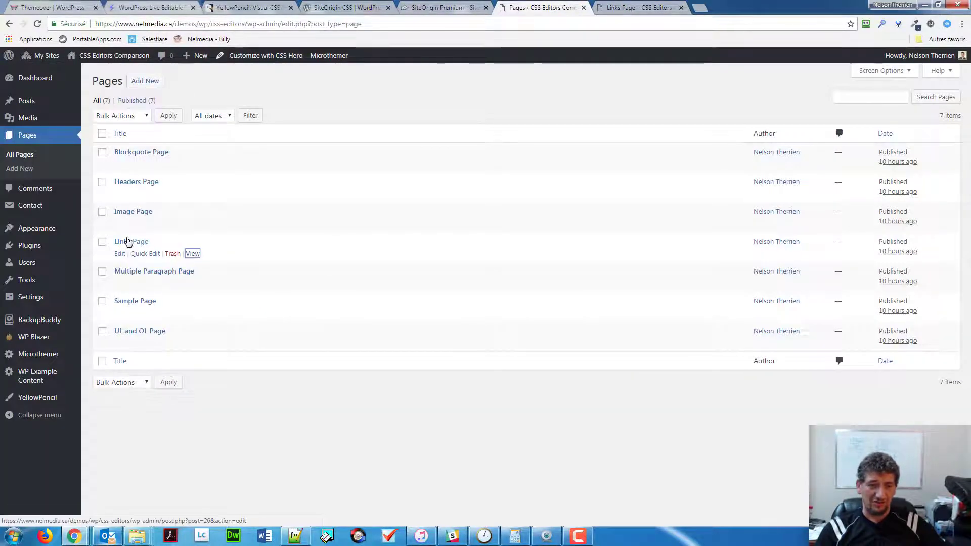
left_click(127, 241)
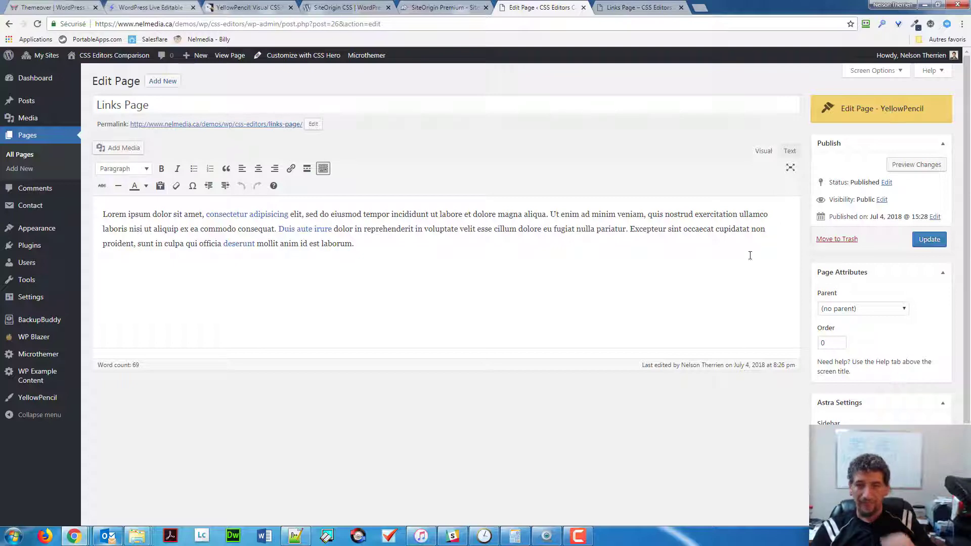
scroll(636, 359, "down", 3)
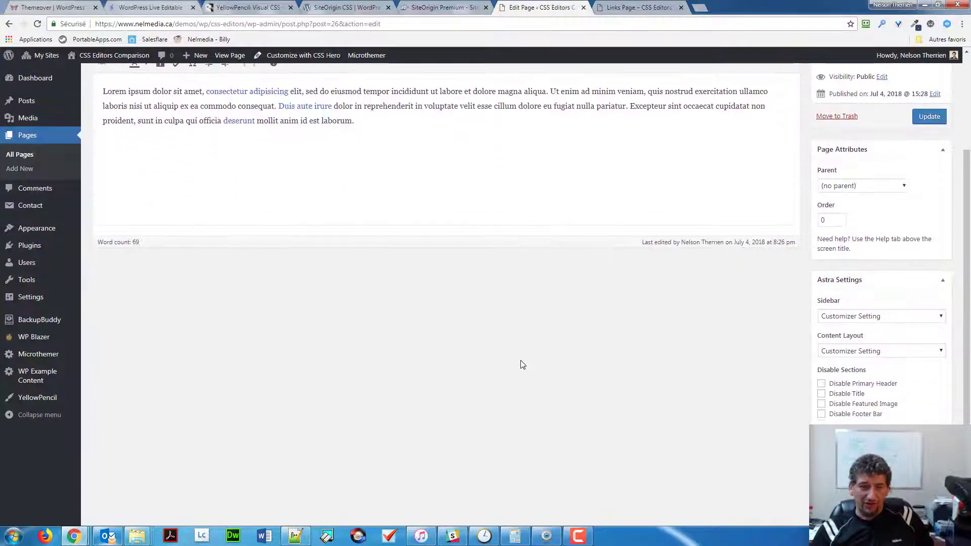
scroll(271, 358, "up", 3)
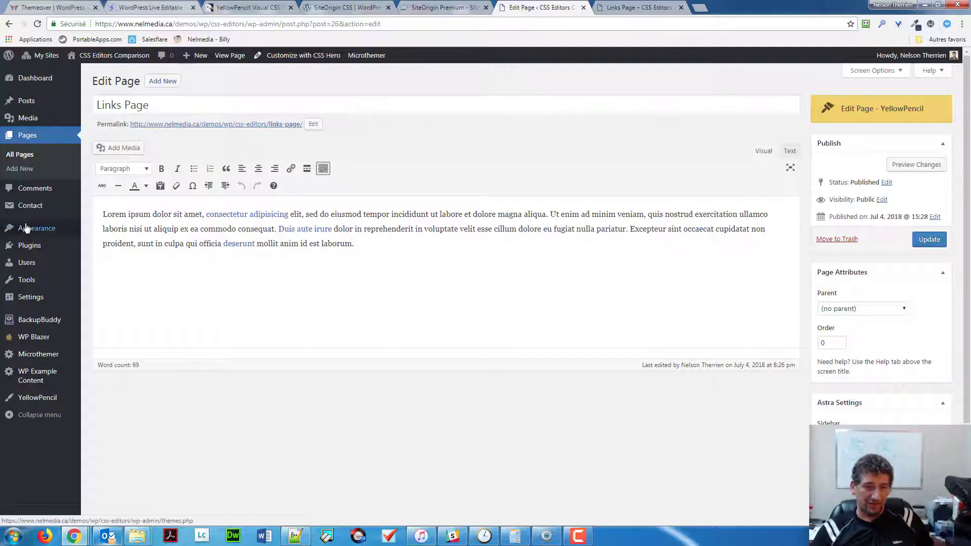
mouse_move(27, 228)
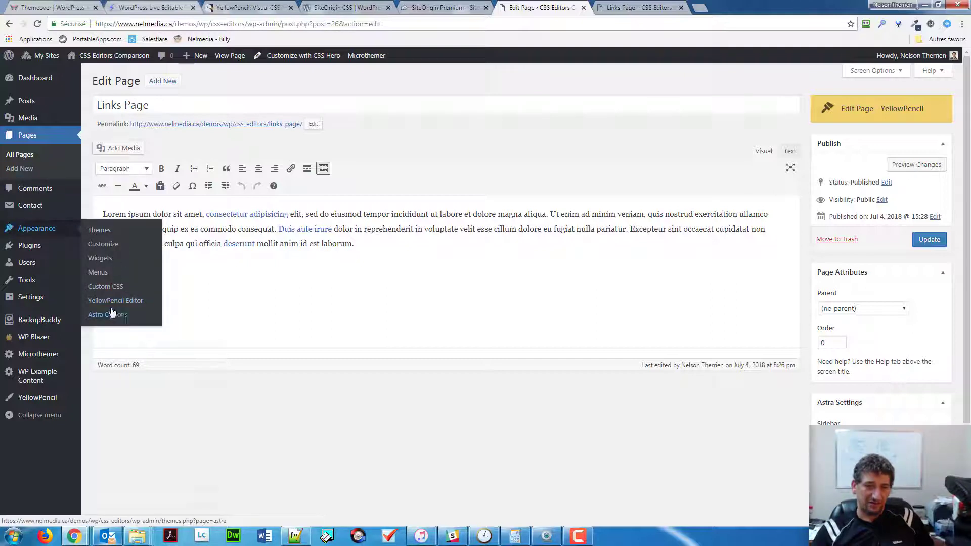
left_click(105, 287)
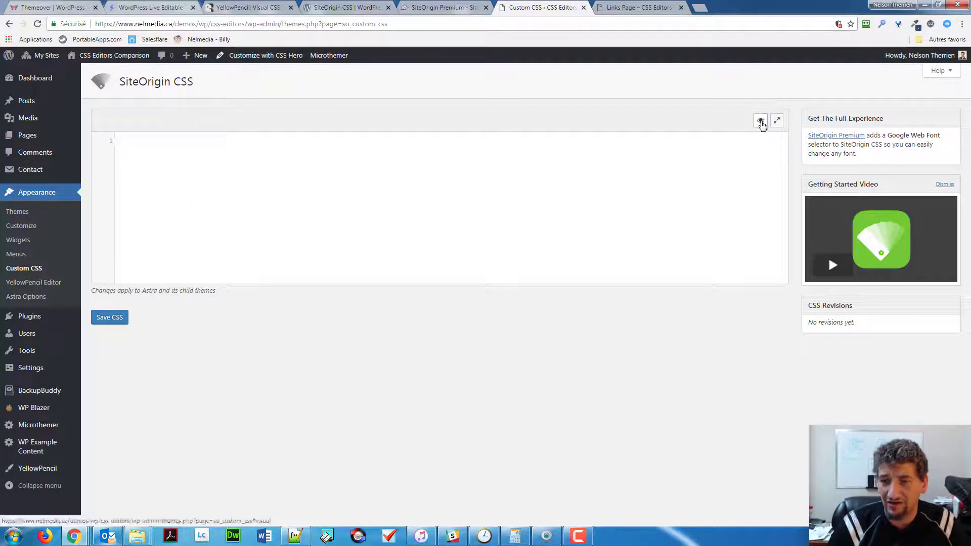
left_click(761, 123)
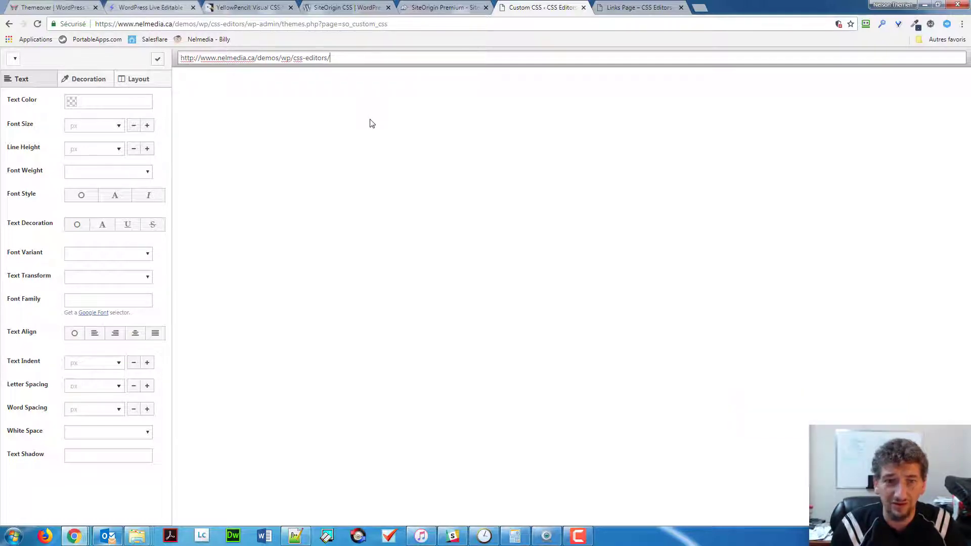
key("Return")
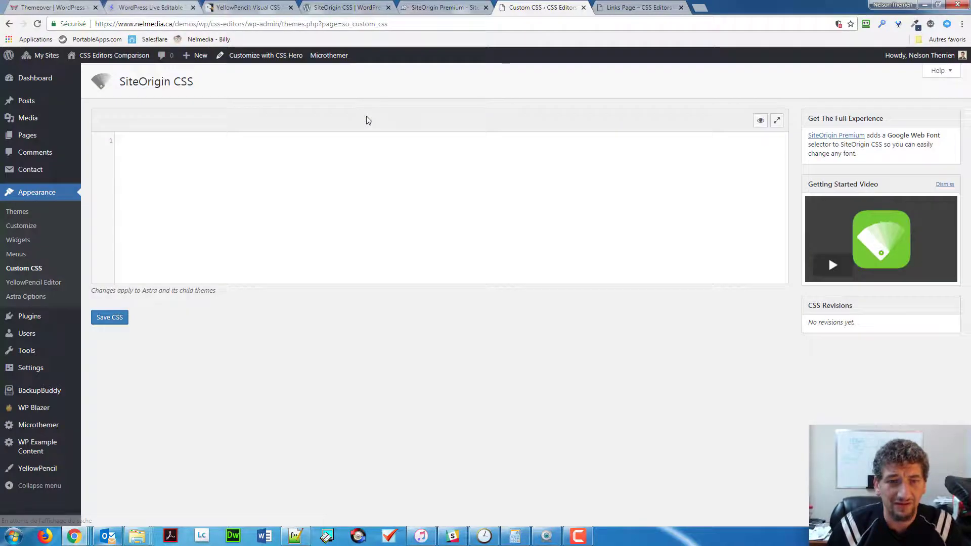
left_click(759, 123)
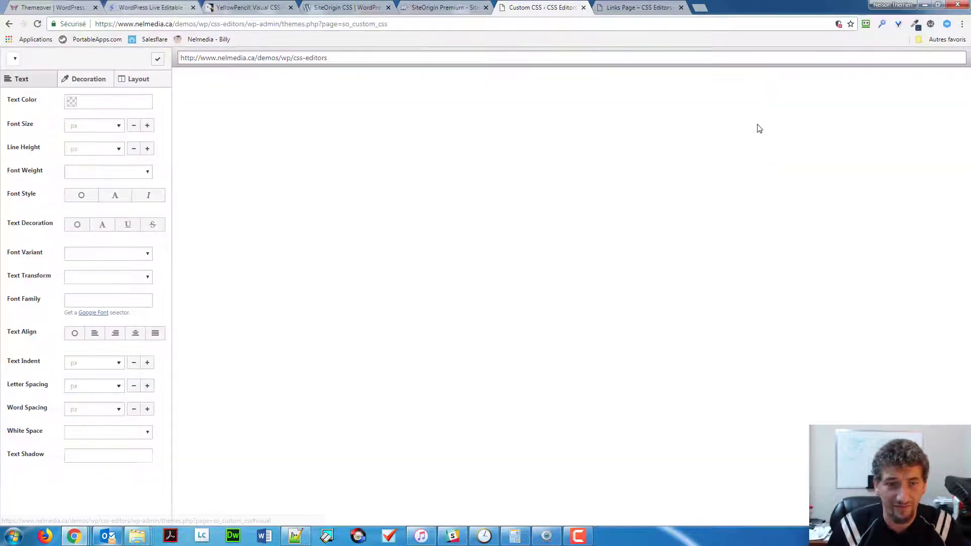
left_click(510, 57)
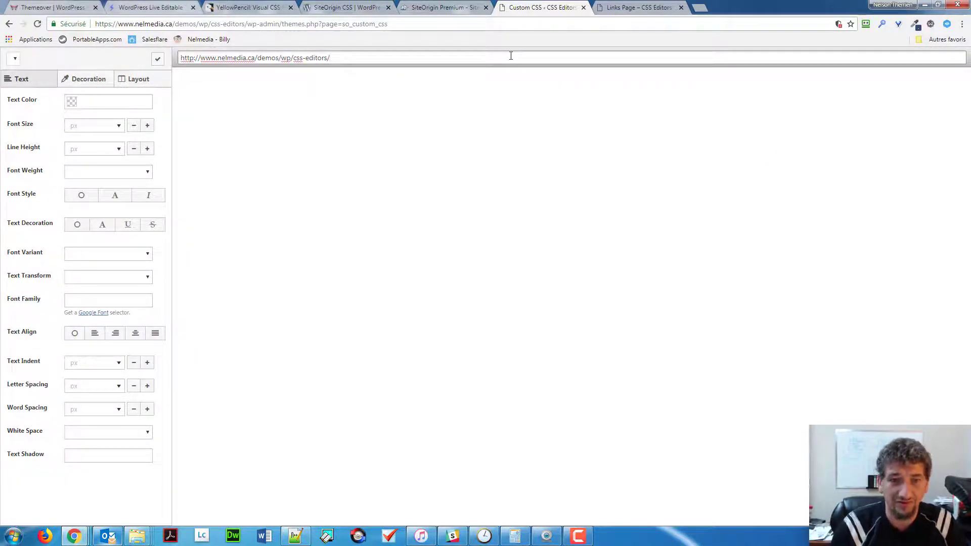
type("links-page/")
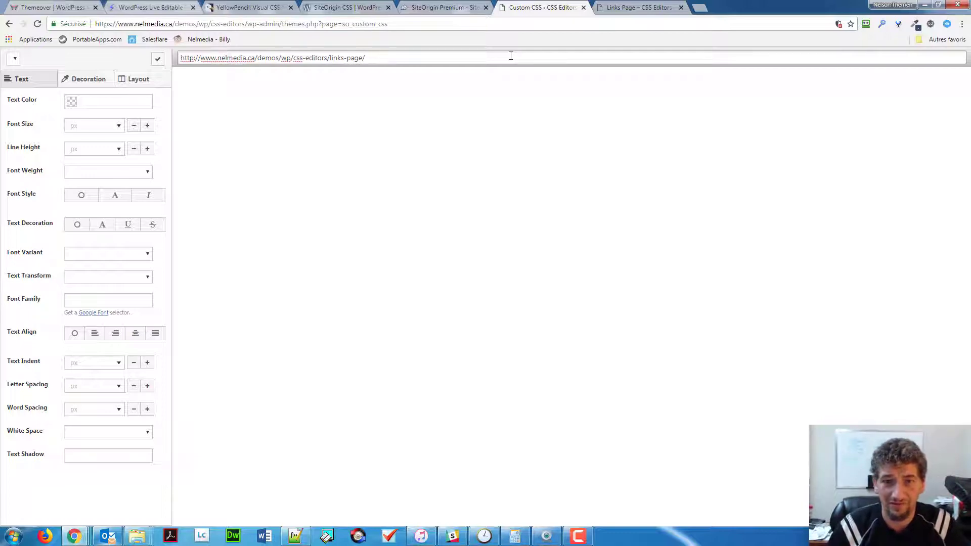
left_click(158, 60)
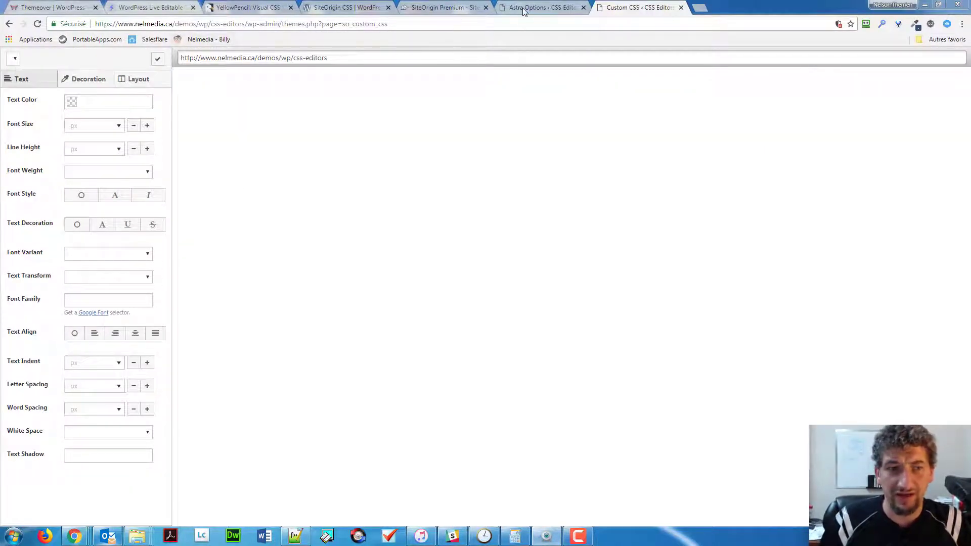
- Change the Custom CSS editor page's address to http and load the site in its visual preview
left_click(102, 26)
left_click(75, 24)
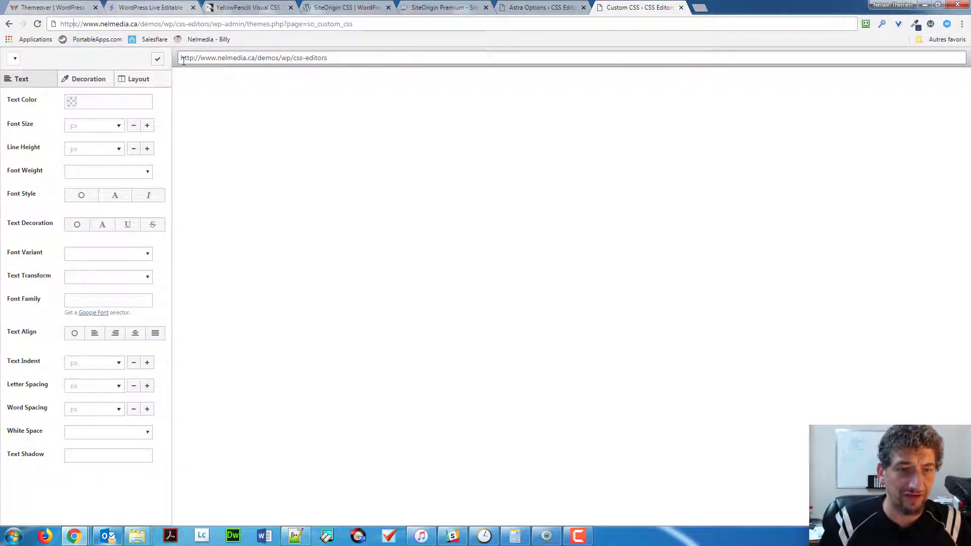
left_click(195, 59)
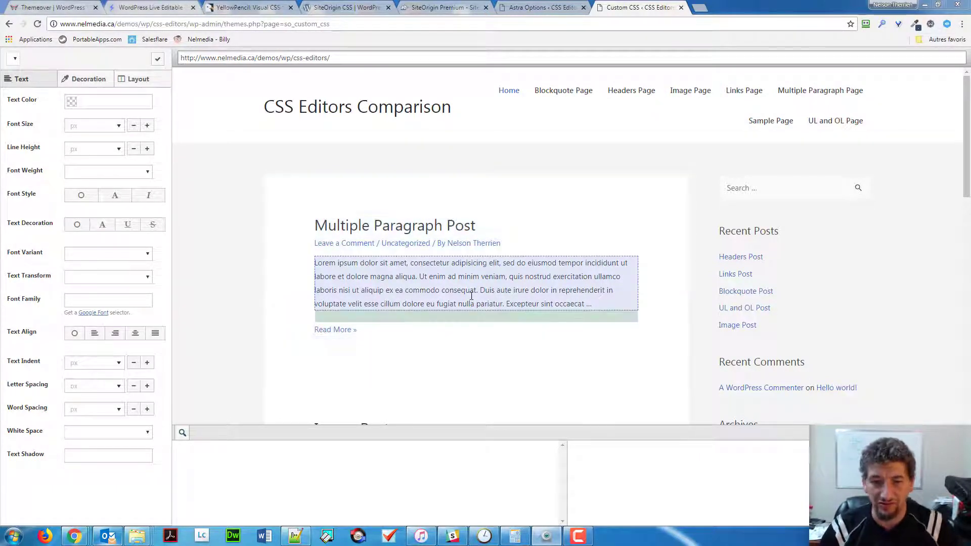
- Select the sidebar widget area in the preview, then select the Links Post title link in the post list
left_click(697, 219)
scroll(697, 227, "down", 5)
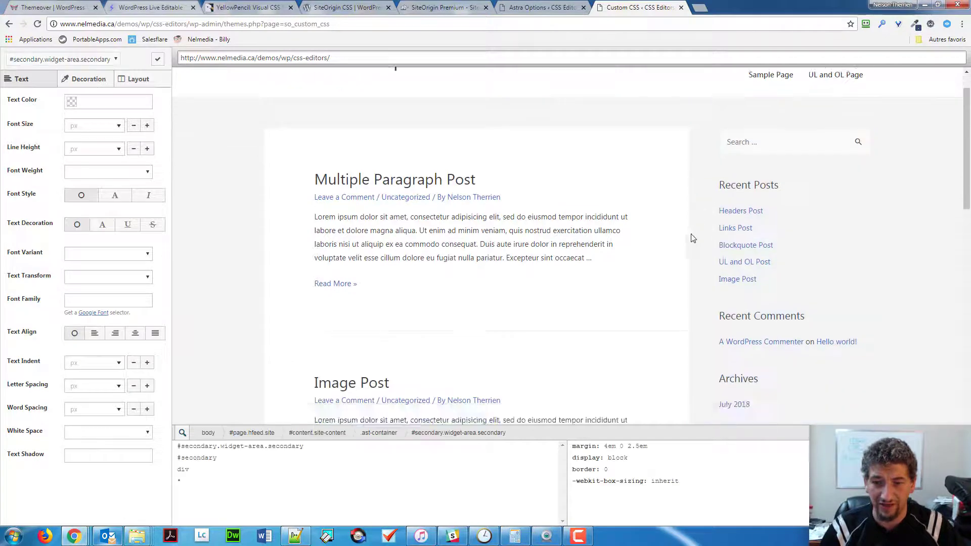
scroll(539, 254, "down", 8)
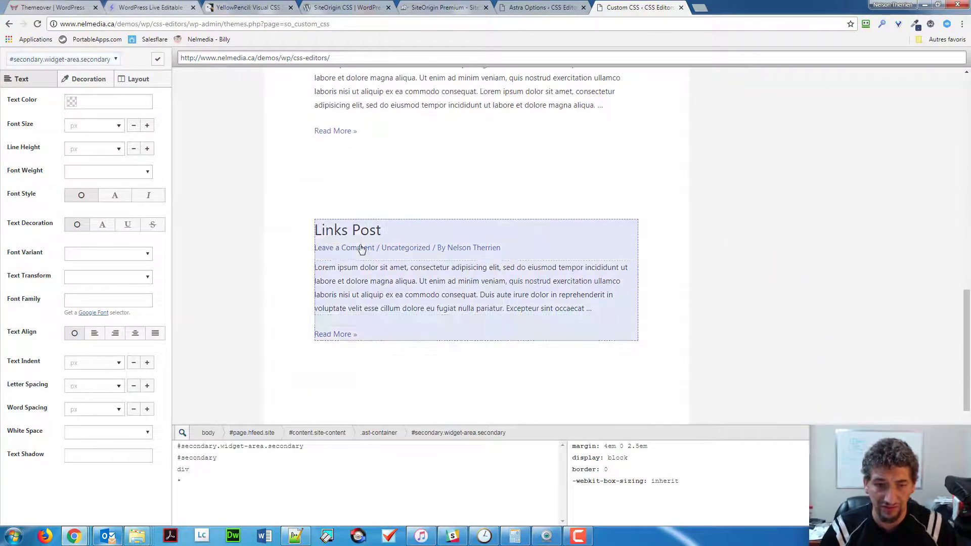
left_click(360, 229)
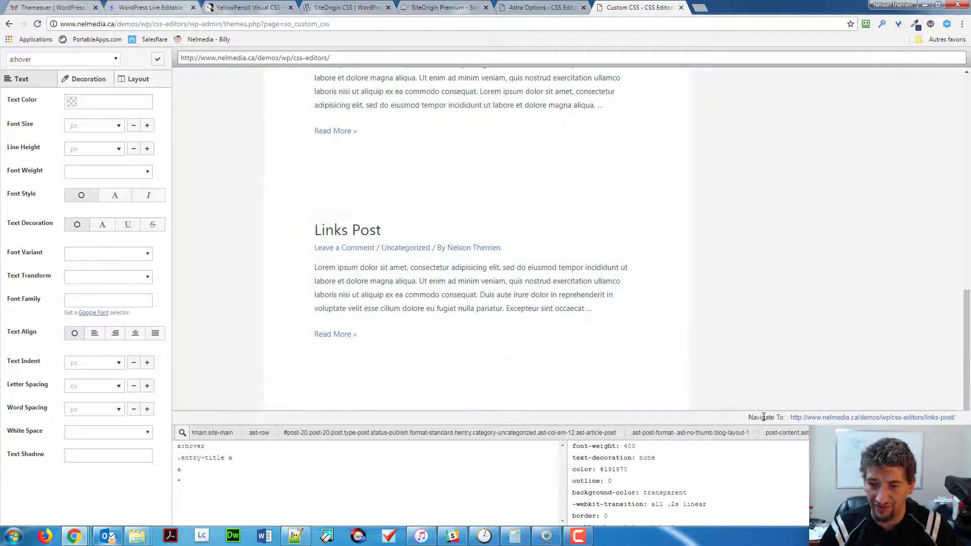
- Navigate the preview to the Links Post page and select the "consectetur adipisicing" link in its text
left_click(913, 419)
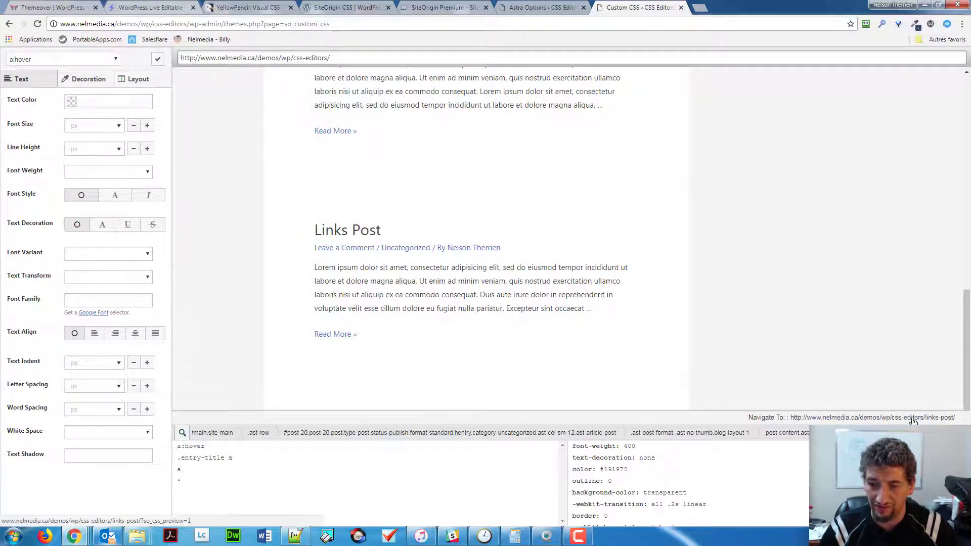
left_click(913, 418)
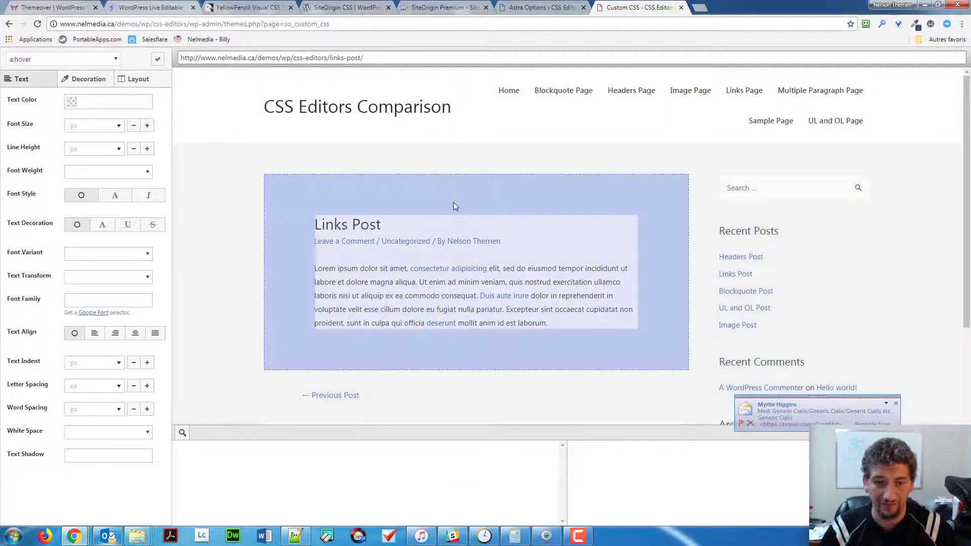
left_click(423, 273)
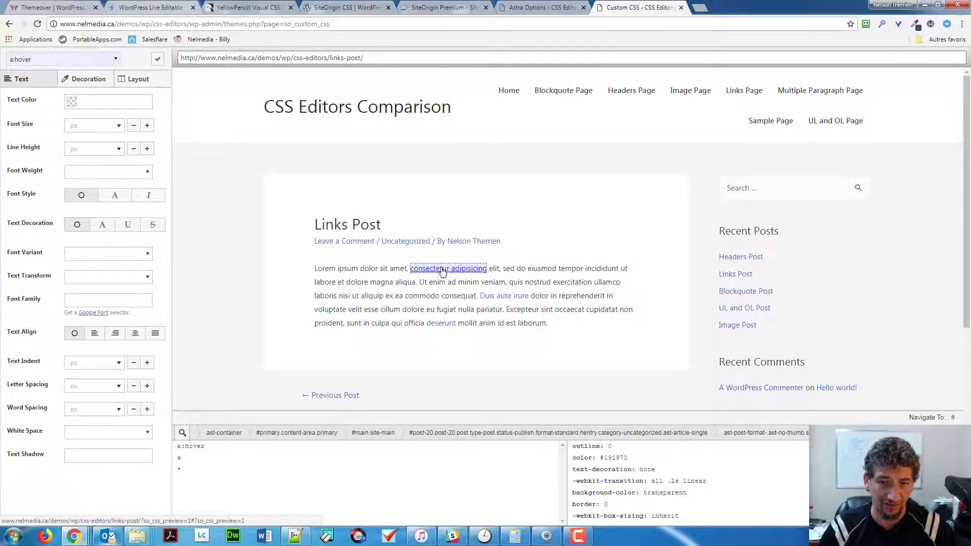
- Switch the active selector to #secondary.widget-area.secondary, then reselect the "consectetur adipisicing" link in the preview
left_click(116, 60)
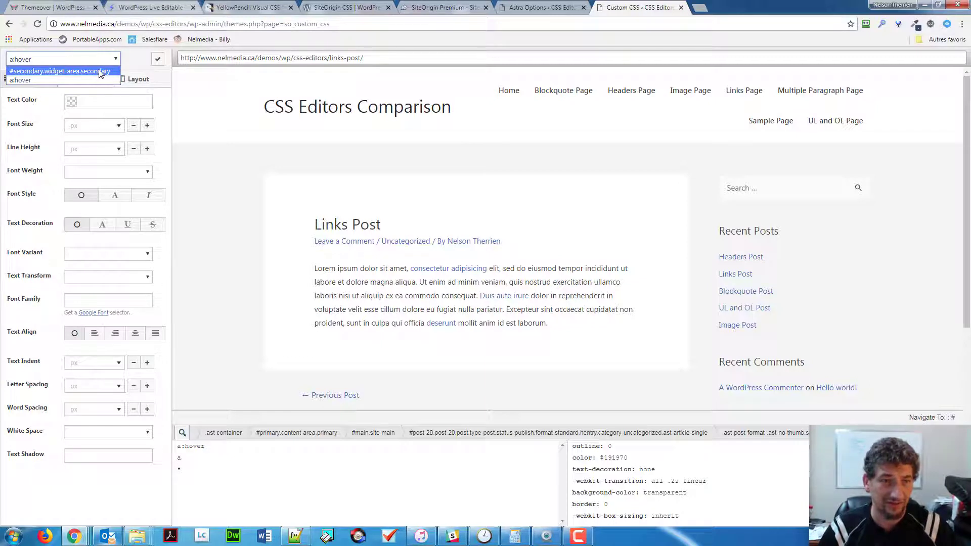
left_click(100, 71)
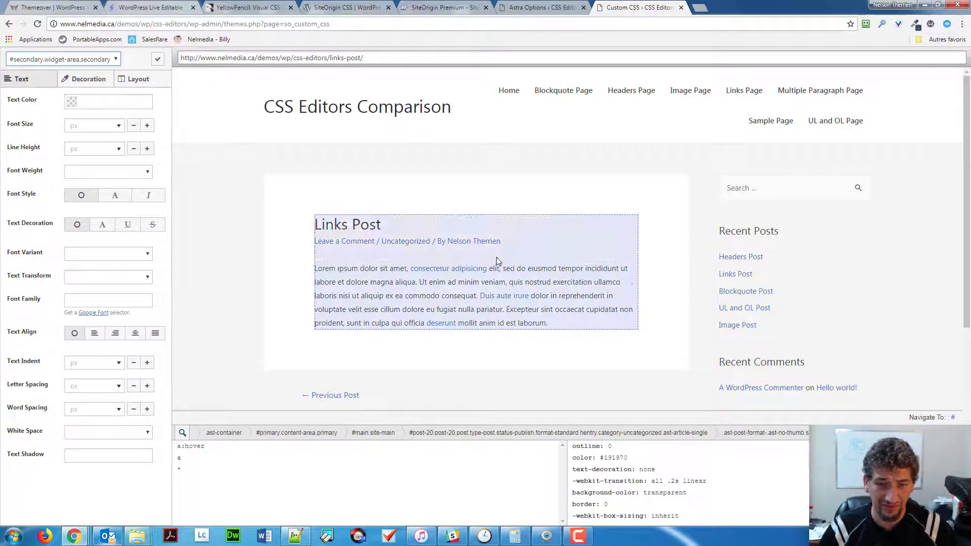
left_click(469, 274)
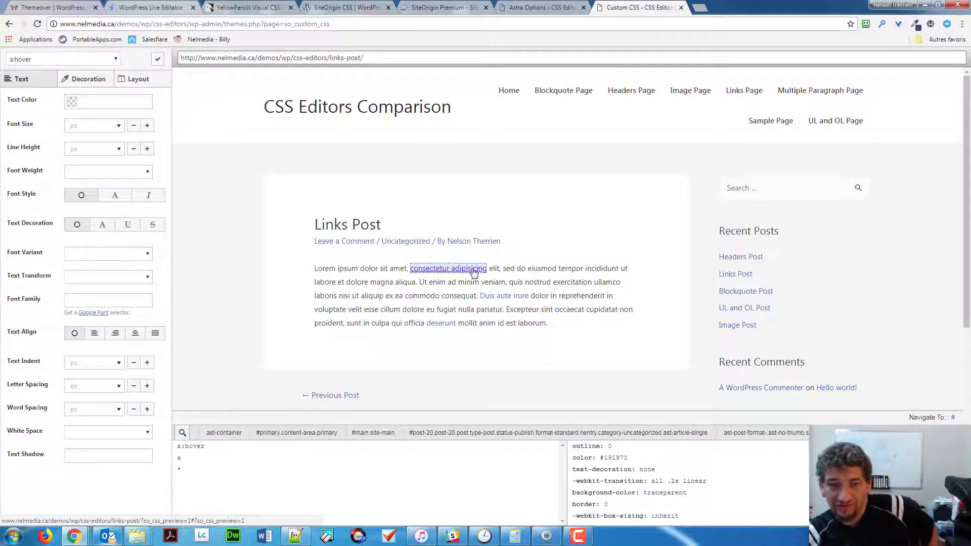
- Compare the selectors offered for the body paragraph and the "consectetur adipisicing" link, and check the list of recorded selectors
left_click(369, 272)
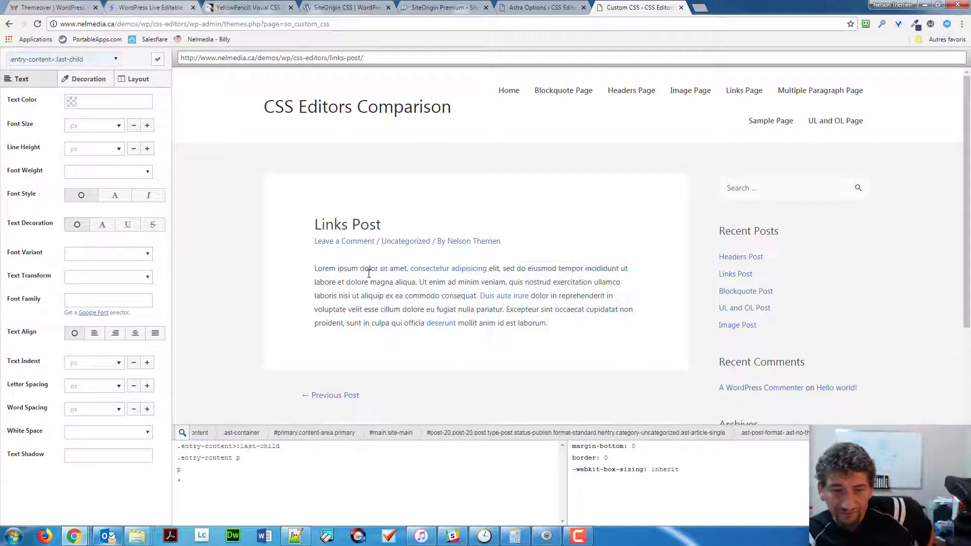
left_click(431, 273)
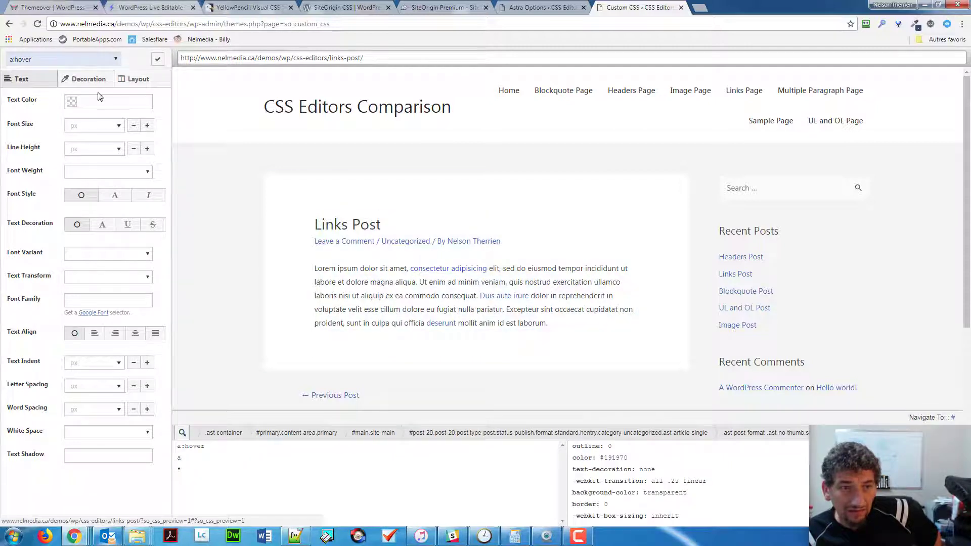
left_click(104, 60)
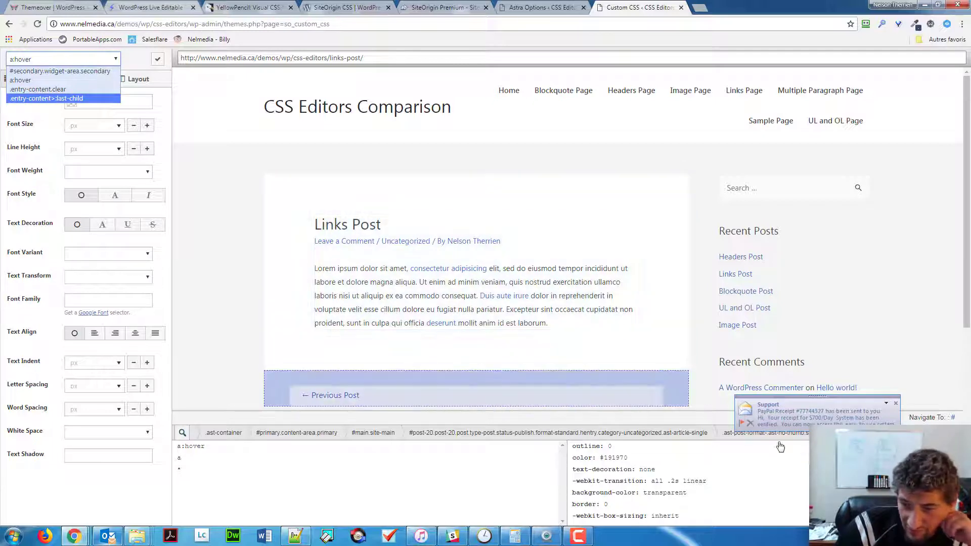
left_click(896, 404)
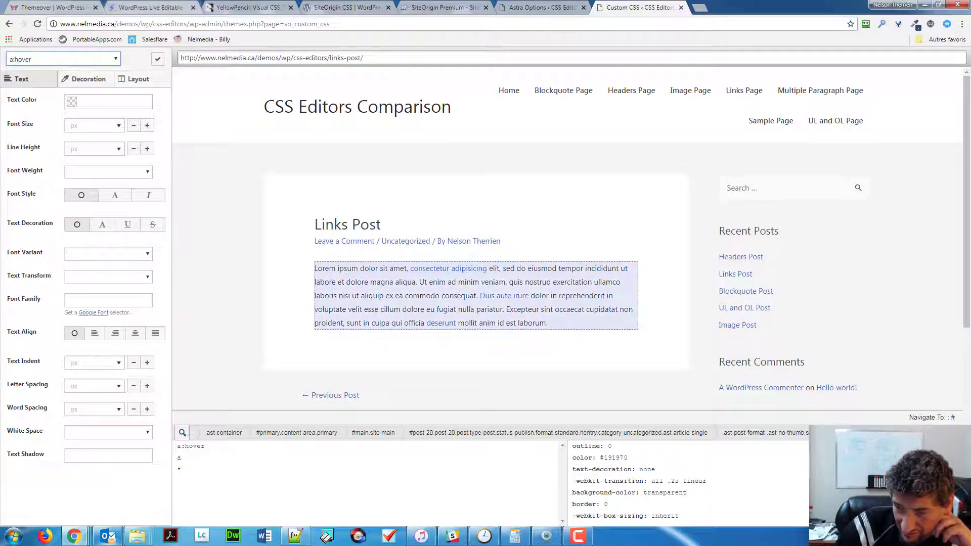
- Select the post's content block, then return to the "consectetur adipisicing" link and choose the a:hover selector
left_click(475, 296)
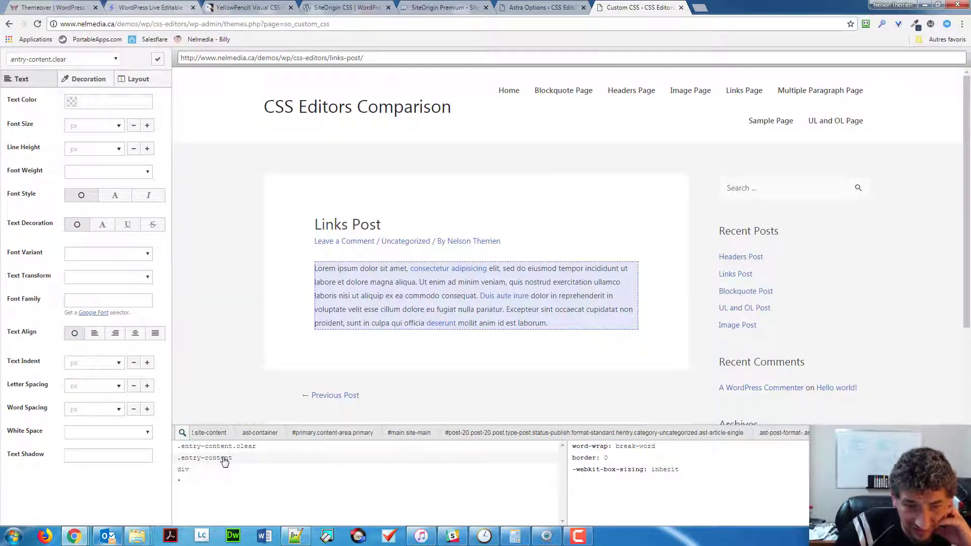
left_click(452, 269)
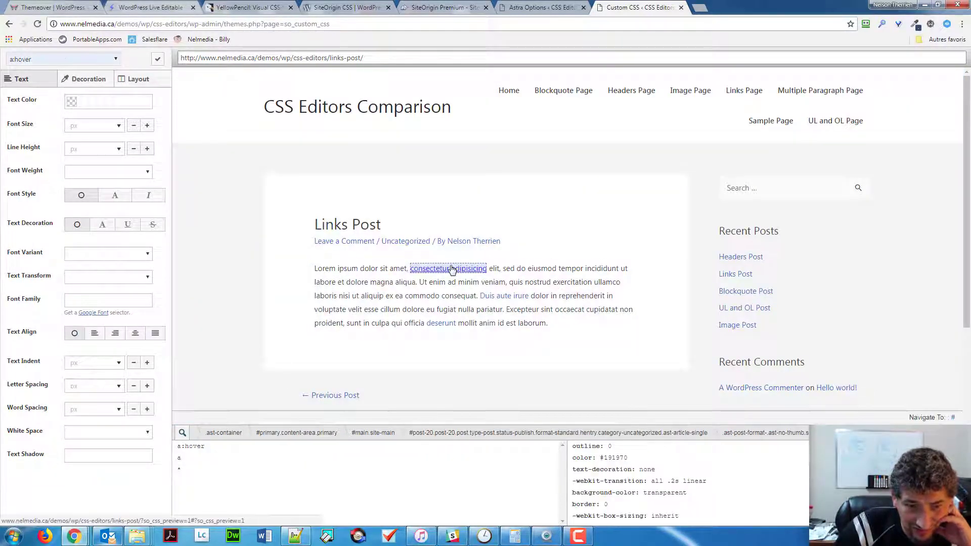
left_click(59, 59)
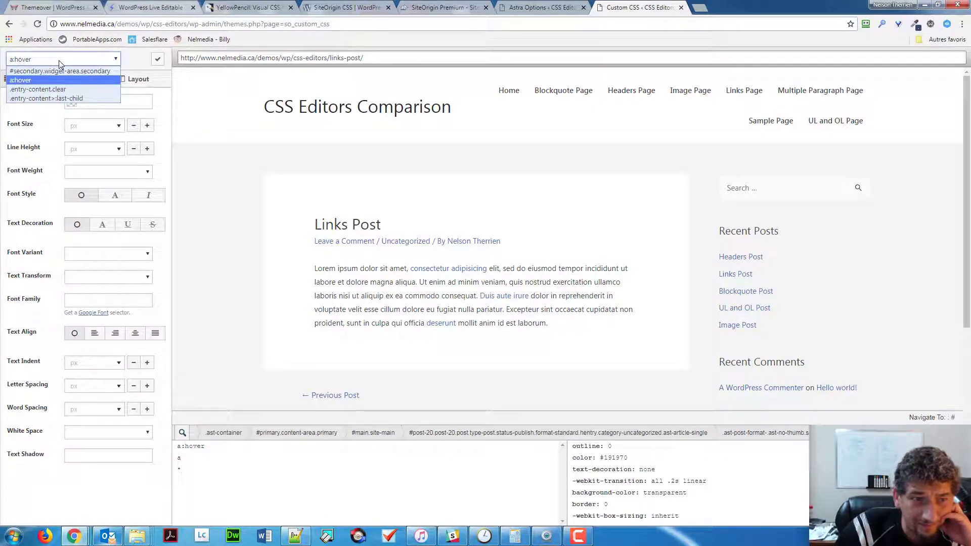
left_click(58, 80)
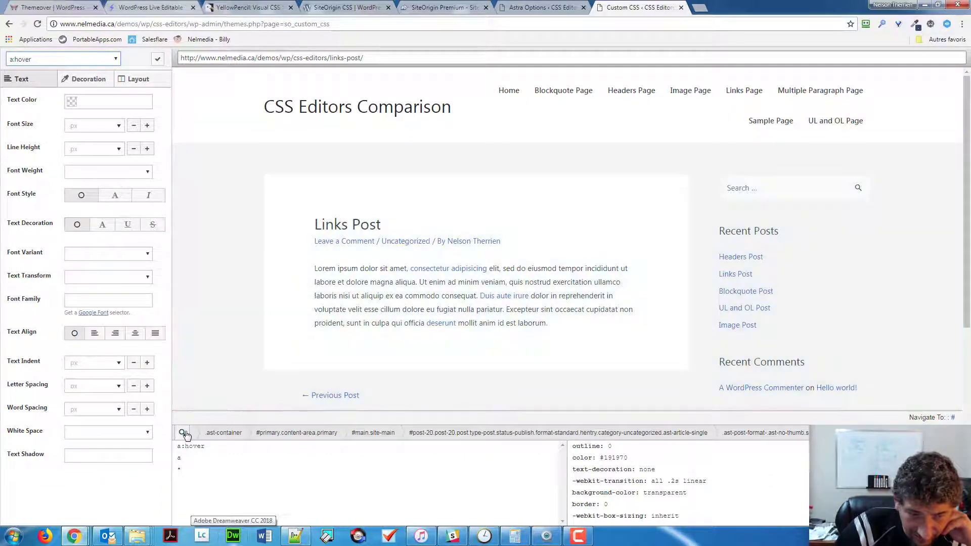
- Toggle the inspector, reselect the "consectetur adipisicing" link, then target the post's content block with the .entry-content selector
left_click(183, 433)
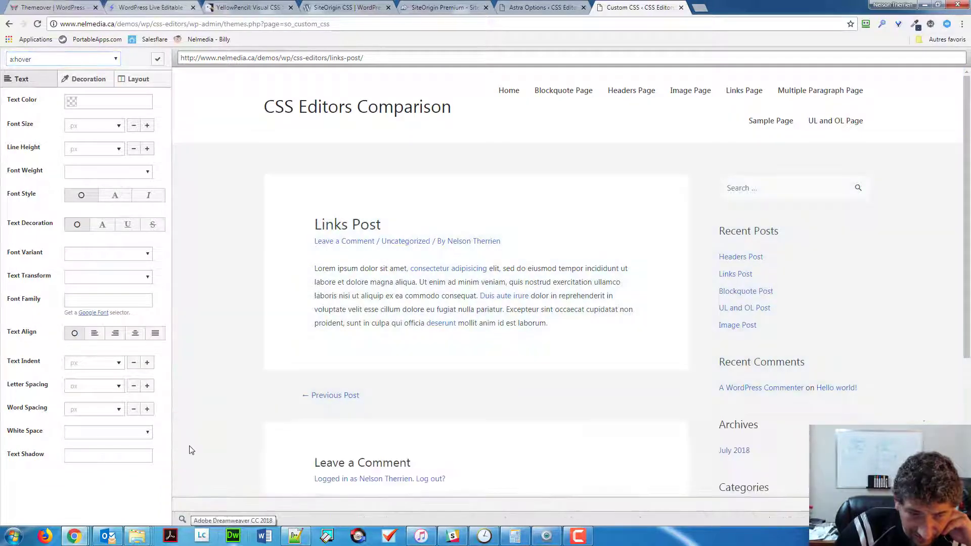
left_click(183, 519)
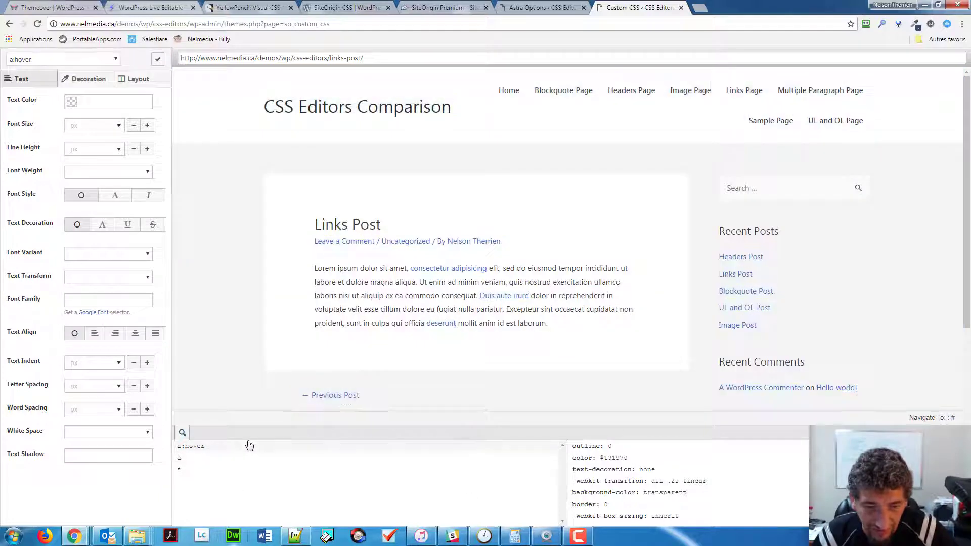
left_click(447, 268)
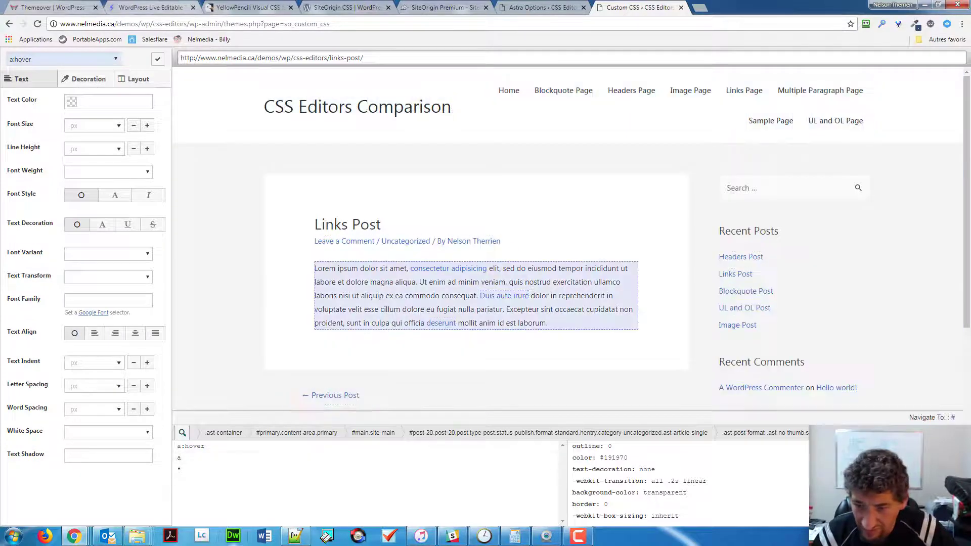
left_click(323, 298)
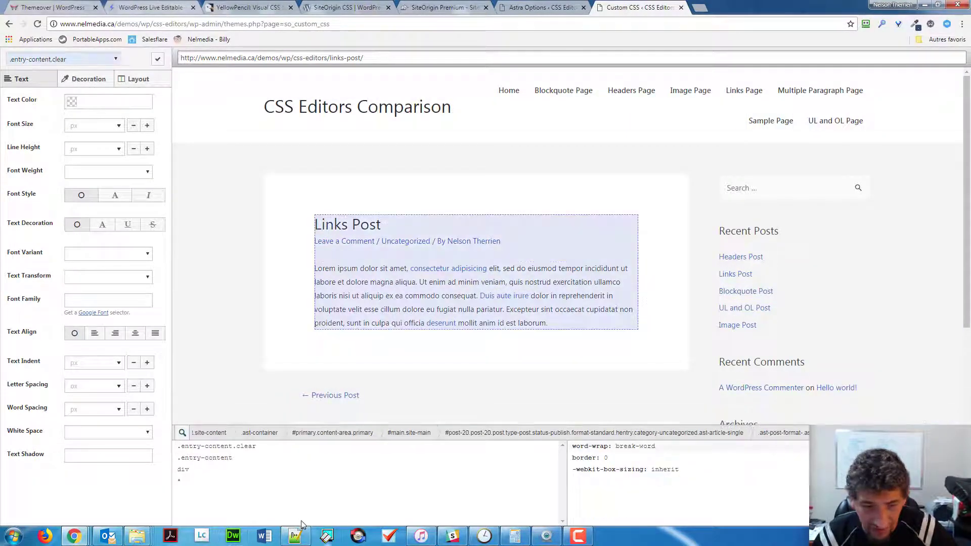
left_click(271, 459)
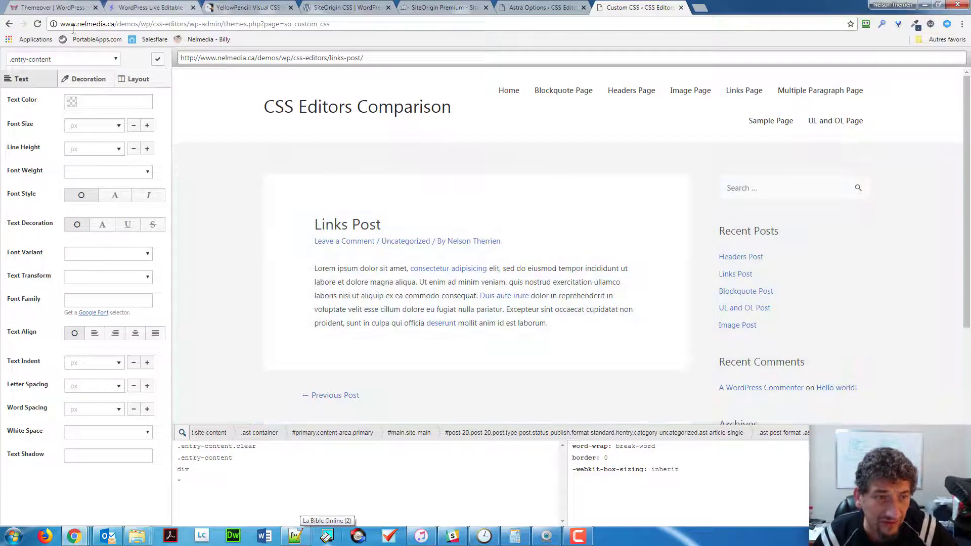
- Examine the recorded selectors and the context options for .entry-content, then hide and reopen the inspector
left_click(84, 60)
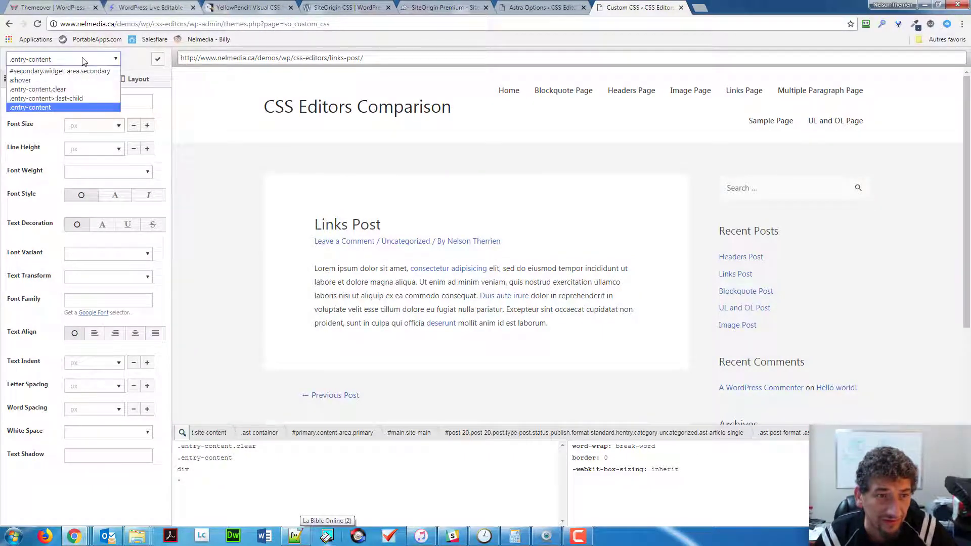
left_click(84, 61)
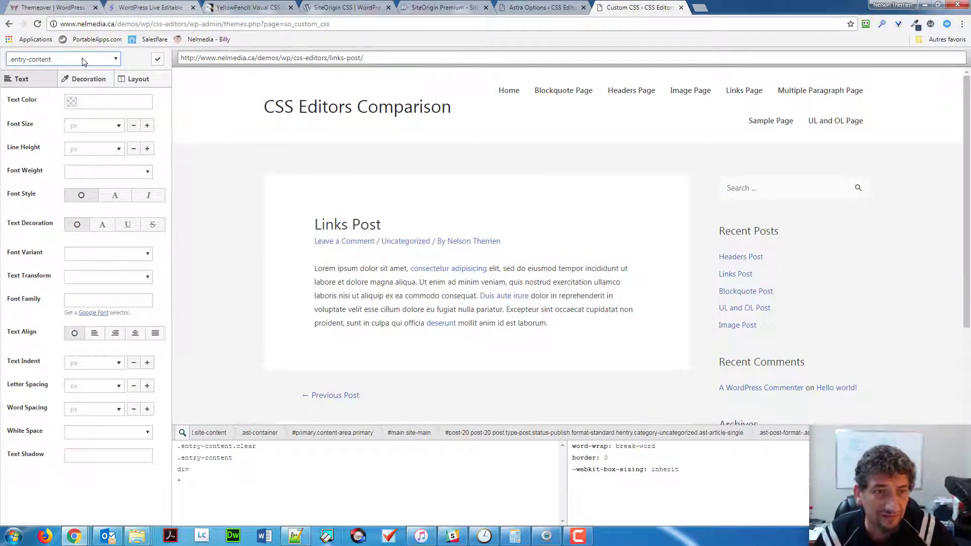
left_click(84, 60)
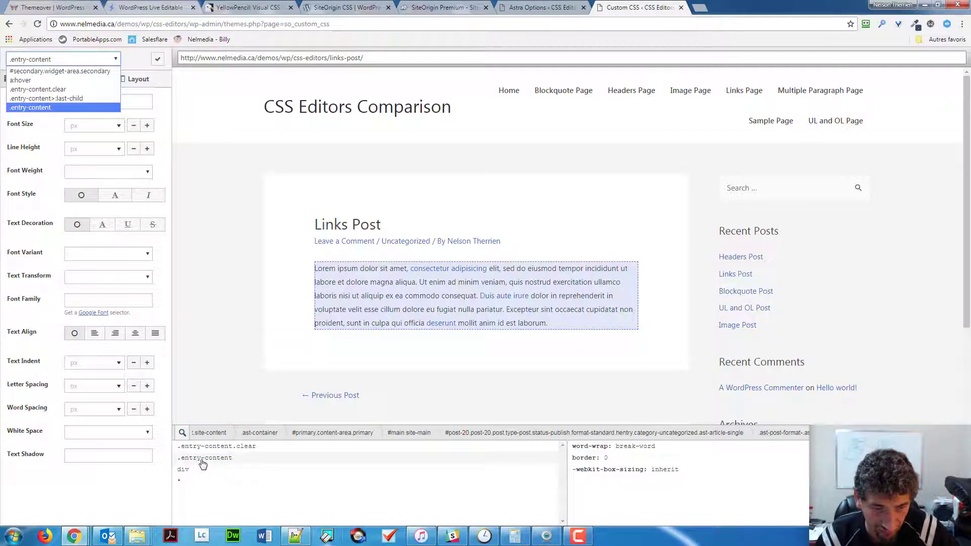
right_click(202, 463)
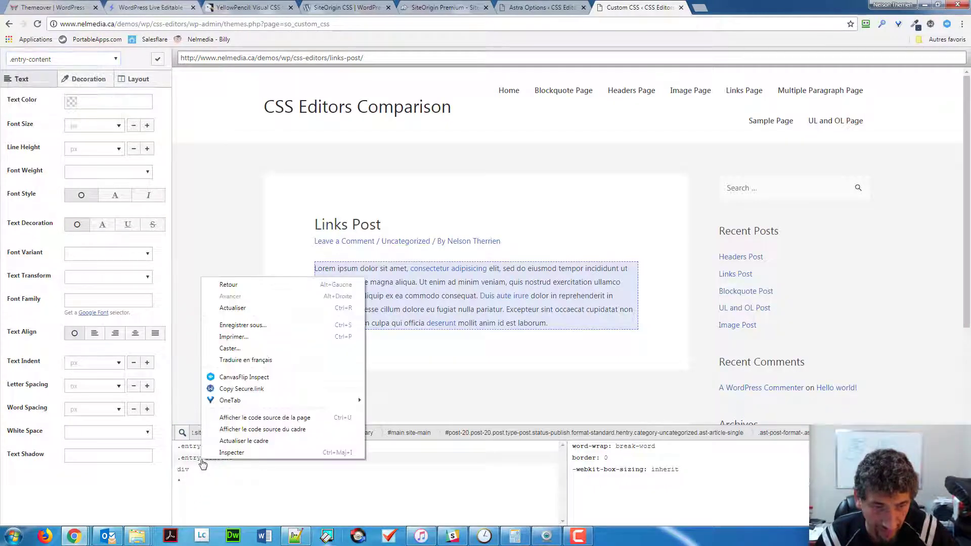
left_click(205, 485)
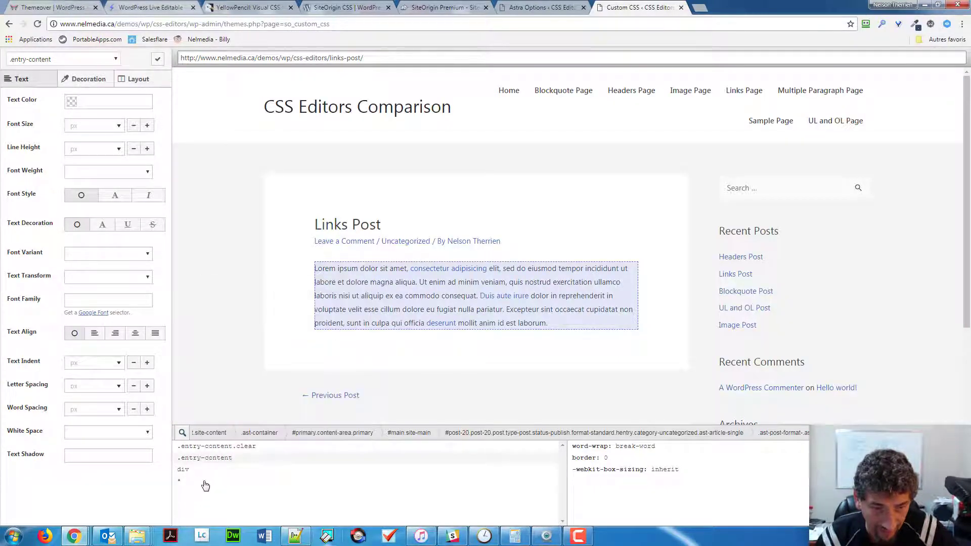
left_click(182, 433)
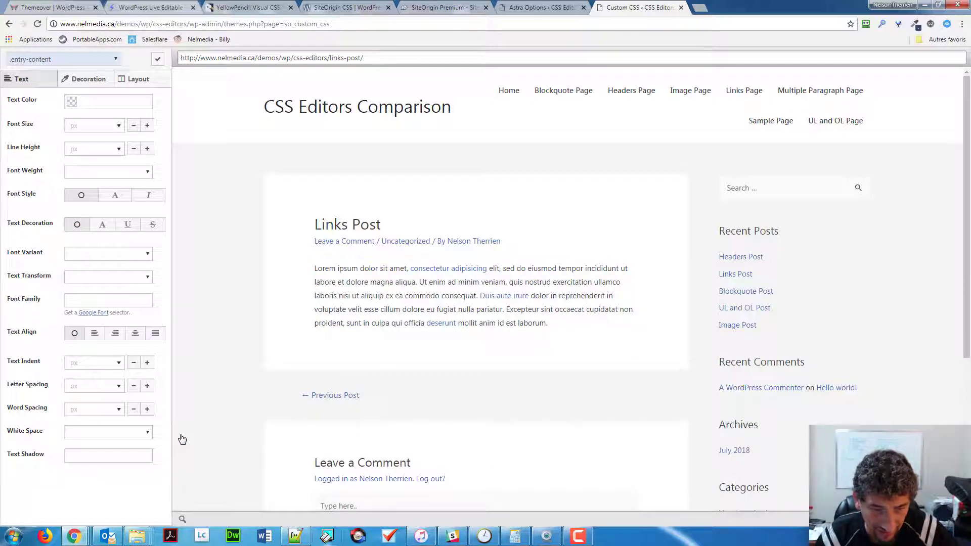
left_click(182, 520)
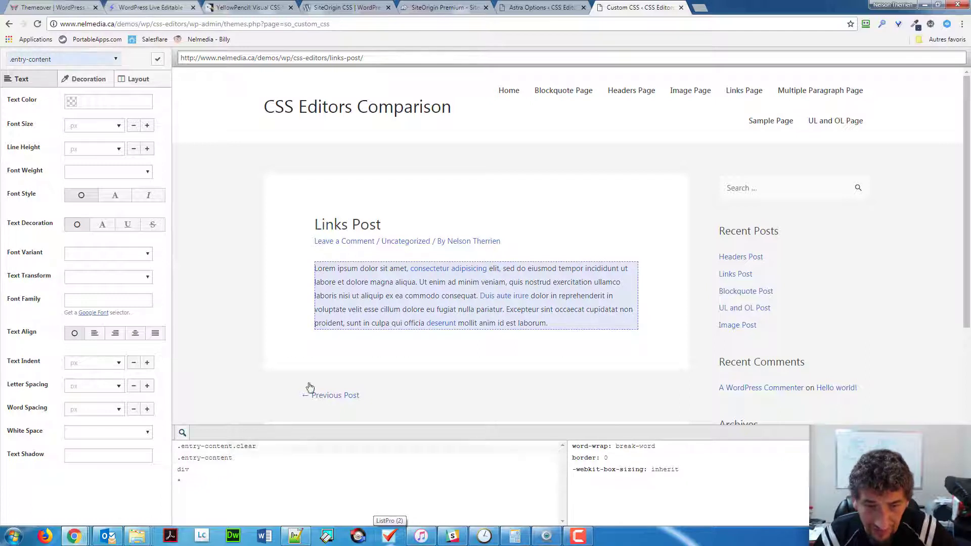
- Select the "consectetur adipisicing" link again and make a the active selector instead of a:hover
left_click(439, 268)
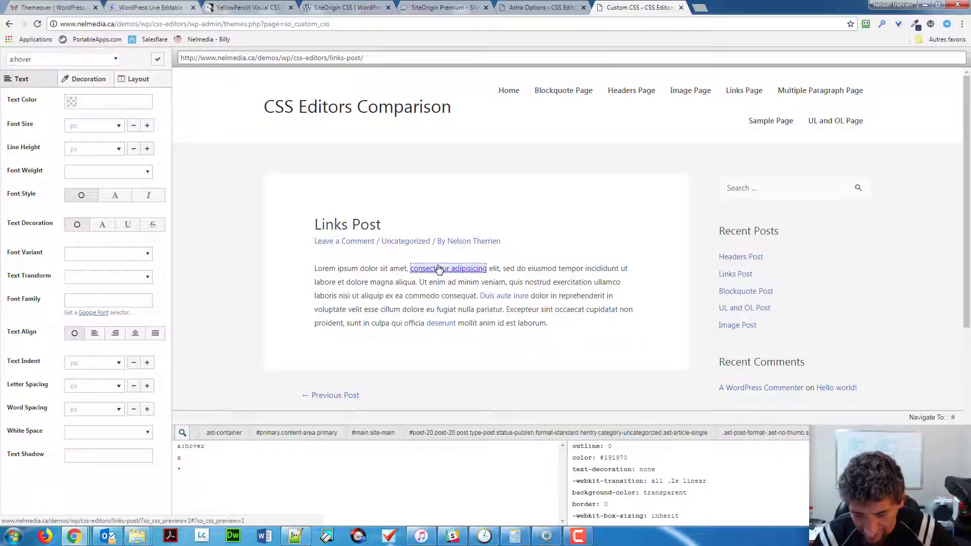
left_click(438, 273)
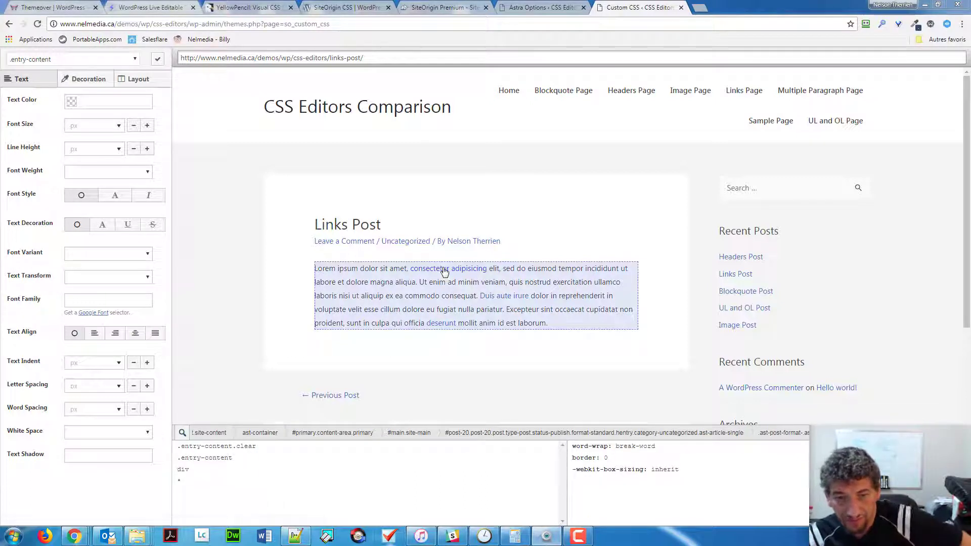
left_click(444, 271)
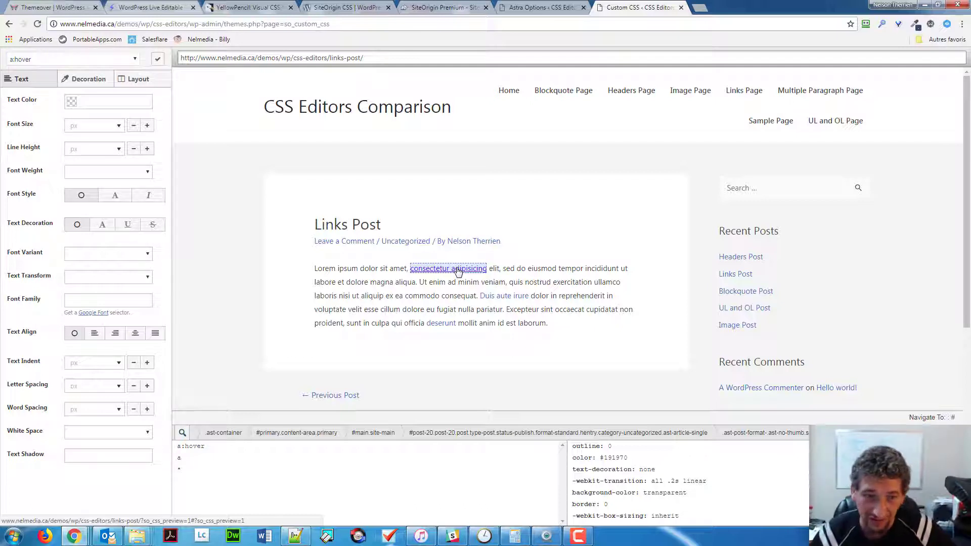
left_click(13, 62)
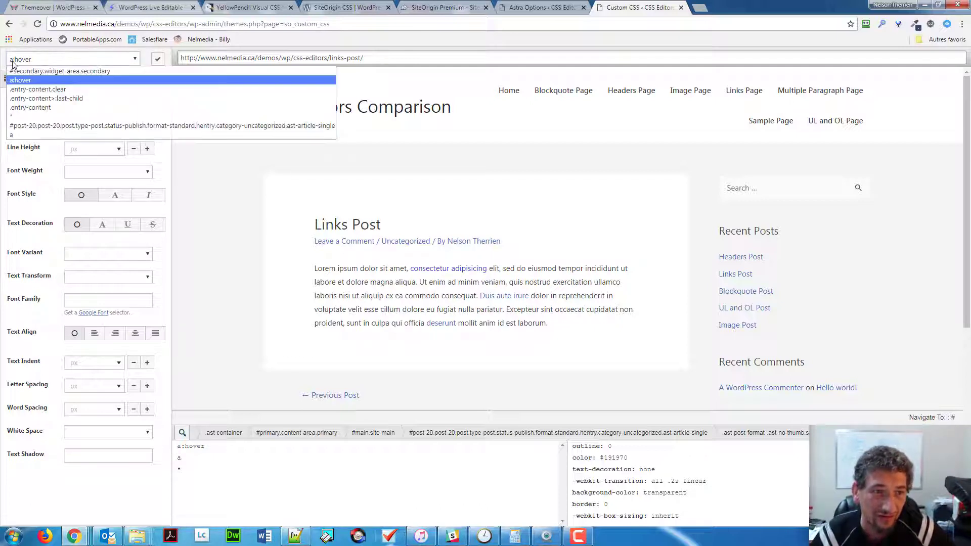
left_click(13, 135)
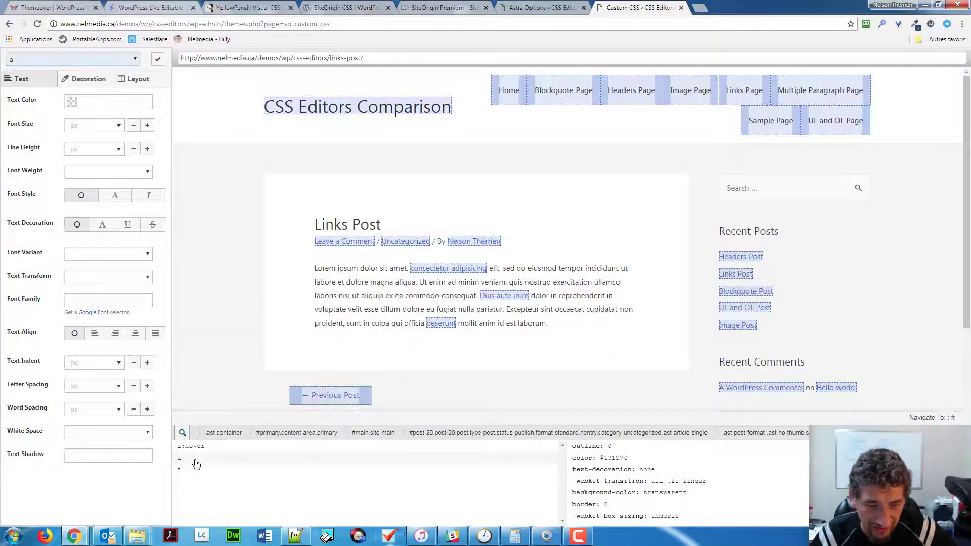
- Check the context options for the a selector, then hide and reopen the inspector
right_click(196, 465)
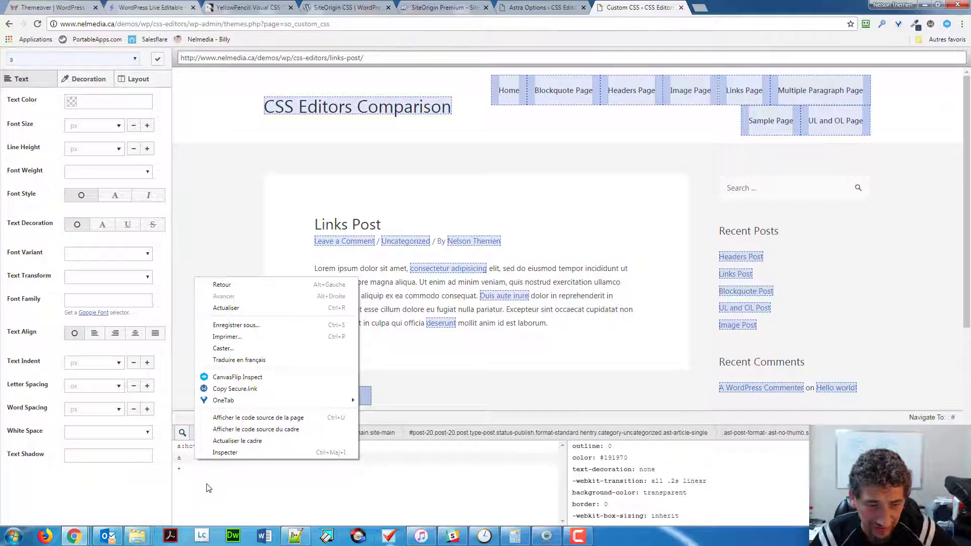
key("Escape")
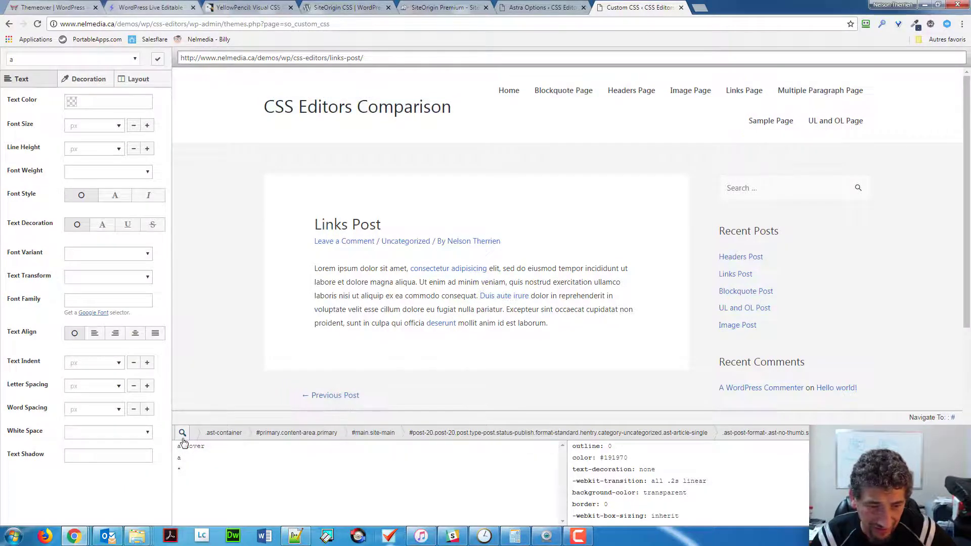
left_click(183, 436)
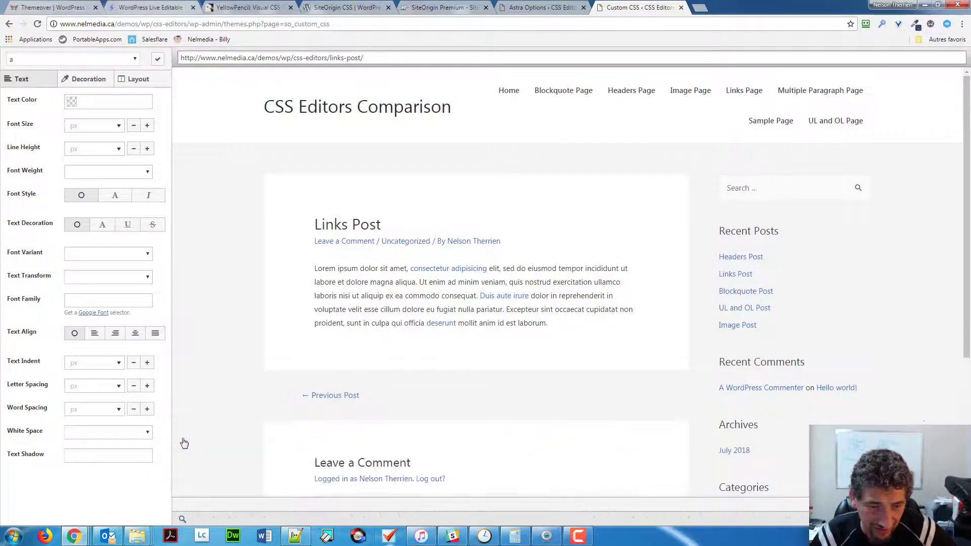
left_click(183, 519)
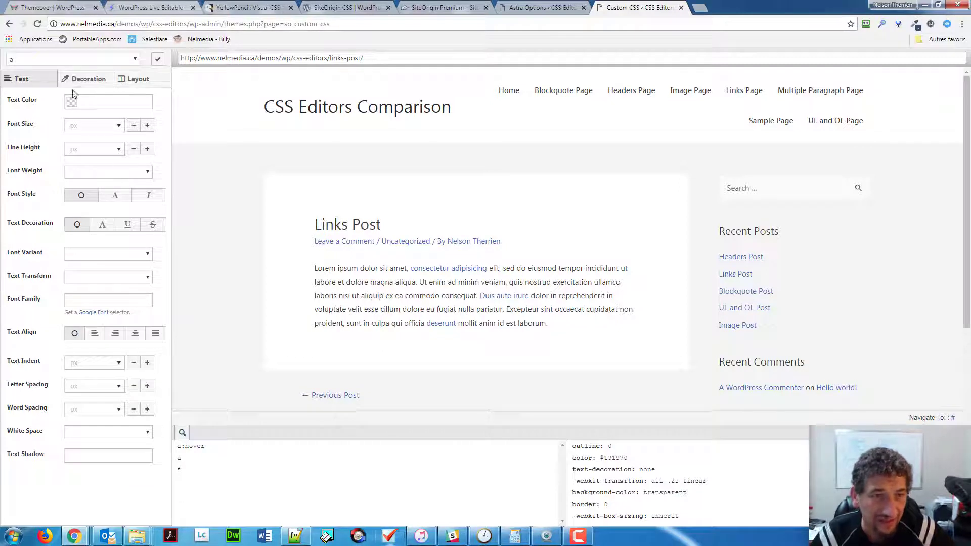
- Check the selector choices for the a selector and view its decoration and layout options
left_click(91, 65)
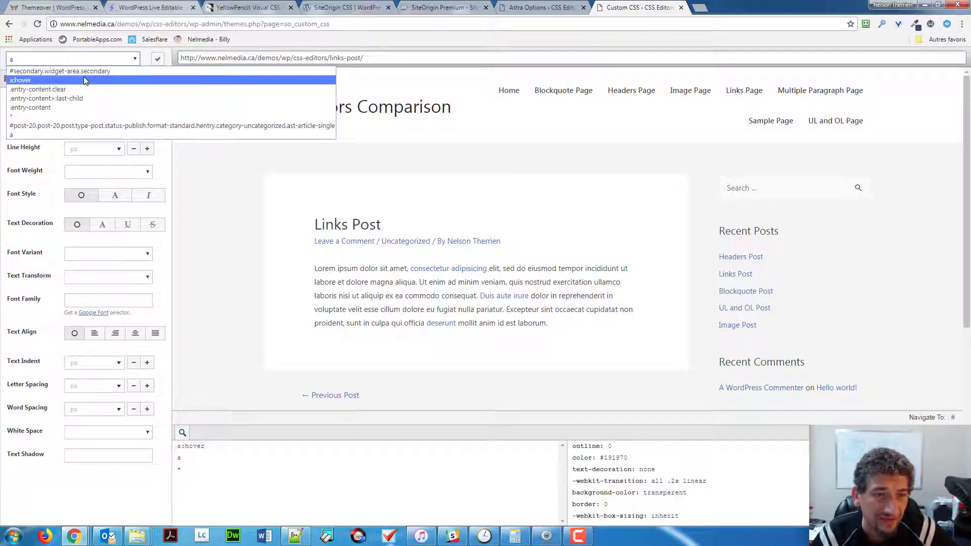
key("Escape")
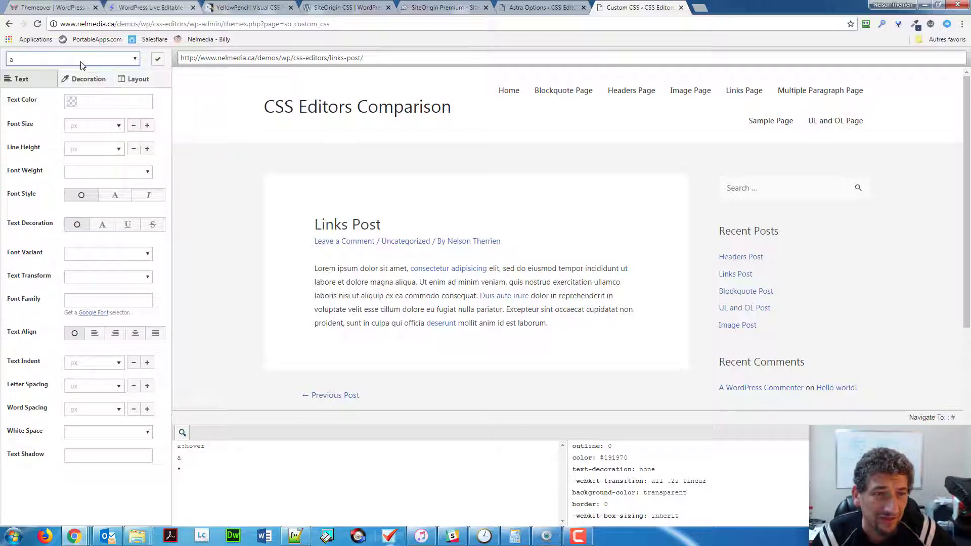
right_click(80, 65)
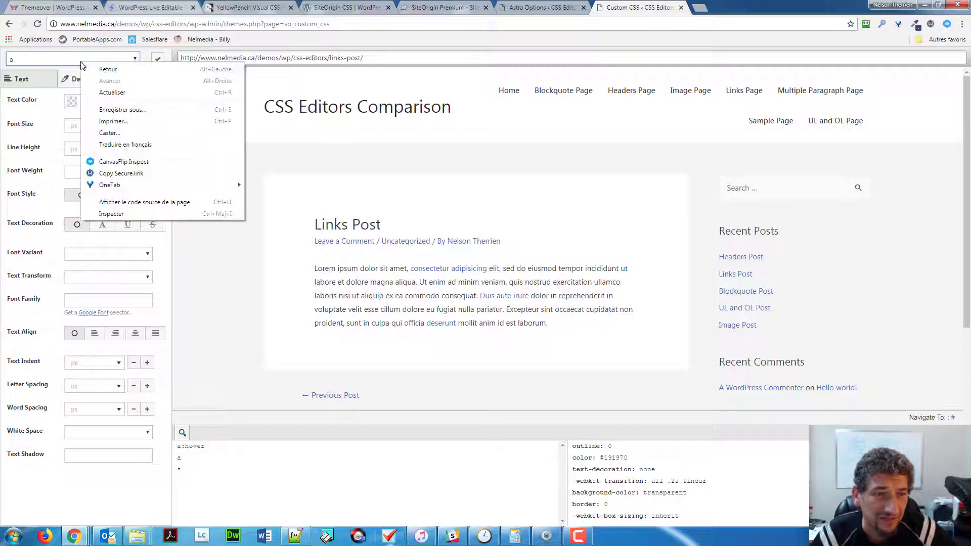
left_click(143, 59)
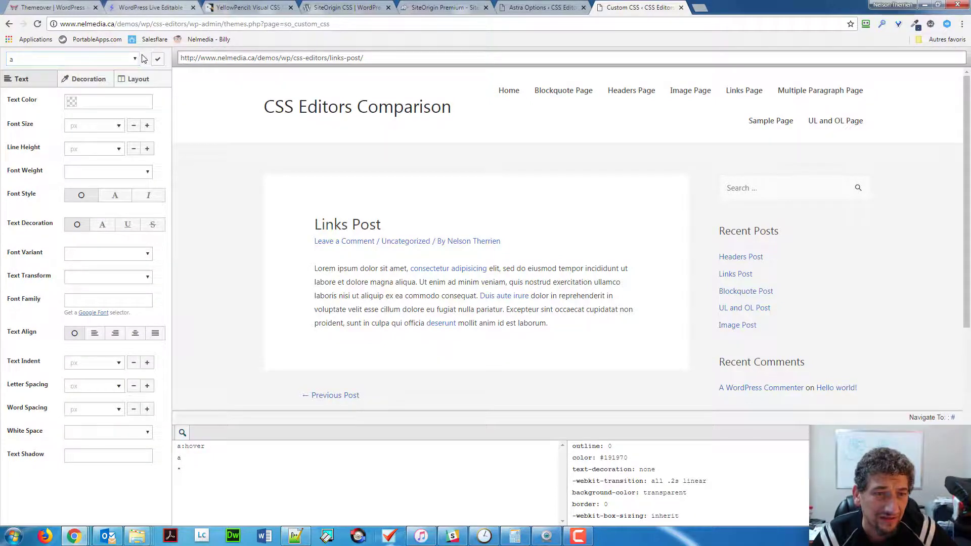
left_click(94, 81)
left_click(133, 84)
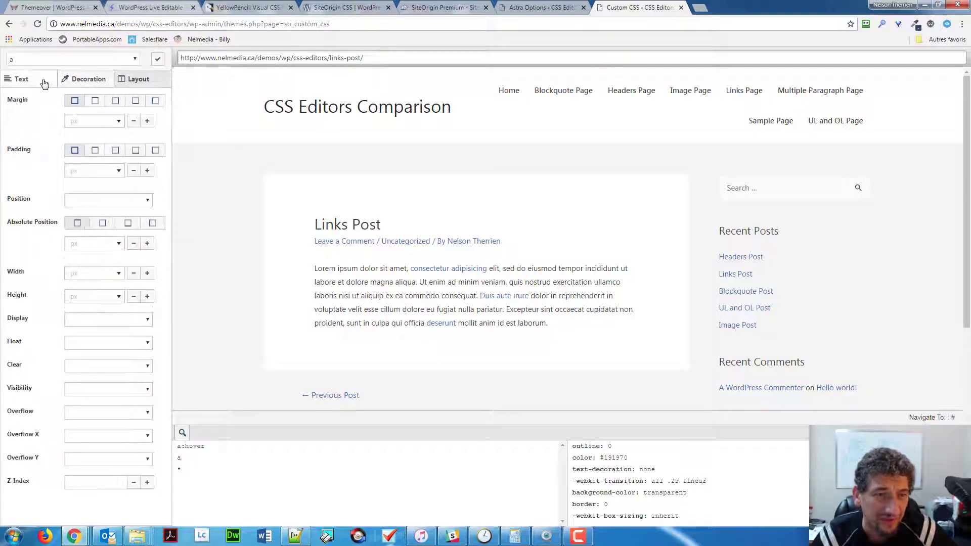
- Set the text color of the a selector to red, #d60b0b
left_click(44, 82)
left_click(76, 102)
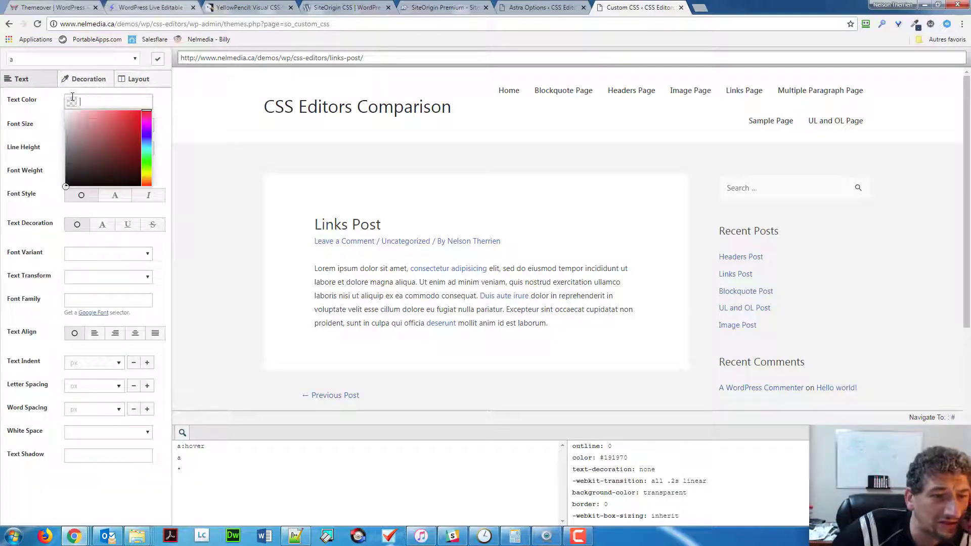
left_click(108, 132)
left_click_drag(117, 127, 137, 122)
left_click(46, 119)
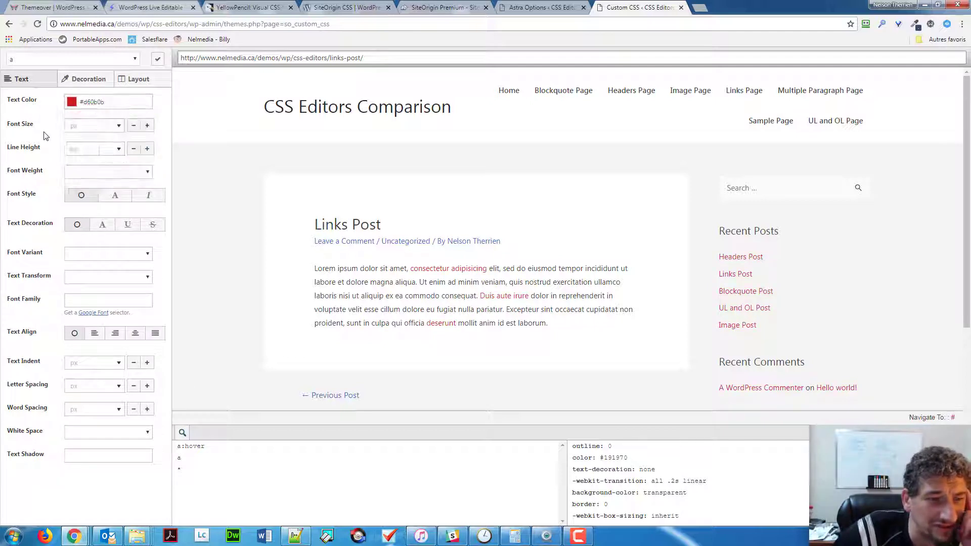
- Set the links' font size to 18 px and their font weight to 900
left_click(104, 124)
type("18")
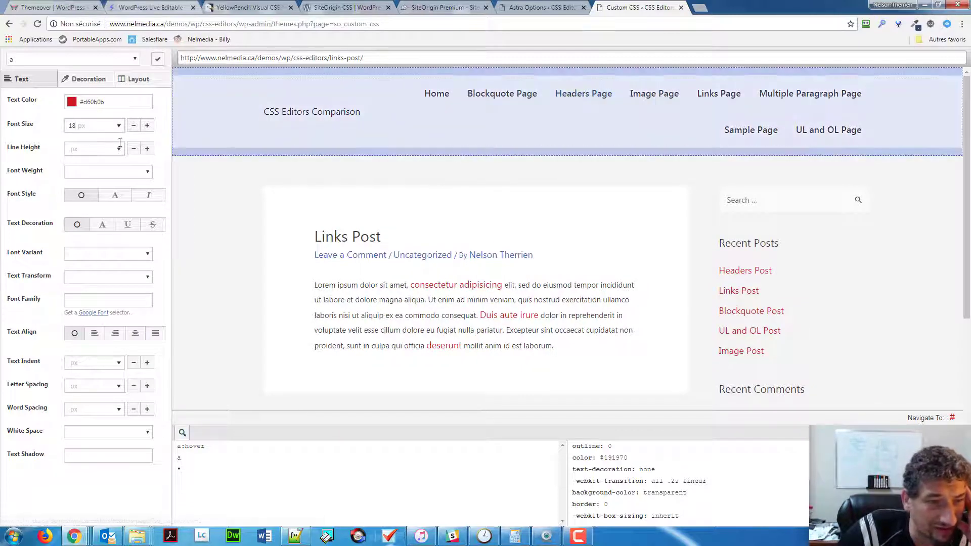
left_click(148, 173)
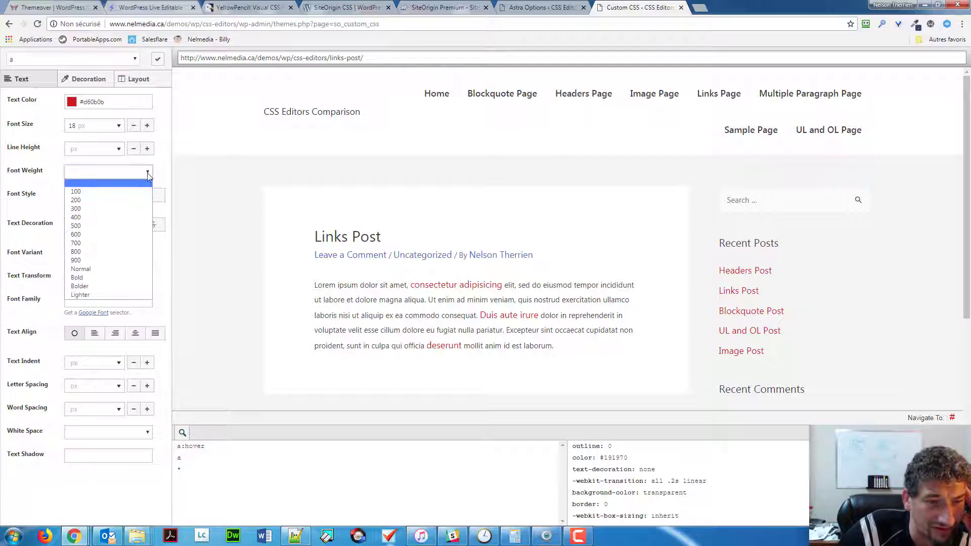
left_click(98, 259)
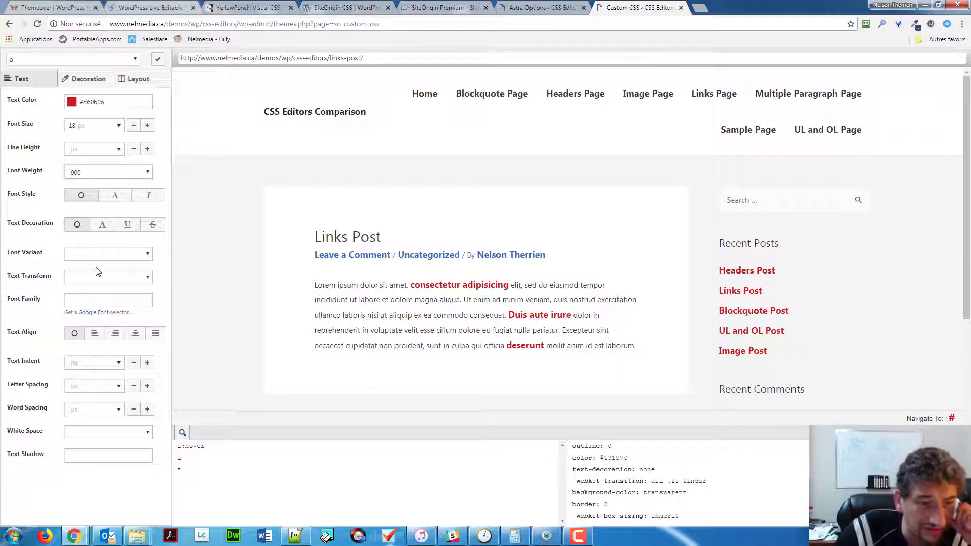
- Check the text transform choices, try underlining the links, and reset the text decoration
left_click(124, 280)
left_click(125, 280)
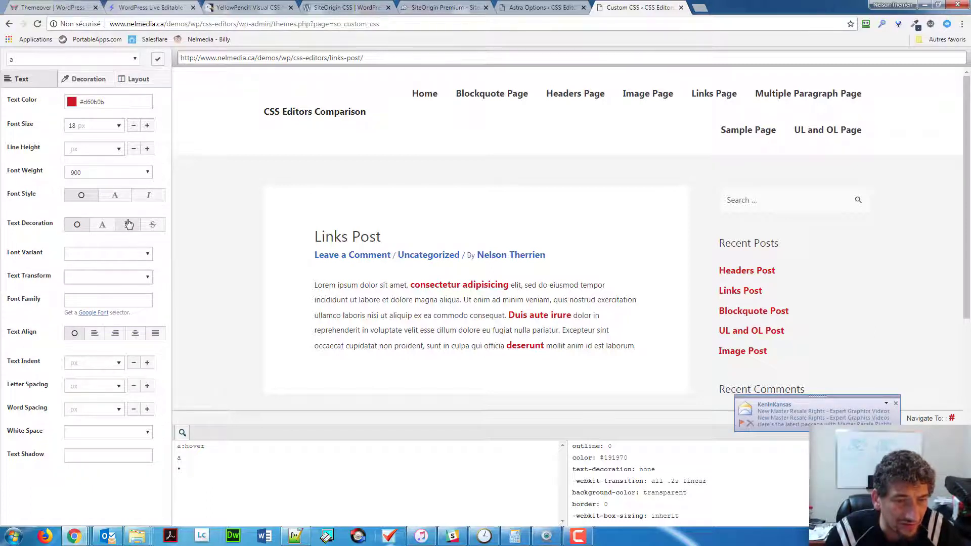
left_click(127, 224)
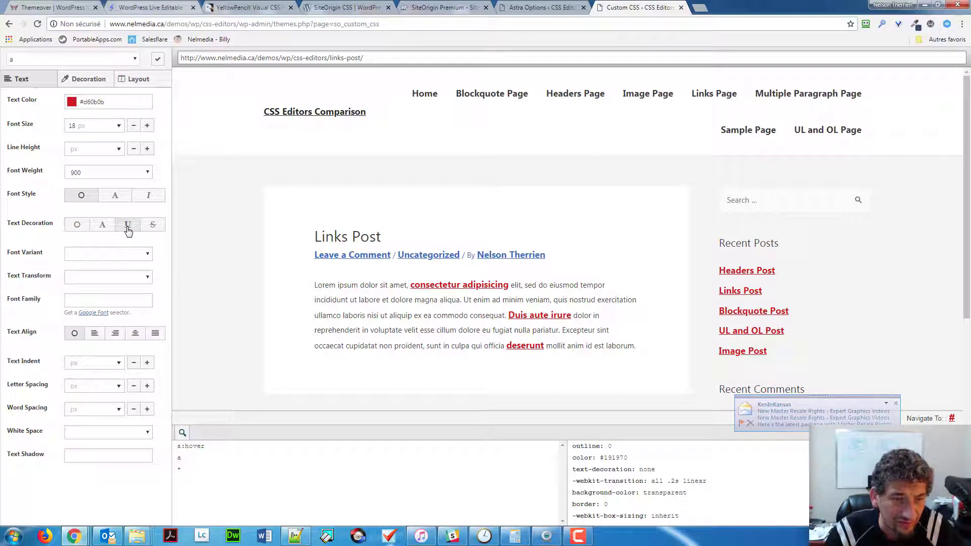
left_click(77, 225)
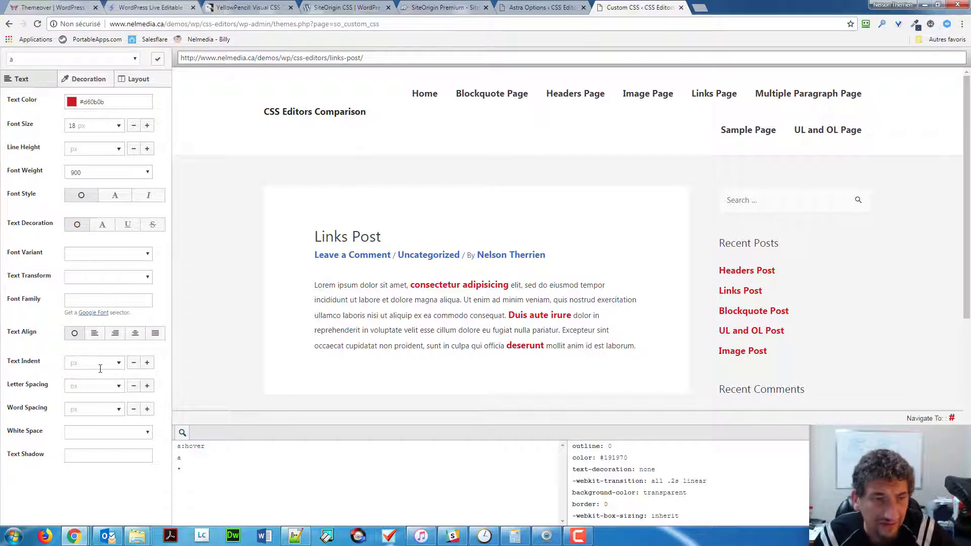
- Return from the visual editor to the CSS code and delete the blank lines above the a rule
left_click(159, 60)
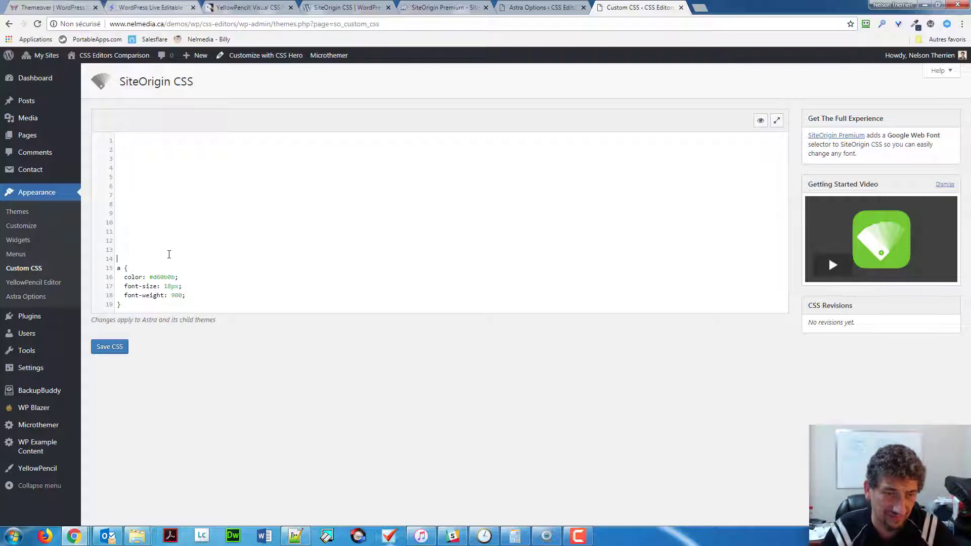
key("BackSpace")
key("BackSpace")
key("BackSpace")
key("BackSpace")
key("BackSpace")
key("BackSpace")
key("BackSpace")
key("BackSpace")
key("BackSpace")
key("BackSpace")
key("BackSpace")
key("BackSpace")
key("Up")
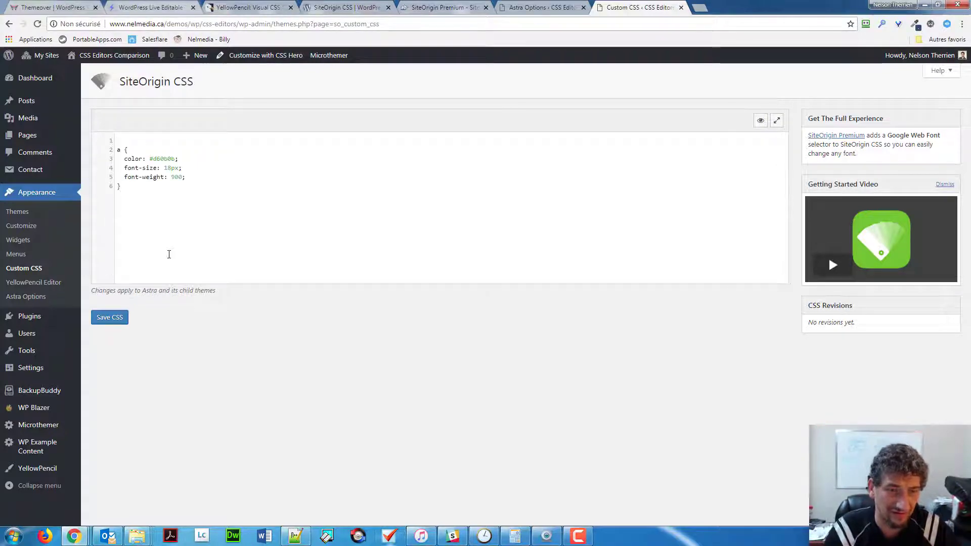
key("Delete")
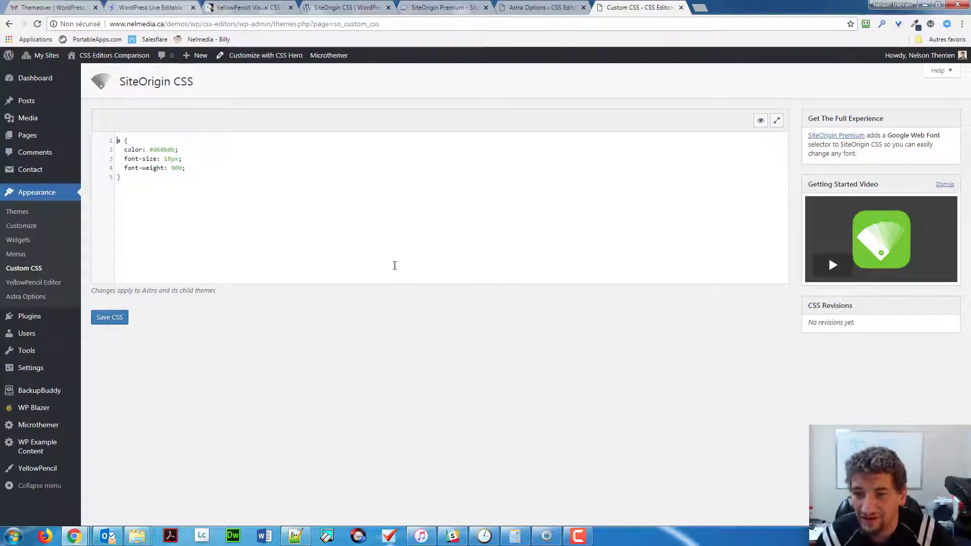
- Reopen the visual editor and make a:hover the active selector
left_click(760, 119)
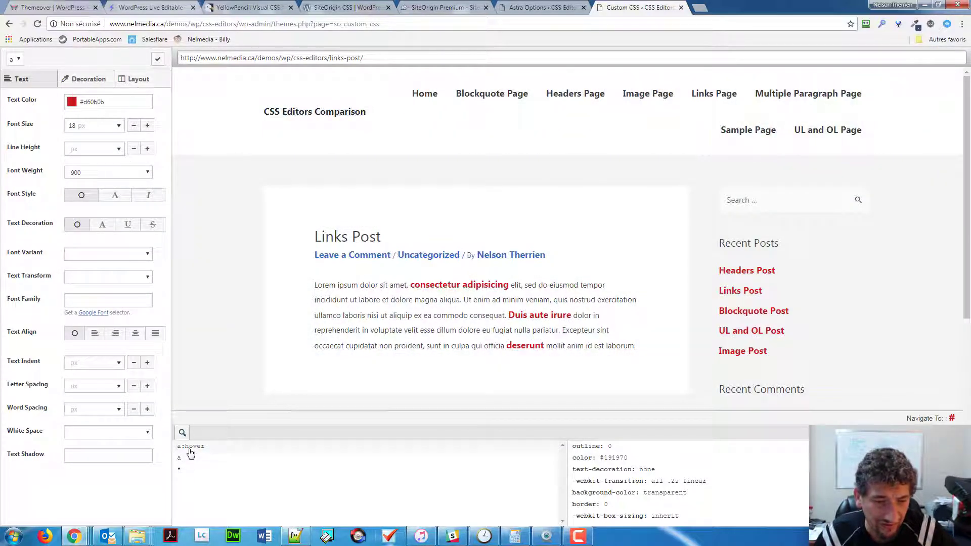
left_click(190, 448)
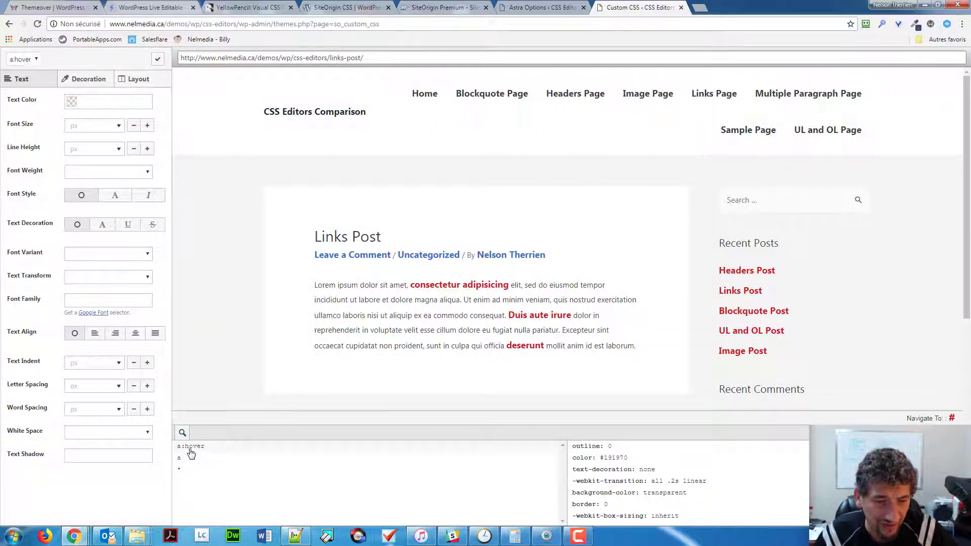
left_click(25, 60)
left_click(25, 60)
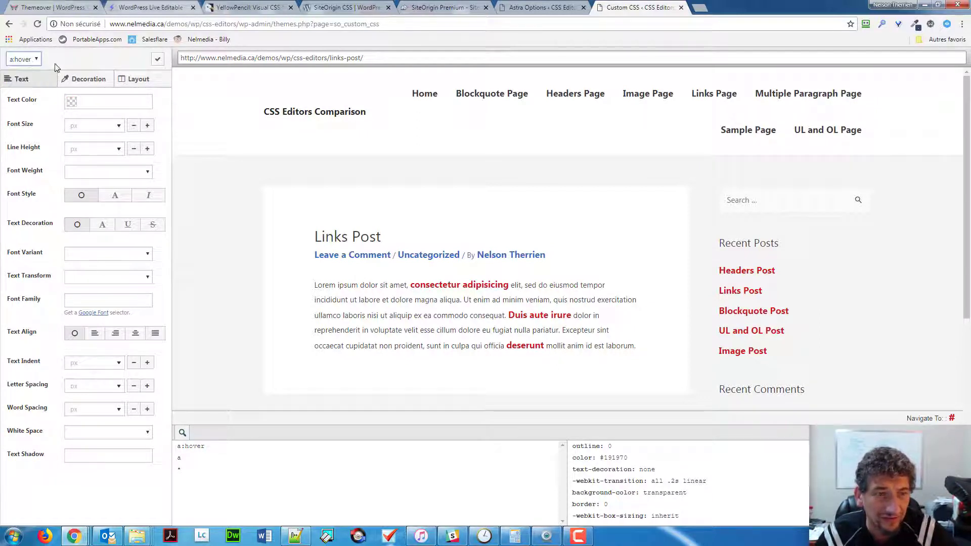
- Set the a:hover text color to #3716b8 and its text decoration to underline
left_click(69, 99)
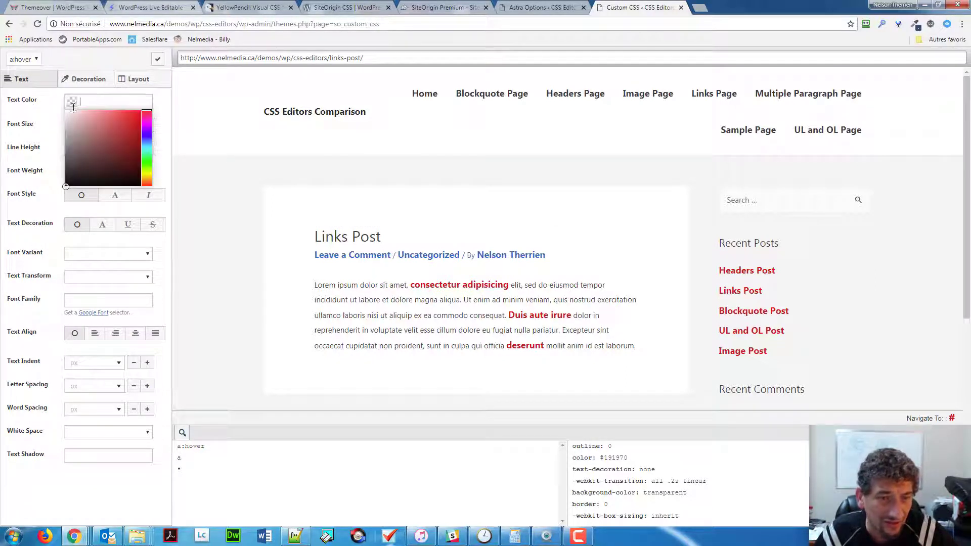
left_click(146, 132)
left_click(124, 126)
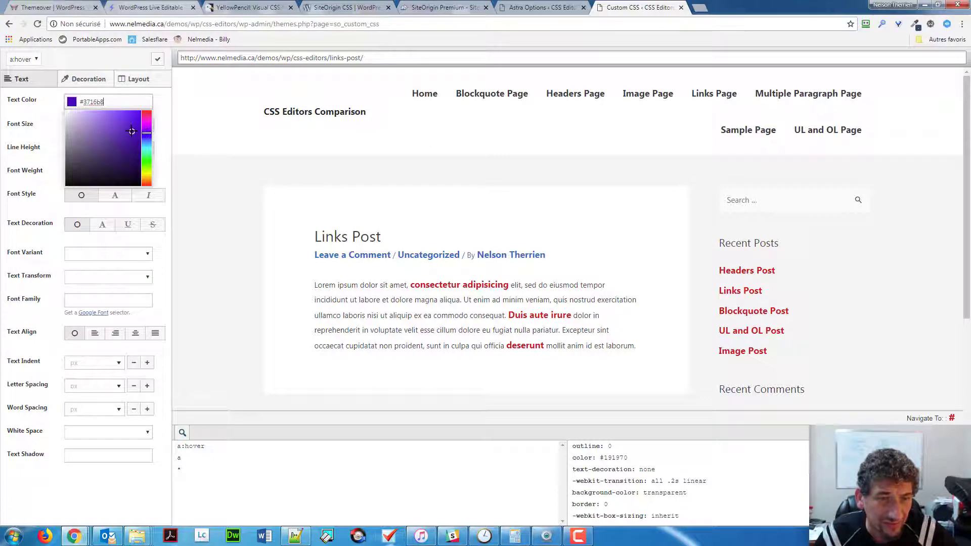
left_click(44, 111)
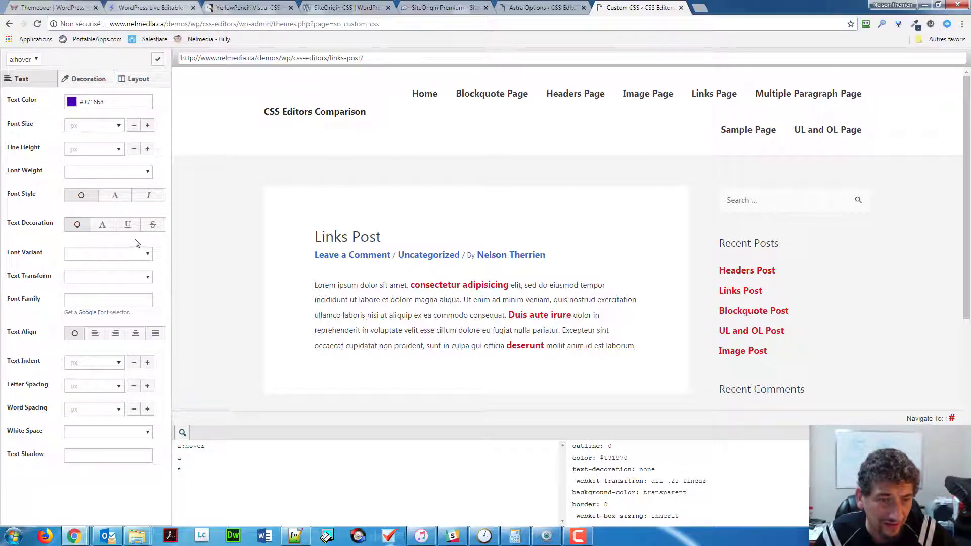
left_click(127, 224)
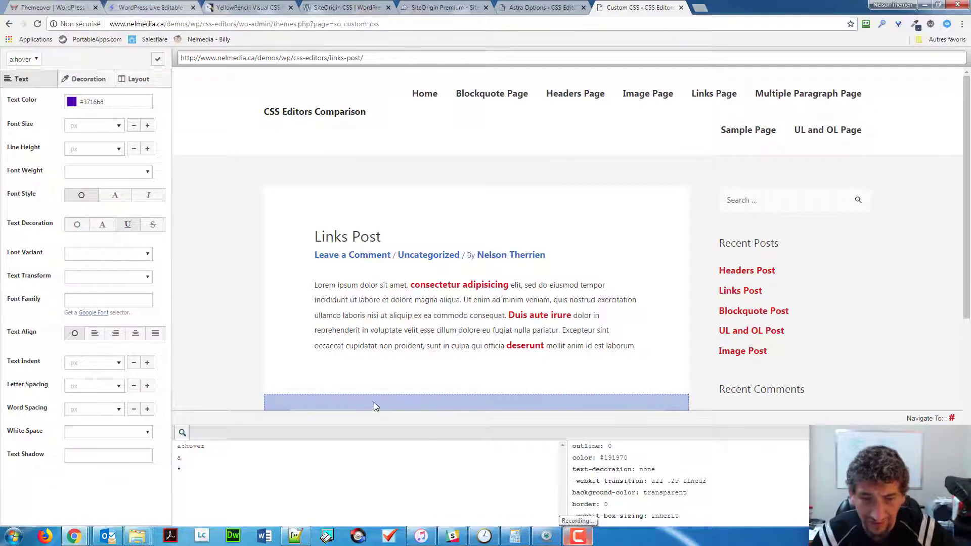
left_click(445, 284)
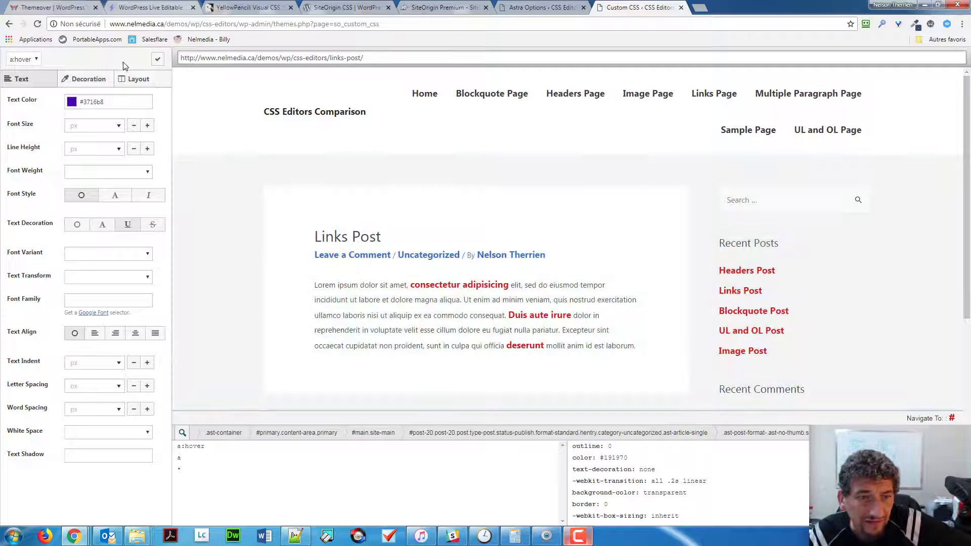
- Return to the CSS code and prefix the a rule's selector with .entry-content.clear
left_click(158, 60)
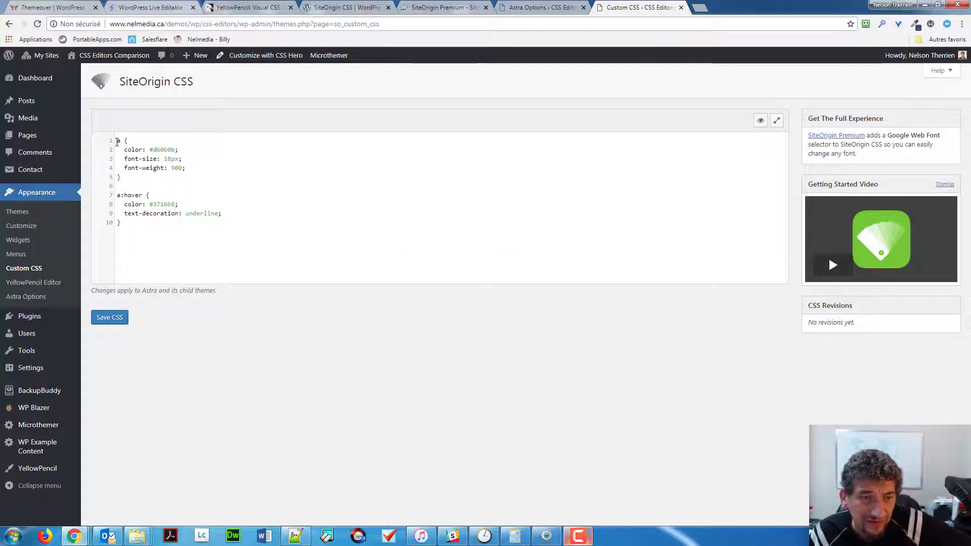
type(".")
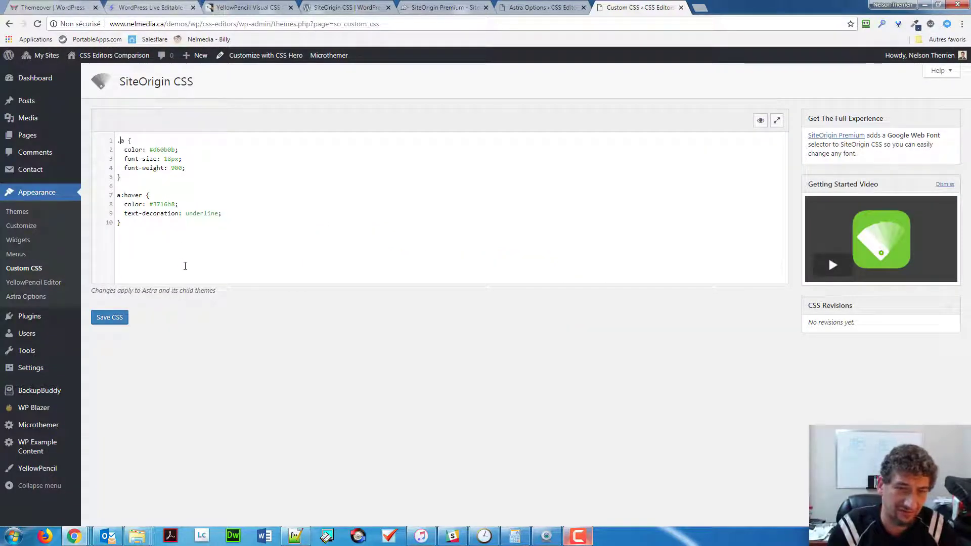
type("entry")
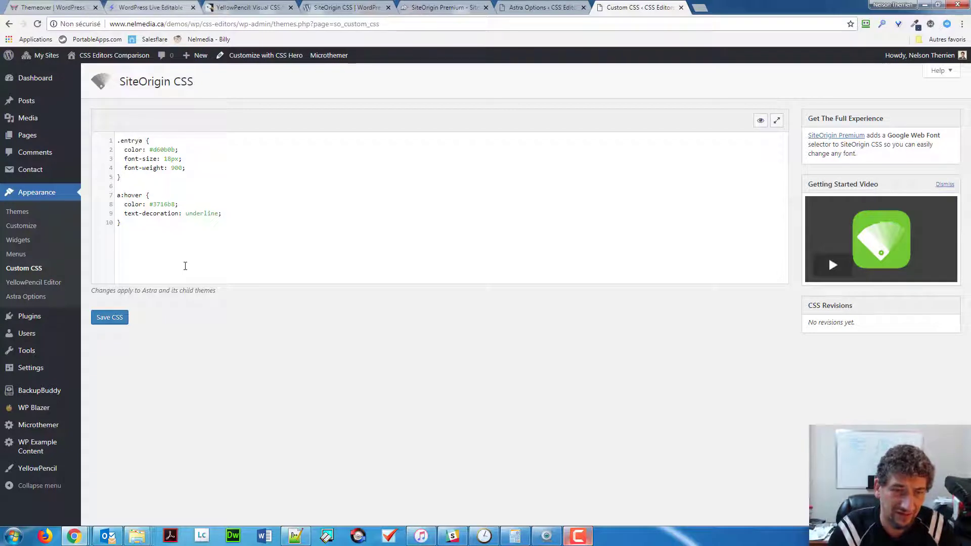
type("-content.clear")
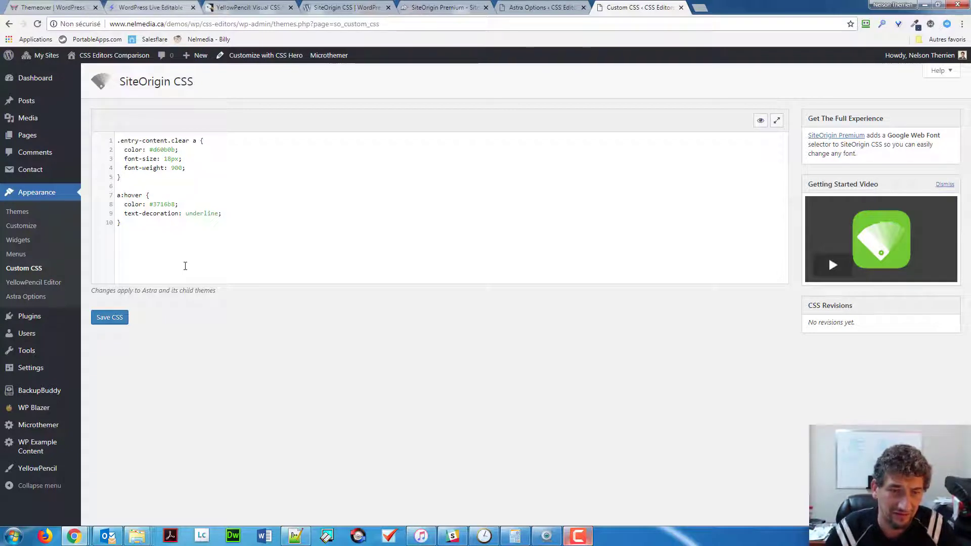
- Copy the .entry-content.clear prefix in front of the a:hover selector and save the CSS
key("shift+Home")
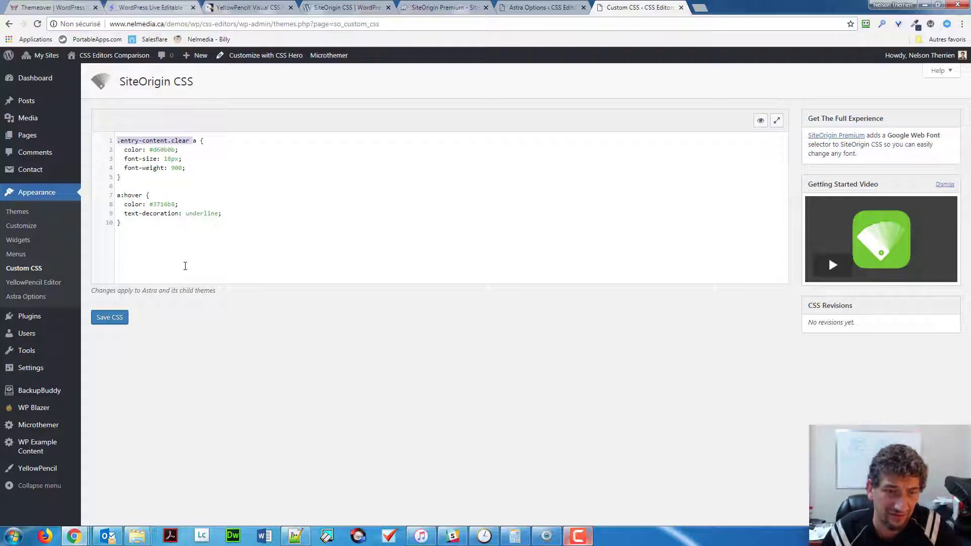
key("ctrl+c")
left_click(117, 195)
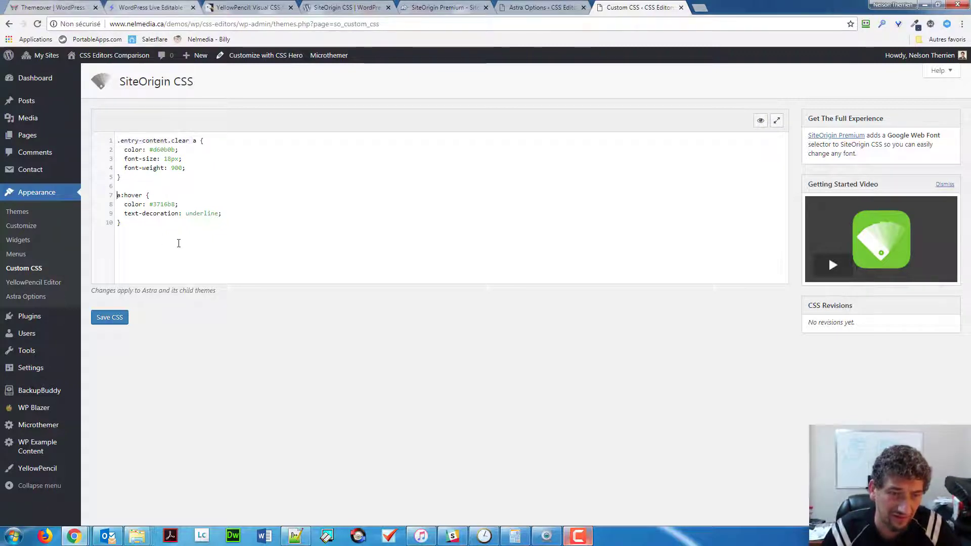
key("ctrl+v")
left_click(110, 318)
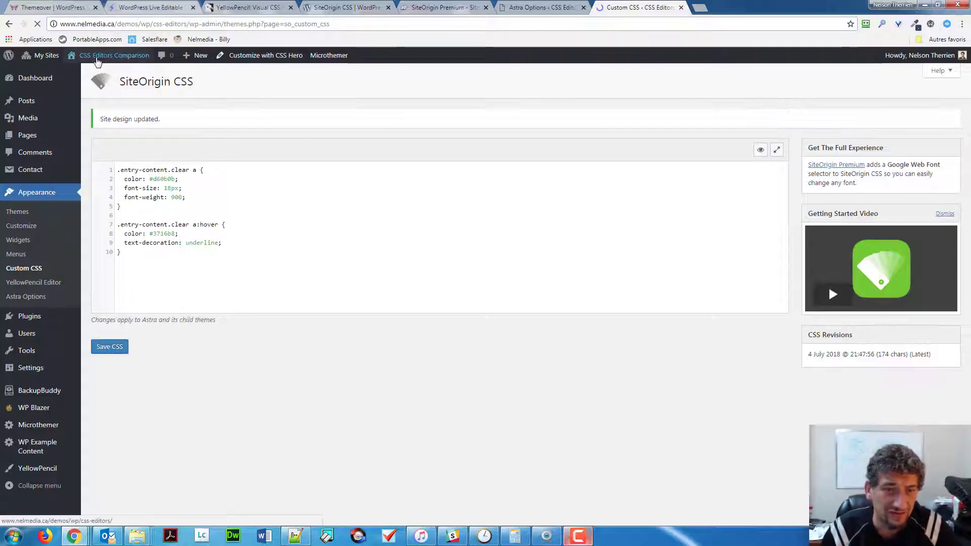
- Open the CSS Editors Comparison site's front end in a new browser tab and switch to it
mouse_move(98, 61)
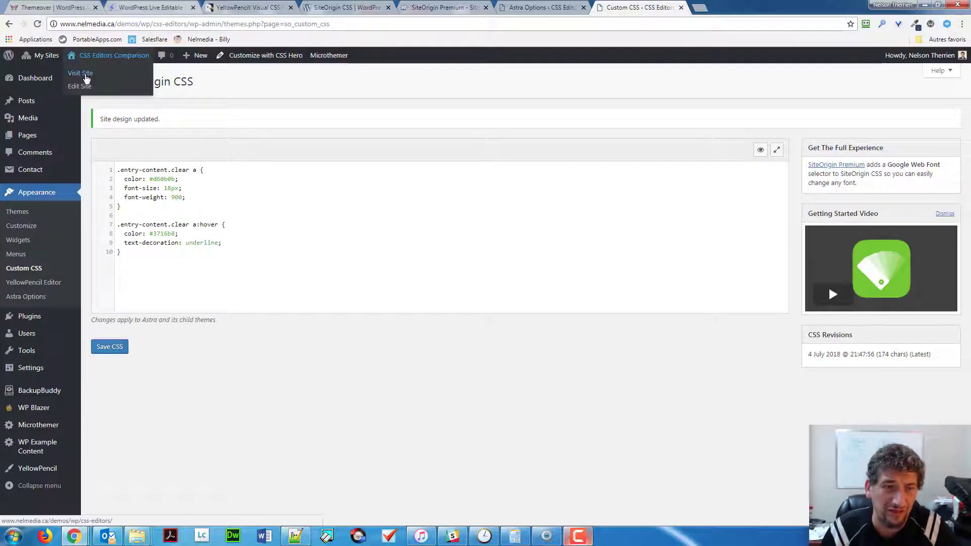
right_click(86, 76)
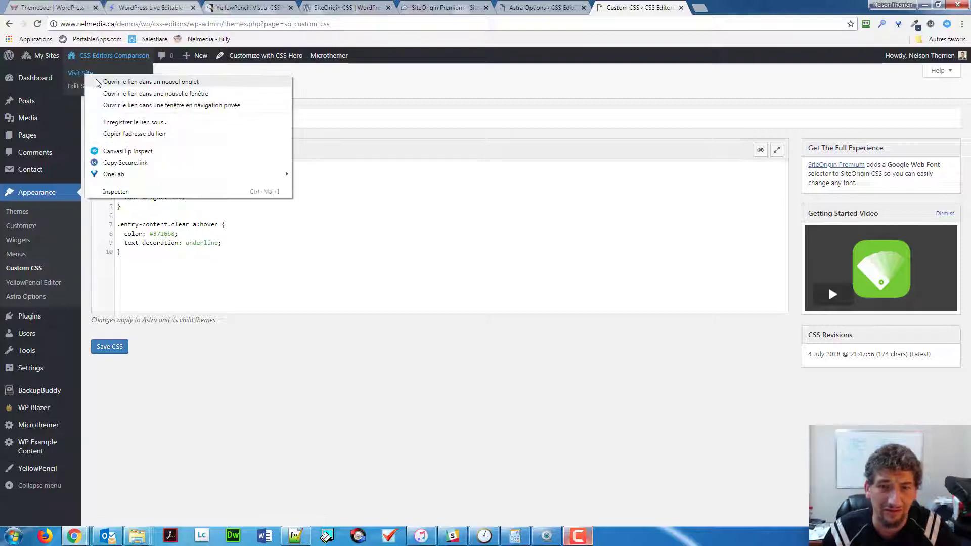
left_click(151, 82)
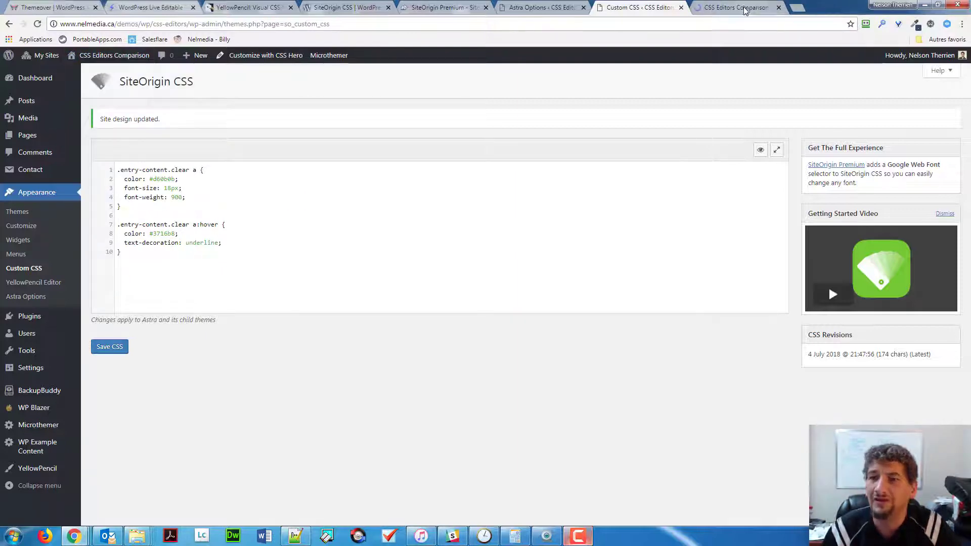
left_click(736, 7)
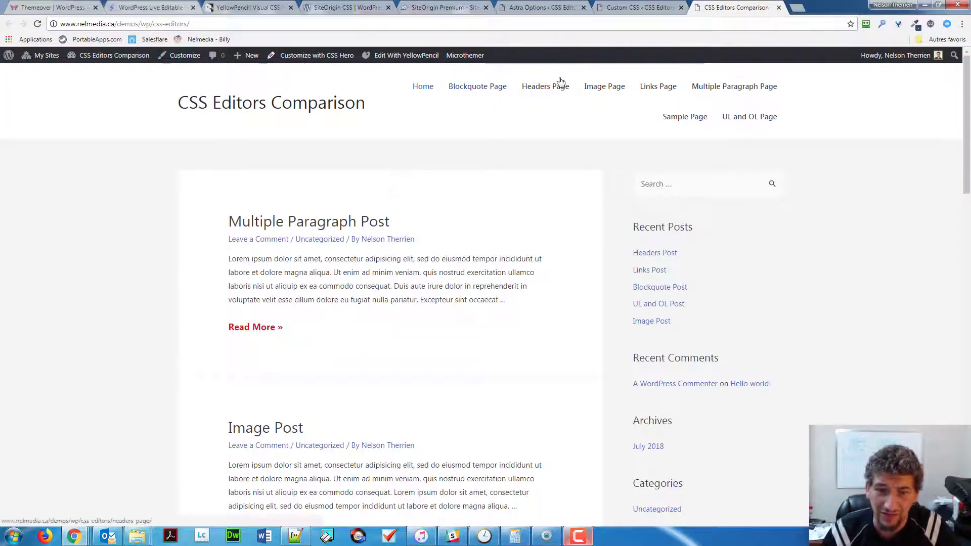
- Open the Links Page to check its content link styling and return to the home page
left_click(661, 88)
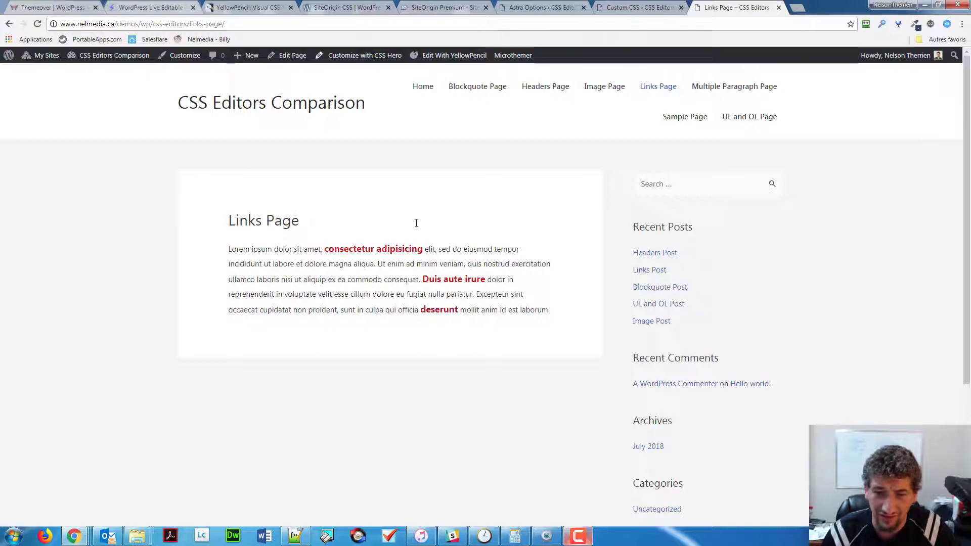
key("alt+Left")
scroll(354, 230, "down", 3)
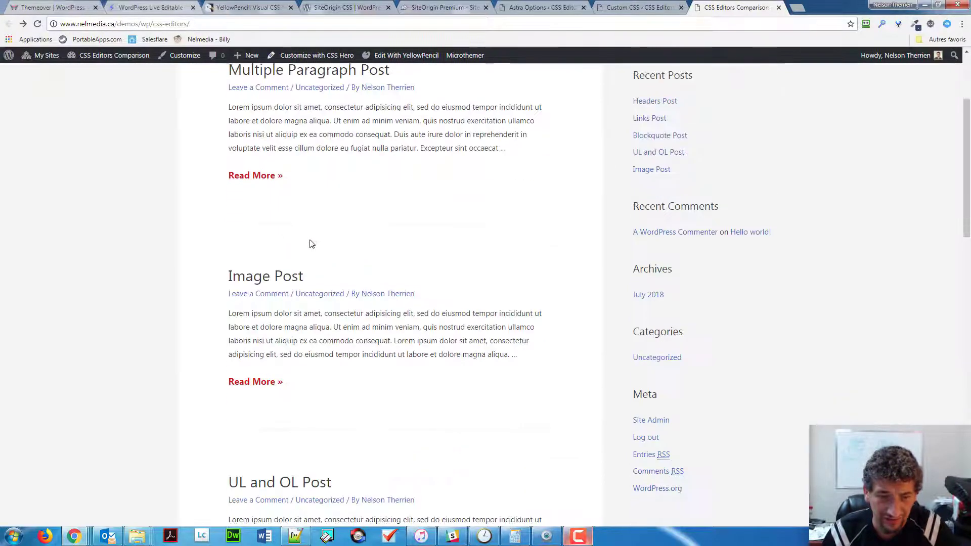
- Examine the normal and hover styling of the home page's Read More links and open the Links Post
left_click(256, 382)
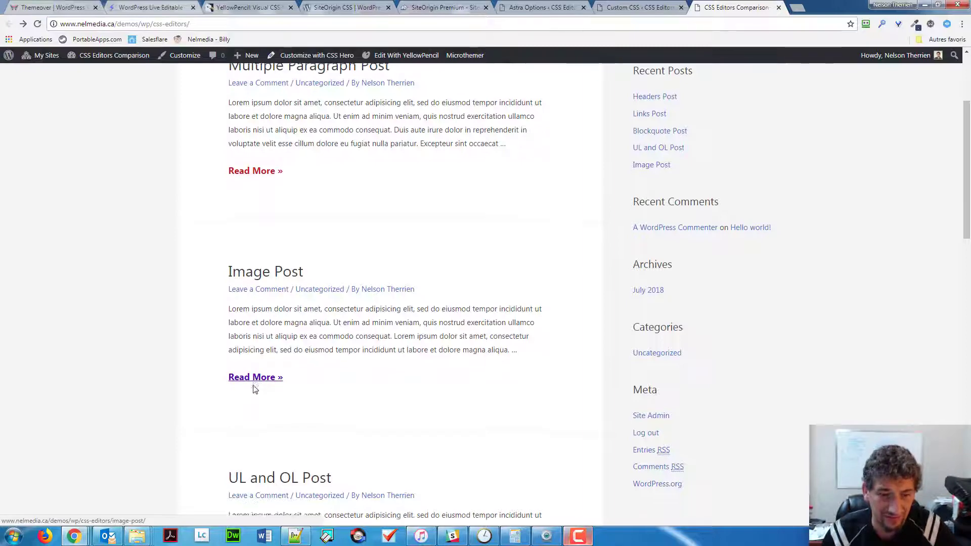
scroll(256, 388, "down", 2)
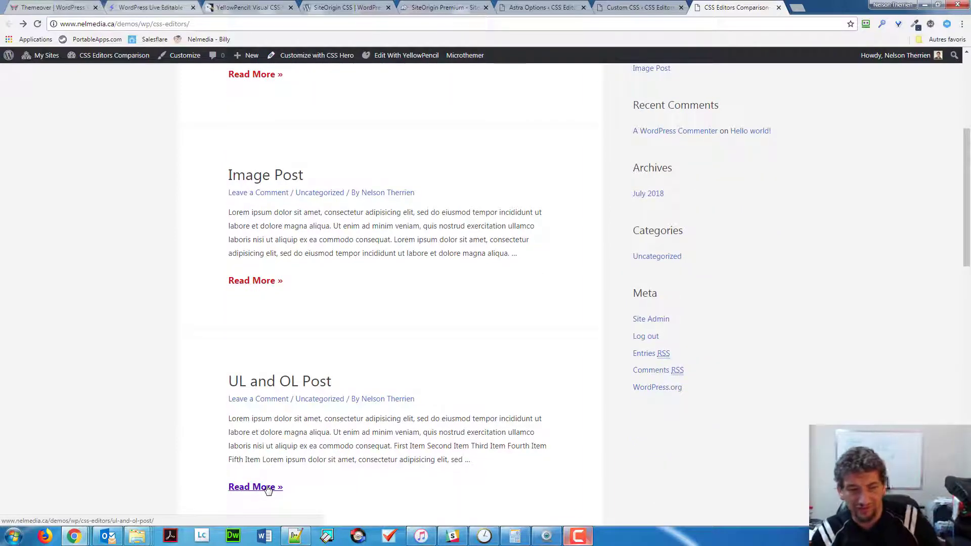
scroll(263, 260, "up", 4)
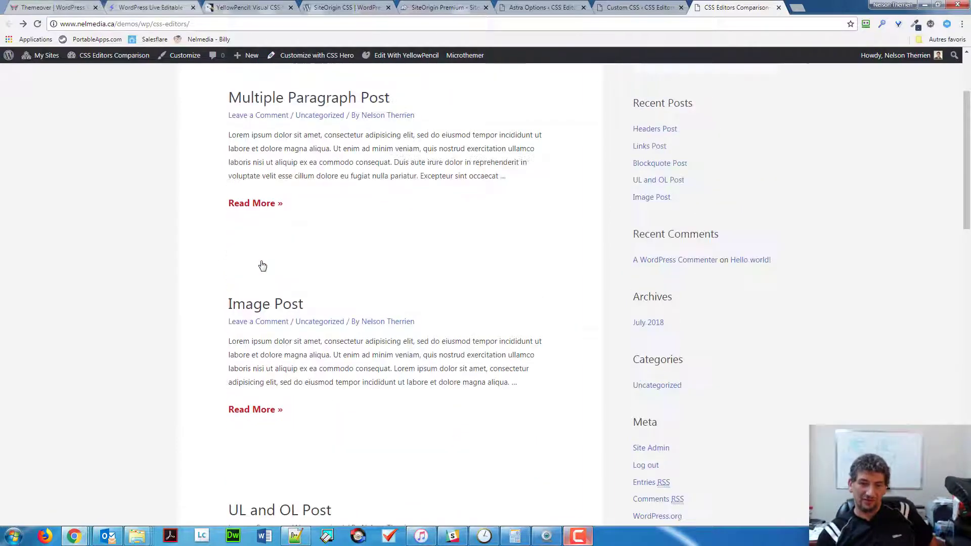
scroll(260, 276, "down", 5)
scroll(271, 283, "down", 7)
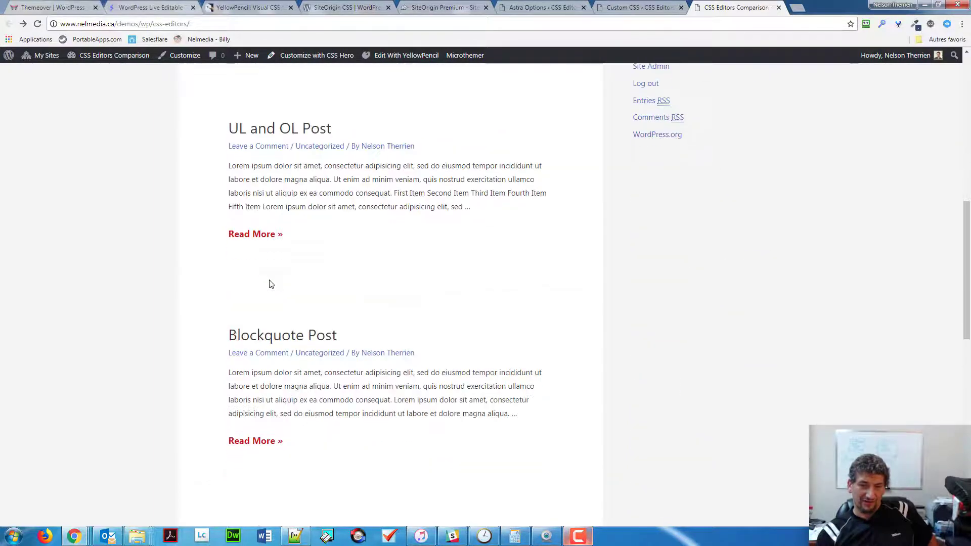
scroll(274, 400, "down", 1)
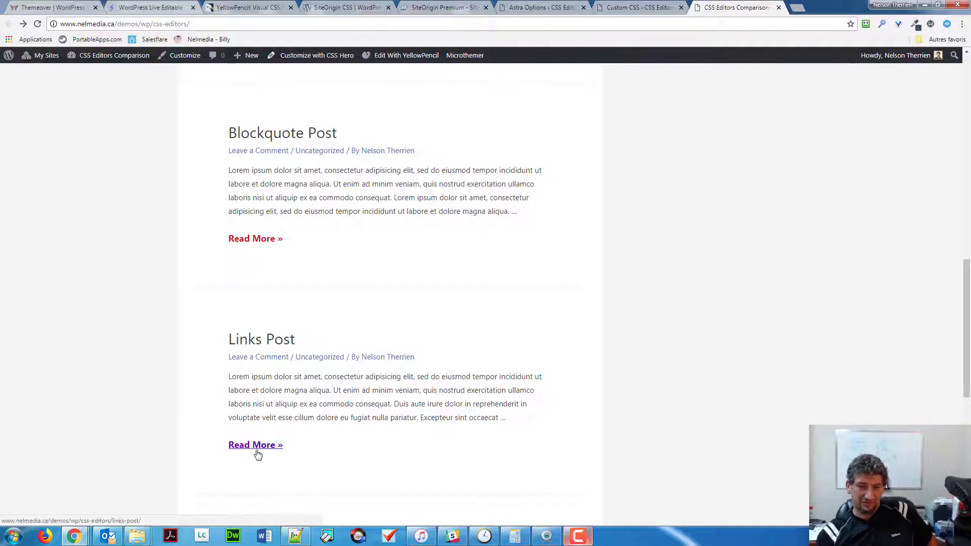
left_click(268, 441)
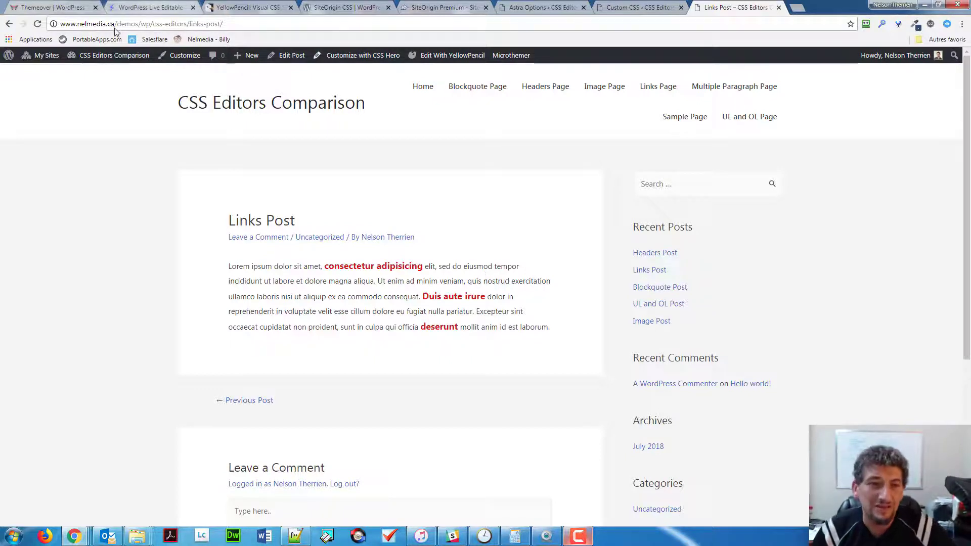
- Open the Links Post in CSS Hero, select the "consectetur adipisicing" link and show the code editor for its selector
left_click(134, 10)
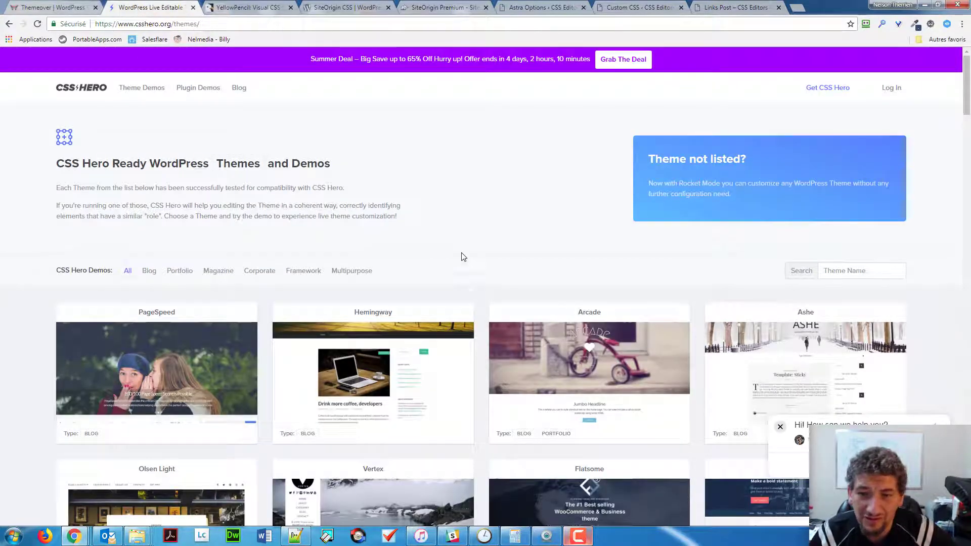
left_click(721, 10)
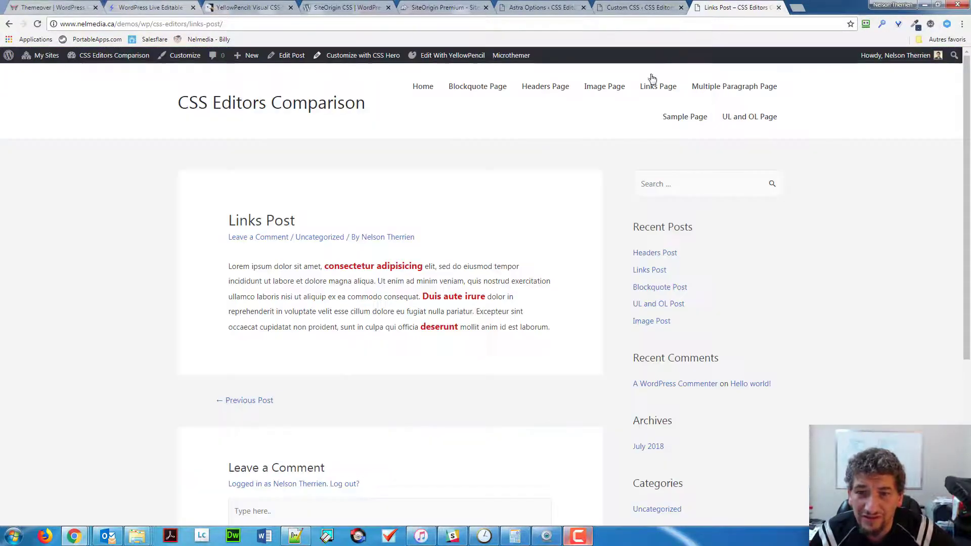
left_click(368, 57)
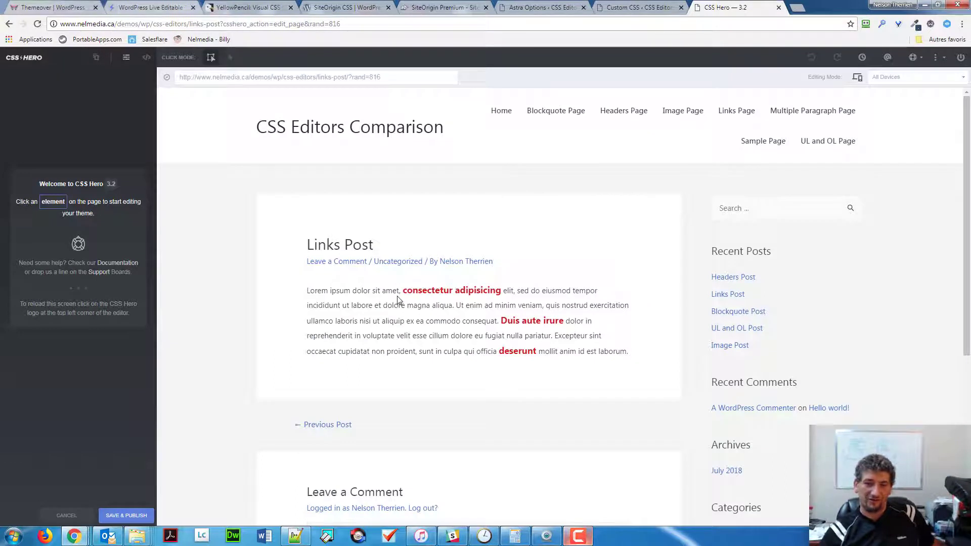
left_click(478, 298)
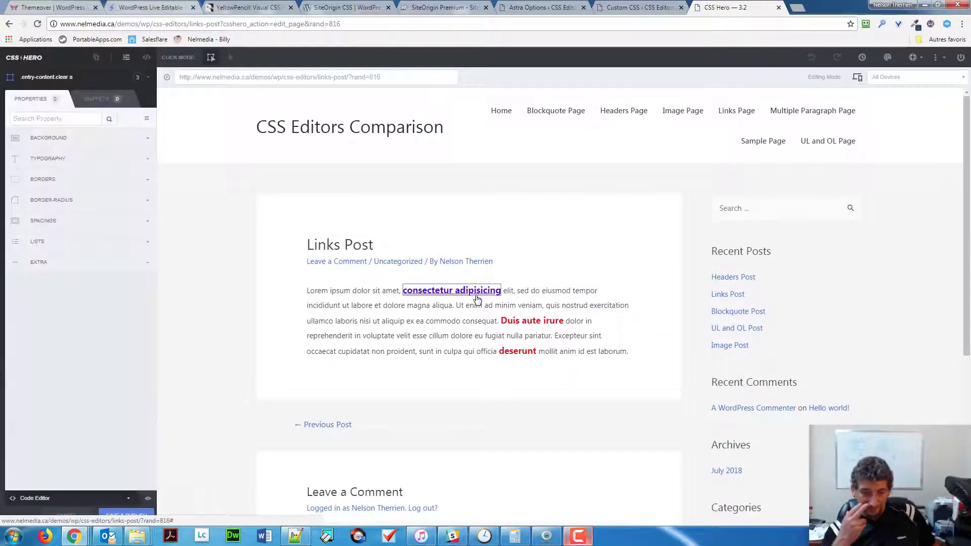
left_click(68, 499)
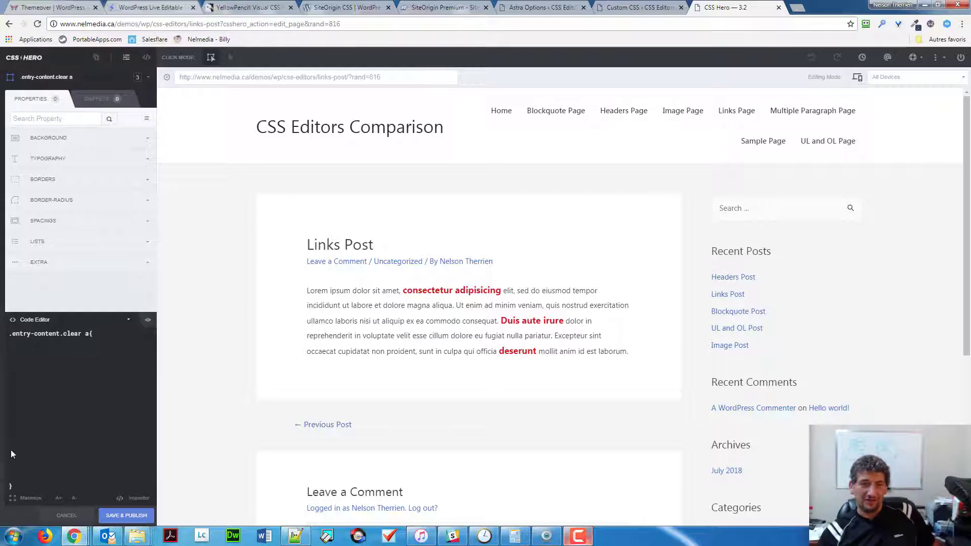
- Bring the Microthemer Presentation page into the browser window as a tab and view its beginning
left_click(64, 8)
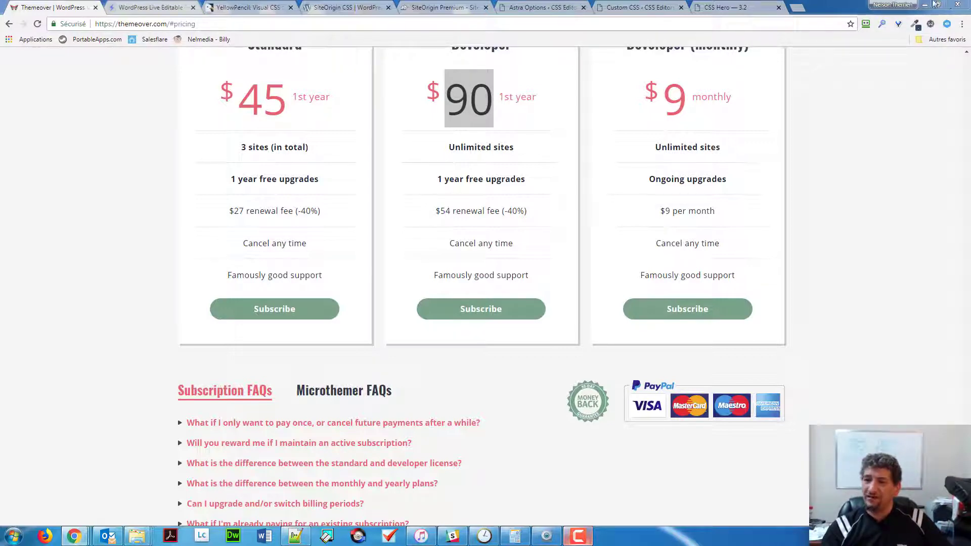
left_click_drag(845, 1, 819, 3)
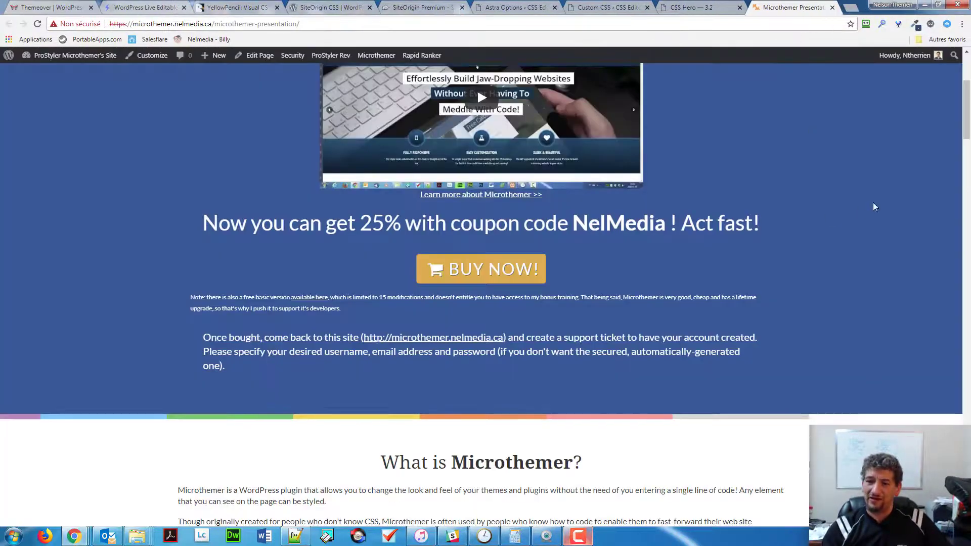
scroll(872, 203, "up", 4)
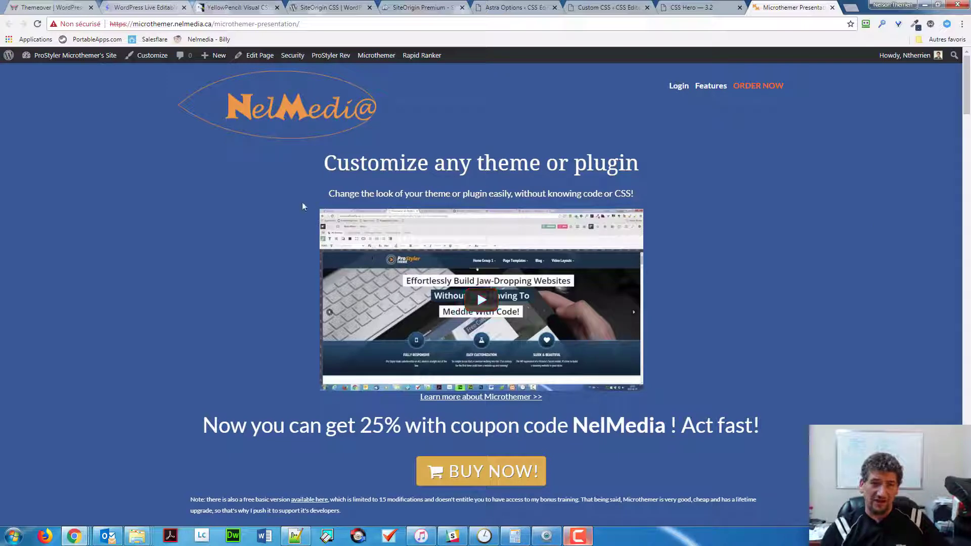
- Open the ProStyler Microthemer's Site dashboard in a new tab and look over the Microthemer Presentation page
mouse_move(91, 58)
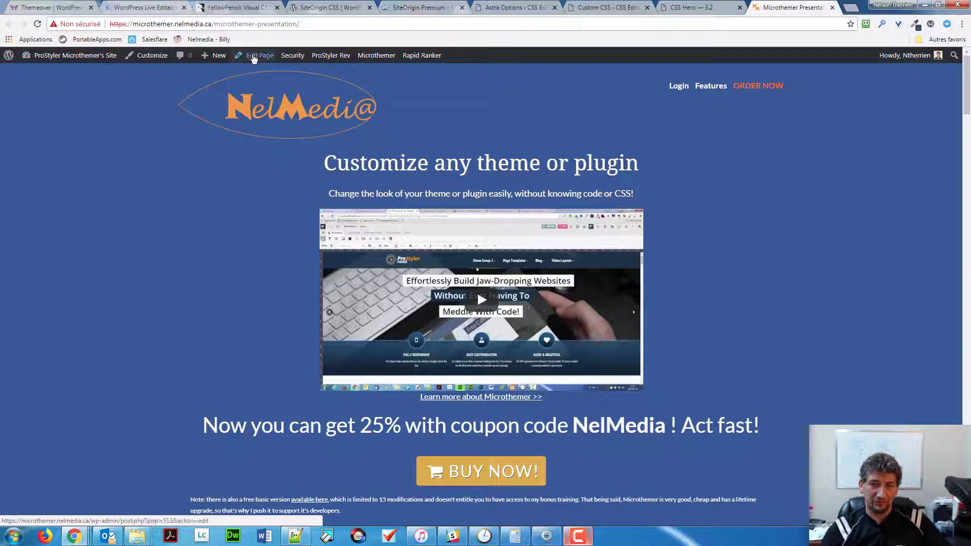
right_click(64, 75)
left_click(87, 83)
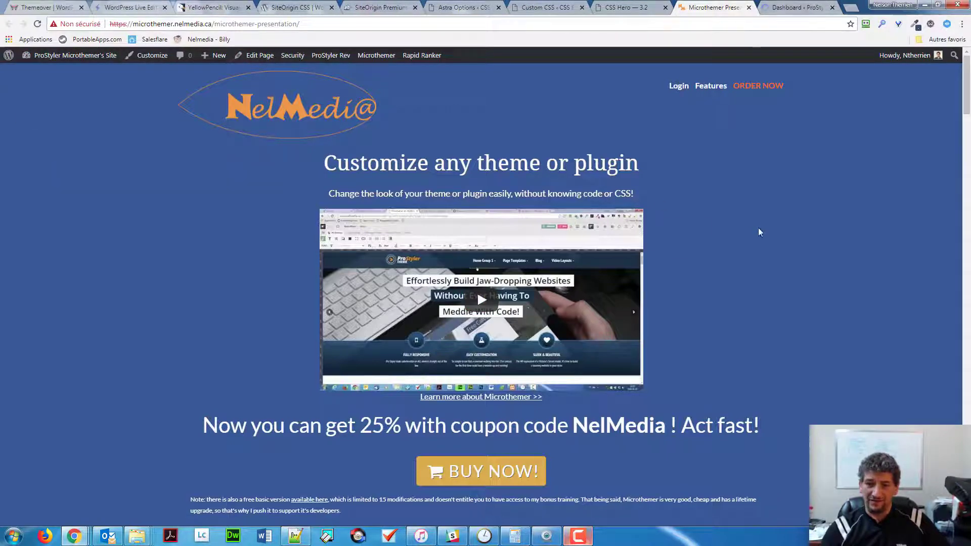
scroll(682, 386, "down", 12)
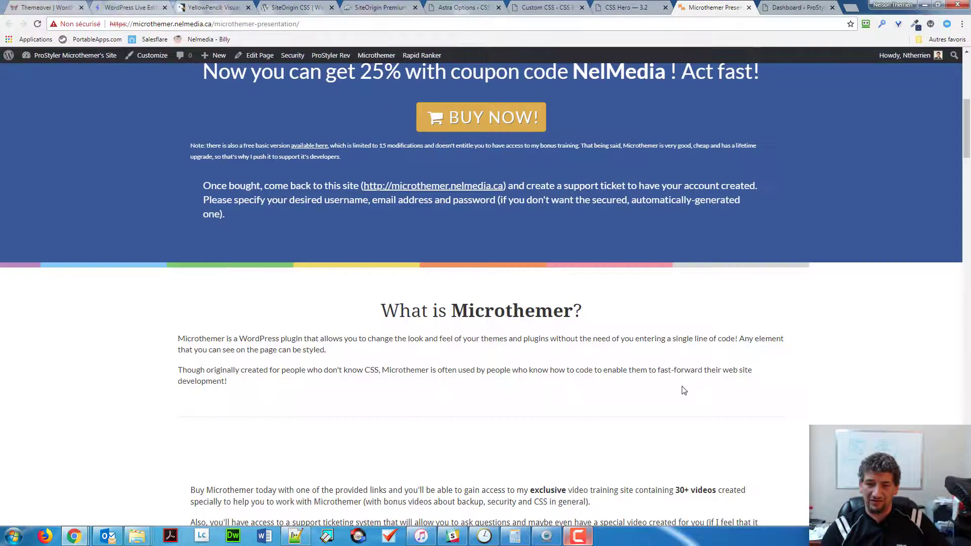
scroll(688, 391, "down", 4)
scroll(799, 329, "down", 1)
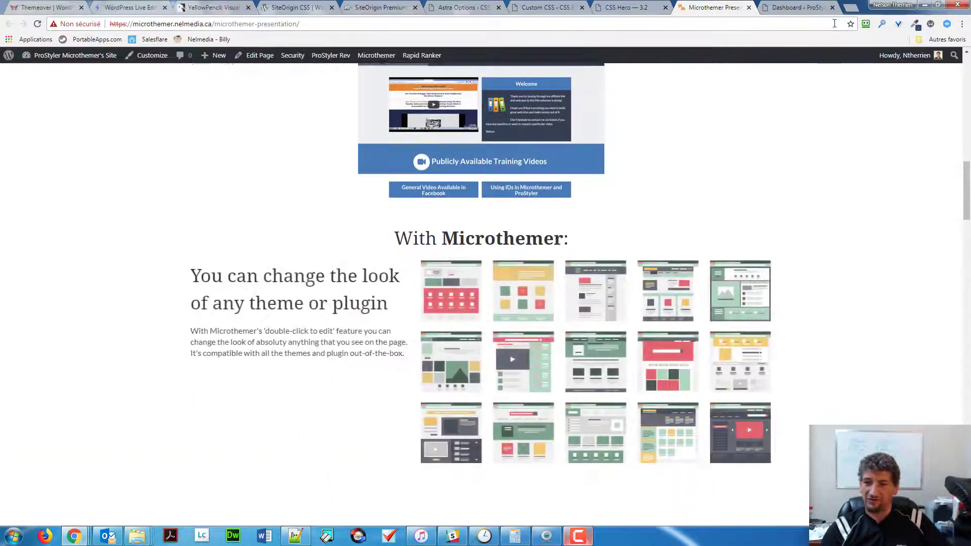
- Switch to the ProStyler Microthemer's Site dashboard and open its list of pages
left_click(787, 7)
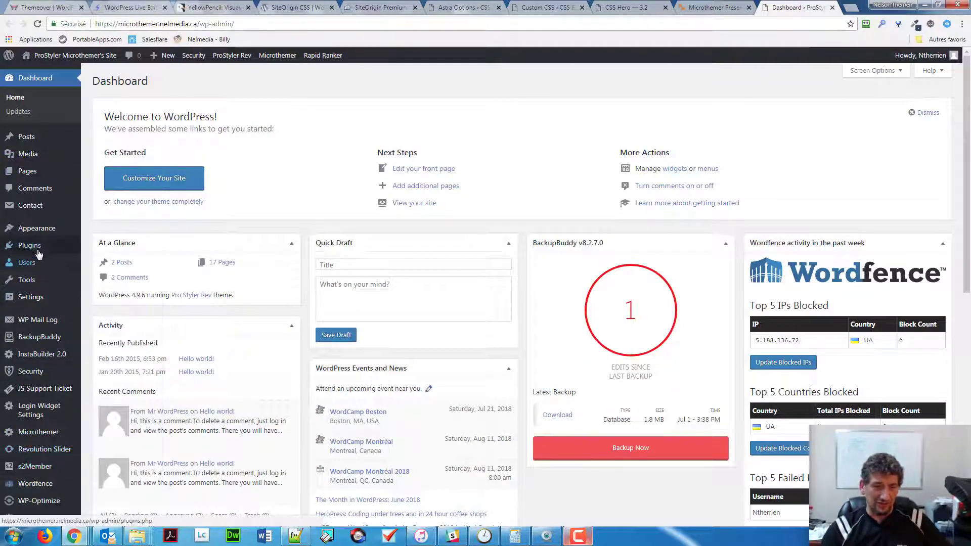
mouse_move(42, 241)
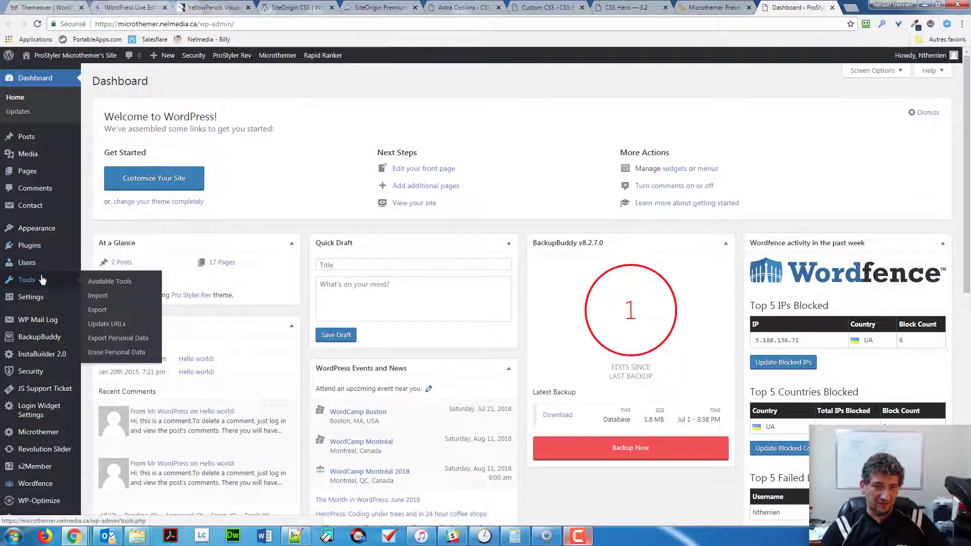
left_click(35, 173)
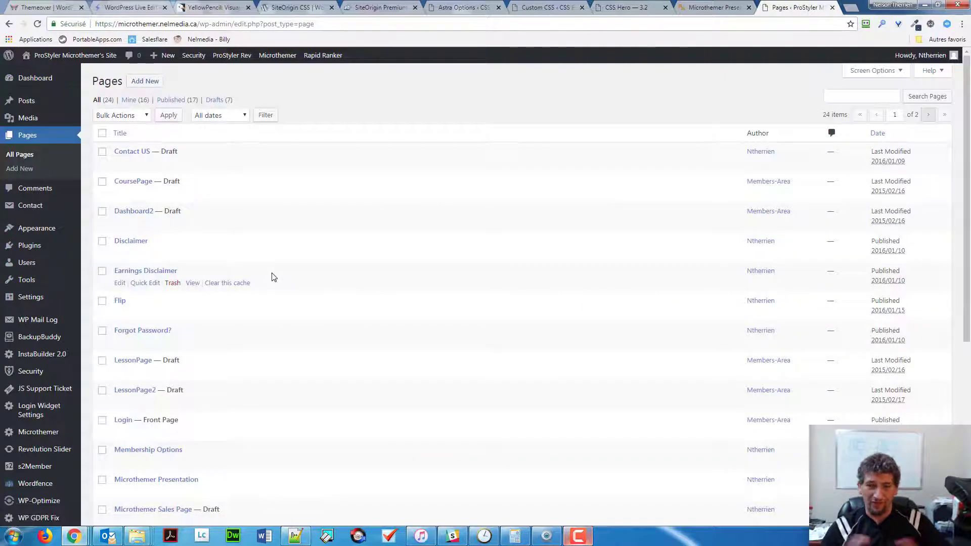
- Find the Multi Video Page in the pages list, view it in a new tab and switch to that tab
scroll(283, 278, "down", 2)
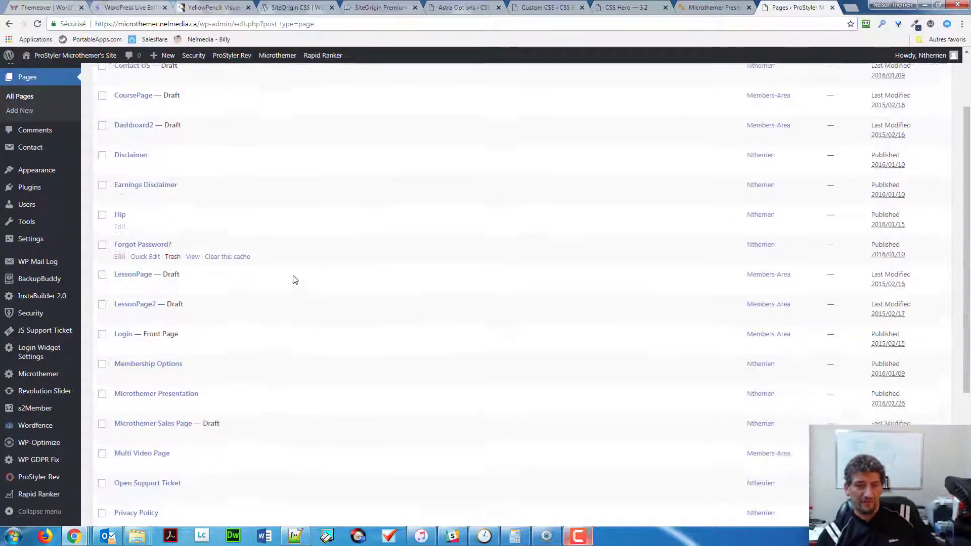
scroll(333, 256, "down", 2)
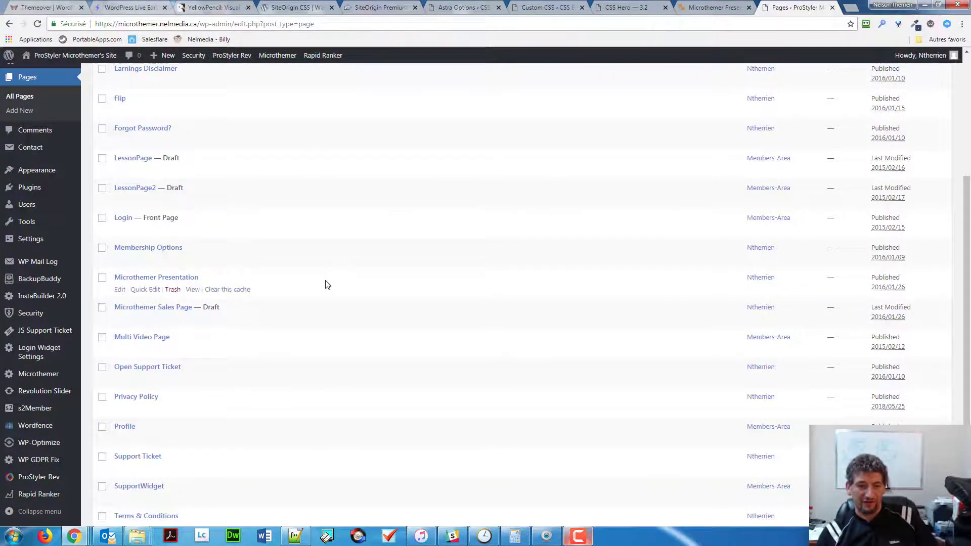
scroll(321, 315, "down", 2)
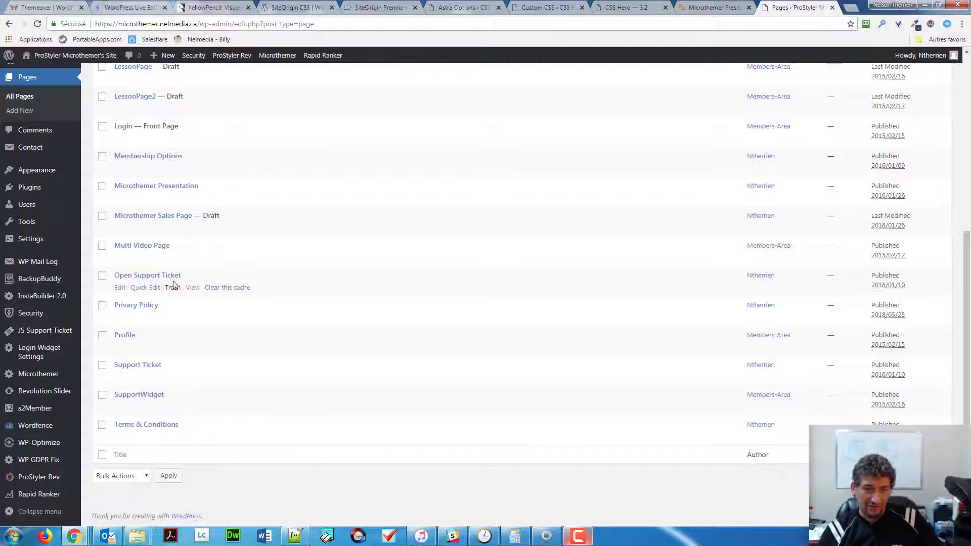
scroll(157, 290, "up", 1)
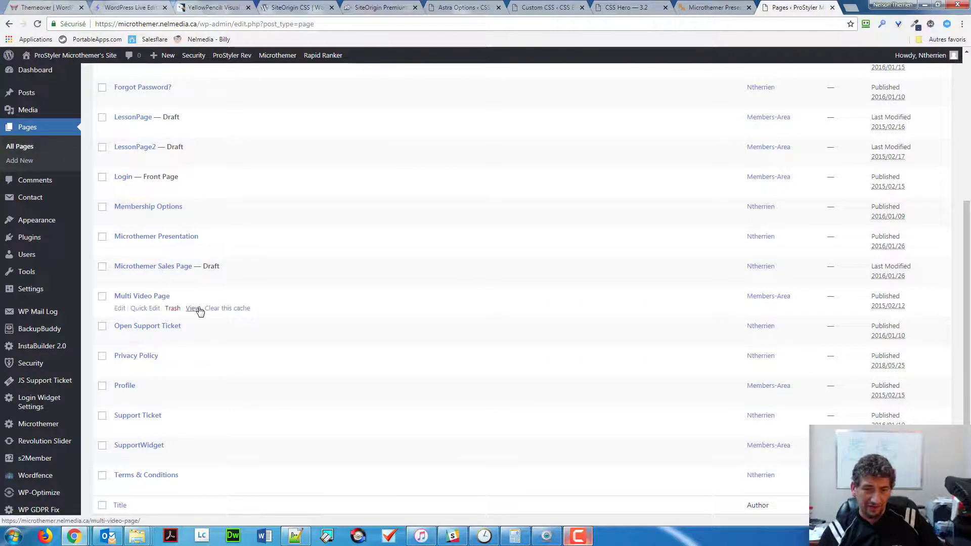
right_click(192, 309)
left_click(203, 313)
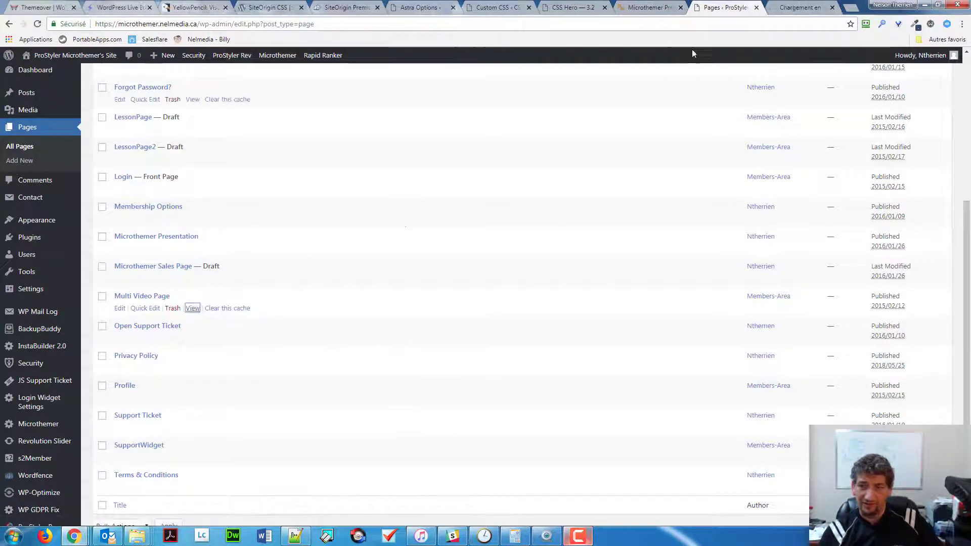
left_click(785, 9)
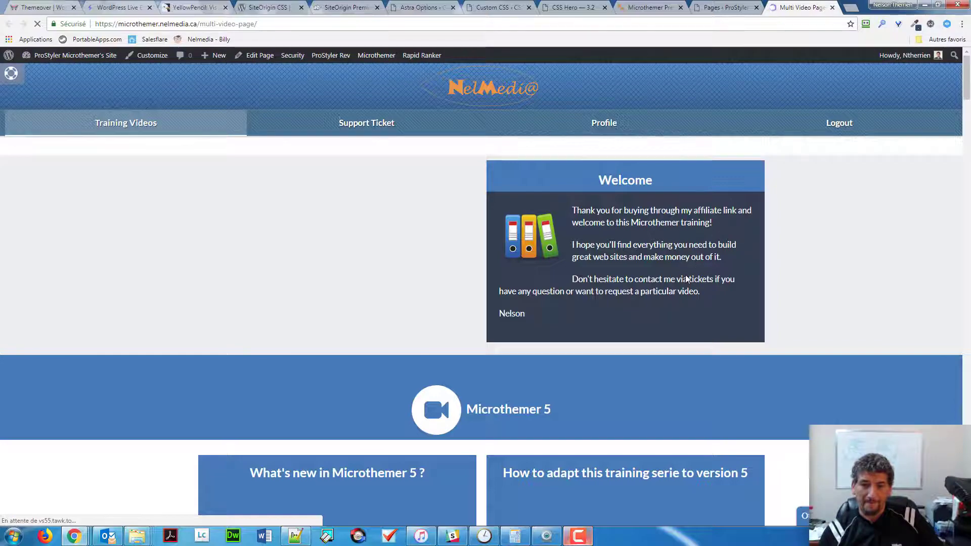
- Look through the Microthemer training video sections on the Multi Video Page
scroll(682, 277, "down", 6)
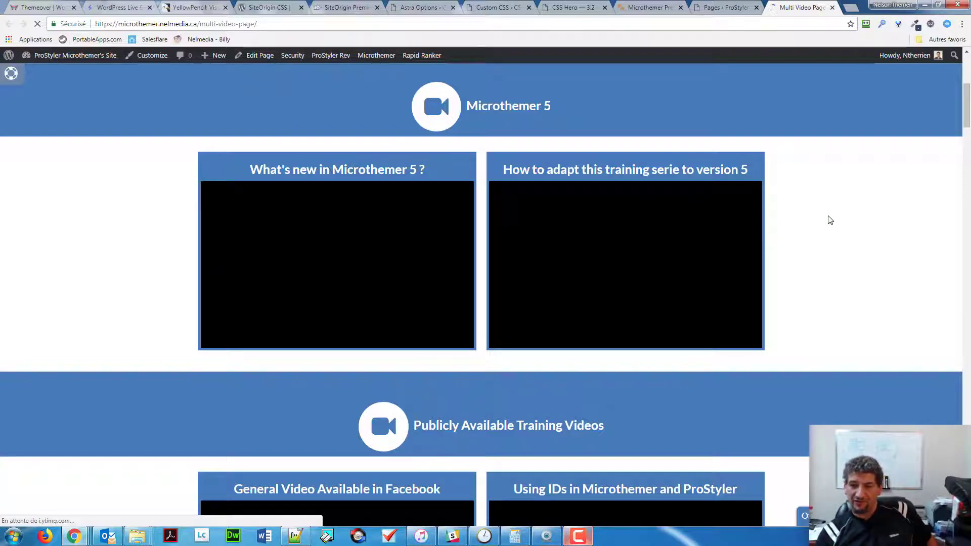
scroll(941, 131, "down", 4)
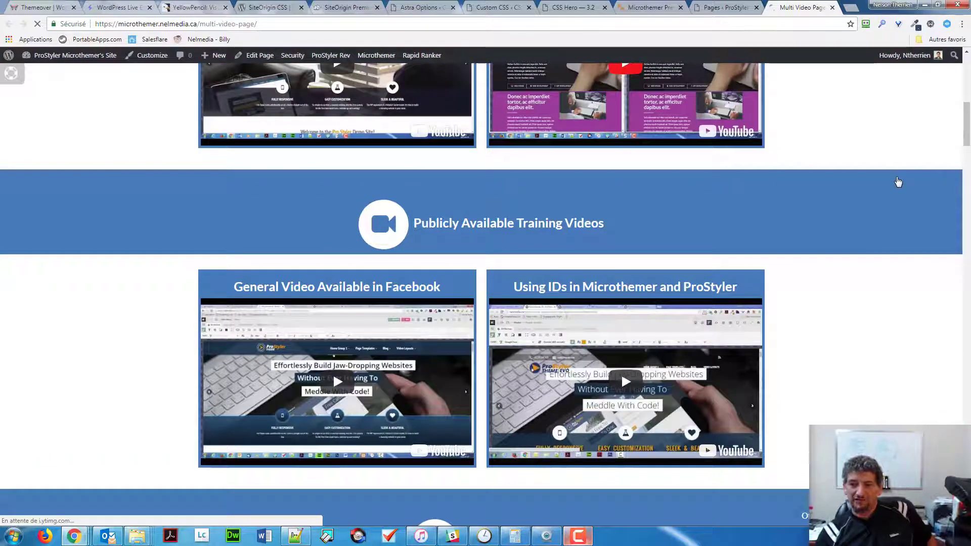
scroll(899, 182, "down", 2)
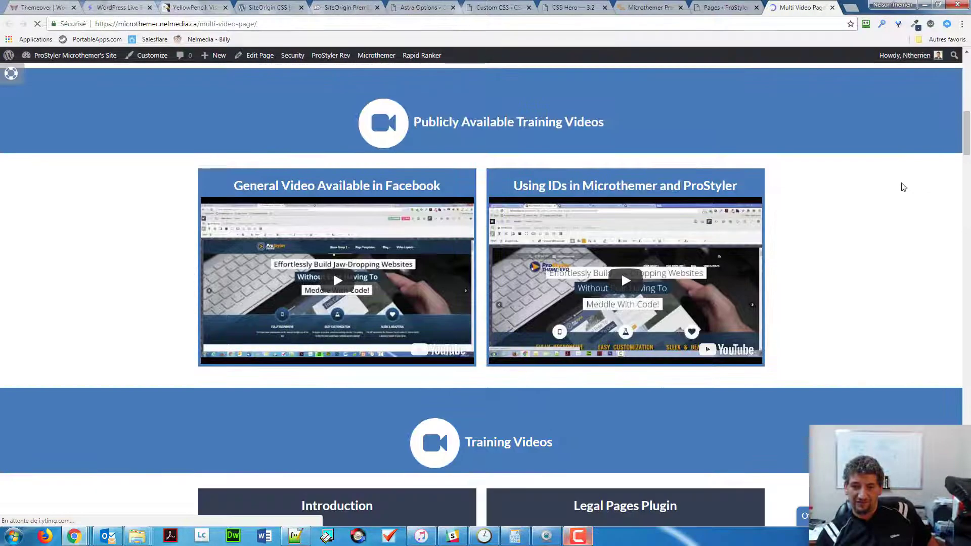
scroll(902, 185, "down", 10)
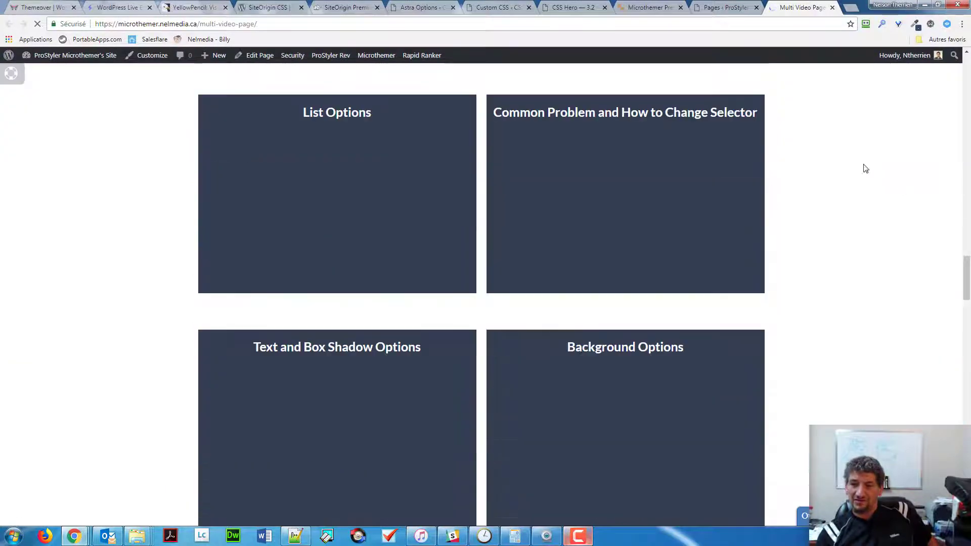
scroll(849, 195, "up", 11)
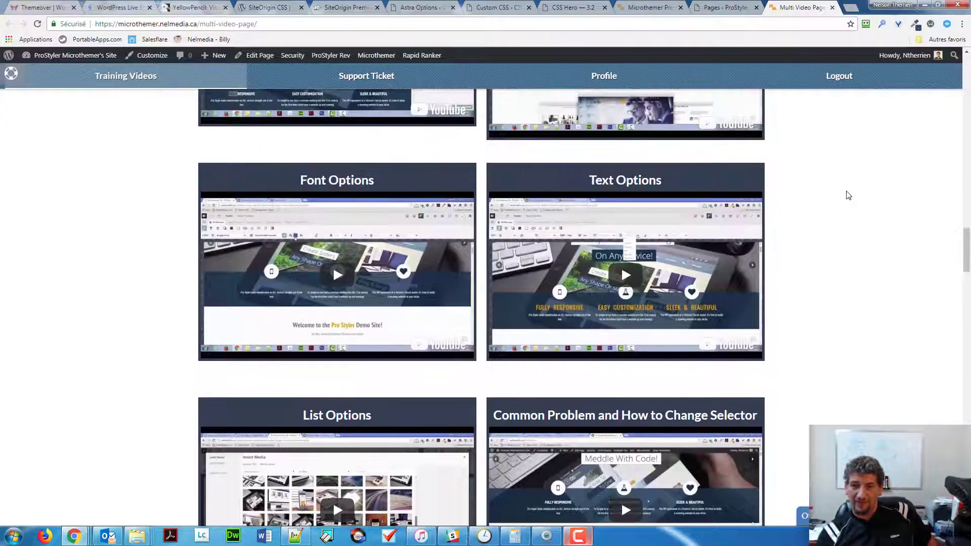
scroll(849, 197, "up", 15)
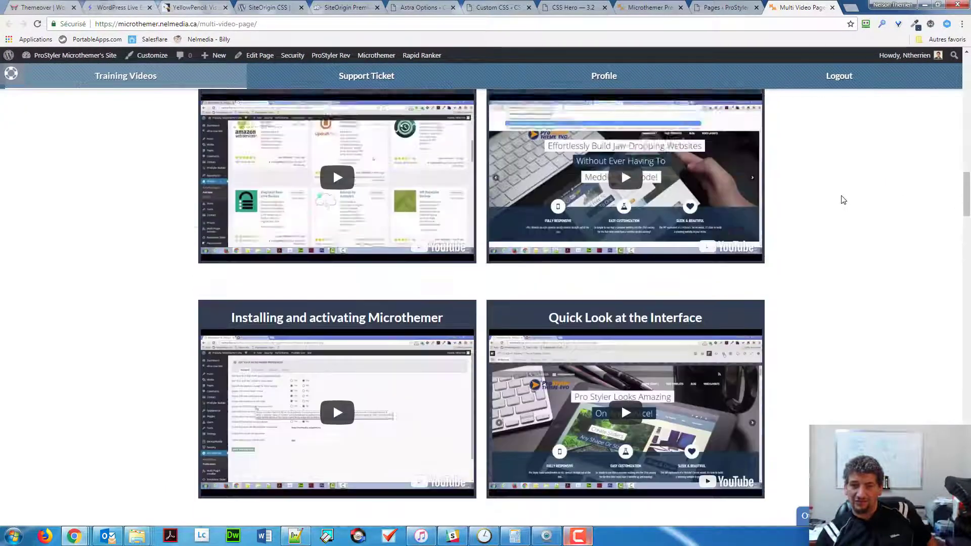
- Look through the Microthemer basic training videos, from Recommended Plugins and installation to Position Options and Gradient Options
scroll(838, 200, "down", 7)
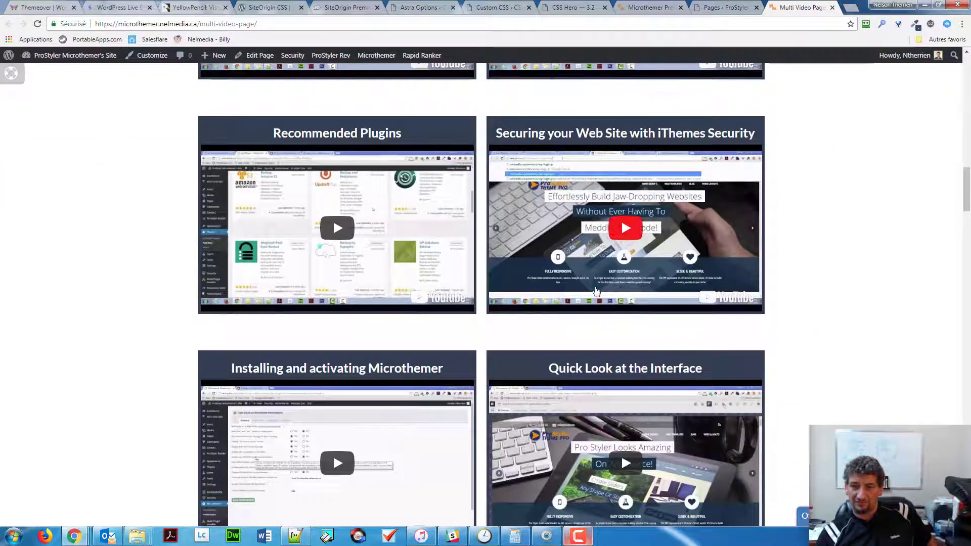
scroll(367, 335, "down", 3)
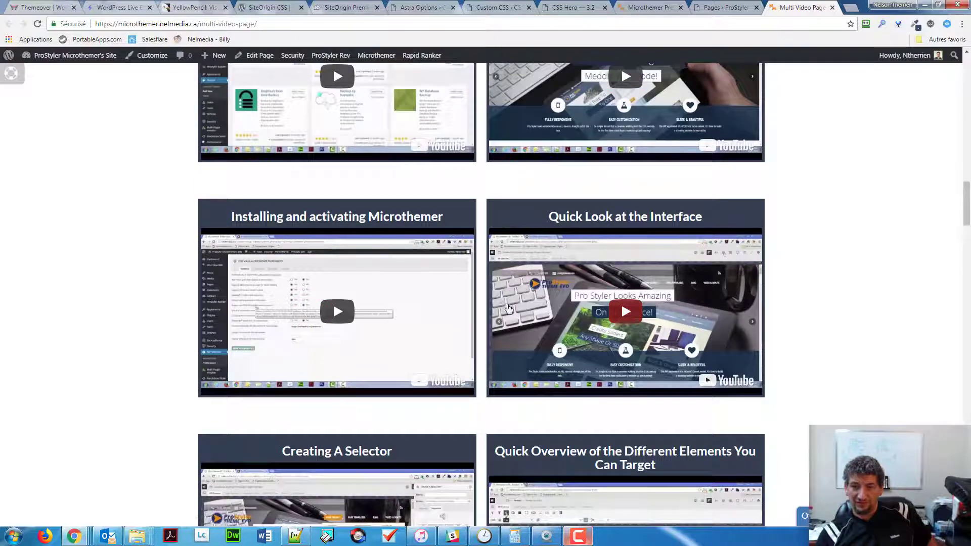
scroll(445, 330, "down", 1)
scroll(448, 331, "down", 3)
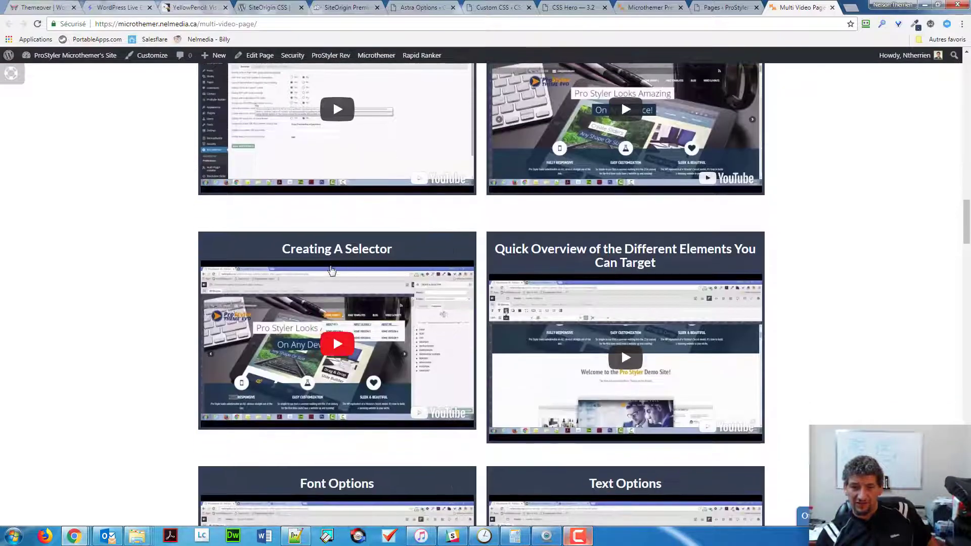
scroll(333, 296, "down", 5)
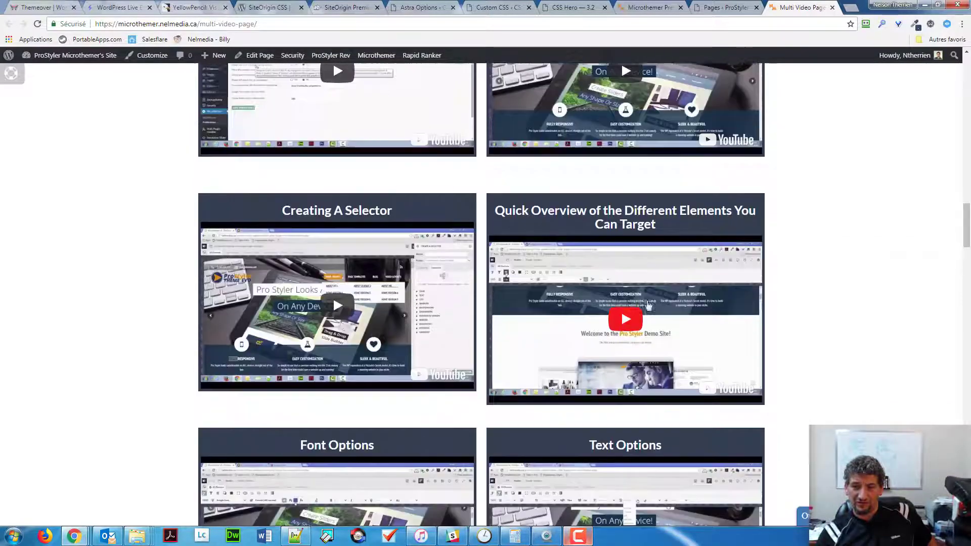
scroll(645, 314, "down", 10)
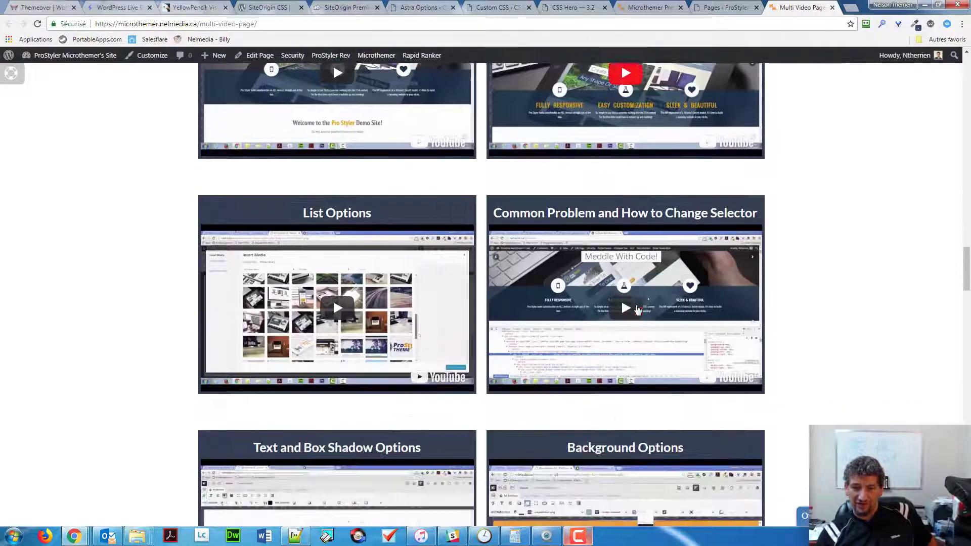
scroll(638, 308, "down", 15)
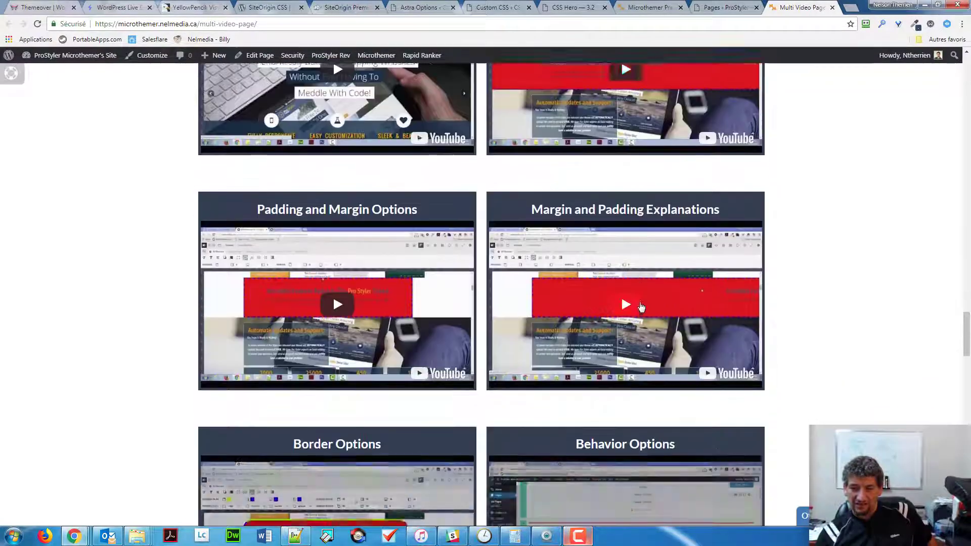
scroll(641, 306, "down", 4)
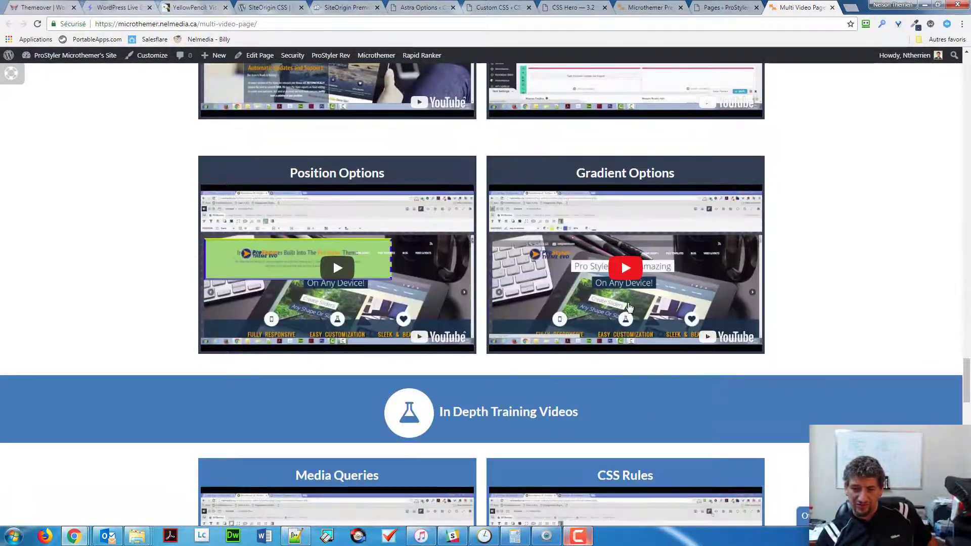
- Examine the In Depth Training Videos and Student's Questions sections down to the page footer, and return to the Welcome section
scroll(410, 354, "down", 4)
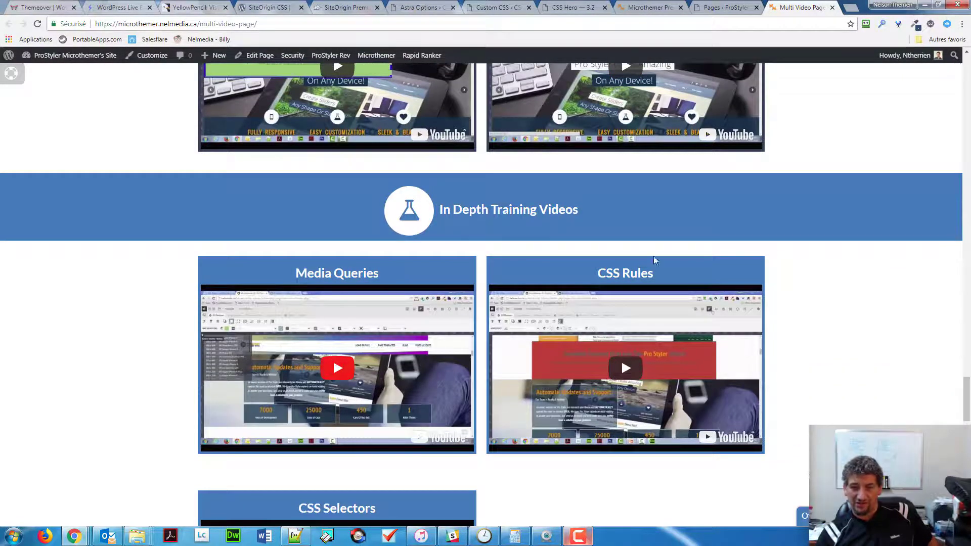
scroll(635, 268, "down", 5)
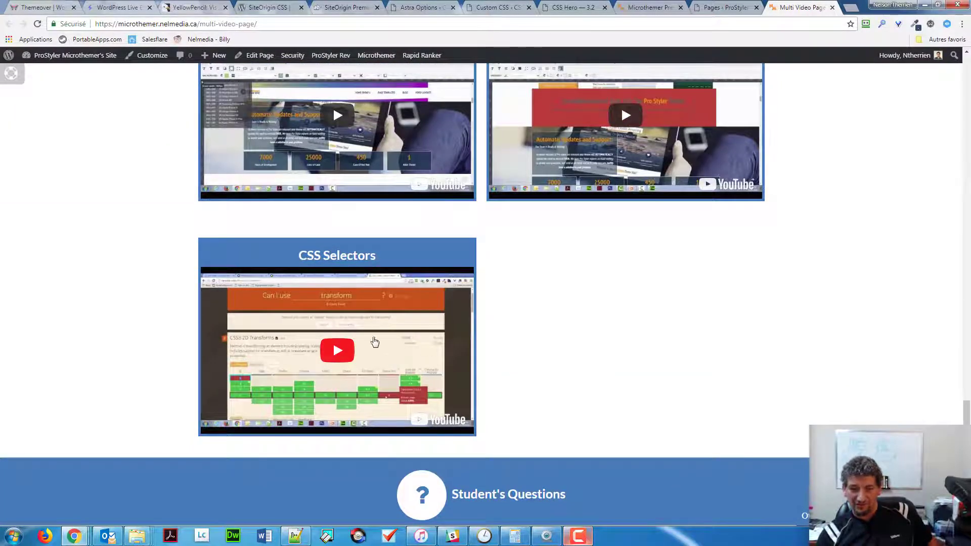
scroll(455, 349, "down", 5)
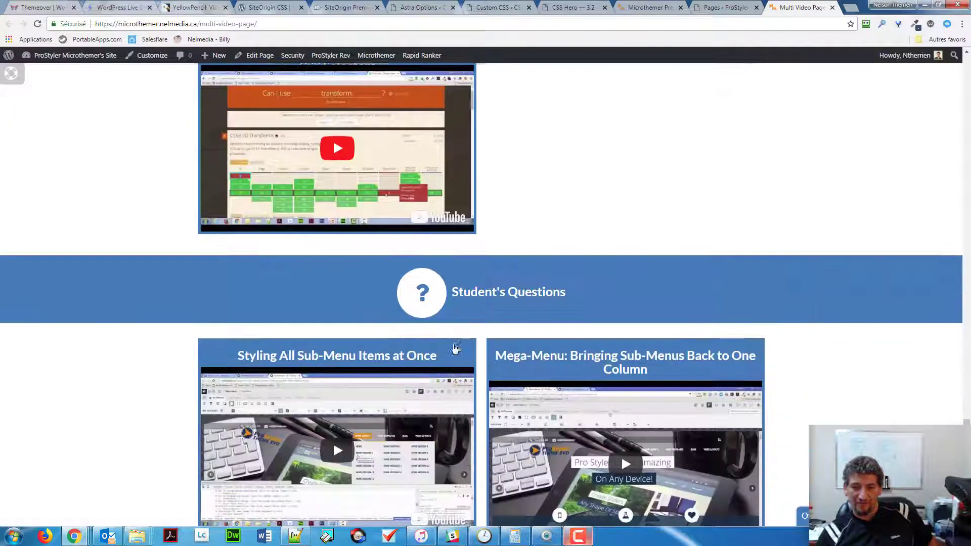
scroll(455, 362, "down", 4)
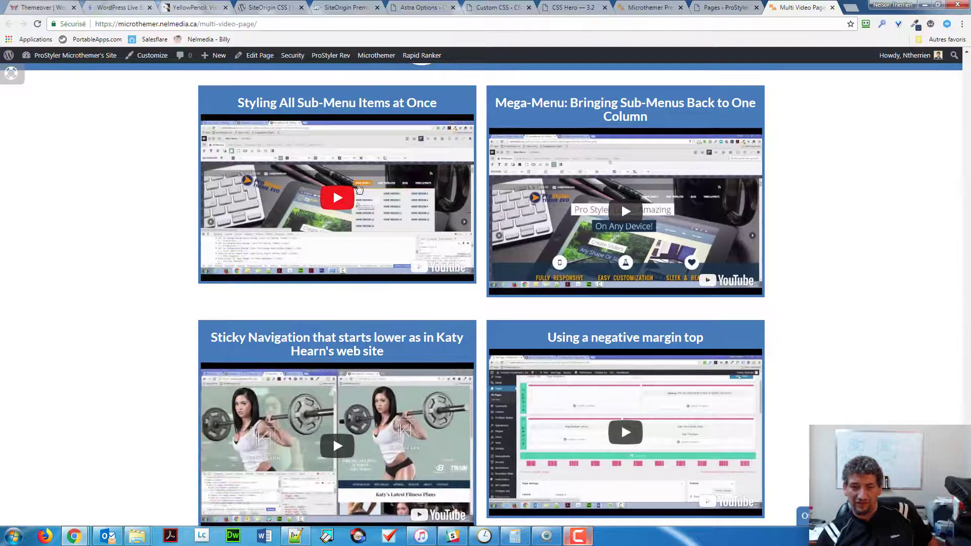
scroll(432, 283, "down", 5)
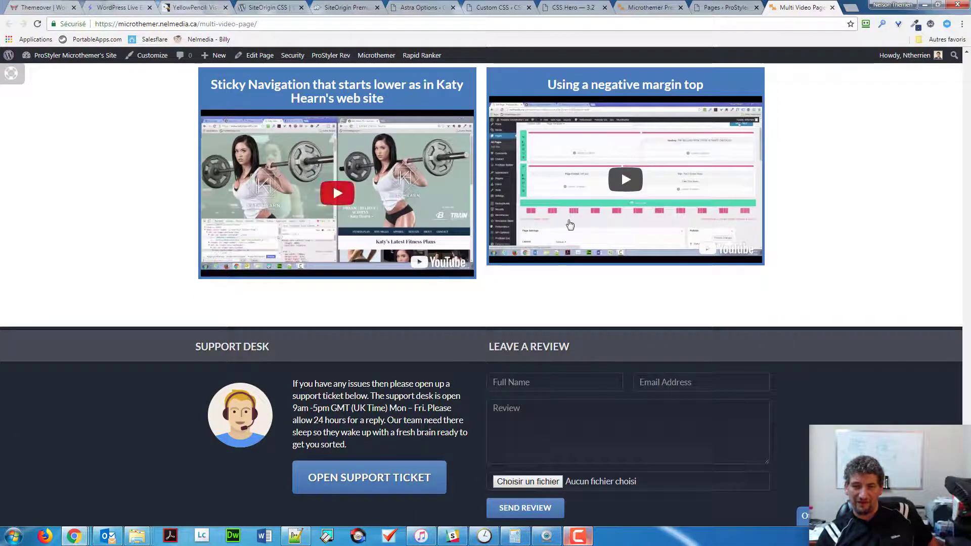
scroll(637, 243, "up", 7)
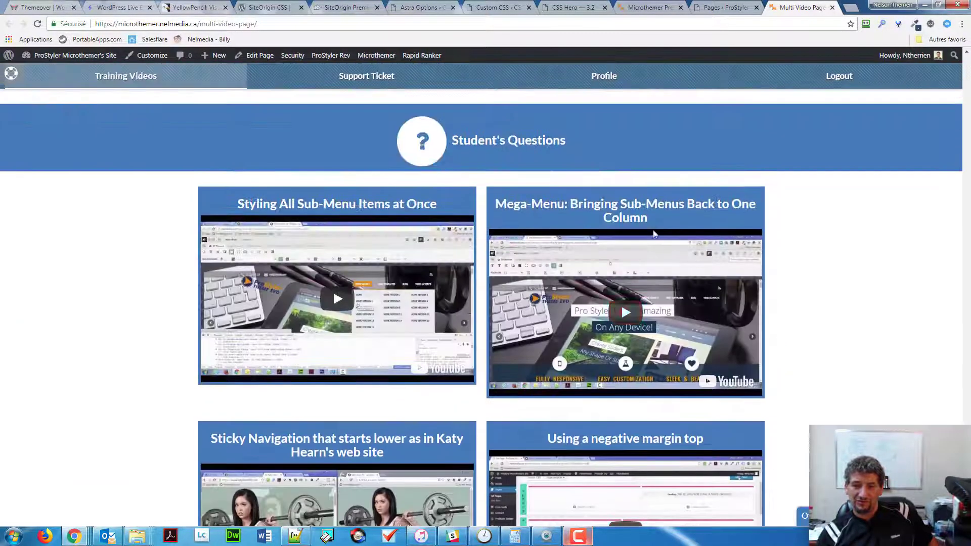
scroll(647, 252, "up", 15)
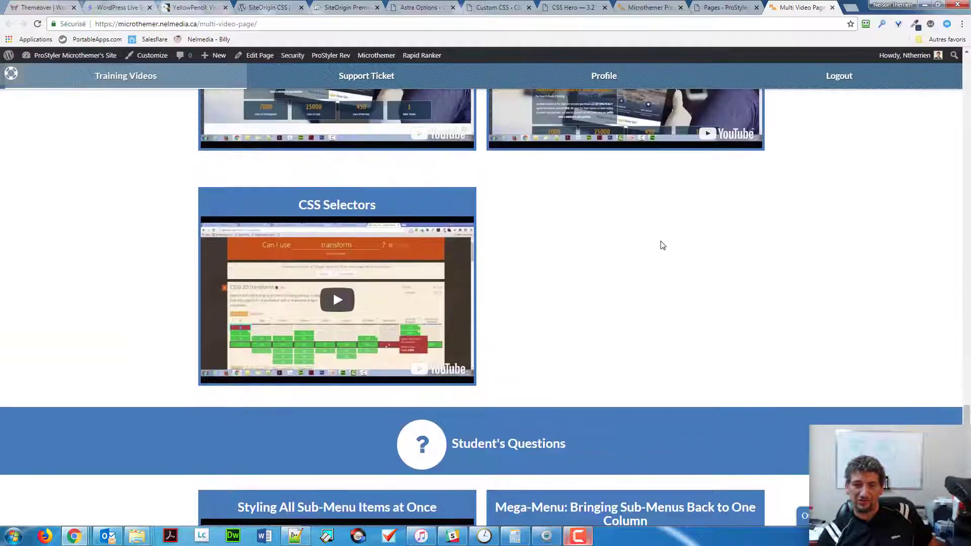
scroll(668, 251, "up", 20)
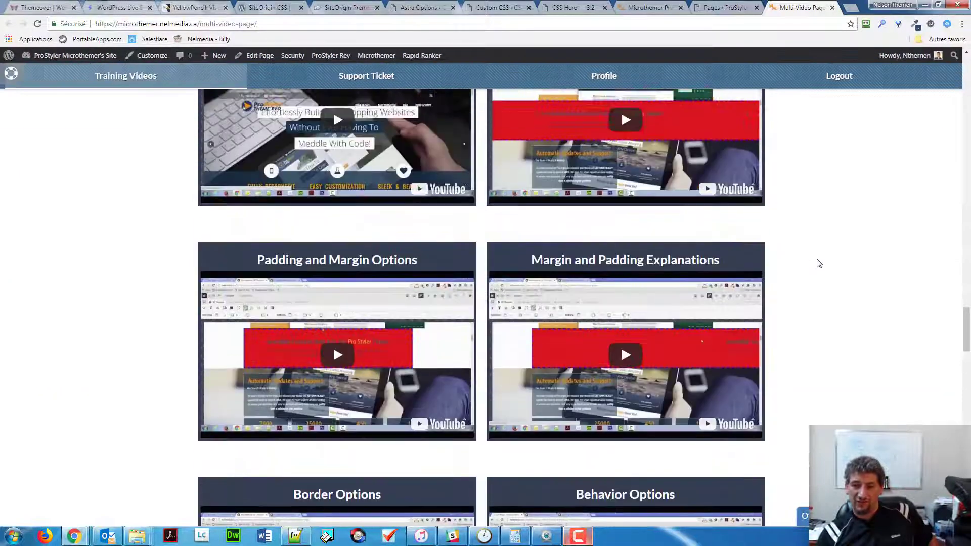
scroll(855, 256, "up", 20)
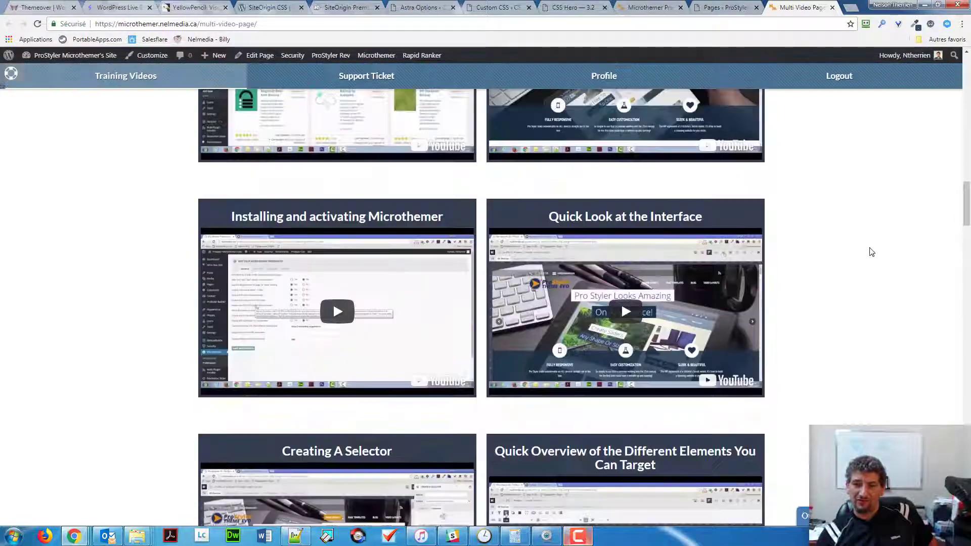
scroll(867, 258, "up", 20)
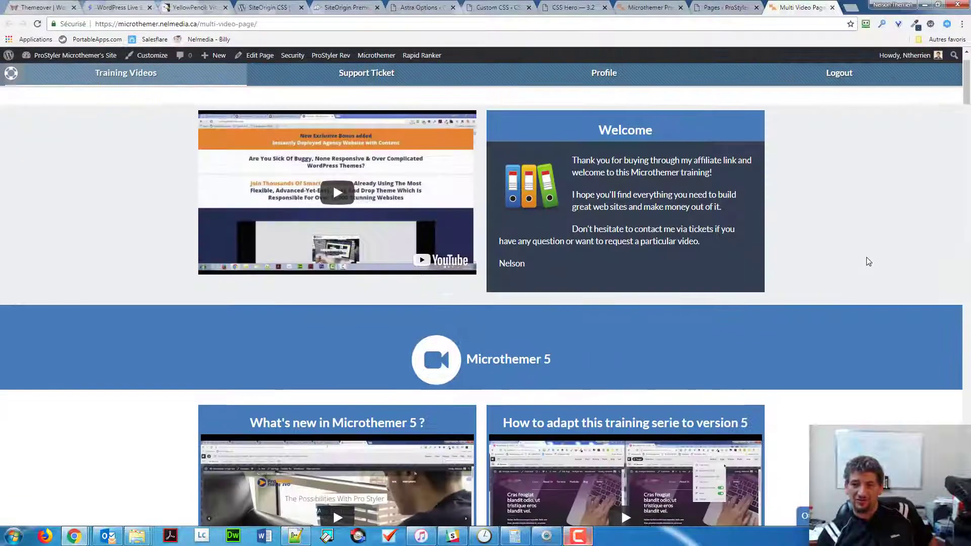